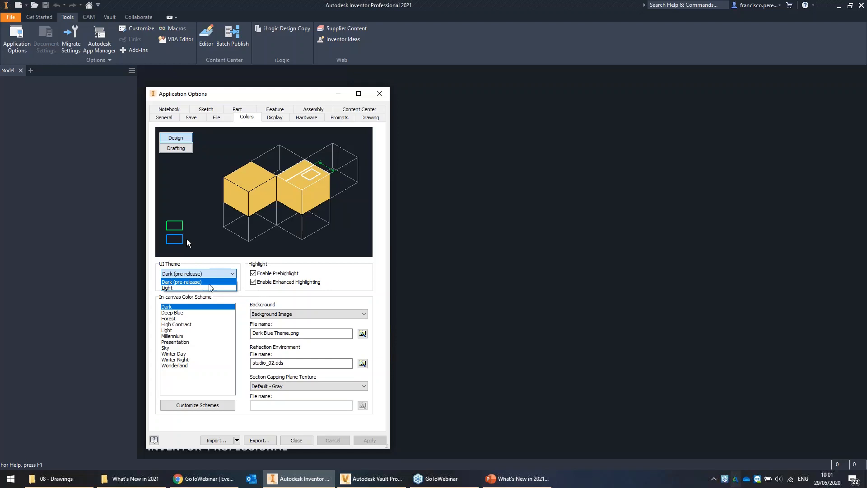
# Step: Close the application options without changing the theme and create a new part file
pyautogui.click(306, 441)
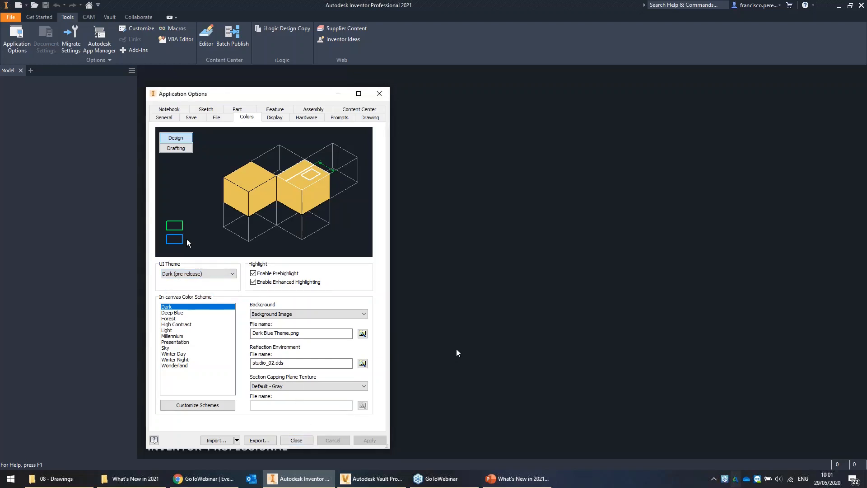
pyautogui.click(298, 441)
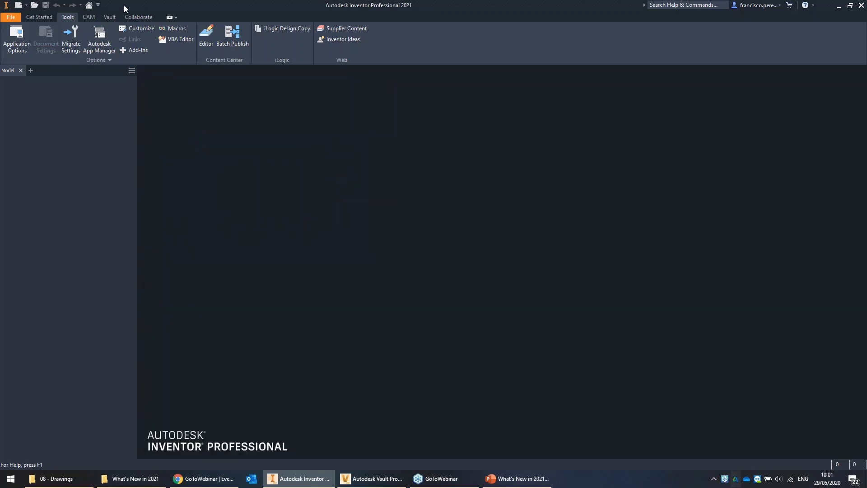
pyautogui.click(10, 17)
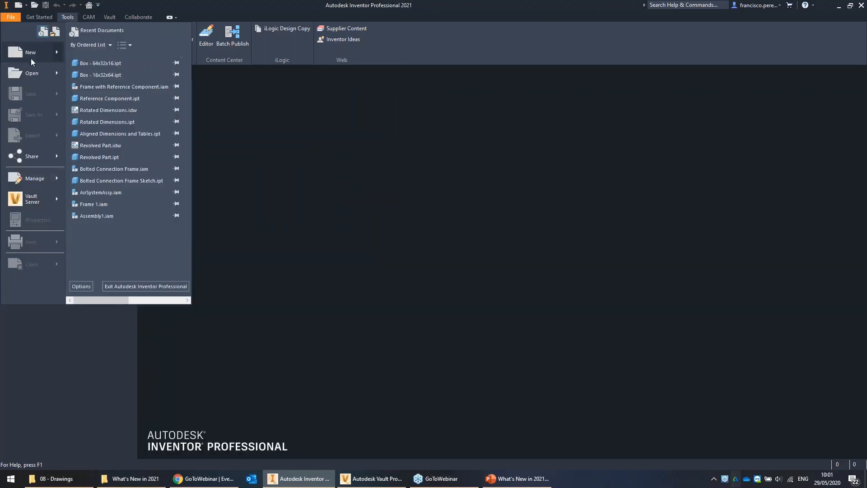
pyautogui.click(32, 53)
pyautogui.doubleClick(455, 167)
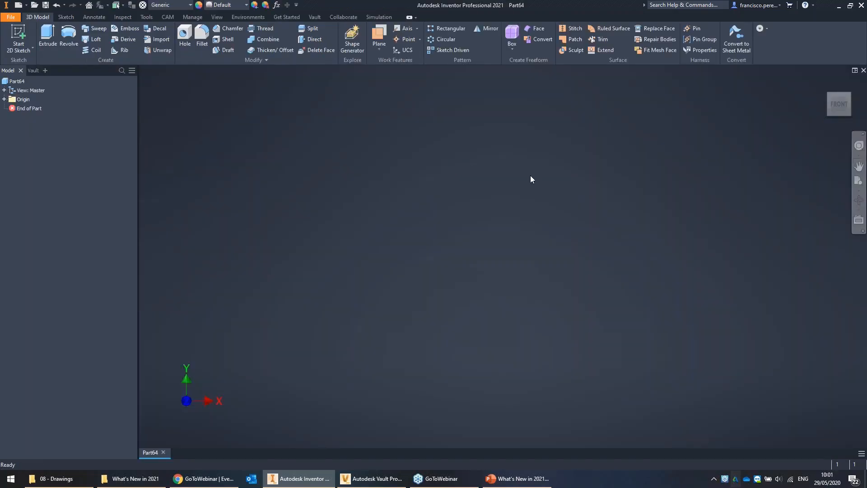
pyautogui.moveTo(490, 174); pyautogui.dragTo(481, 174, button='middle')
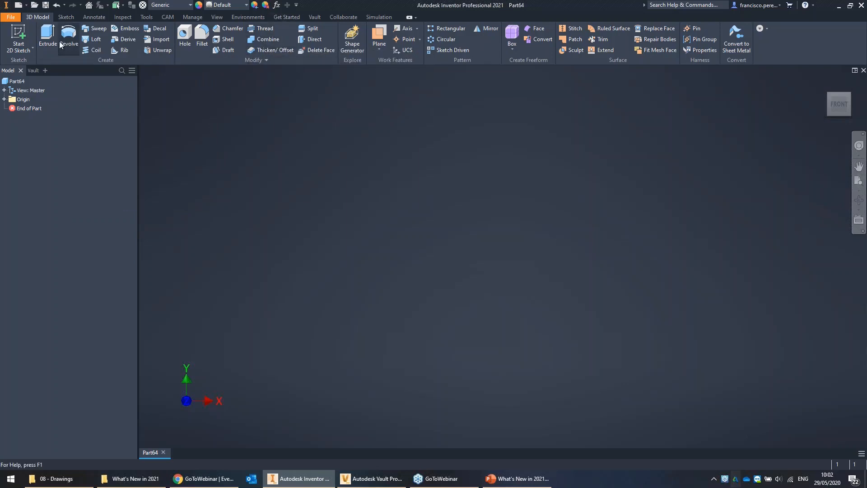
# Step: Sketch a centre-point slot at the origin of the XY plane, with 32 mm from centre to arc centre and 32 mm width
pyautogui.click(21, 36)
pyautogui.click(464, 140)
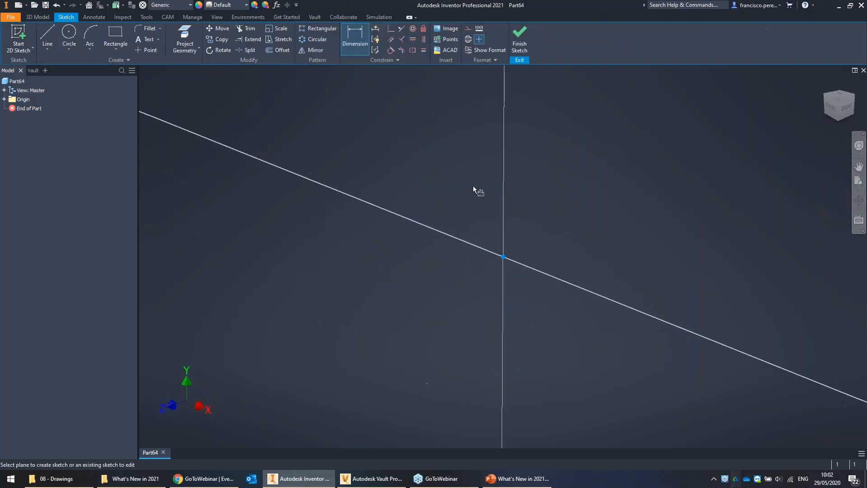
pyautogui.click(116, 49)
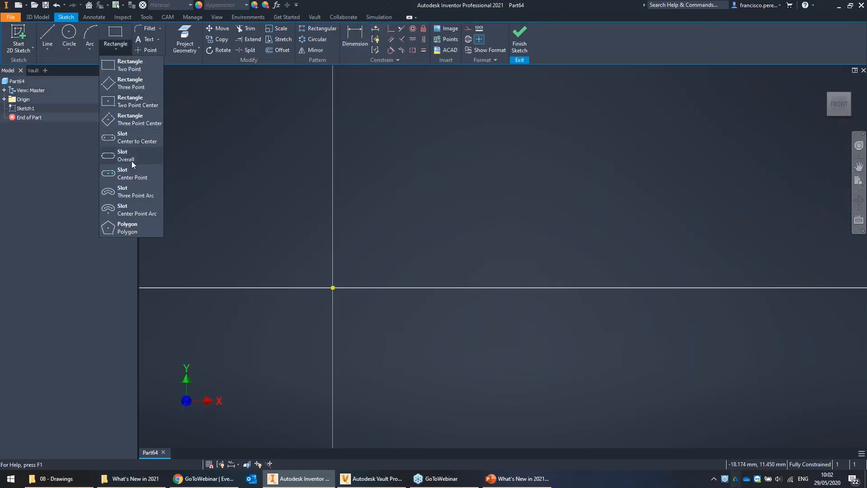
pyautogui.click(143, 175)
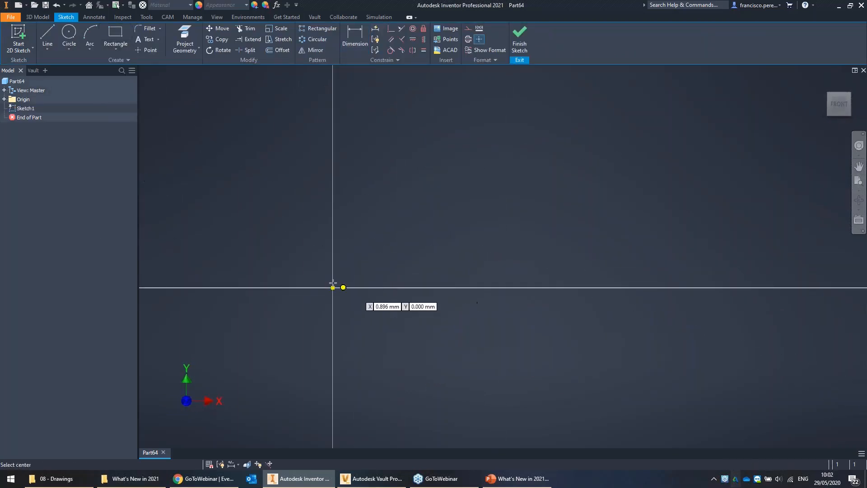
pyautogui.click(333, 288)
pyautogui.write('32')
pyautogui.press('Return')
pyautogui.scroll(2, 617, 176)
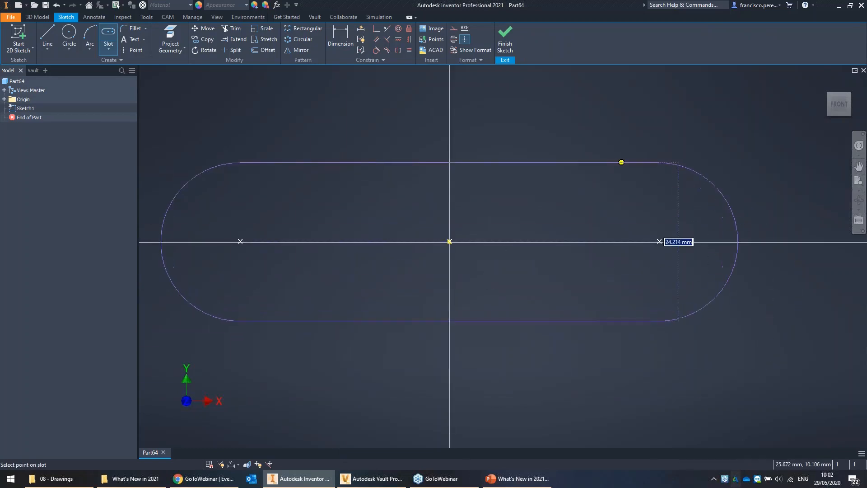
pyautogui.write('32')
pyautogui.press('Return')
pyautogui.click(505, 40)
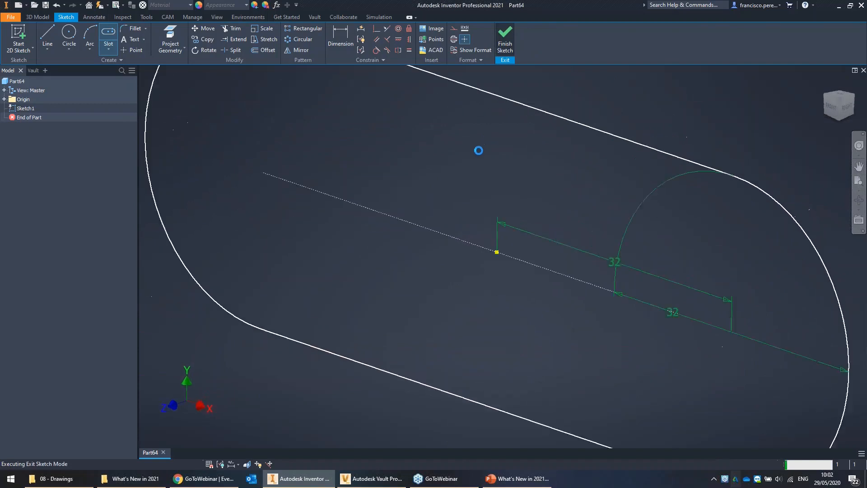
# Step: On the YZ plane, sketch an S-shaped interpolation spline starting at the origin and passing through three more points
pyautogui.press('s')
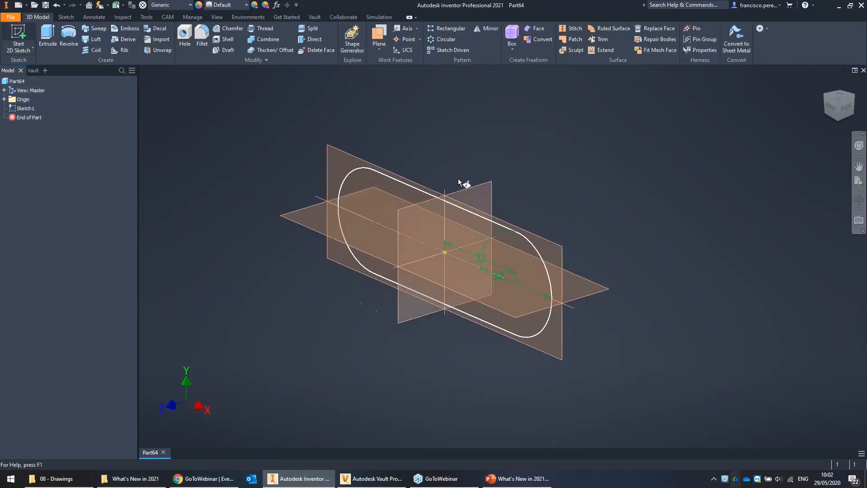
pyautogui.click(490, 191)
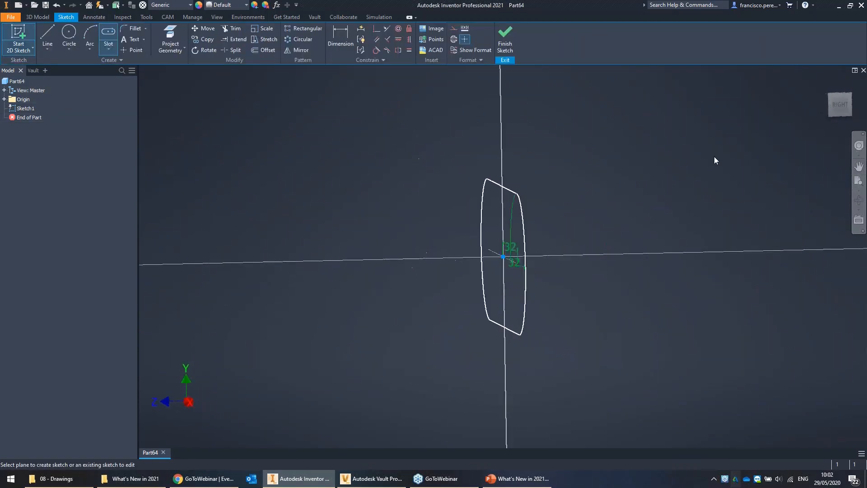
pyautogui.press('F2')
pyautogui.click(50, 36)
pyautogui.press('Escape')
pyautogui.click(51, 50)
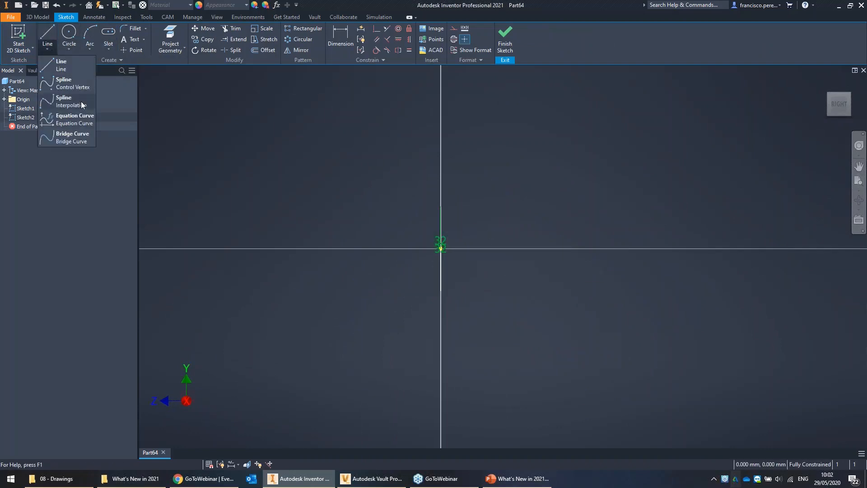
pyautogui.click(81, 102)
pyautogui.click(440, 248)
pyautogui.moveTo(720, 160); pyautogui.dragTo(493, 230, button='middle')
pyautogui.click(523, 212)
pyautogui.moveTo(675, 178); pyautogui.dragTo(567, 177, button='middle')
pyautogui.click(607, 156)
pyautogui.click(798, 124)
pyautogui.click(810, 131)
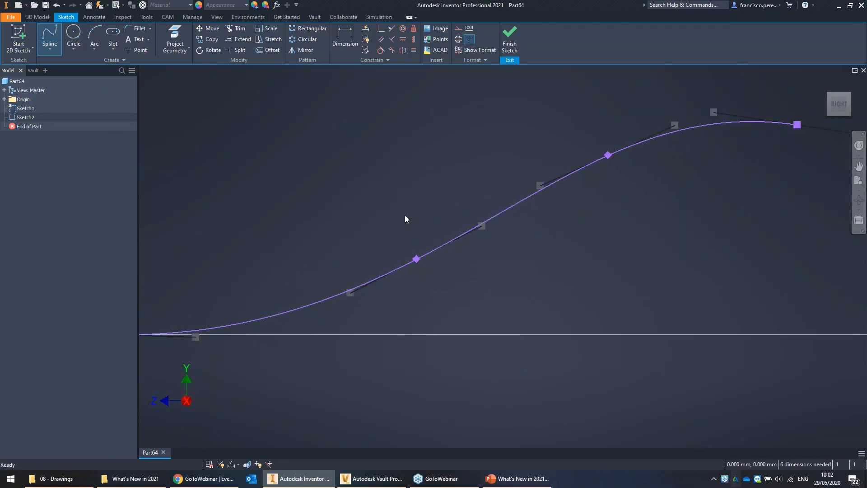
pyautogui.press('Escape')
# Step: Adjust the tangent handle at the spline's start point to lie horizontal and finish the sketch
pyautogui.moveTo(255, 245); pyautogui.dragTo(459, 213, button='middle')
pyautogui.click(414, 39)
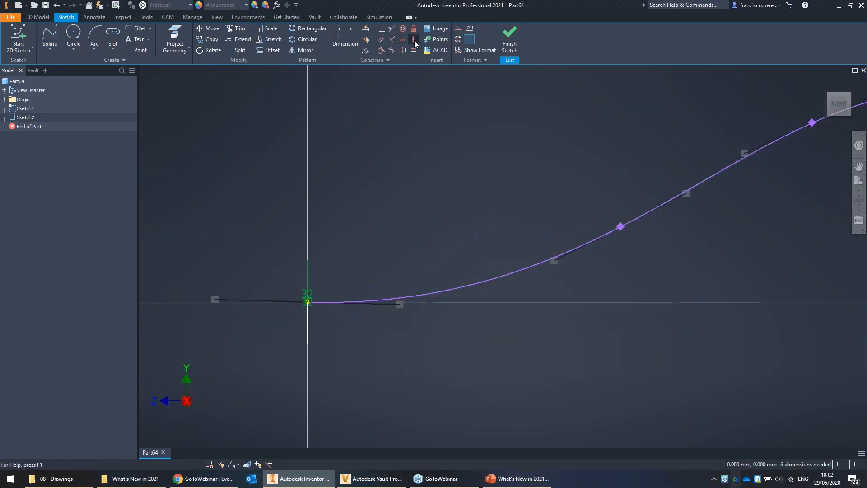
pyautogui.click(305, 302)
pyautogui.press('Escape')
pyautogui.click(334, 301)
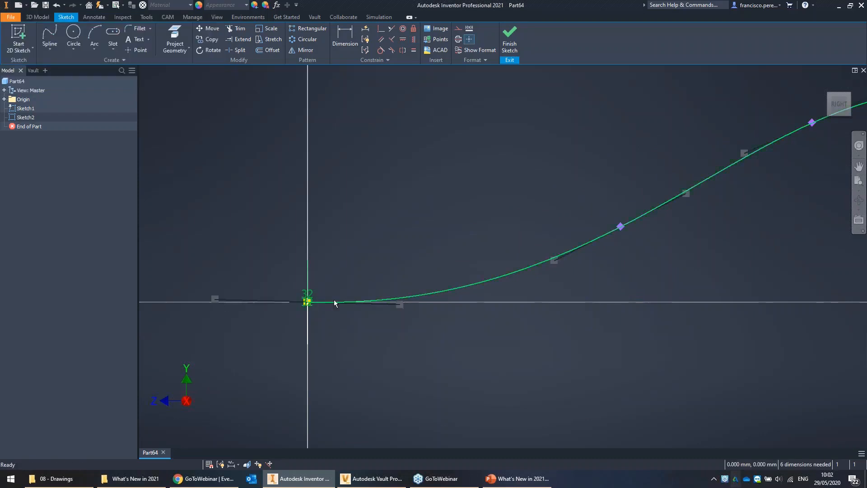
pyautogui.moveTo(215, 300); pyautogui.dragTo(215, 304)
pyautogui.click(510, 40)
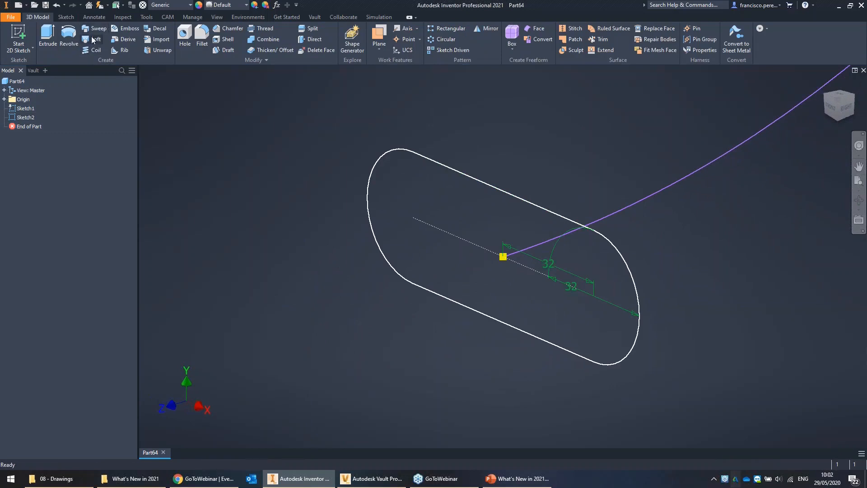
# Step: Sweep the slot profile along the spline path with 0 deg taper and twist
pyautogui.click(95, 28)
pyautogui.moveTo(567, 236); pyautogui.dragTo(484, 302, button='middle')
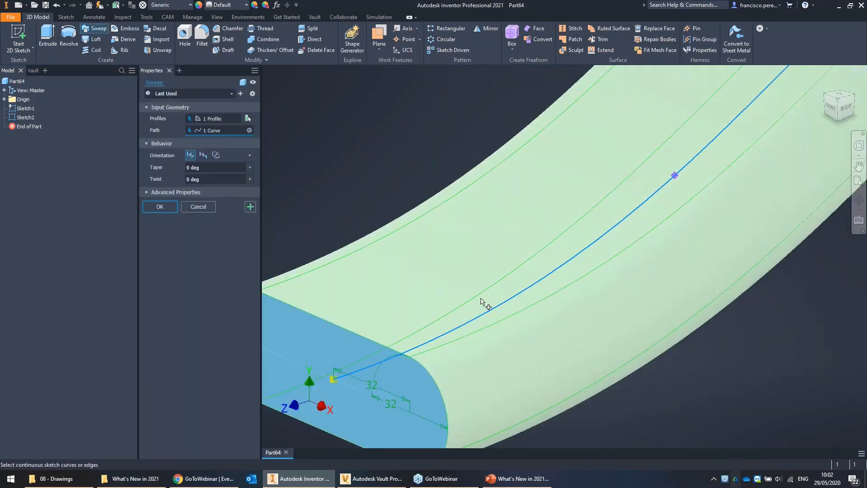
pyautogui.scroll(-5, 484, 302)
pyautogui.press('Return')
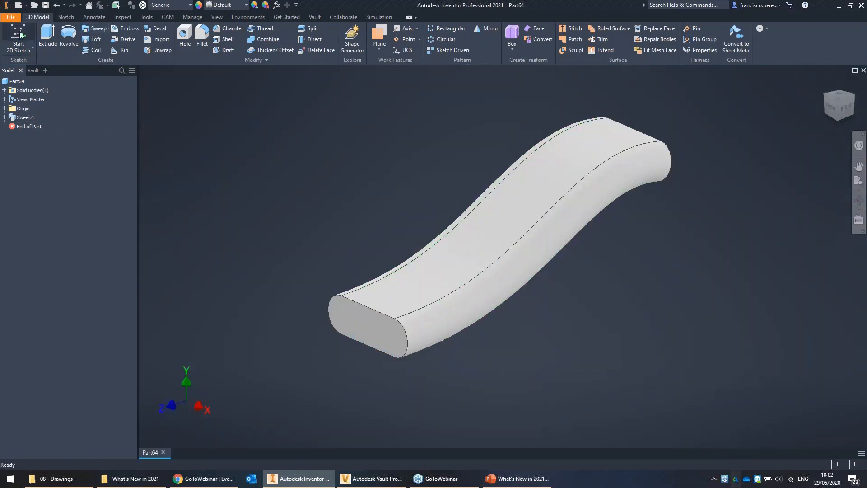
# Step: Sketch a wavy spline on the YZ plane crossing the middle of the swept body and finish the sketch
pyautogui.click(17, 47)
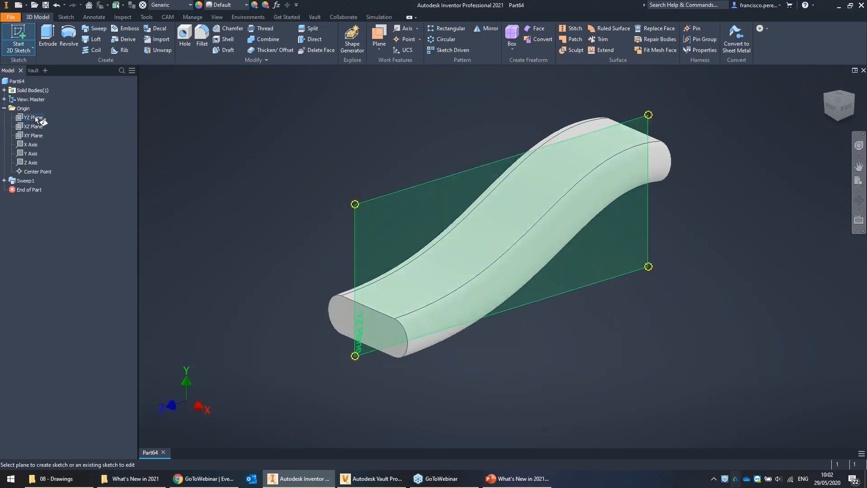
pyautogui.click(33, 117)
pyautogui.click(50, 36)
pyautogui.click(456, 164)
pyautogui.click(523, 173)
pyautogui.click(623, 263)
pyautogui.click(635, 270)
pyautogui.click(509, 37)
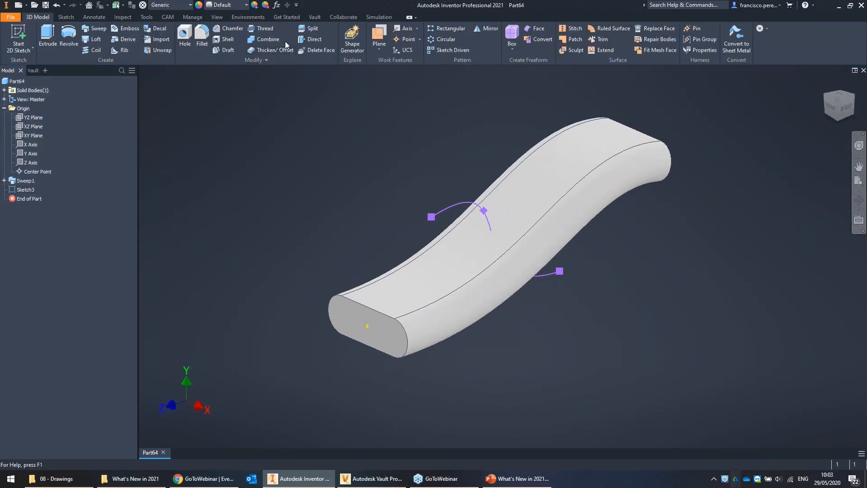
# Step: Try splitting faces of the swept body with the crossing spline as the tool, first individually picked, then all faces
pyautogui.click(310, 30)
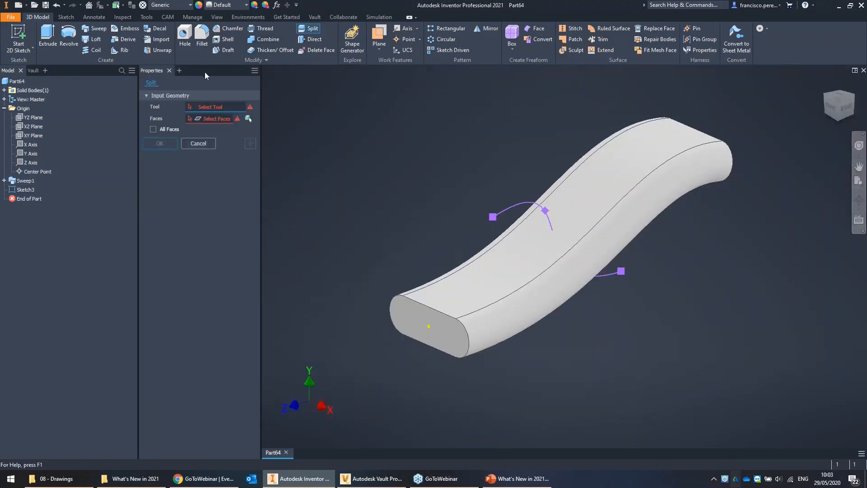
pyautogui.moveTo(208, 68); pyautogui.dragTo(253, 113)
pyautogui.moveTo(219, 69); pyautogui.dragTo(145, 131)
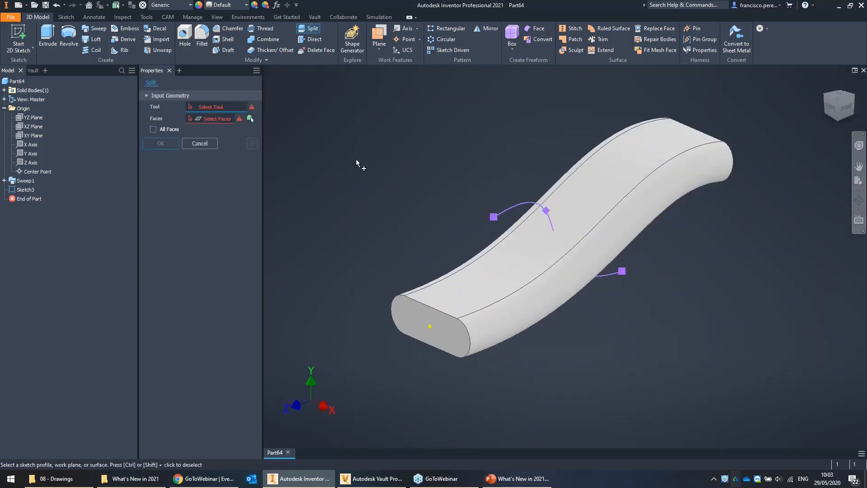
pyautogui.click(531, 208)
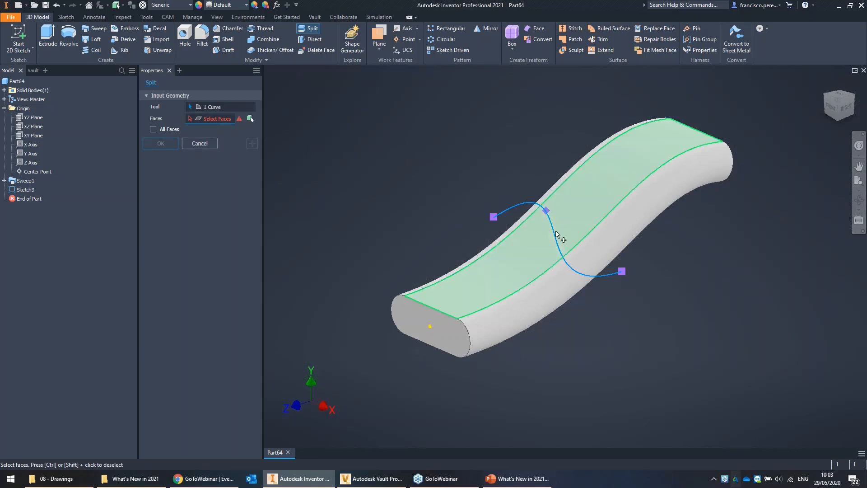
pyautogui.click(572, 206)
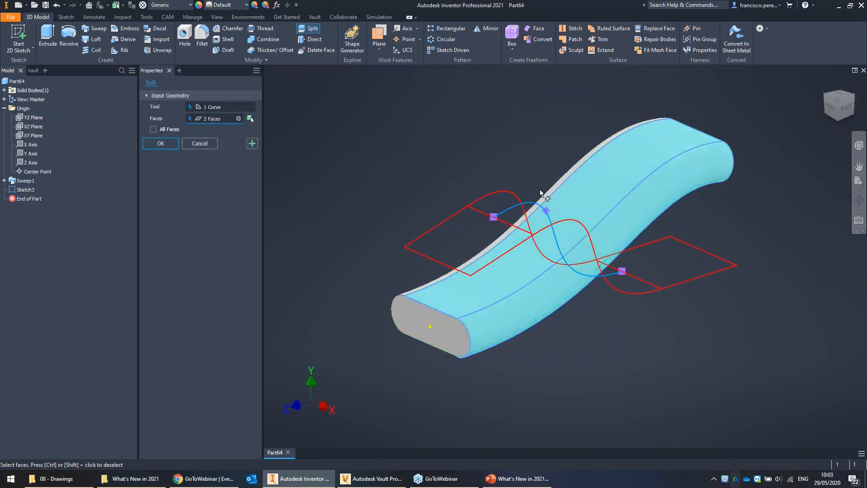
pyautogui.keyDown('ctrl'); pyautogui.click(613, 188); pyautogui.keyUp('ctrl')
pyautogui.keyDown('ctrl'); pyautogui.click(637, 208); pyautogui.keyUp('ctrl')
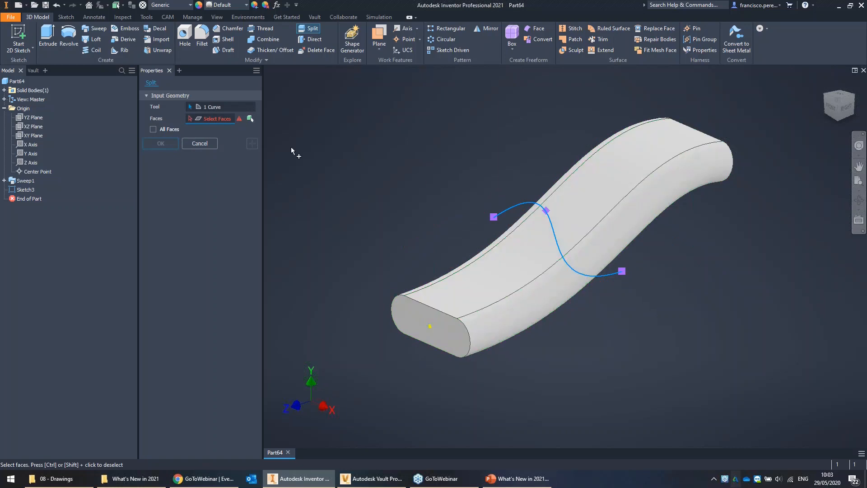
pyautogui.click(154, 129)
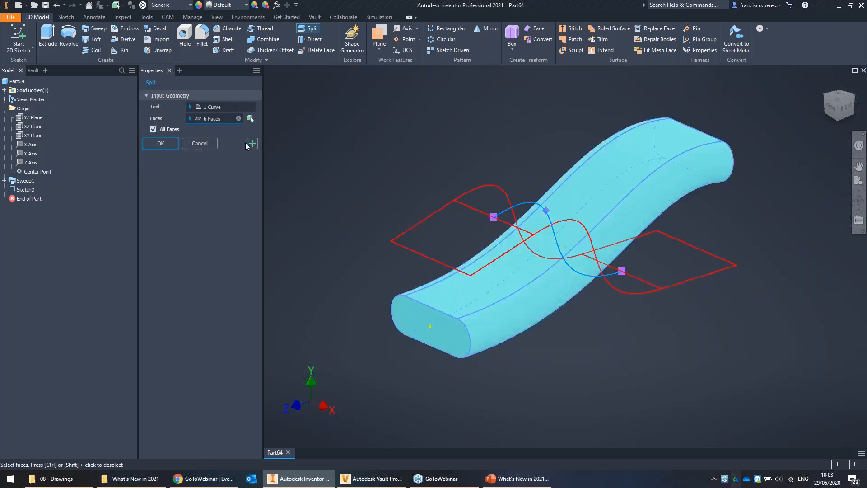
pyautogui.moveTo(425, 168)
pyautogui.keyDown('shift'); pyautogui.mouseDown(button='middle')
pyautogui.moveTo(439, 190)
pyautogui.moveTo(420, 167)
pyautogui.mouseUp(button='middle'); pyautogui.keyUp('shift')
pyautogui.press('Return')
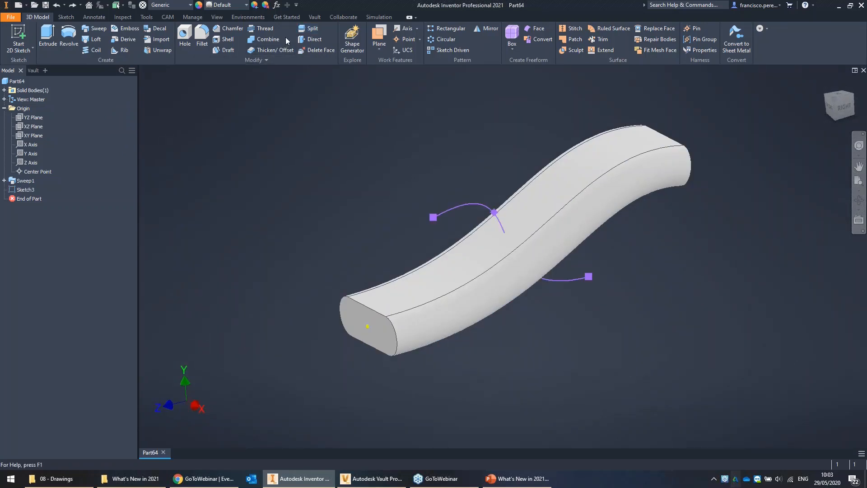
# Step: Split the swept solid with the crossing spline as the tool, keeping both sides
pyautogui.click(305, 29)
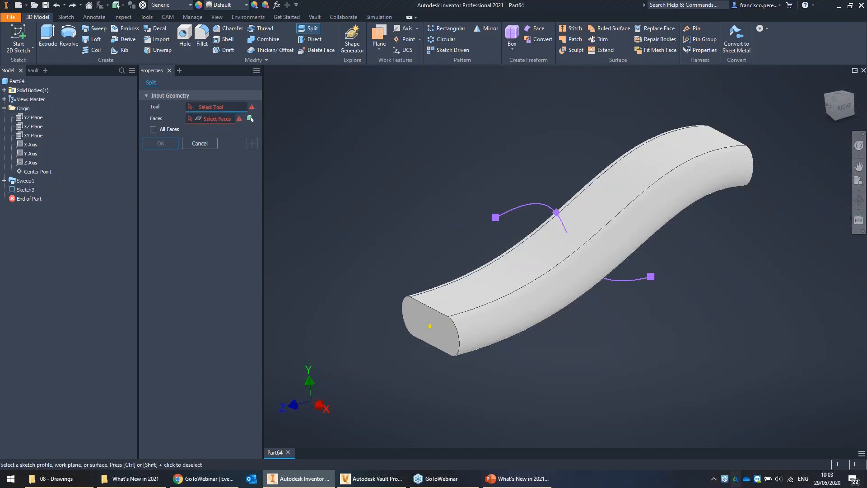
pyautogui.click(538, 204)
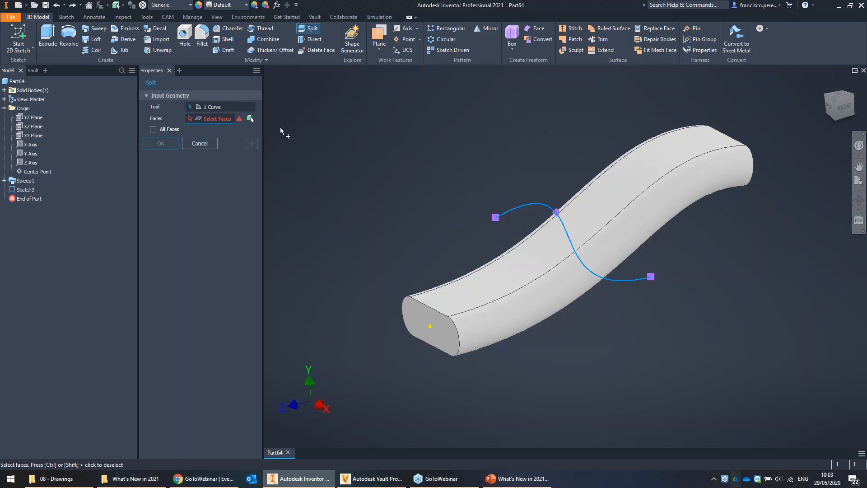
pyautogui.press('ctrl')
pyautogui.press('ctrl')
pyautogui.press('ctrl')
pyautogui.press('ctrl')
pyautogui.click(250, 118)
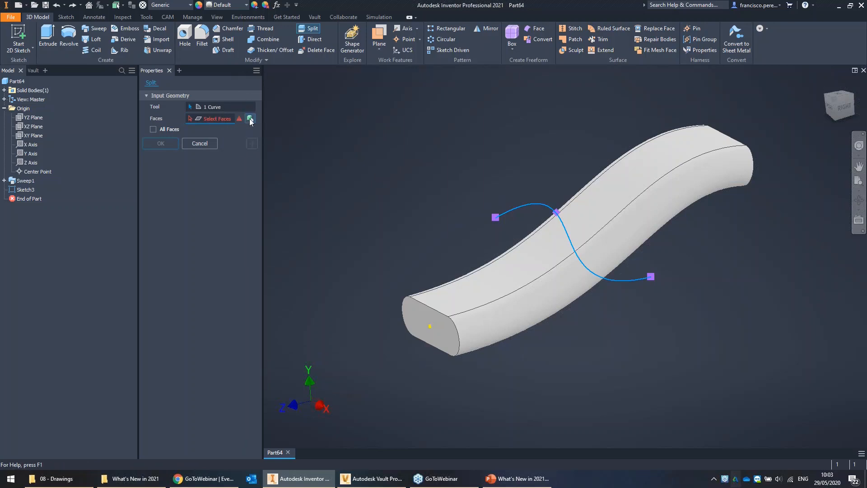
pyautogui.keyDown('shift'); pyautogui.moveTo(429, 142); pyautogui.dragTo(408, 153, button='middle'); pyautogui.keyUp('shift')
pyautogui.click(204, 144)
pyautogui.click(216, 144)
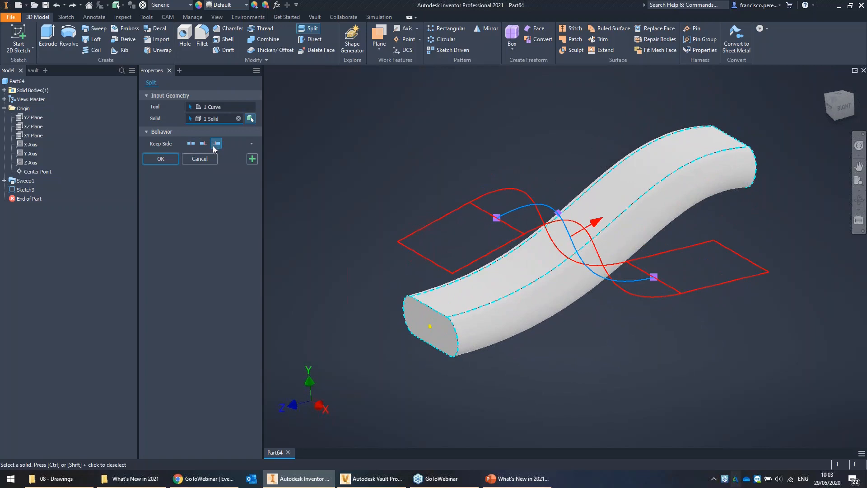
pyautogui.click(193, 143)
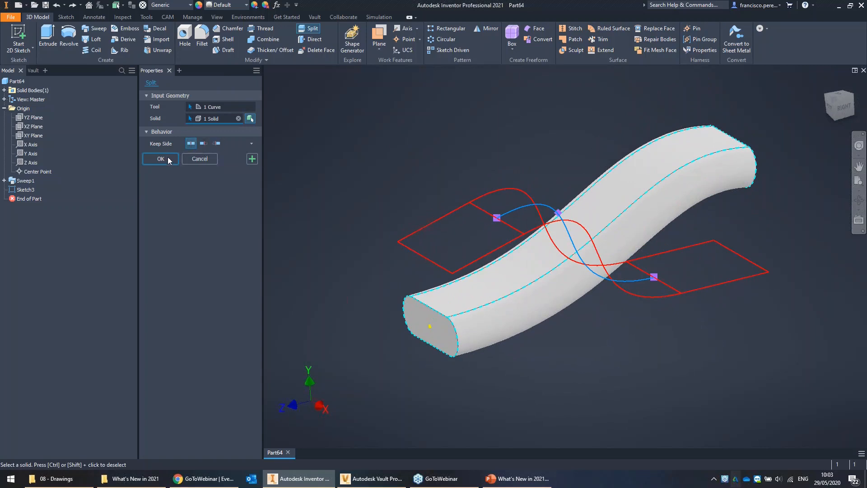
pyautogui.click(161, 159)
# Step: Inspect the split body and expand the list of its solid bodies
pyautogui.keyDown('shift'); pyautogui.moveTo(437, 160); pyautogui.dragTo(440, 104, button='middle'); pyautogui.keyUp('shift')
pyautogui.scroll(1, 471, 167)
pyautogui.scroll(3, 407, 146)
pyautogui.scroll(-3, 407, 146)
pyautogui.click(4, 90)
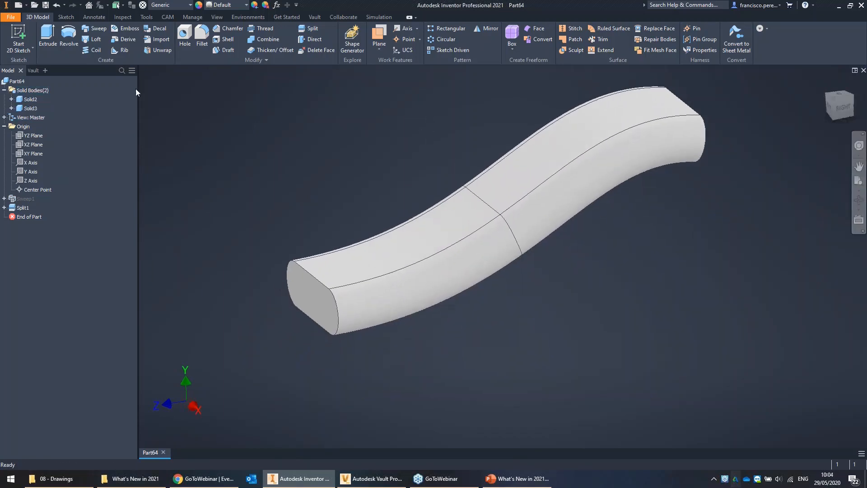
# Step: Try moving the near half of the split body outward along its length with Direct Edit
pyautogui.click(308, 40)
pyautogui.click(538, 98)
pyautogui.click(528, 120)
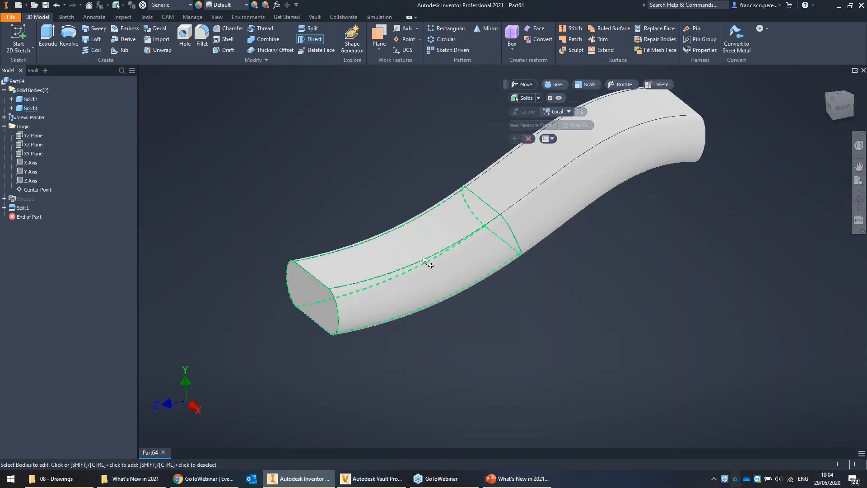
pyautogui.click(432, 267)
pyautogui.moveTo(449, 236); pyautogui.dragTo(428, 242)
pyautogui.press('Escape')
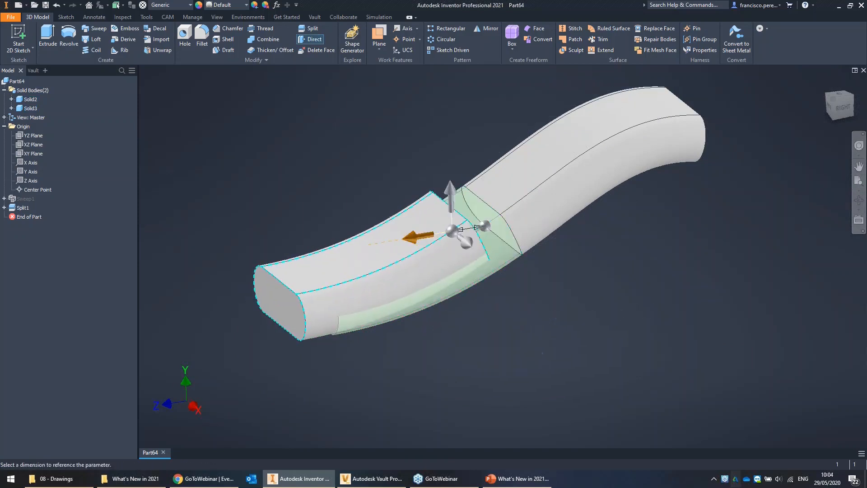
pyautogui.press('Escape')
# Step: Try to thicken the four outer side faces of the near solid by 16 mm
pyautogui.click(265, 51)
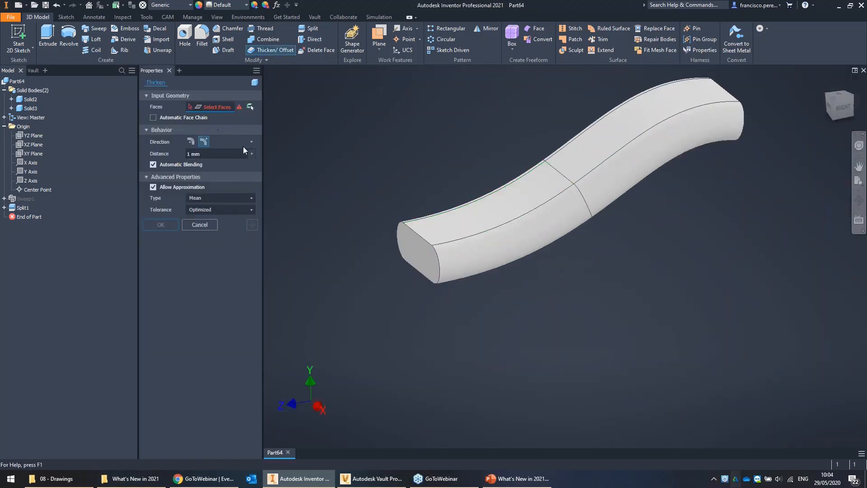
pyautogui.click(499, 208)
pyautogui.click(500, 242)
pyautogui.keyDown('shift'); pyautogui.moveTo(500, 242); pyautogui.dragTo(540, 260, button='middle'); pyautogui.keyUp('shift')
pyautogui.click(455, 267)
pyautogui.moveTo(456, 267)
pyautogui.keyDown('shift'); pyautogui.mouseDown(button='middle')
pyautogui.moveTo(371, 303)
pyautogui.moveTo(385, 240)
pyautogui.moveTo(461, 272)
pyautogui.mouseUp(button='middle'); pyautogui.keyUp('shift')
pyautogui.click(371, 304)
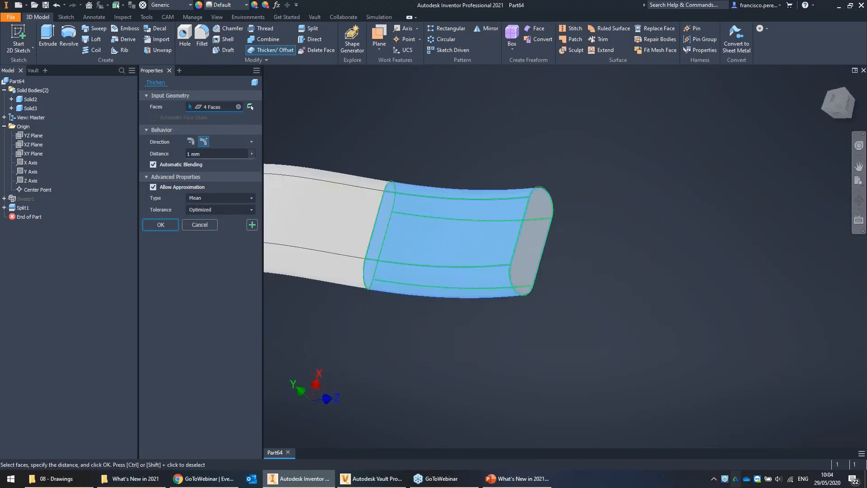
pyautogui.moveTo(203, 154); pyautogui.dragTo(162, 160)
pyautogui.write('4')
pyautogui.write('16')
pyautogui.click(155, 225)
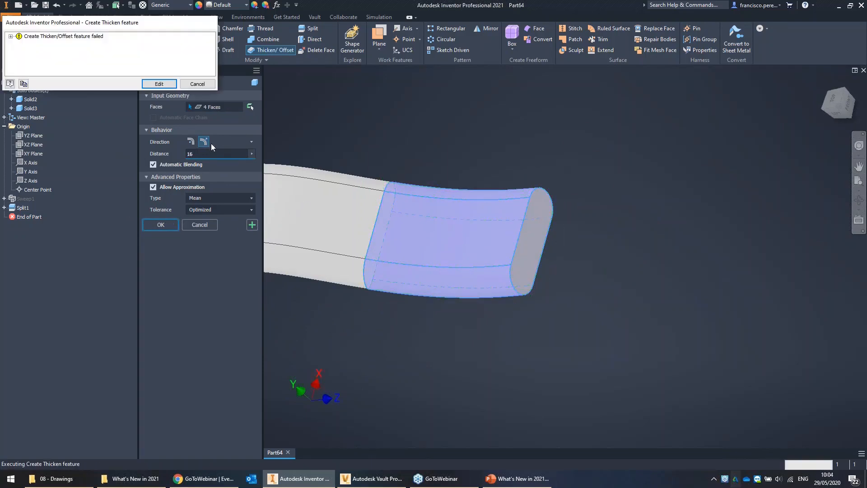
# Step: Retry the 16 mm thickening with the near solid's end face added to the selection, and abandon the feature
pyautogui.click(160, 83)
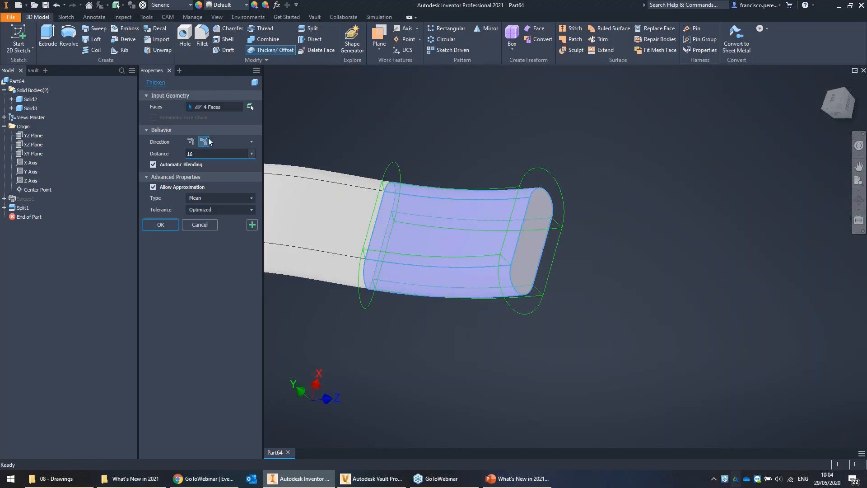
pyautogui.click(226, 109)
pyautogui.click(531, 213)
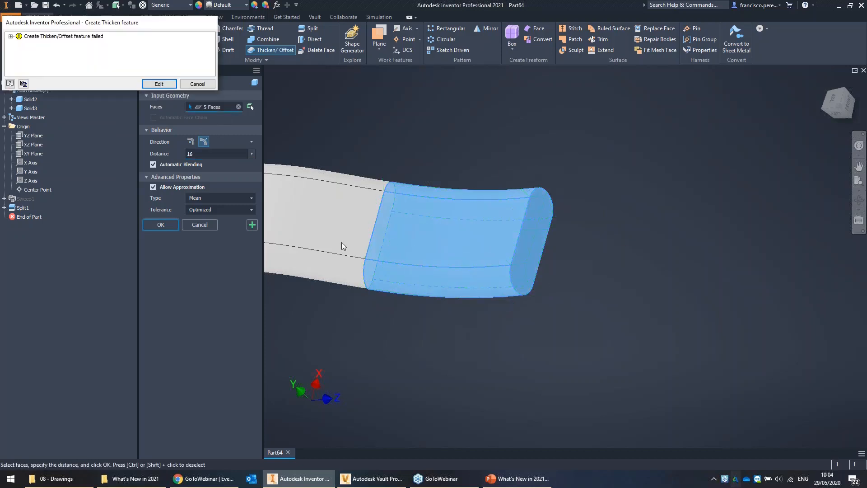
pyautogui.click(196, 84)
# Step: Thicken only the flat end face of the near solid outward by 16 mm
pyautogui.moveTo(477, 165)
pyautogui.keyDown('shift'); pyautogui.mouseDown(button='middle')
pyautogui.moveTo(429, 147)
pyautogui.moveTo(250, 147)
pyautogui.moveTo(280, 180)
pyautogui.moveTo(466, 162)
pyautogui.mouseUp(button='middle'); pyautogui.keyUp('shift')
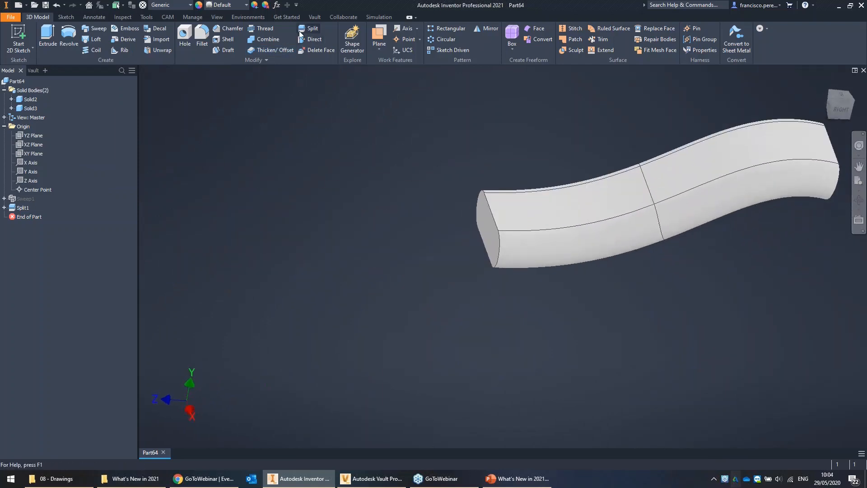
pyautogui.click(273, 50)
pyautogui.click(548, 232)
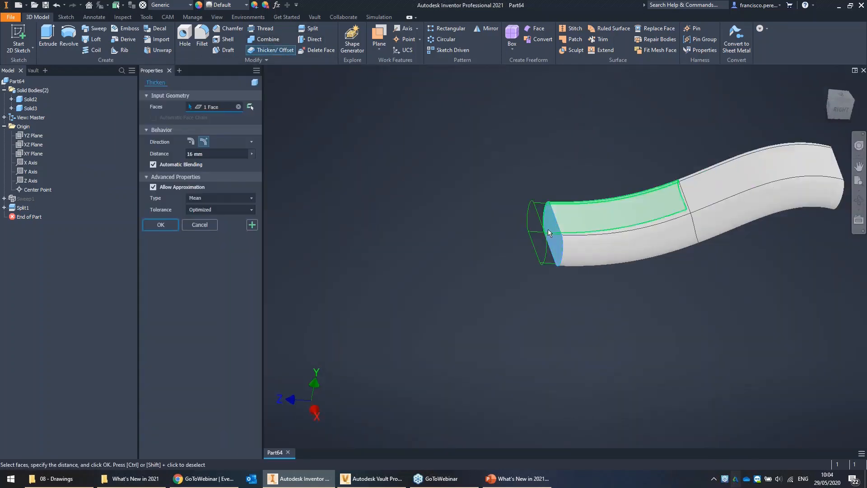
pyautogui.click(161, 225)
pyautogui.keyDown('shift'); pyautogui.moveTo(499, 207); pyautogui.dragTo(563, 156, button='middle'); pyautogui.keyUp('shift')
pyautogui.moveTo(562, 155); pyautogui.dragTo(383, 184, button='middle')
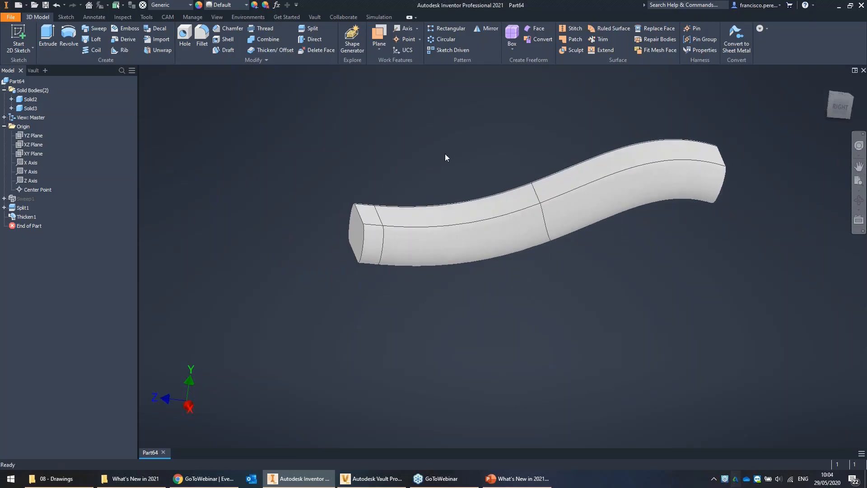
# Step: Start a sketch on the thickened end face and draw three connected lines beside the body
pyautogui.scroll(5, 445, 153)
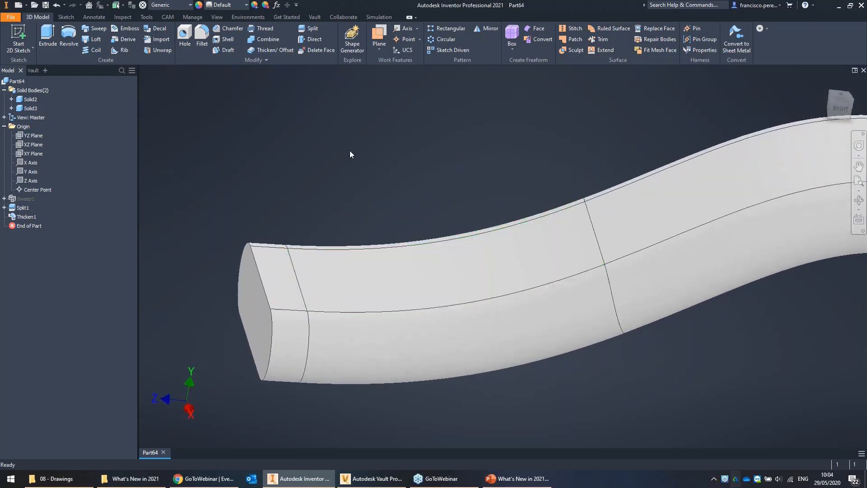
pyautogui.click(19, 36)
pyautogui.click(256, 289)
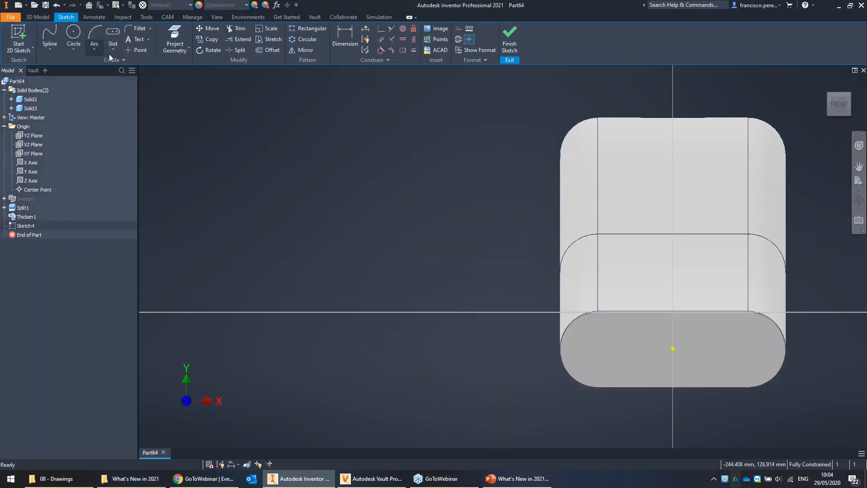
pyautogui.click(50, 45)
pyautogui.click(62, 63)
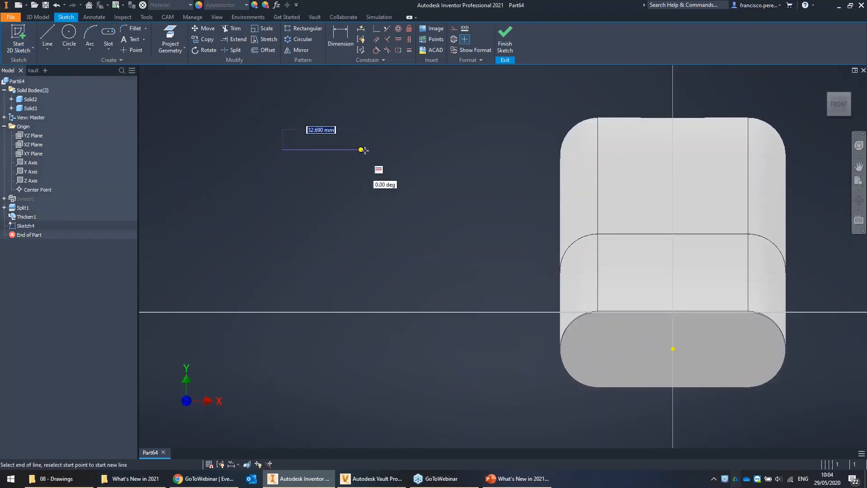
pyautogui.click(380, 145)
pyautogui.click(397, 235)
pyautogui.click(320, 210)
pyautogui.press('Escape')
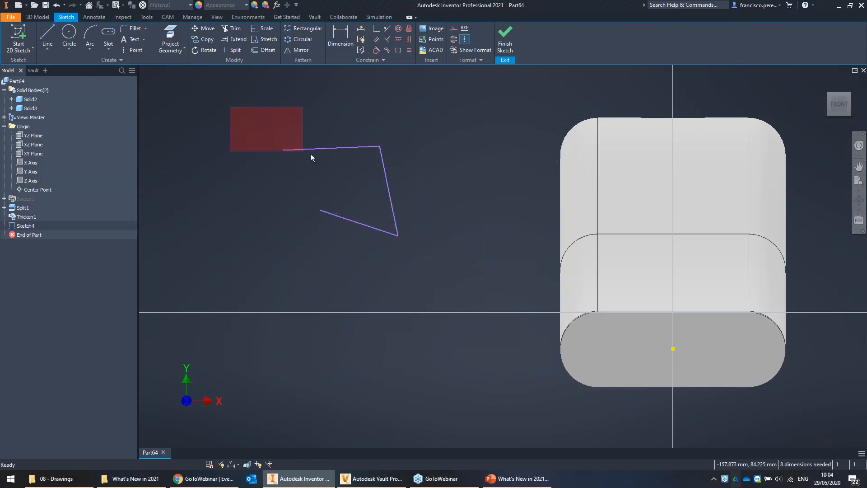
# Step: Try window and crossing selections over the three connected sketch lines
pyautogui.moveTo(363, 174); pyautogui.dragTo(362, 175)
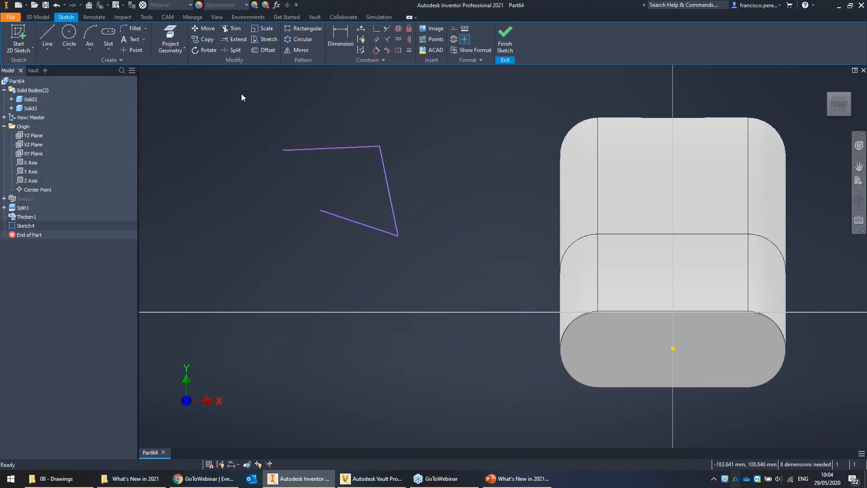
pyautogui.moveTo(240, 93); pyautogui.dragTo(364, 174)
pyautogui.moveTo(224, 99); pyautogui.dragTo(399, 178)
pyautogui.click(454, 172)
pyautogui.moveTo(468, 104); pyautogui.dragTo(386, 183)
pyautogui.click(435, 129)
pyautogui.moveTo(434, 121); pyautogui.dragTo(366, 170)
pyautogui.click(497, 164)
# Step: Undo the sketched lines and the new sketch on the end face
pyautogui.hotkey('ctrl', 'z')
pyautogui.hotkey('ctrl', 'z')
pyautogui.hotkey('ctrl', 'z')
pyautogui.hotkey('ctrl', 'z')
pyautogui.hotkey('ctrl', 'z')
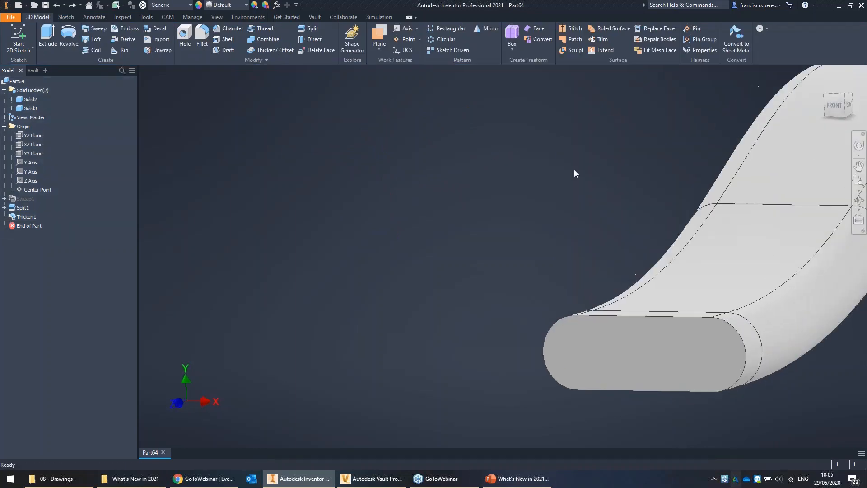
# Step: Try window and crossing selections over the faces and edges of the swept model
pyautogui.keyDown('shift'); pyautogui.moveTo(383, 208); pyautogui.dragTo(430, 159, button='middle'); pyautogui.keyUp('shift')
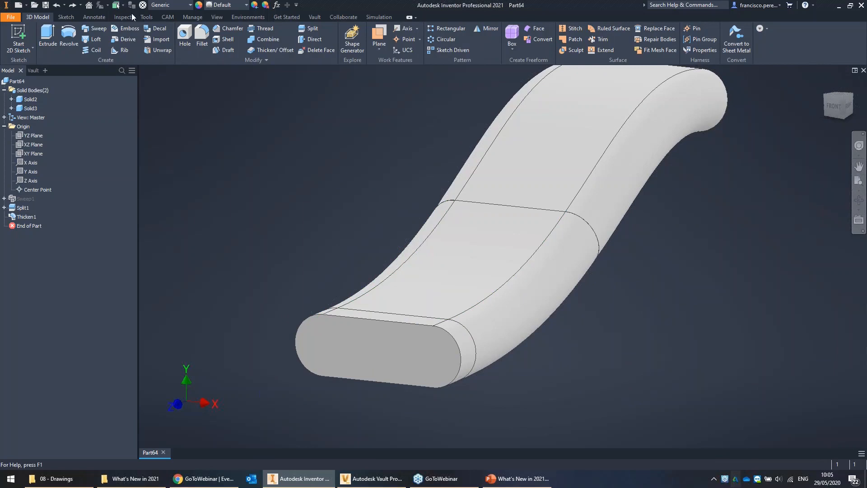
pyautogui.click(482, 242)
pyautogui.click(503, 179)
pyautogui.click(699, 272)
pyautogui.moveTo(671, 197); pyautogui.dragTo(549, 250)
pyautogui.click(658, 346)
pyautogui.moveTo(690, 191); pyautogui.dragTo(557, 276)
pyautogui.click(724, 308)
# Step: Set the selection filter to Select Bodies and try window and crossing selections around the two solids
pyautogui.click(123, 5)
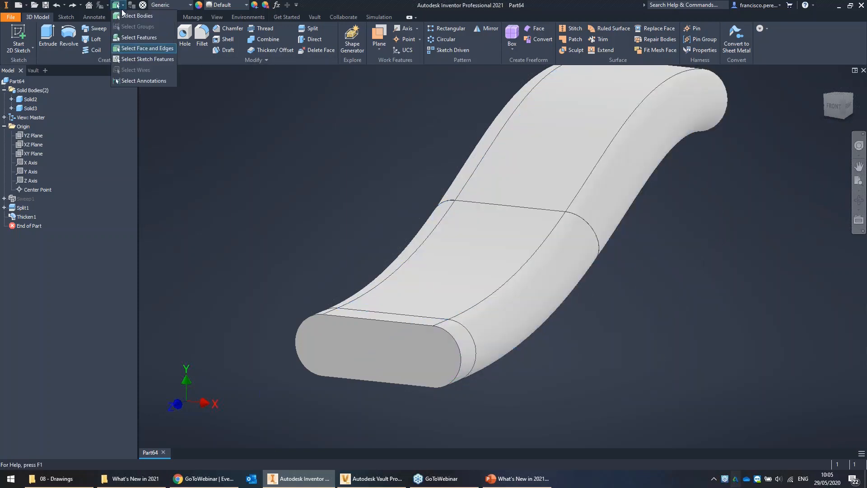
pyautogui.click(146, 16)
pyautogui.scroll(-3, 242, 123)
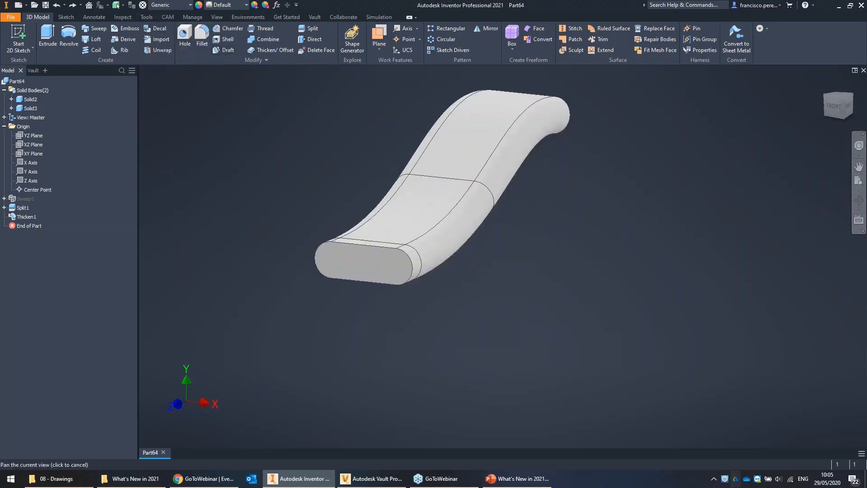
pyautogui.moveTo(241, 123); pyautogui.dragTo(452, 287)
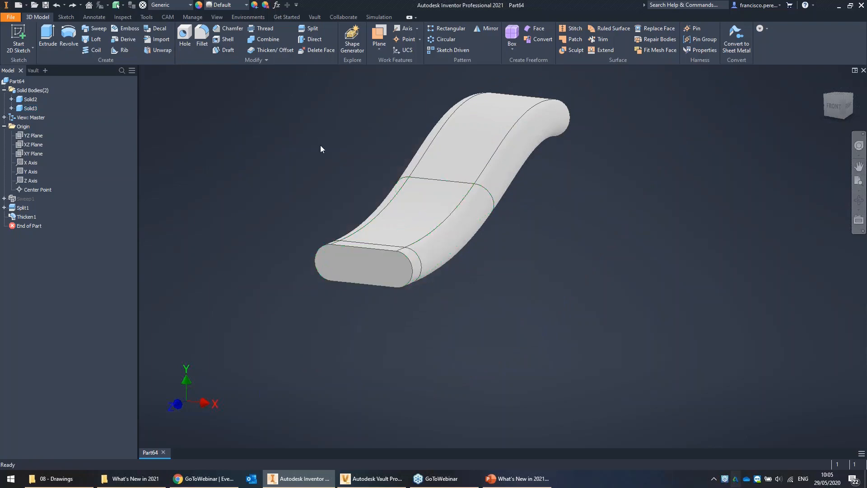
pyautogui.moveTo(589, 179); pyautogui.dragTo(500, 236)
pyautogui.moveTo(595, 107); pyautogui.dragTo(489, 160)
pyautogui.click(625, 90)
pyautogui.moveTo(625, 89); pyautogui.dragTo(519, 140)
pyautogui.moveTo(255, 112); pyautogui.dragTo(549, 311)
pyautogui.click(650, 266)
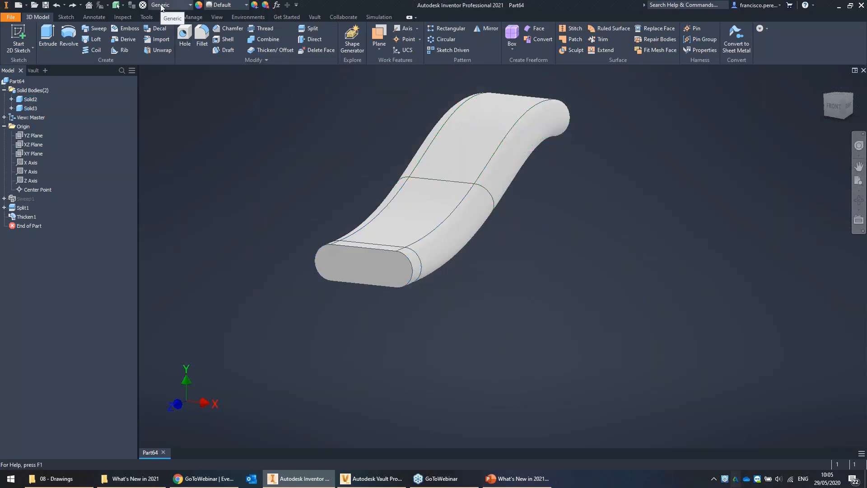
# Step: Close the part, saving it as Part64.ipt in a different folder from 09 - Vault - Find Duplicates
pyautogui.click(863, 71)
pyautogui.click(354, 259)
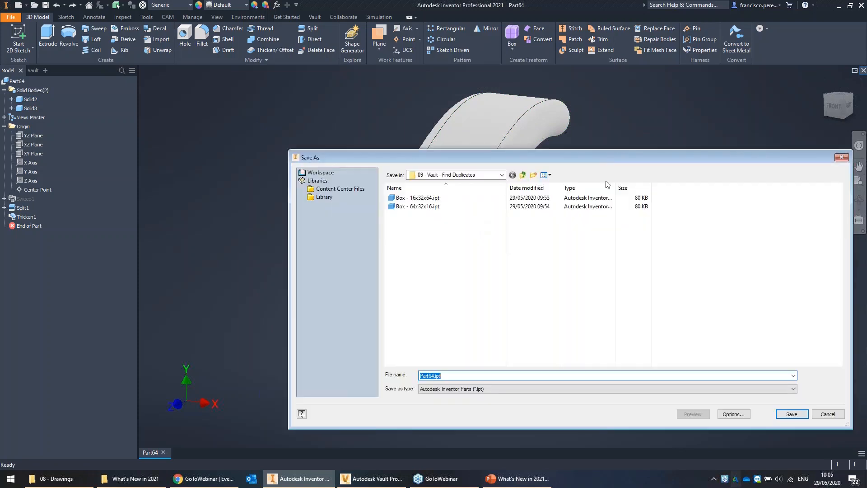
pyautogui.click(523, 175)
pyautogui.doubleClick(437, 198)
pyautogui.click(779, 414)
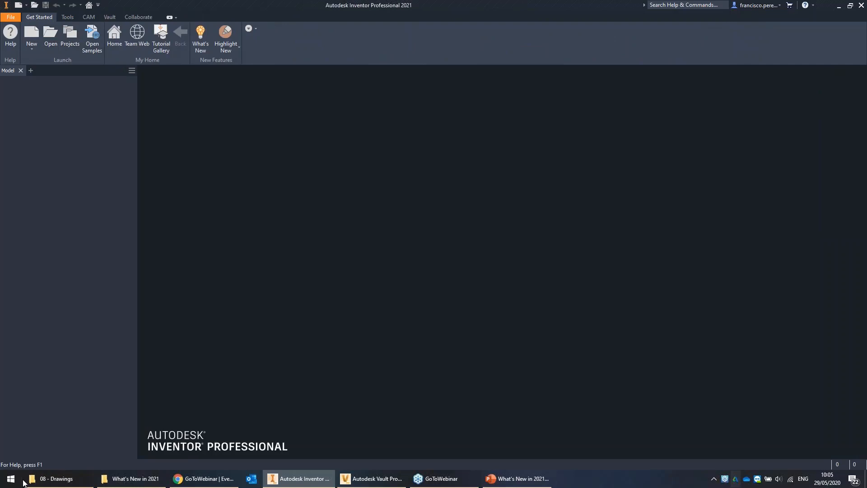
# Step: Switch to File Explorer and open Unwrap.ipt from the 02 - Unwrap Tool folder
pyautogui.click(50, 478)
pyautogui.hotkey('alt', 'Left')
pyautogui.doubleClick(442, 249)
pyautogui.doubleClick(445, 243)
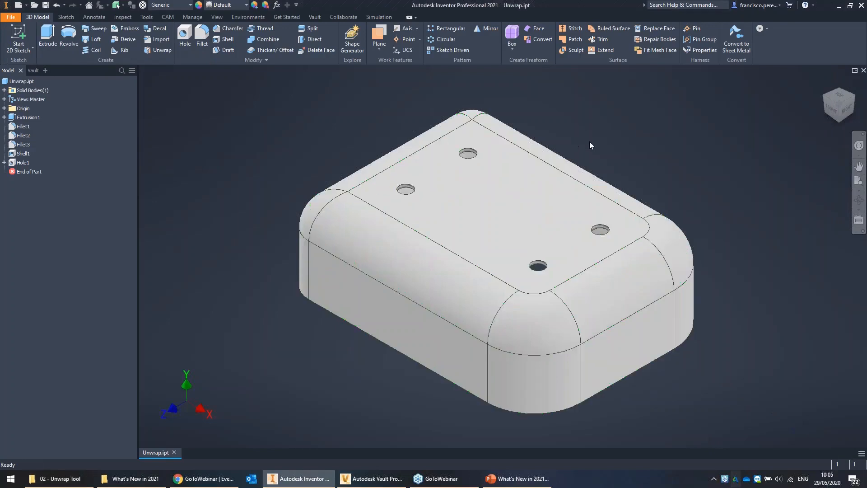
# Step: Start an Unwrap of the rounded box from its top face, with Auto Face Chain enabled
pyautogui.keyDown('shift'); pyautogui.moveTo(647, 175); pyautogui.dragTo(646, 112, button='middle'); pyautogui.keyUp('shift')
pyautogui.scroll(-5, 570, 121)
pyautogui.scroll(4, 570, 121)
pyautogui.keyDown('shift'); pyautogui.moveTo(571, 121); pyautogui.dragTo(603, 186, button='middle'); pyautogui.keyUp('shift')
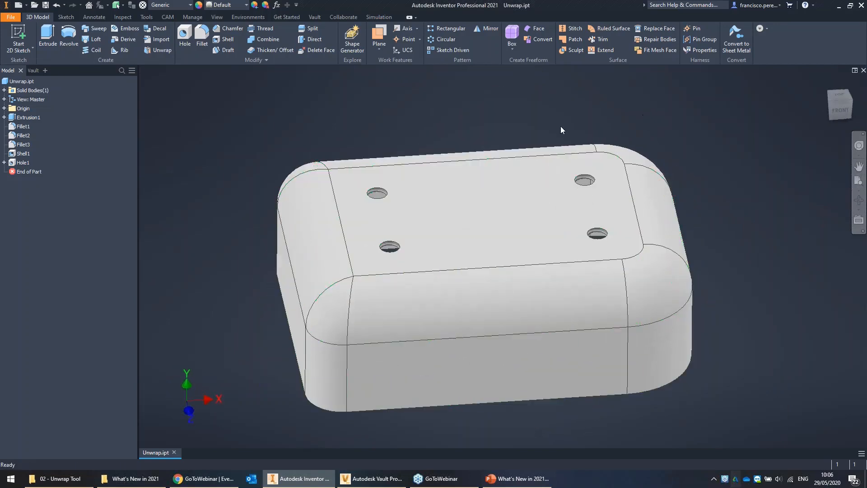
pyautogui.keyDown('shift'); pyautogui.moveTo(567, 110); pyautogui.dragTo(436, 105, button='middle'); pyautogui.keyUp('shift')
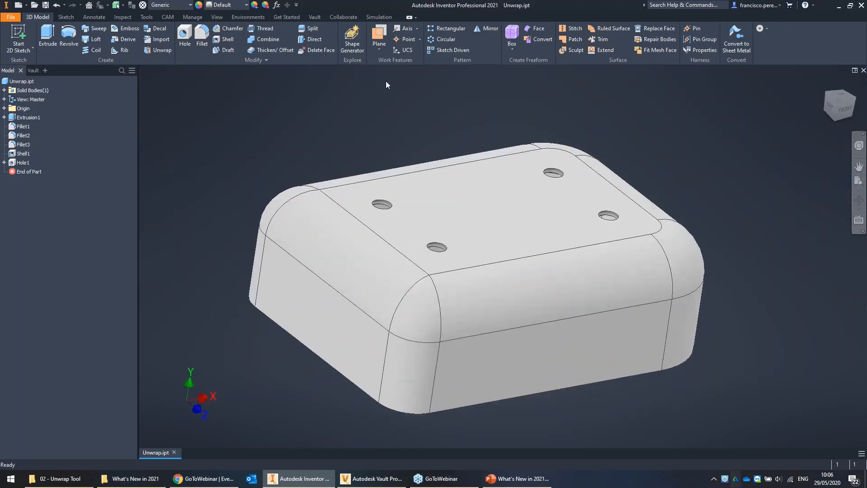
pyautogui.click(161, 49)
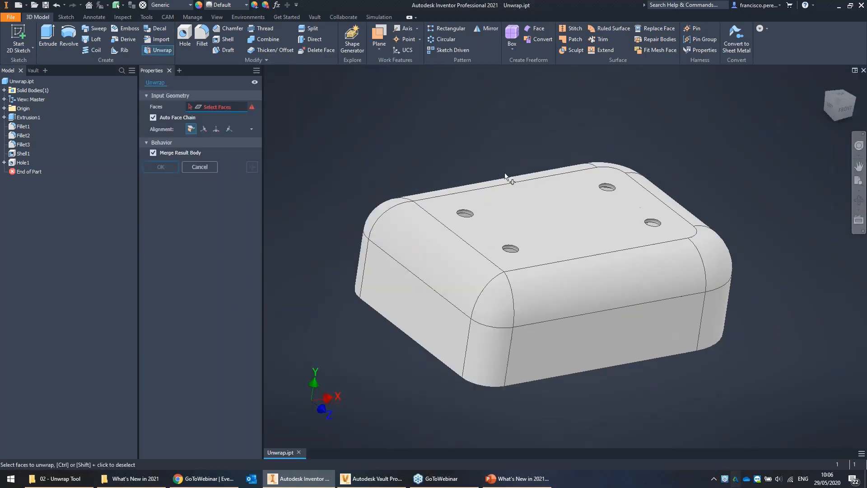
pyautogui.click(544, 205)
pyautogui.moveTo(686, 106); pyautogui.dragTo(640, 109, button='middle')
pyautogui.keyDown('shift'); pyautogui.moveTo(539, 142); pyautogui.dragTo(570, 161, button='middle'); pyautogui.keyUp('shift')
# Step: Preview the unwrap aligned to the XY, XZ and YZ planes, and restore the original alignment option
pyautogui.click(204, 141)
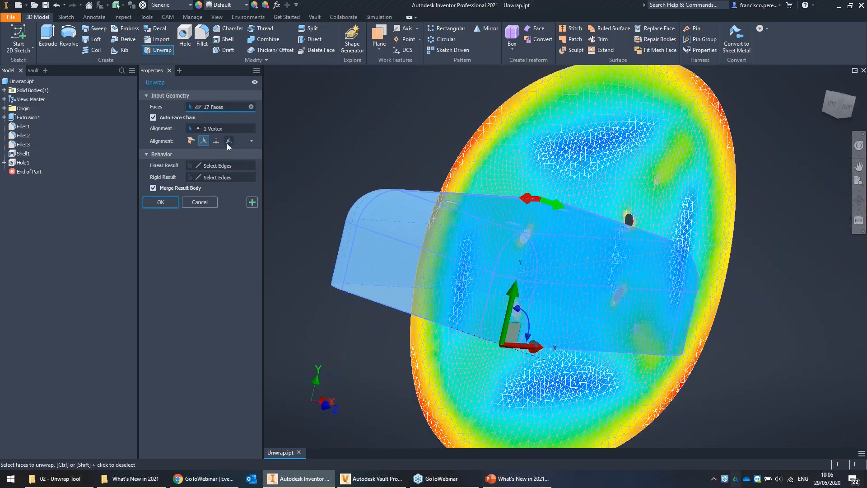
pyautogui.click(217, 143)
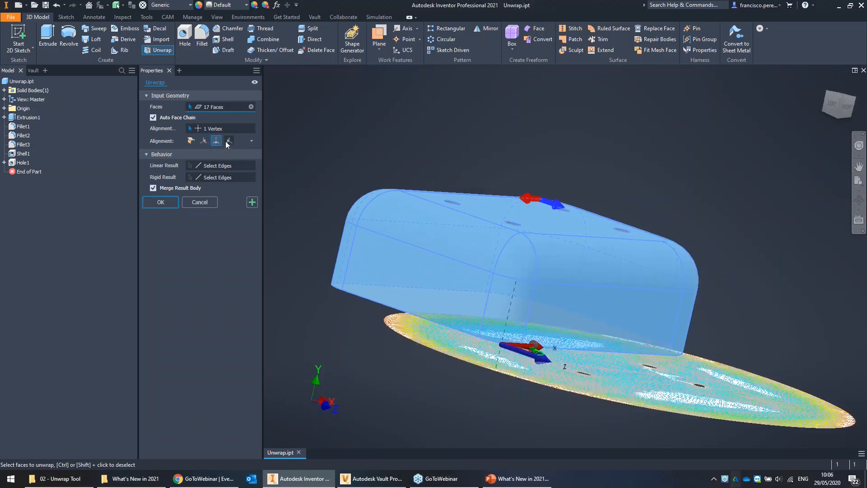
pyautogui.click(228, 143)
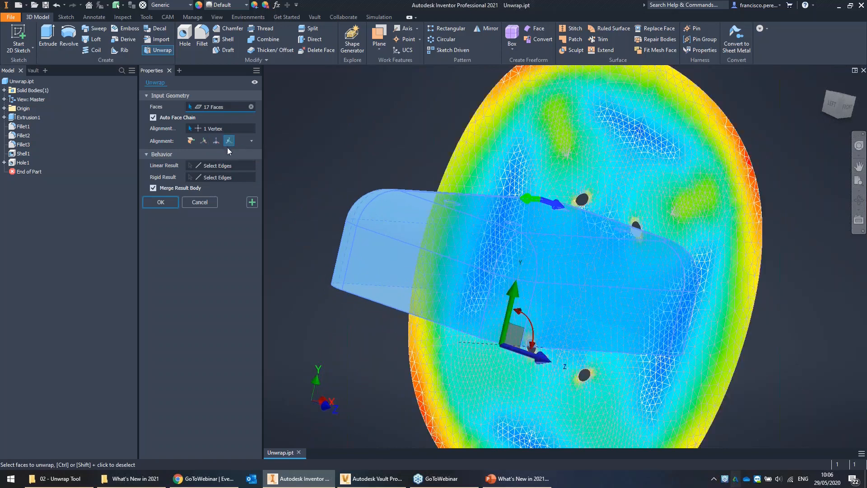
pyautogui.click(191, 141)
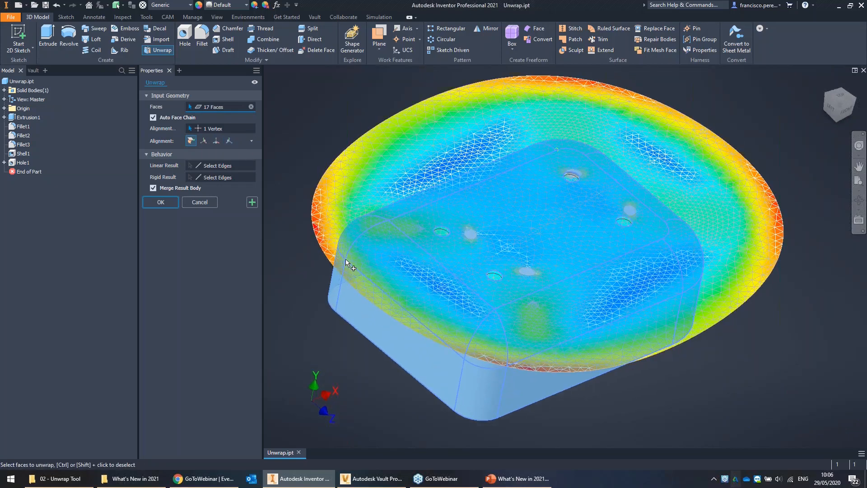
# Step: Set a vertex on the box's rounded side corner as the unwrap's alignment point
pyautogui.click(193, 129)
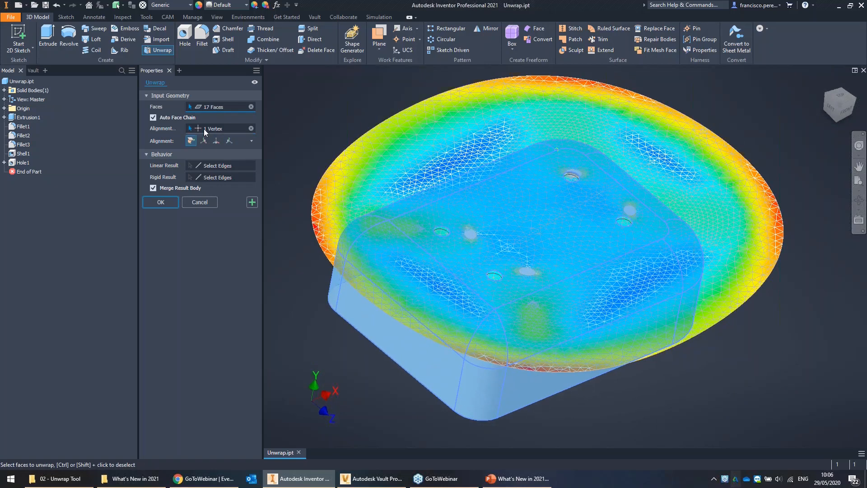
pyautogui.click(346, 258)
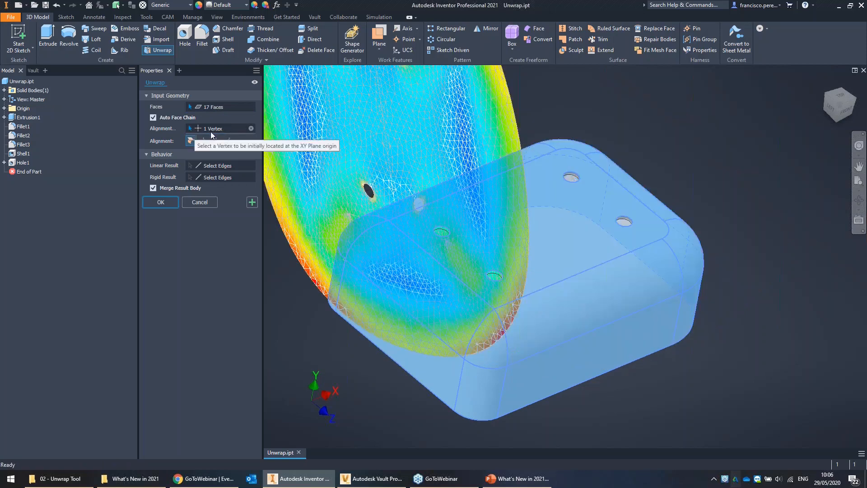
pyautogui.keyDown('shift'); pyautogui.moveTo(497, 183); pyautogui.dragTo(316, 189, button='middle'); pyautogui.keyUp('shift')
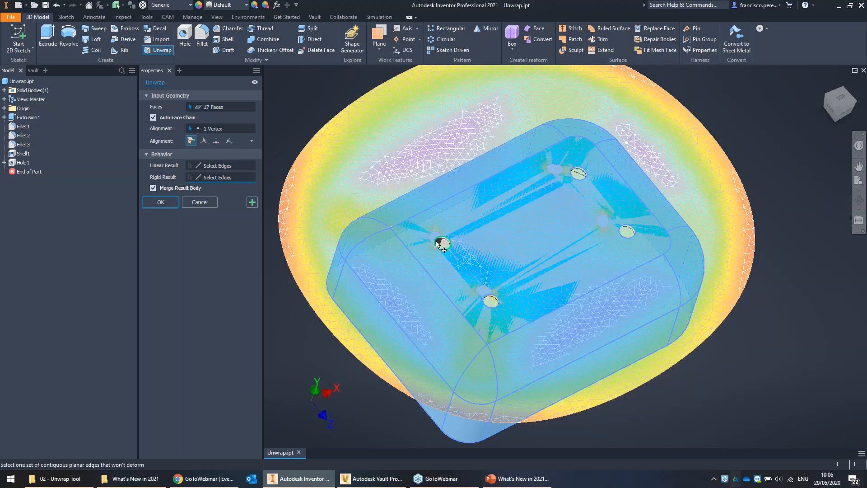
# Step: Keep the edges of all four holes rigid in the unwrap, with Merge Result Body enabled, and create the unwrapped surface
pyautogui.click(489, 294)
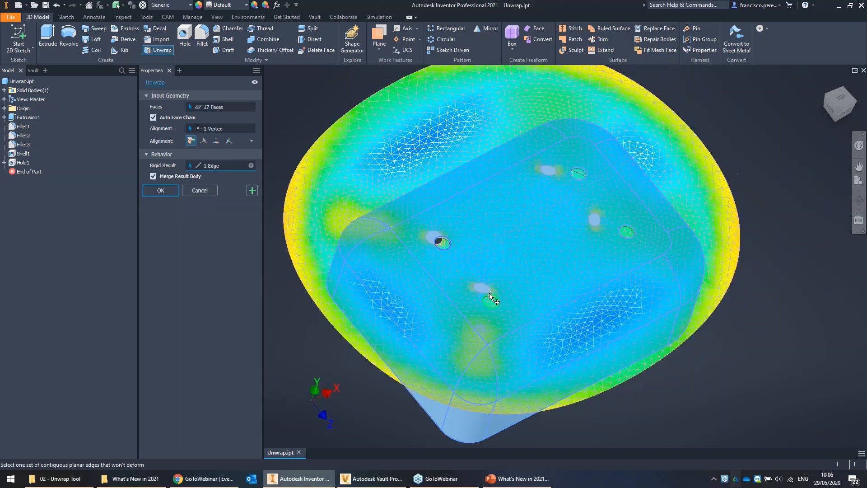
pyautogui.click(635, 232)
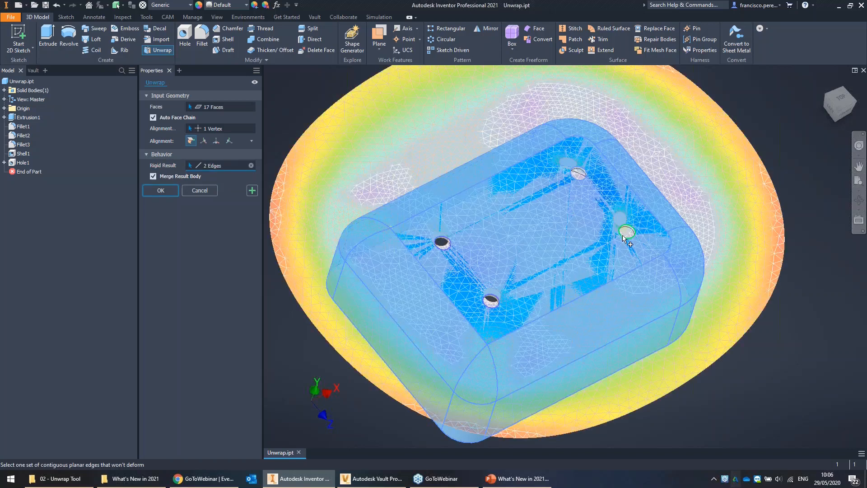
pyautogui.click(587, 174)
pyautogui.click(579, 173)
pyautogui.keyDown('shift'); pyautogui.moveTo(579, 173); pyautogui.dragTo(613, 181, button='middle'); pyautogui.keyUp('shift')
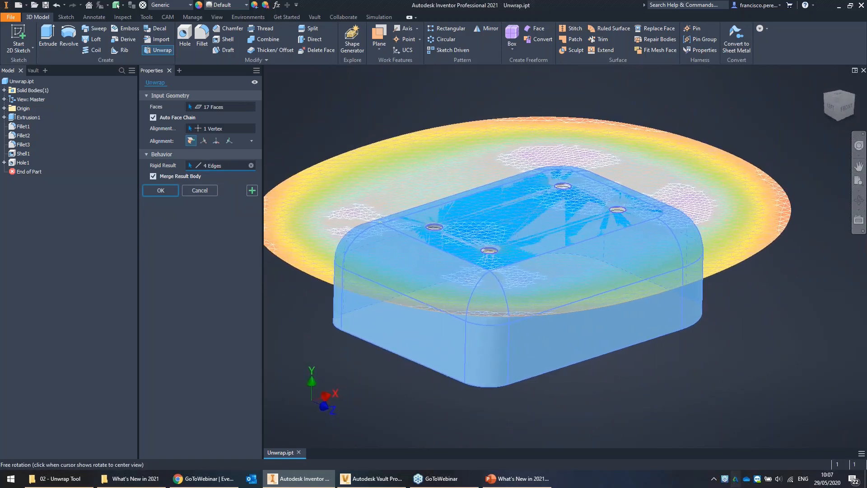
pyautogui.moveTo(628, 147)
pyautogui.keyDown('shift'); pyautogui.mouseDown(button='middle')
pyautogui.moveTo(618, 188)
pyautogui.moveTo(625, 145)
pyautogui.mouseUp(button='middle'); pyautogui.keyUp('shift')
pyautogui.click(161, 189)
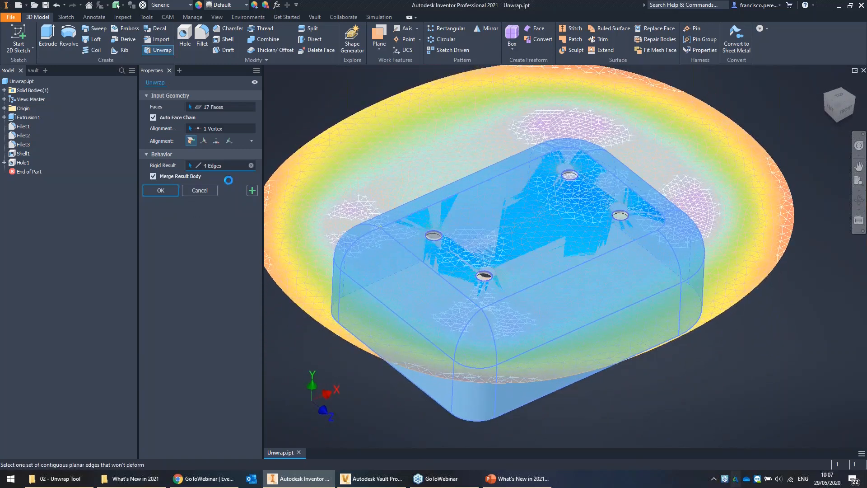
pyautogui.keyDown('shift'); pyautogui.moveTo(231, 179); pyautogui.dragTo(367, 254, button='middle'); pyautogui.keyUp('shift')
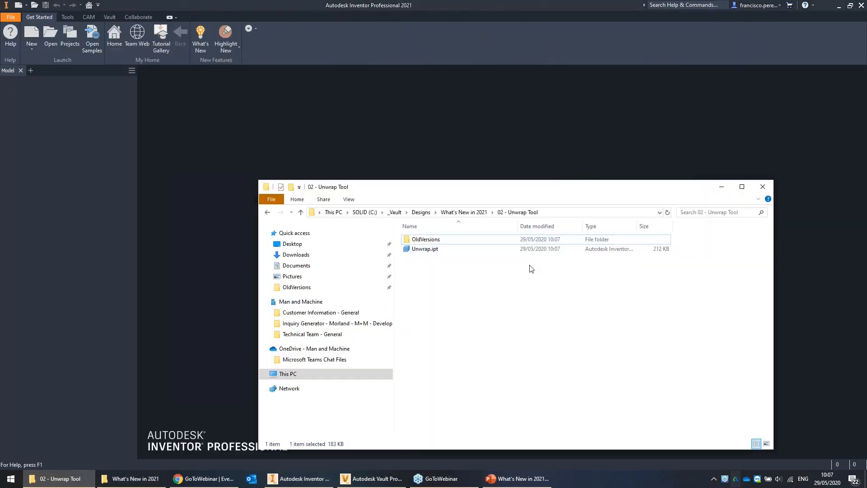
# Step: Open Sheet Metal - Flange by Reference 1.ipt from the 03 - Sheet Metal - Flange by Reference folder in Inventor
pyautogui.press('BackSpace')
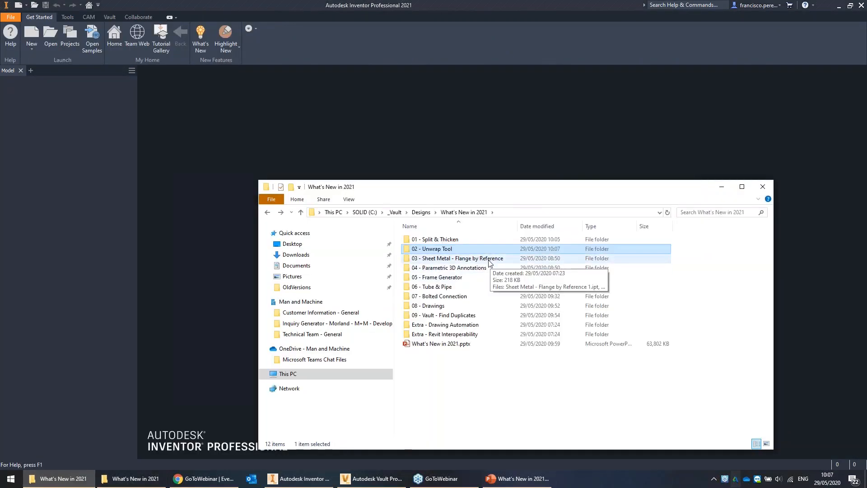
pyautogui.doubleClick(490, 263)
pyautogui.click(471, 239)
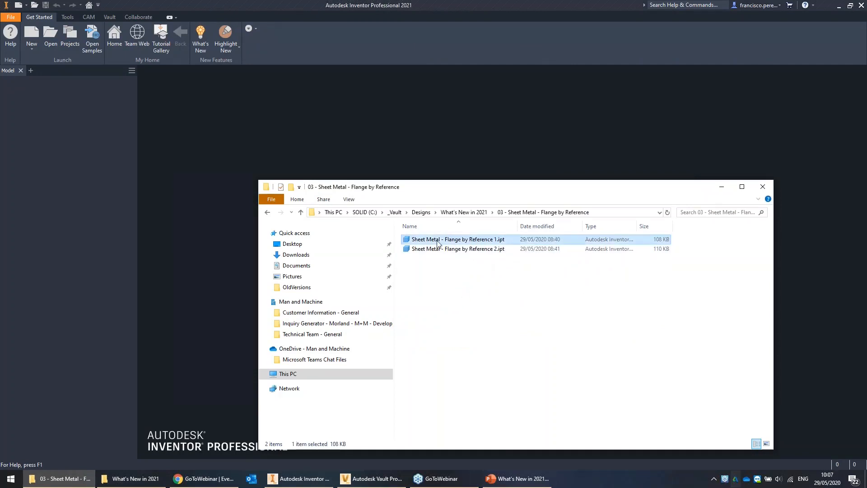
pyautogui.moveTo(357, 195); pyautogui.dragTo(332, 156)
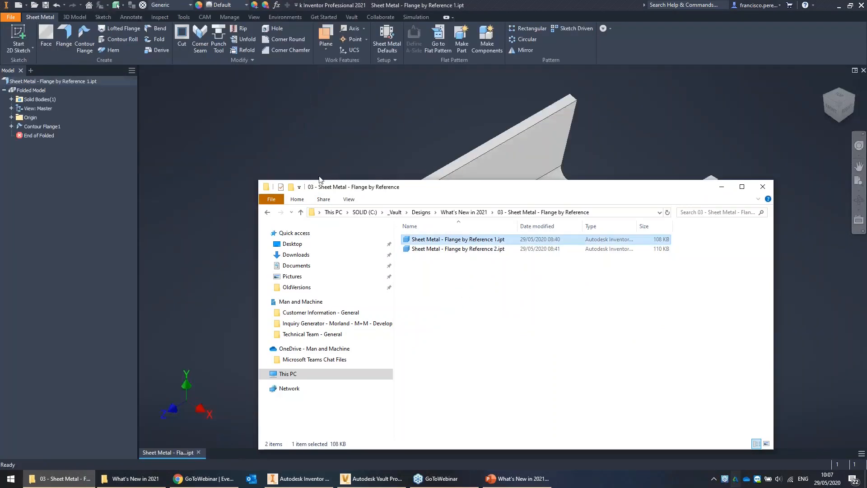
pyautogui.click(431, 109)
pyautogui.keyDown('shift'); pyautogui.moveTo(364, 129); pyautogui.dragTo(505, 97, button='middle'); pyautogui.keyUp('shift')
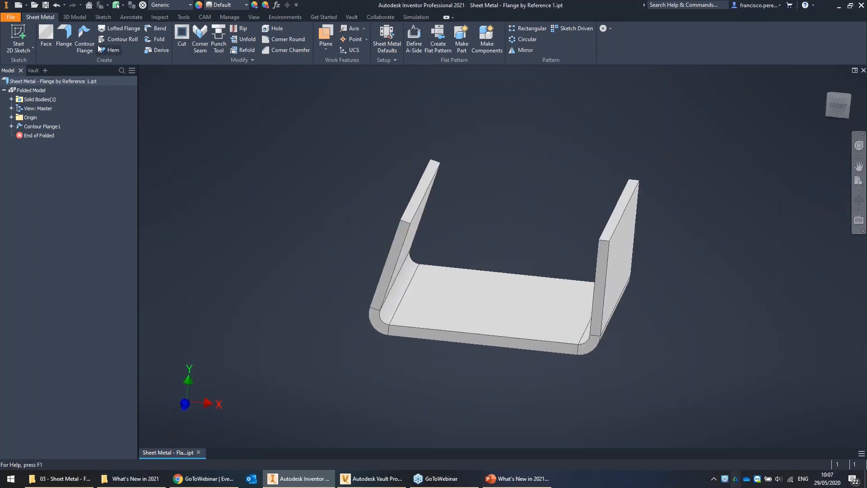
pyautogui.click(64, 36)
pyautogui.keyDown('shift'); pyautogui.moveTo(451, 147); pyautogui.dragTo(461, 135, button='middle'); pyautogui.keyUp('shift')
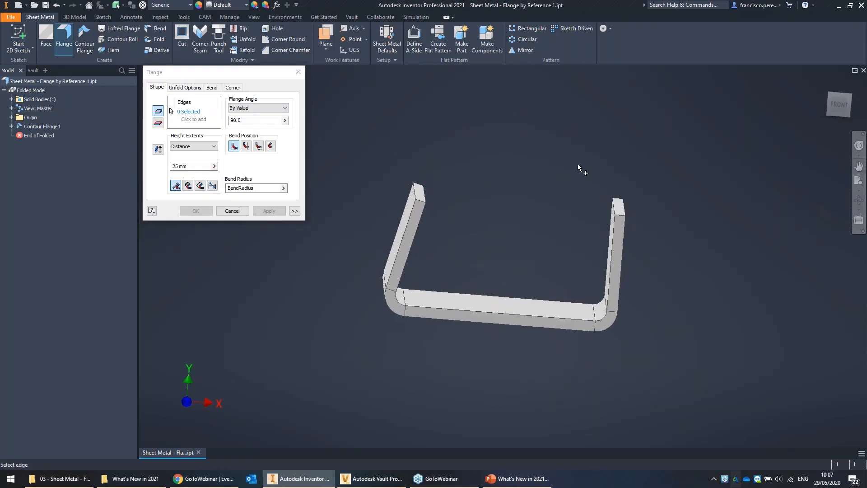
pyautogui.click(613, 203)
pyautogui.keyDown('shift'); pyautogui.moveTo(475, 181); pyautogui.dragTo(444, 218, button='middle'); pyautogui.keyUp('shift')
pyautogui.press('ctrl')
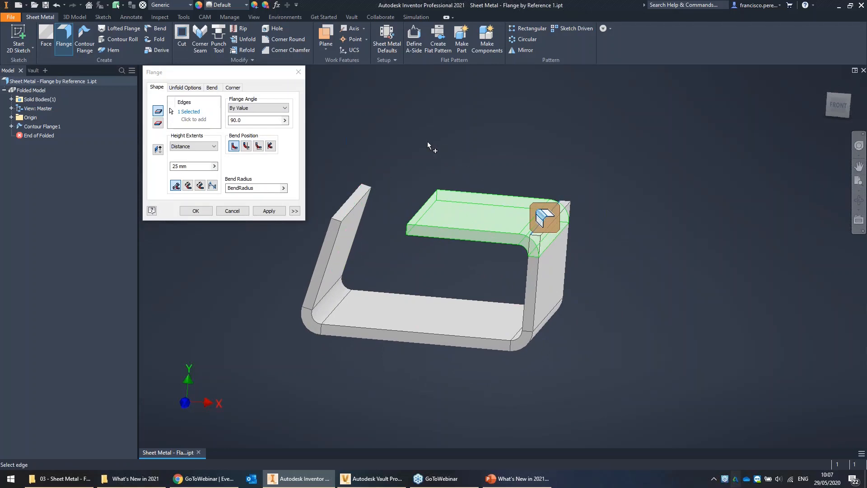
pyautogui.press('Escape')
# Step: Measure the angle between the inner face of the base and the top face of the slanted wall
pyautogui.press('m')
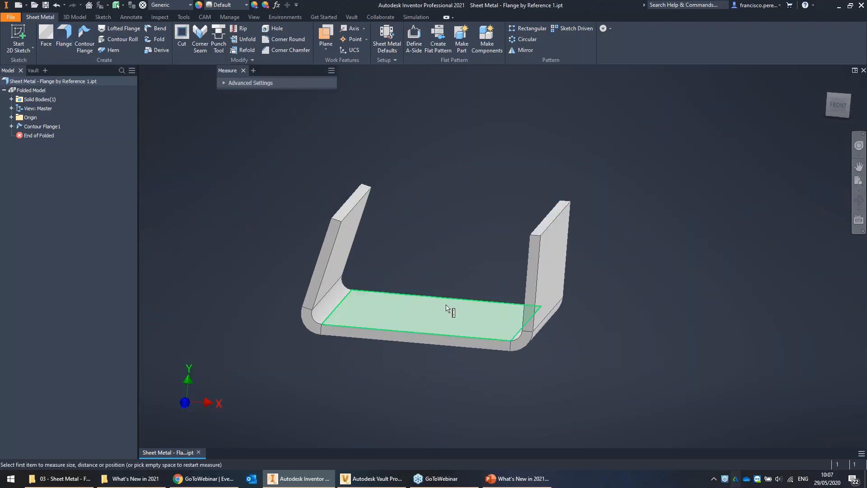
pyautogui.click(449, 310)
pyautogui.click(352, 198)
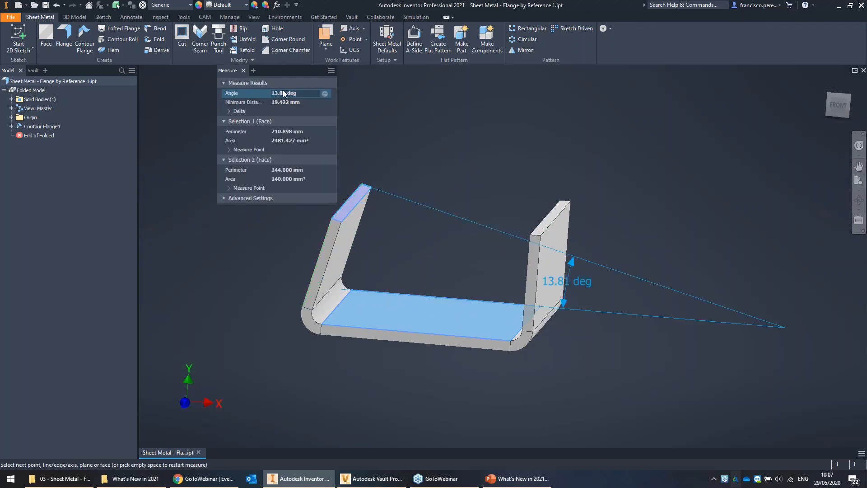
pyautogui.press('Escape')
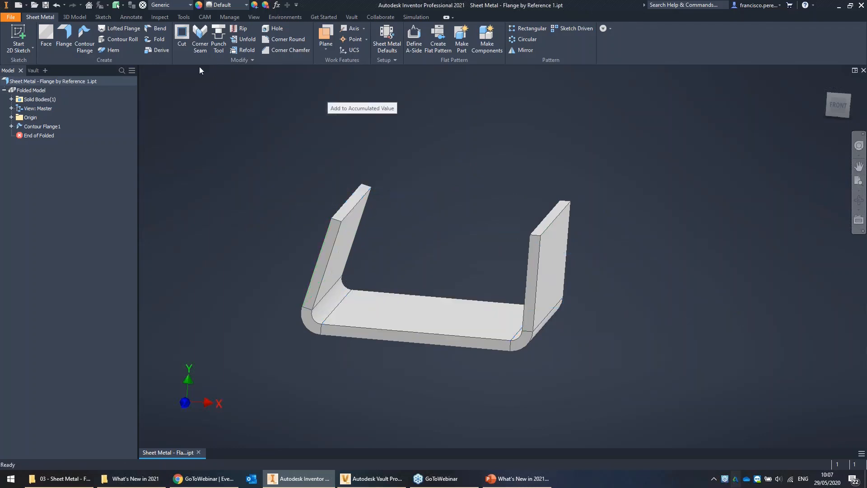
# Step: Try a 25 mm flange on the upright wall's inner top edge with its angle set by value to 90.0-13.81
pyautogui.click(68, 39)
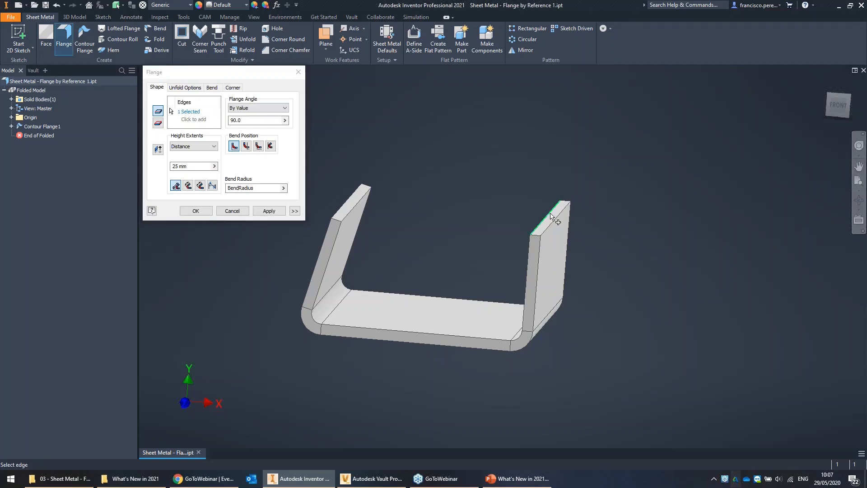
pyautogui.click(550, 219)
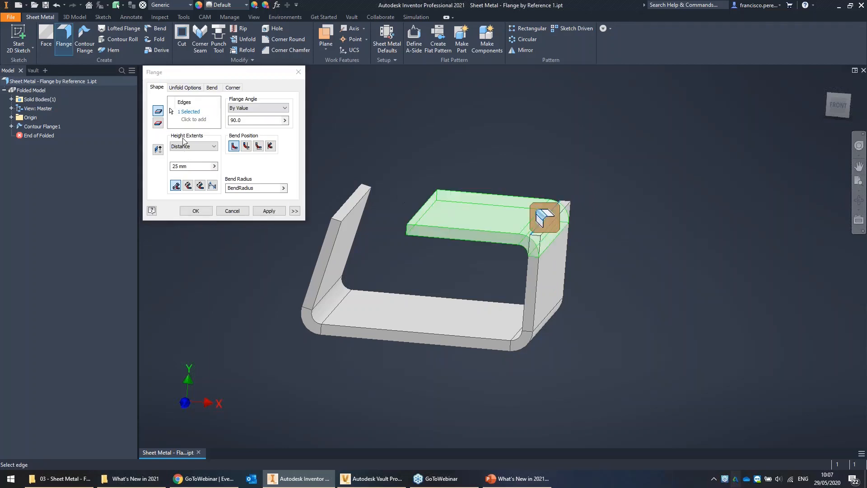
pyautogui.click(248, 121)
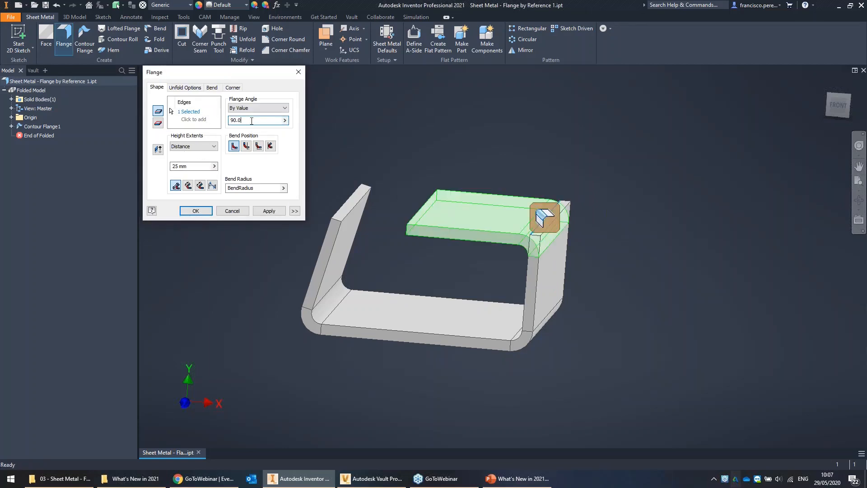
pyautogui.write('+13.')
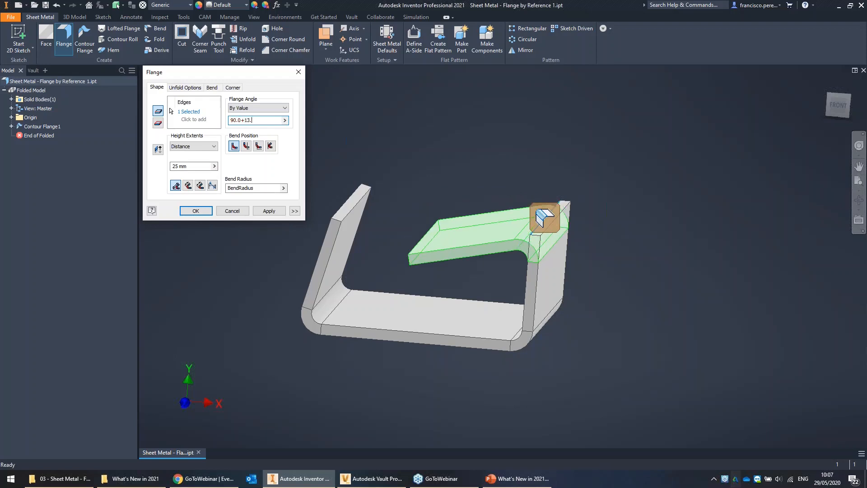
pyautogui.press('BackSpace')
pyautogui.press('BackSpace')
pyautogui.press('BackSpace')
pyautogui.press('BackSpace')
pyautogui.write('-13.81')
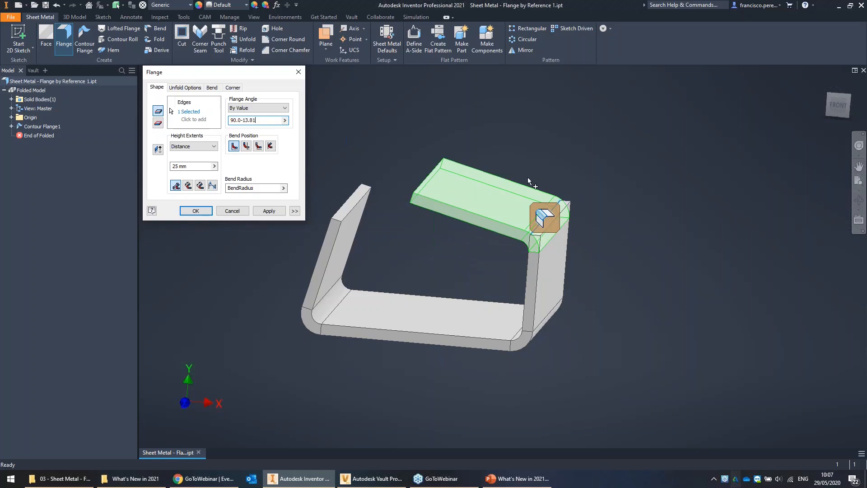
pyautogui.keyDown('shift'); pyautogui.moveTo(529, 180); pyautogui.dragTo(530, 170, button='middle'); pyautogui.keyUp('shift')
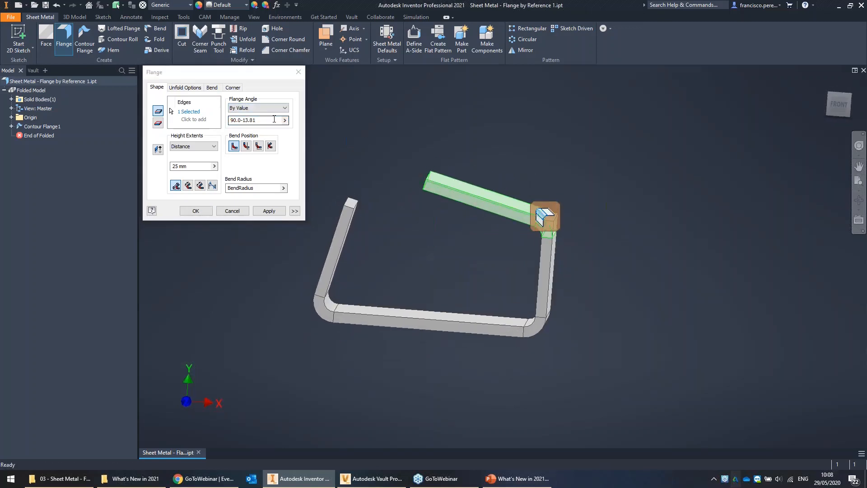
pyautogui.press('Escape')
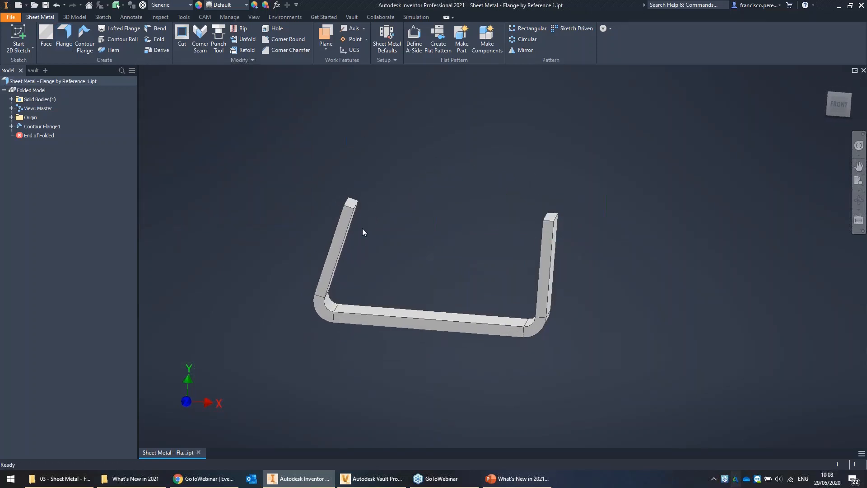
# Step: Start a flange on the upright wall's inner top edge, with its angle set By Reference to the slanted wall's top face
pyautogui.press('m')
pyautogui.click(67, 42)
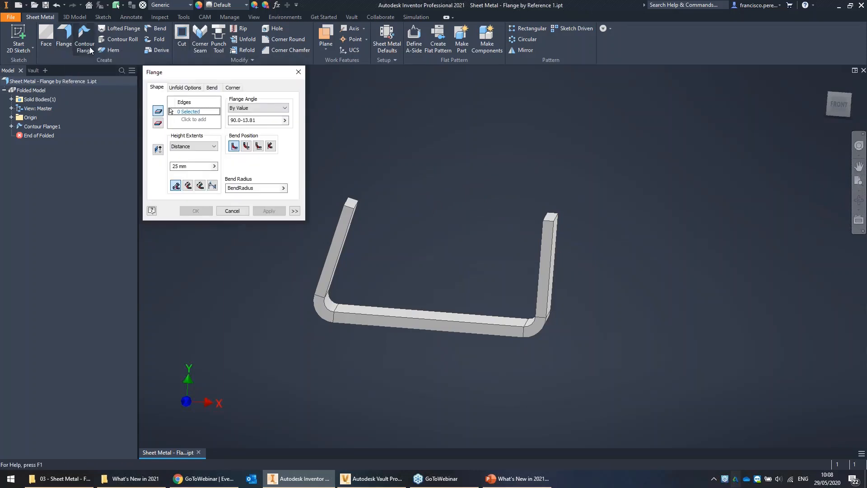
pyautogui.click(255, 109)
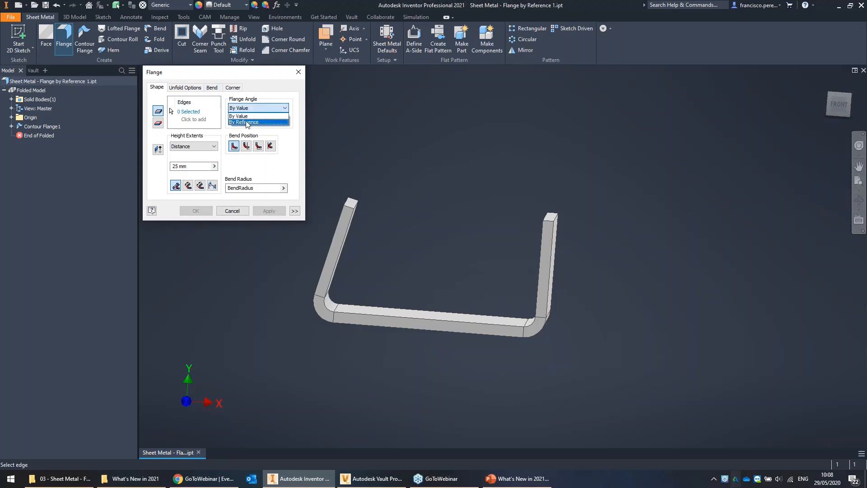
pyautogui.click(244, 123)
pyautogui.keyDown('shift'); pyautogui.moveTo(457, 121); pyautogui.dragTo(490, 163, button='middle'); pyautogui.keyUp('shift')
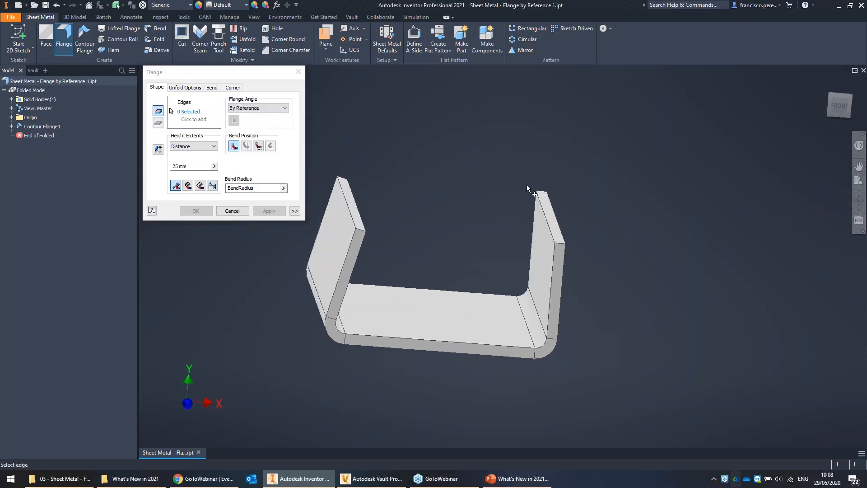
pyautogui.click(544, 212)
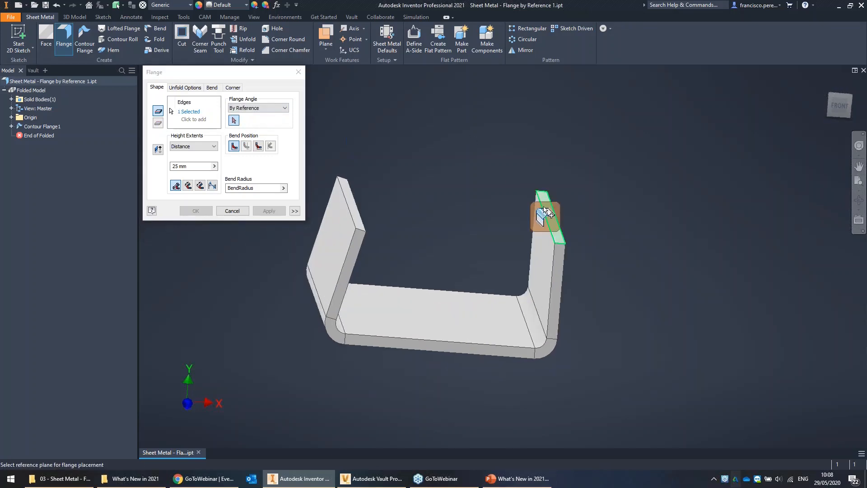
pyautogui.keyDown('shift'); pyautogui.moveTo(466, 170); pyautogui.dragTo(451, 180, button='middle'); pyautogui.keyUp('shift')
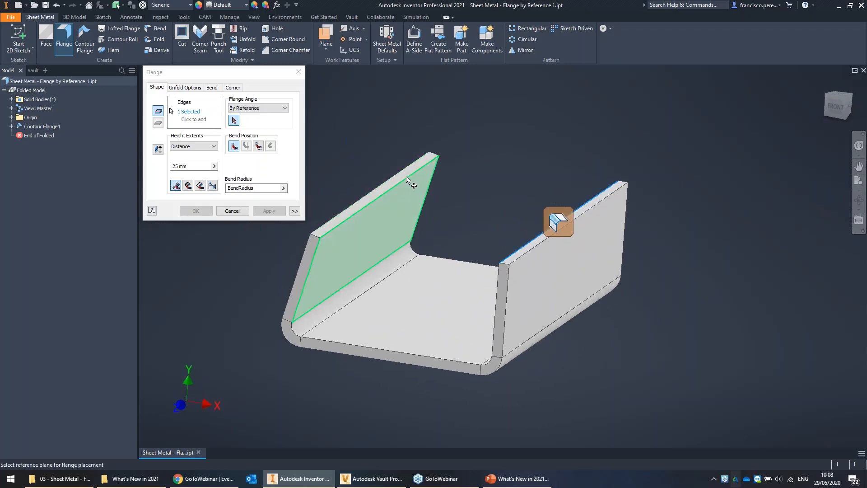
pyautogui.click(406, 177)
# Step: Check the flange preview against the slanted wall's top face and create the flange with a 25 mm height
pyautogui.keyDown('shift'); pyautogui.moveTo(434, 178); pyautogui.dragTo(457, 169, button='middle'); pyautogui.keyUp('shift')
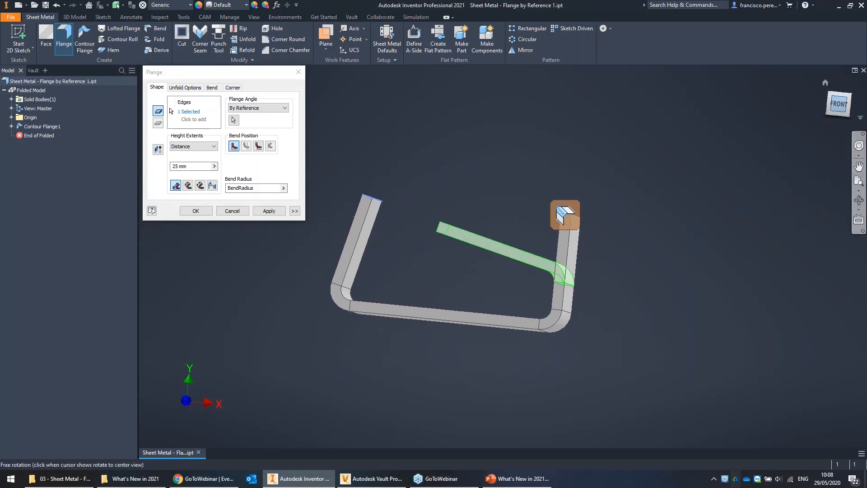
pyautogui.scroll(5, 478, 234)
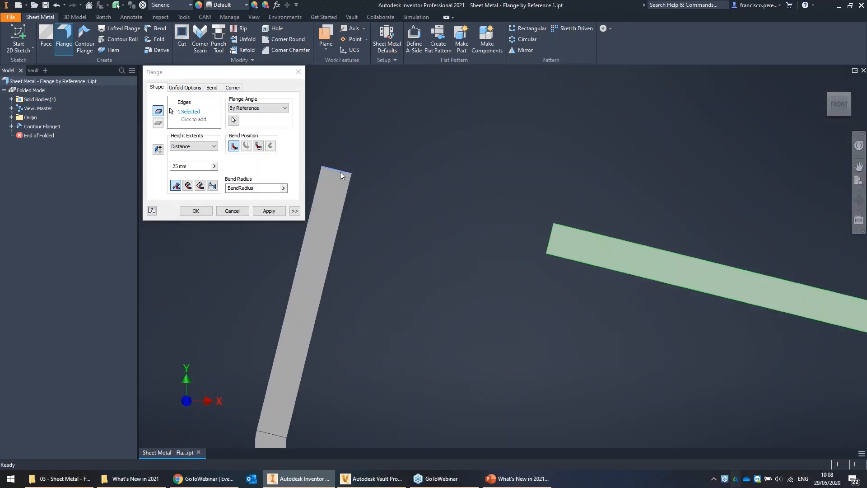
pyautogui.scroll(-5, 598, 239)
pyautogui.scroll(2, 343, 190)
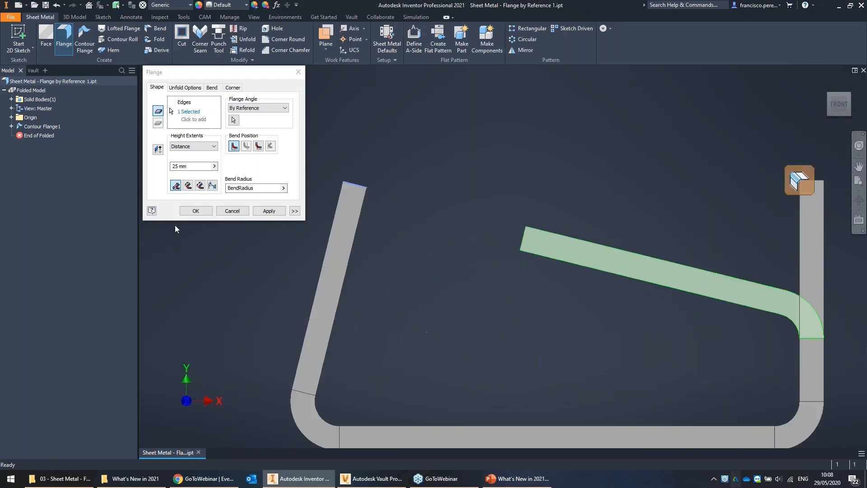
pyautogui.click(195, 210)
pyautogui.keyDown('shift'); pyautogui.moveTo(465, 161); pyautogui.dragTo(412, 147, button='middle'); pyautogui.keyUp('shift')
pyautogui.scroll(-3, 445, 167)
pyautogui.keyDown('shift'); pyautogui.moveTo(412, 147); pyautogui.dragTo(409, 157, button='middle'); pyautogui.keyUp('shift')
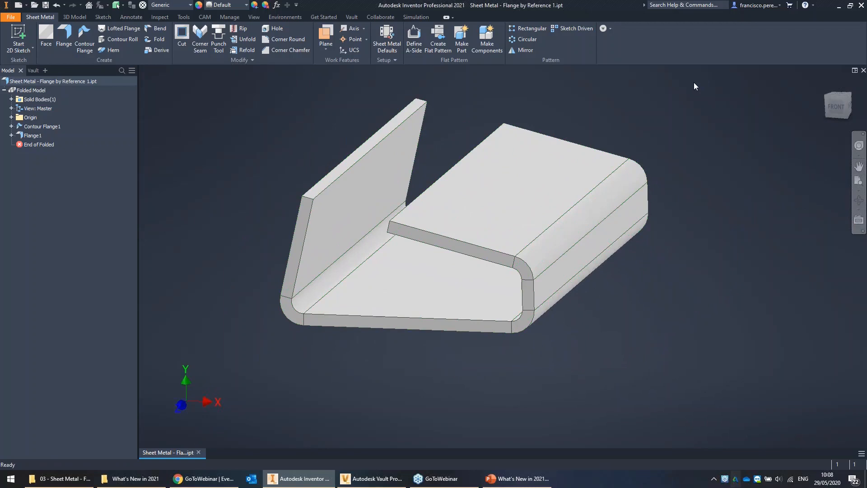
# Step: Close the flanged part and open Sheet Metal - Flange by Reference 2.ipt from the same folder in Inventor
pyautogui.click(863, 70)
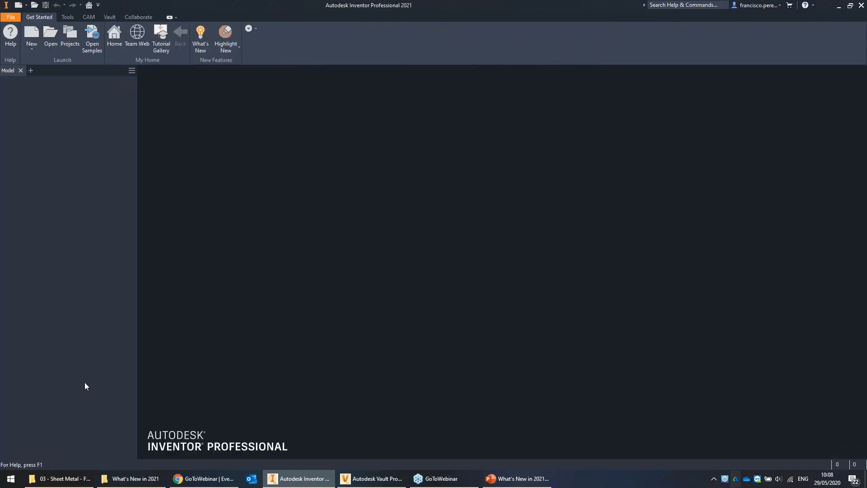
pyautogui.click(60, 478)
pyautogui.moveTo(451, 258); pyautogui.dragTo(218, 244)
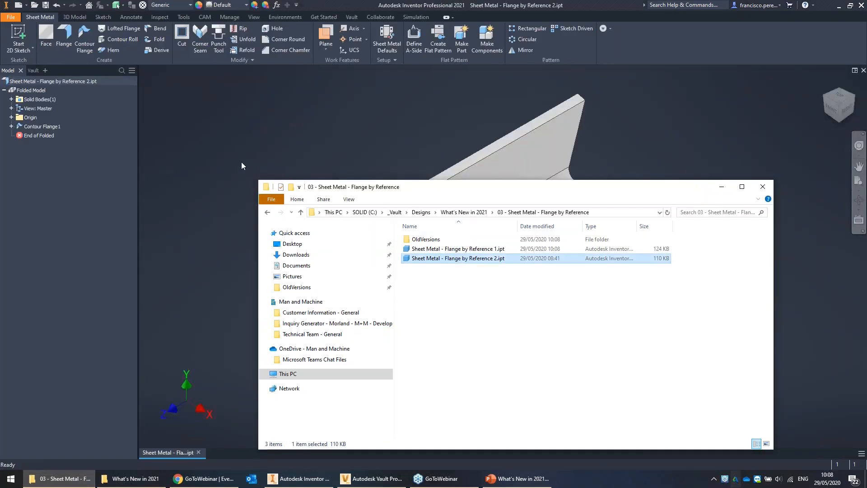
pyautogui.click(241, 162)
pyautogui.moveTo(344, 138); pyautogui.dragTo(374, 149)
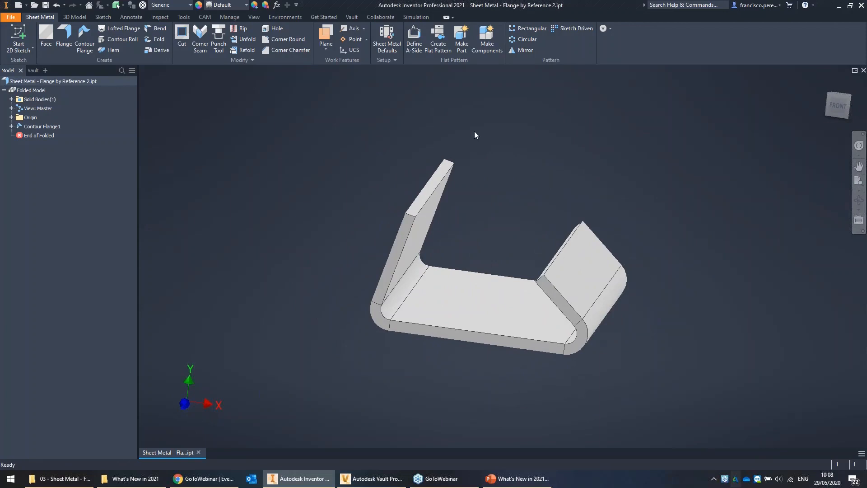
# Step: Create a 25 mm flange on the taller wall's inner top edge, its angle set By Reference to the opposite wall's upper face
pyautogui.click(63, 34)
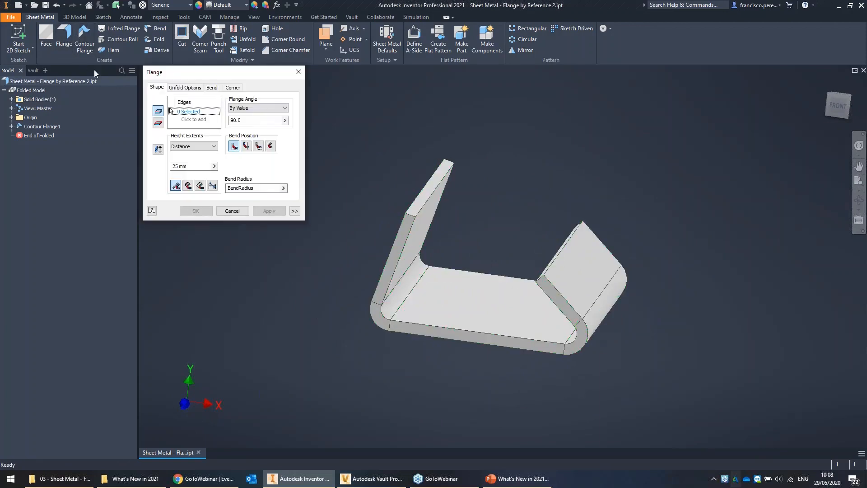
pyautogui.click(273, 107)
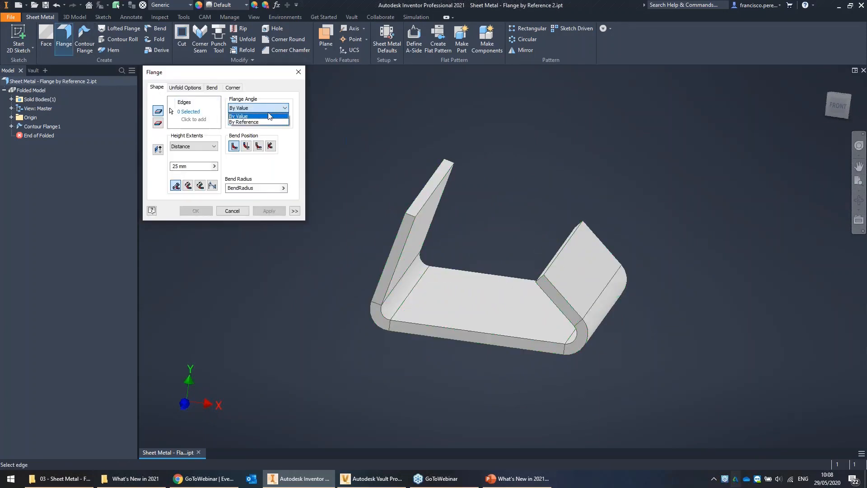
pyautogui.click(253, 120)
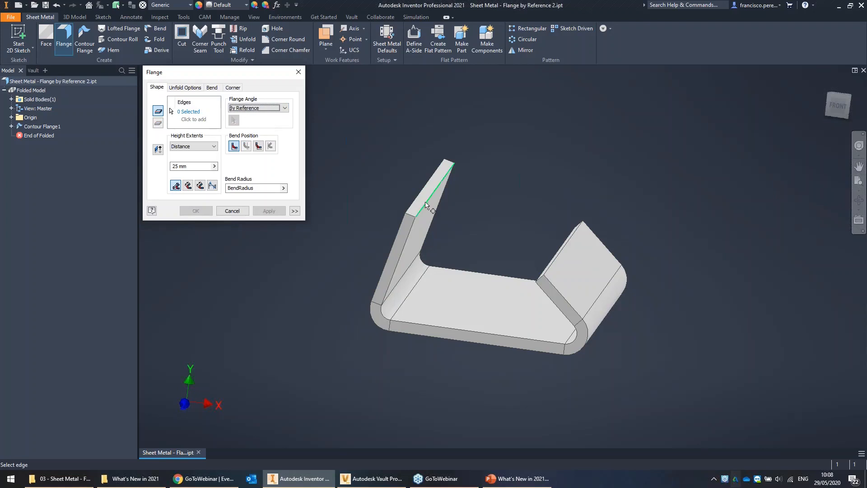
pyautogui.click(425, 205)
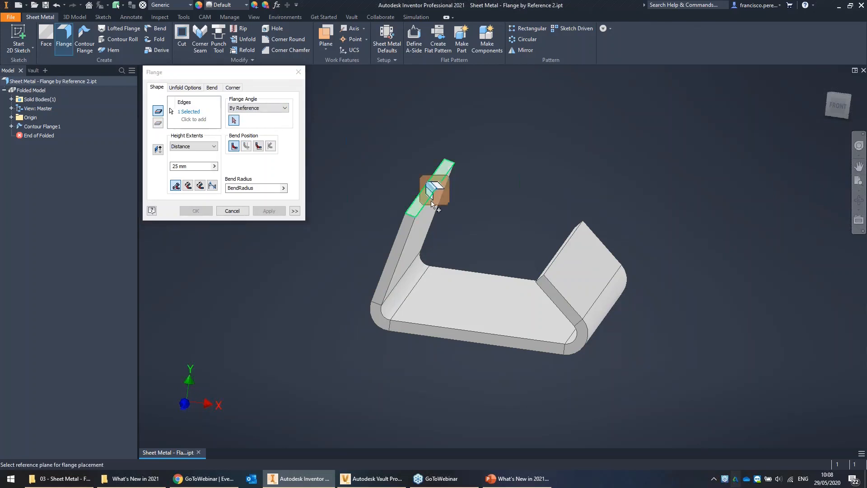
pyautogui.click(578, 257)
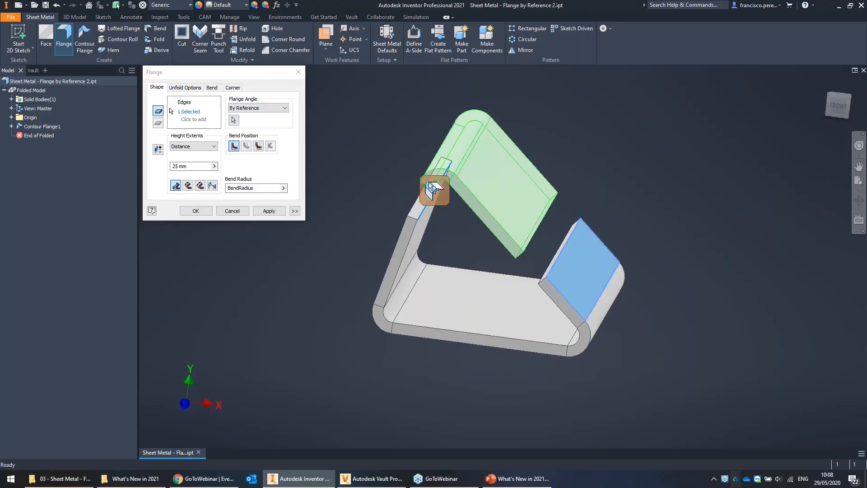
pyautogui.keyDown('shift'); pyautogui.moveTo(549, 242); pyautogui.dragTo(554, 235, button='middle'); pyautogui.keyUp('shift')
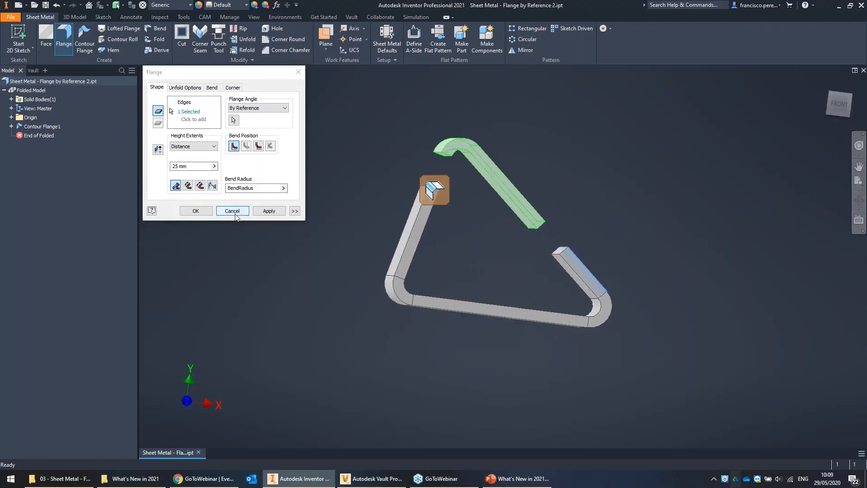
pyautogui.click(196, 211)
pyautogui.keyDown('shift'); pyautogui.moveTo(311, 184); pyautogui.dragTo(485, 137, button='middle'); pyautogui.keyUp('shift')
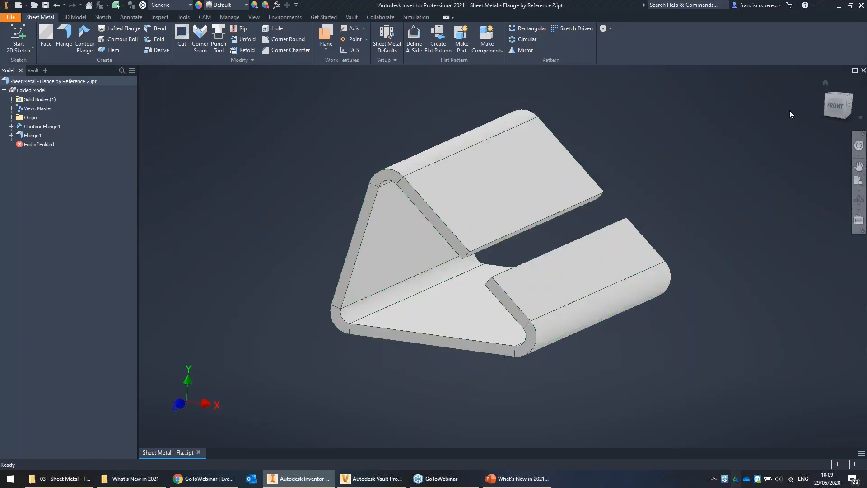
# Step: Close the flanged part and open Parametric 3D Annotations.ipt from the 04 - Parametric 3D Annotations folder in Inventor
pyautogui.click(864, 71)
pyautogui.click(61, 478)
pyautogui.press('BackSpace')
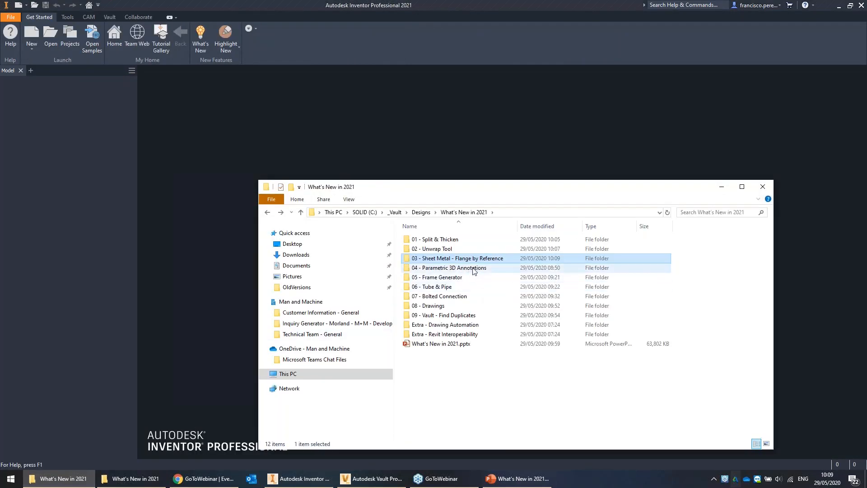
pyautogui.doubleClick(473, 269)
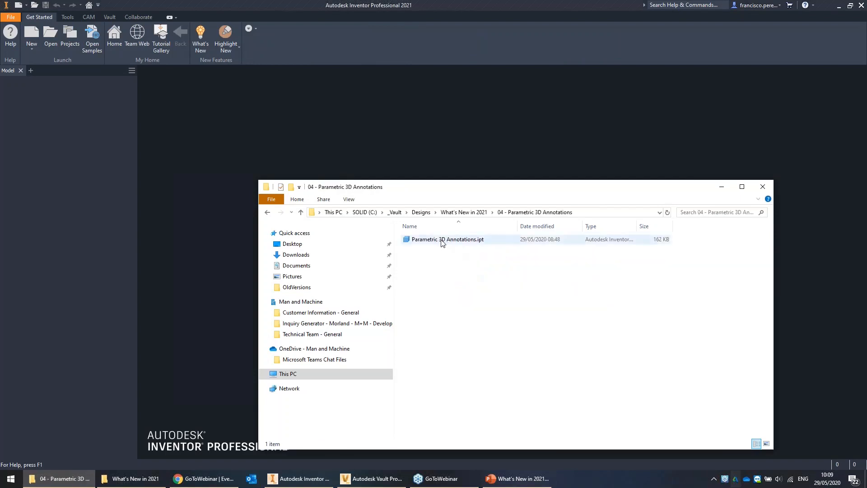
pyautogui.doubleClick(442, 240)
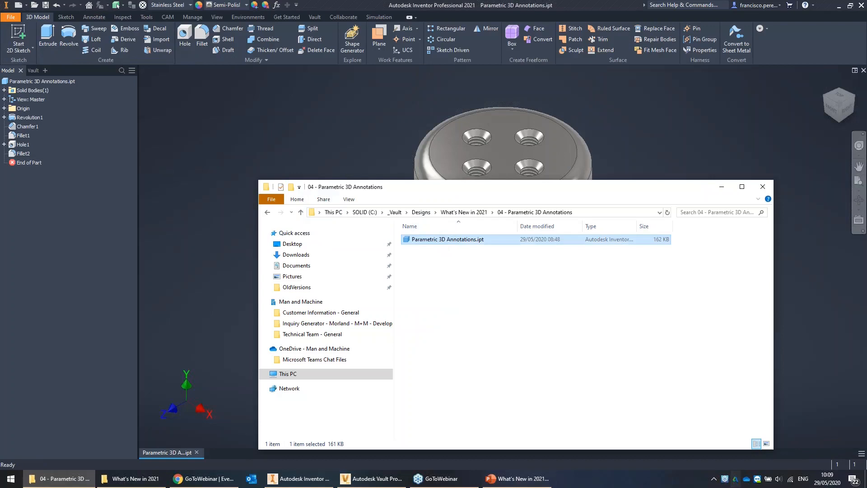
pyautogui.click(228, 178)
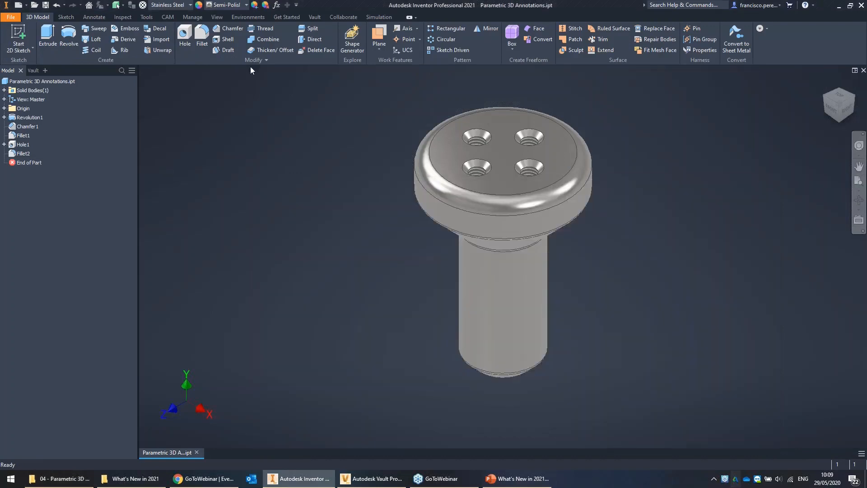
# Step: Add a general note reading BOLTED TOOL in the upper-left quadrant of the model view
pyautogui.moveTo(354, 191)
pyautogui.keyDown('shift'); pyautogui.mouseDown(button='middle')
pyautogui.moveTo(387, 170)
pyautogui.moveTo(410, 171)
pyautogui.moveTo(365, 187)
pyautogui.mouseUp(button='middle'); pyautogui.keyUp('shift')
pyautogui.moveTo(616, 146); pyautogui.dragTo(640, 188, button='middle')
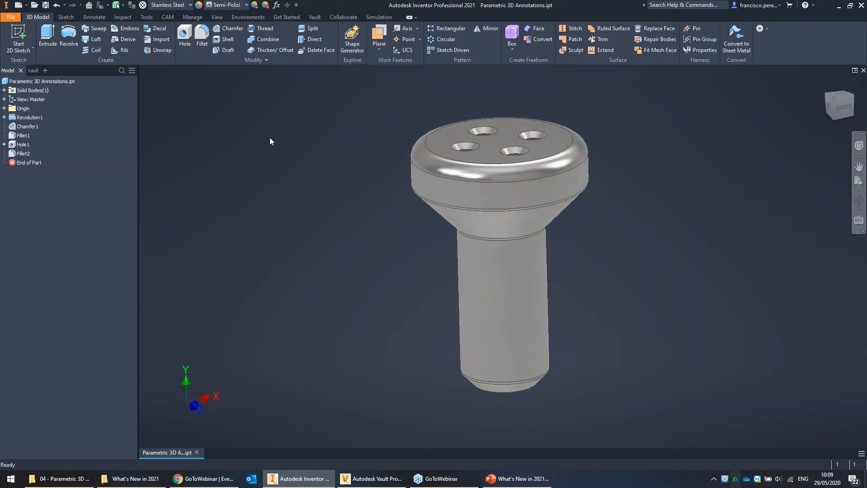
pyautogui.click(90, 17)
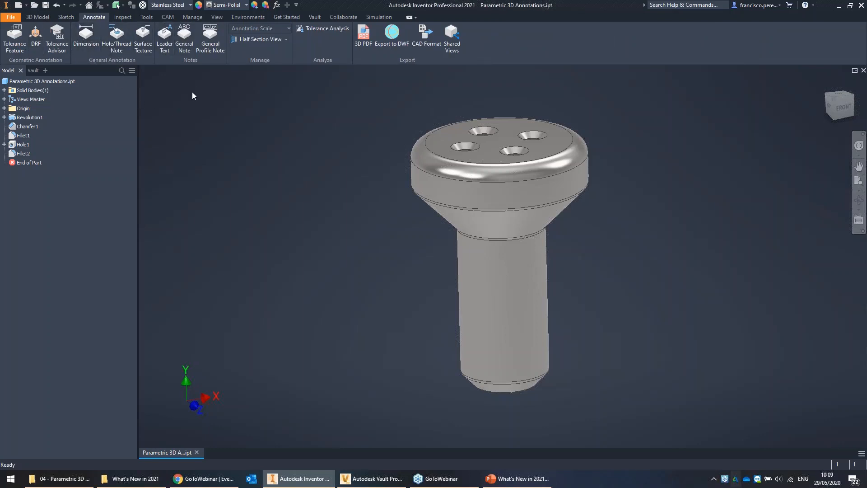
pyautogui.click(185, 36)
pyautogui.click(225, 112)
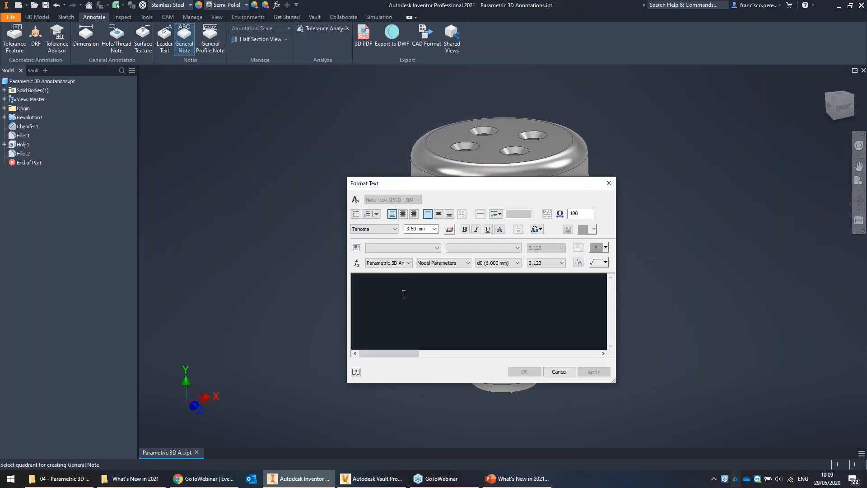
pyautogui.write('BOLTED TOOL')
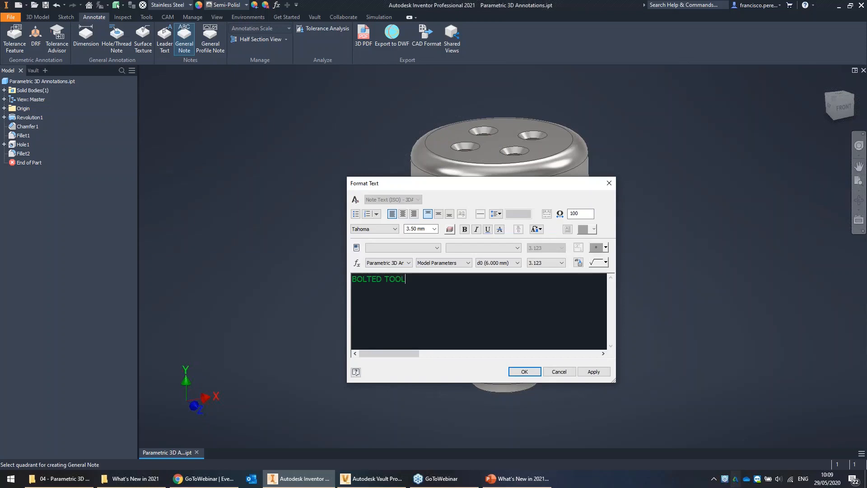
pyautogui.click(525, 371)
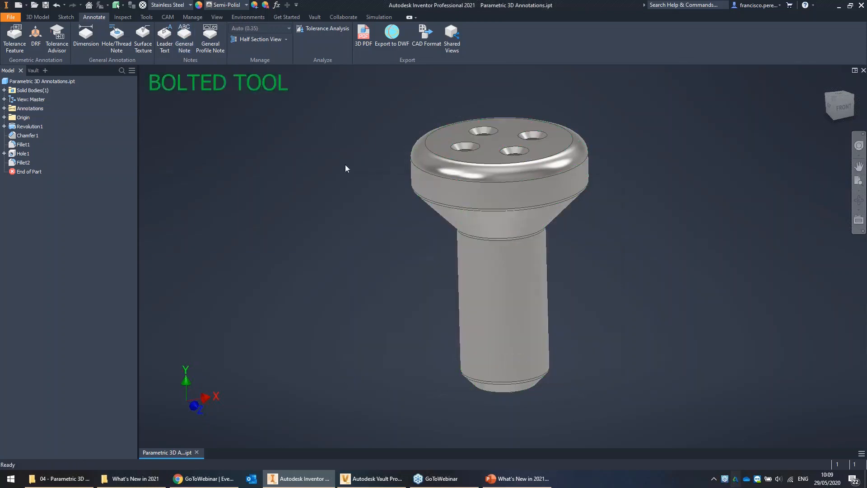
# Step: Add a 3D diameter dimension to the cylindrical side face of the bolt's head, placed beside the head
pyautogui.press('d')
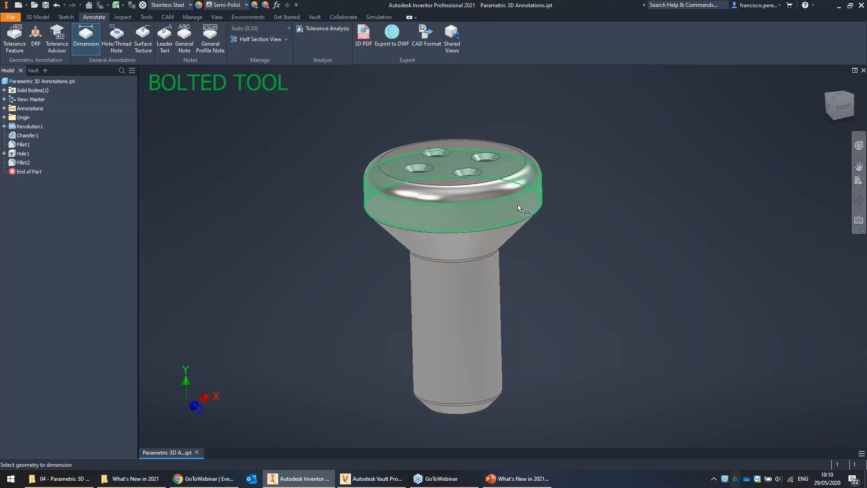
pyautogui.click(518, 204)
pyautogui.click(620, 192)
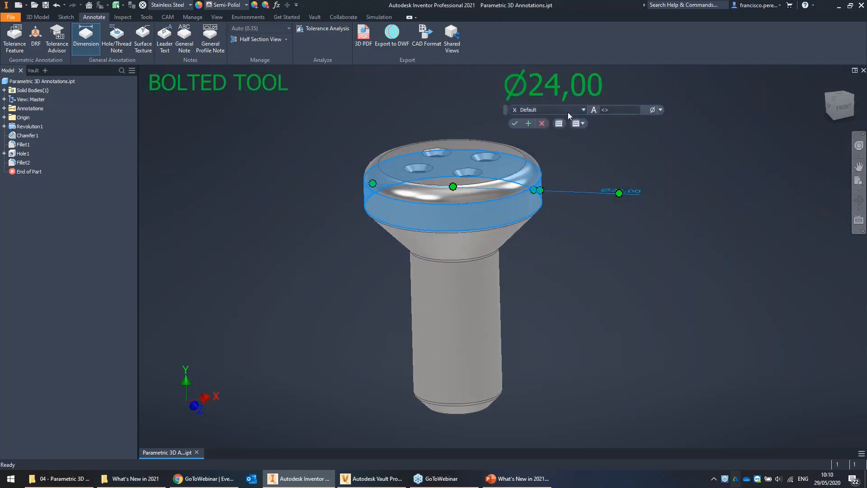
pyautogui.click(519, 122)
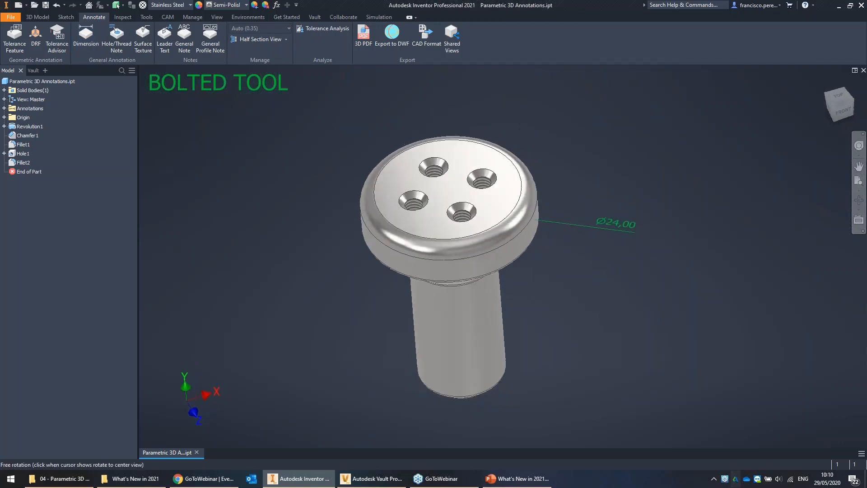
# Step: Add a hole/thread note to one of the four tapped holes in the head, placed beyond the head's edge
pyautogui.click(115, 39)
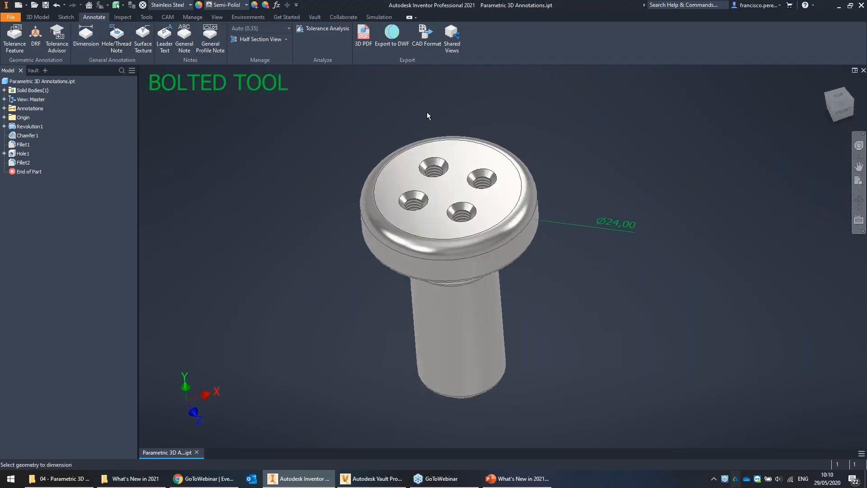
pyautogui.click(488, 181)
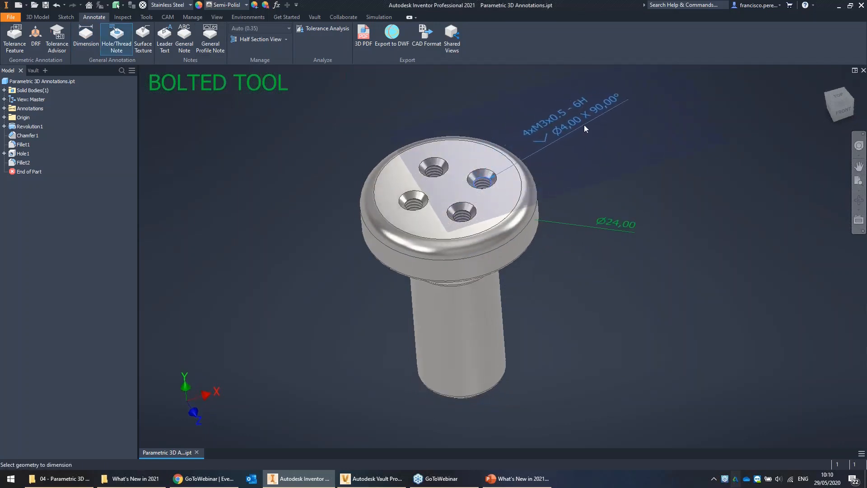
pyautogui.click(584, 123)
pyautogui.click(515, 158)
pyautogui.moveTo(645, 177)
pyautogui.keyDown('shift'); pyautogui.mouseDown(button='middle')
pyautogui.moveTo(636, 190)
pyautogui.moveTo(642, 200)
pyautogui.moveTo(649, 158)
pyautogui.moveTo(657, 171)
pyautogui.mouseUp(button='middle'); pyautogui.keyUp('shift')
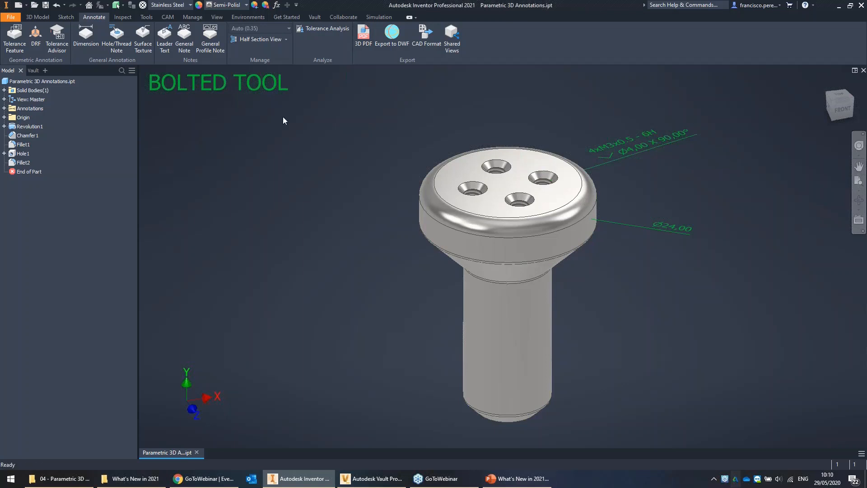
# Step: Start a leader text annotation anchored on the head's top face, with its leader ending above the head
pyautogui.click(167, 40)
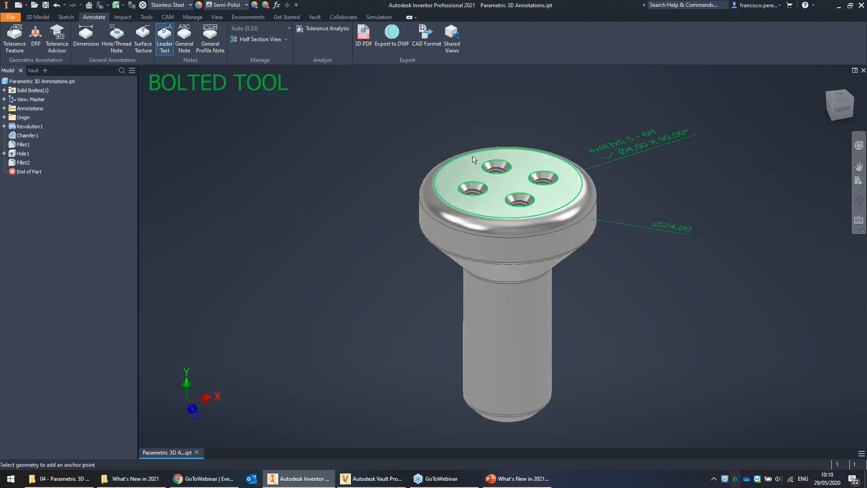
pyautogui.click(472, 156)
pyautogui.doubleClick(442, 111)
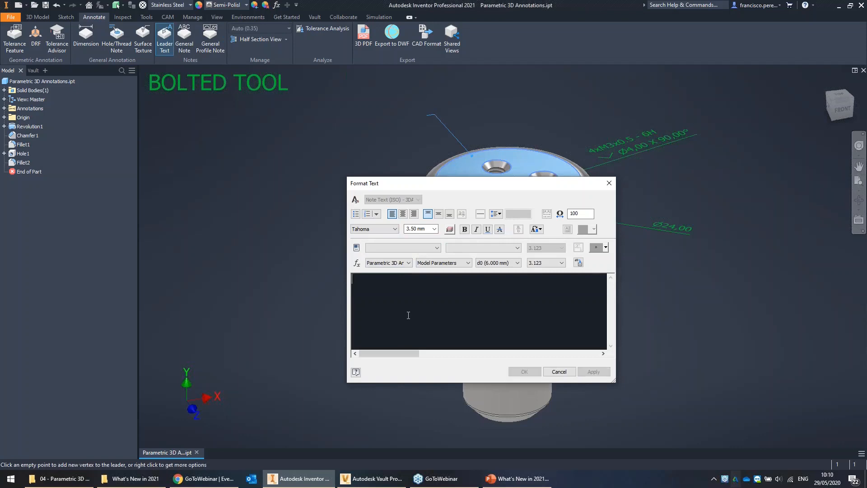
# Step: Try the plain text Aluminium as the leader note's content and clear it
pyautogui.write('A')
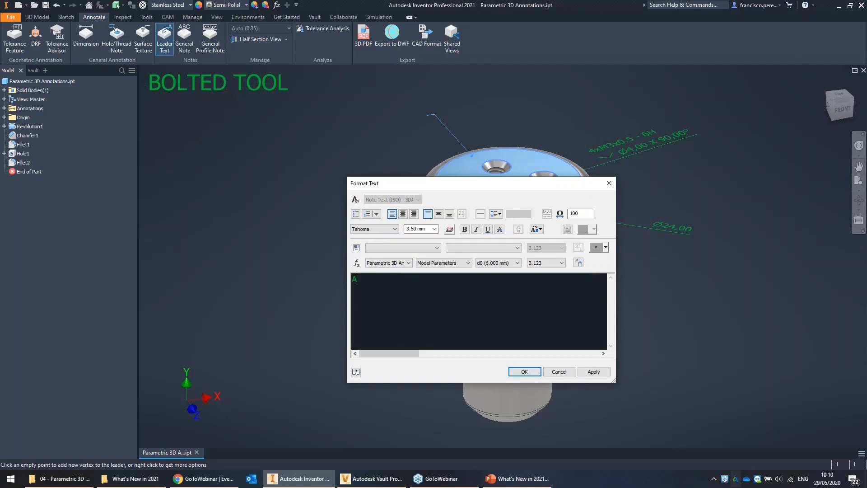
pyautogui.hotkey('ctrl', 'a')
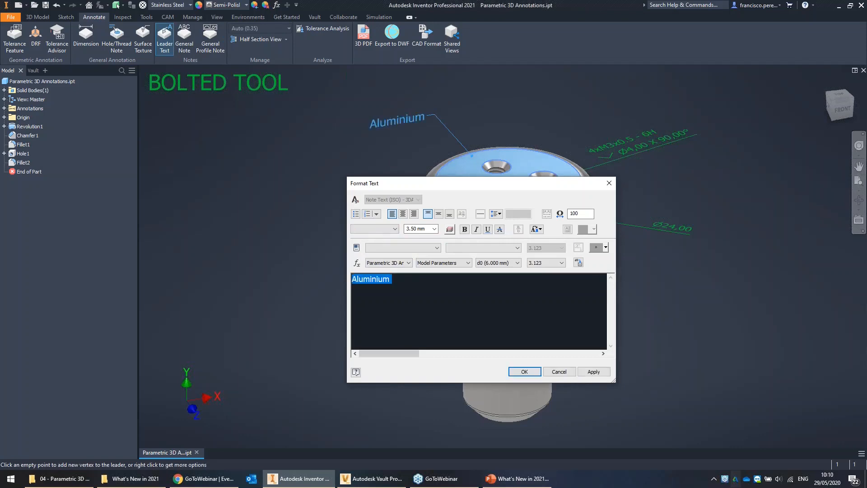
pyautogui.press('BackSpace')
# Step: Insert the MATERIAL parameter from Properties - Model as the leader note's text and finish the note
pyautogui.click(437, 248)
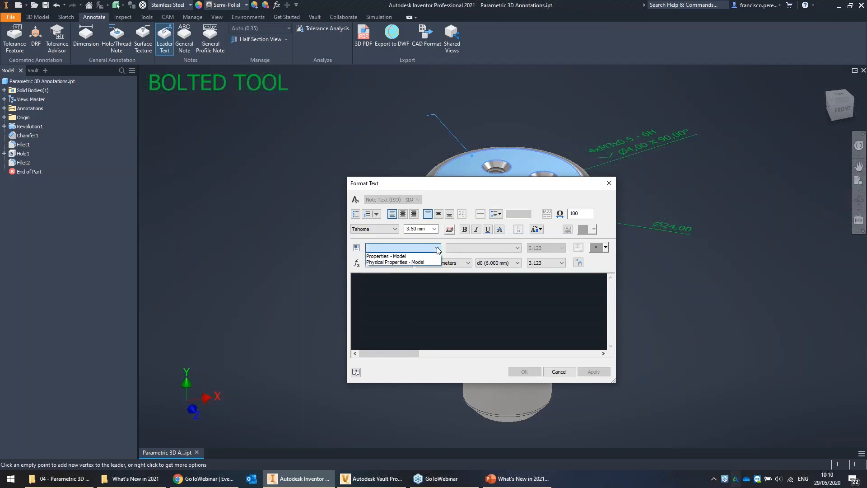
pyautogui.click(408, 257)
pyautogui.click(453, 249)
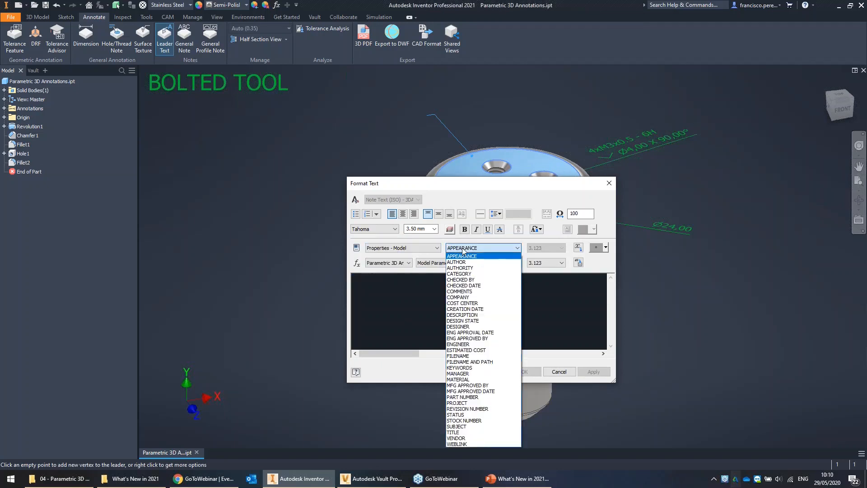
pyautogui.click(464, 382)
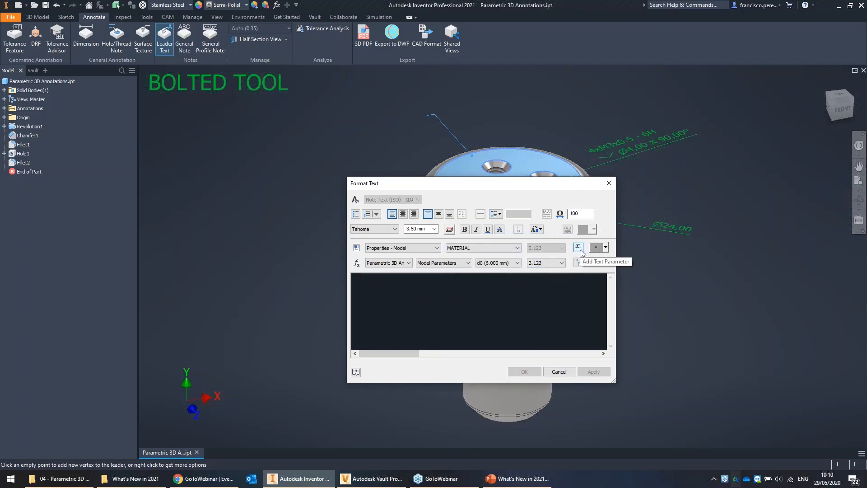
pyautogui.click(579, 247)
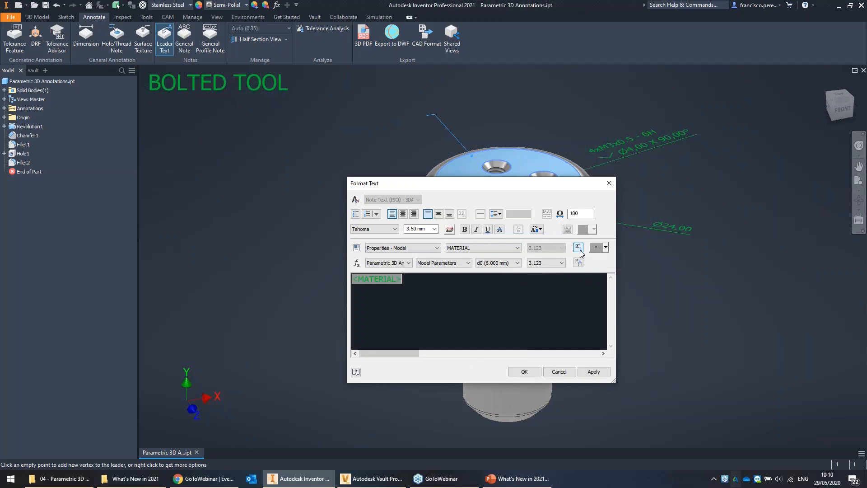
pyautogui.click(537, 372)
pyautogui.moveTo(434, 199)
pyautogui.keyDown('shift'); pyautogui.mouseDown(button='middle')
pyautogui.moveTo(382, 195)
pyautogui.moveTo(468, 158)
pyautogui.moveTo(413, 187)
pyautogui.mouseUp(button='middle'); pyautogui.keyUp('shift')
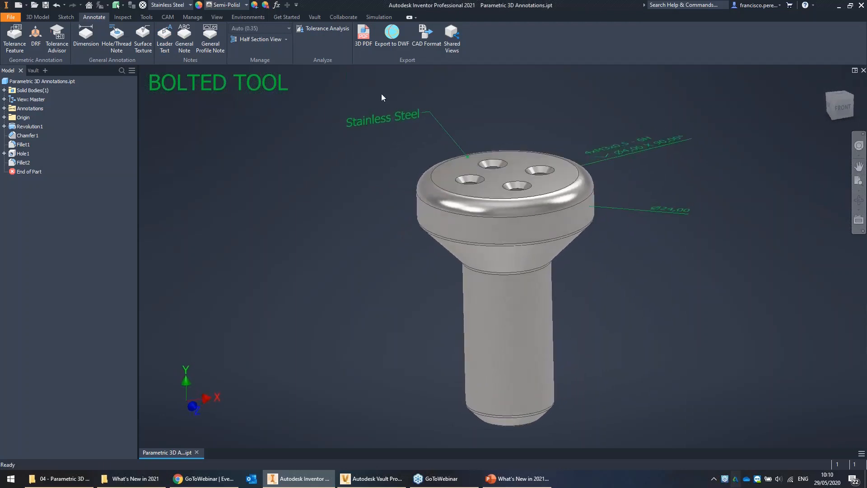
# Step: Assign Brass, Soft Yellow from the Inventor Material Library to the part and check the linked leader note
pyautogui.click(142, 6)
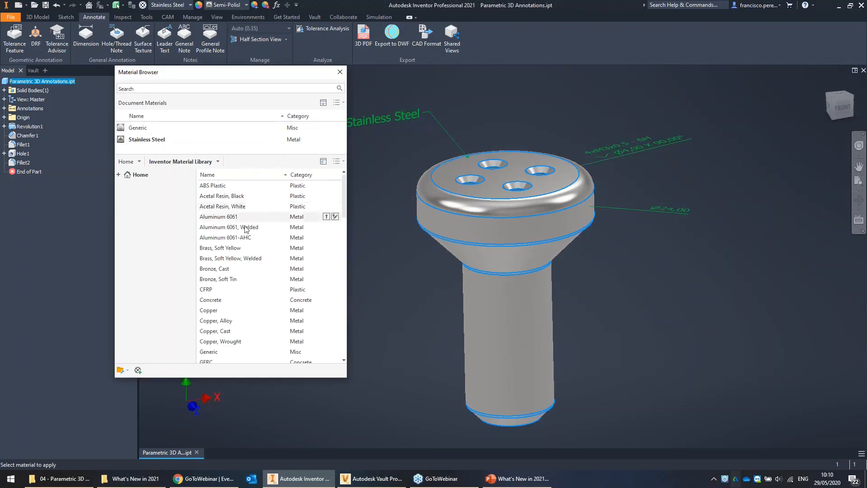
pyautogui.rightClick(256, 248)
pyautogui.click(257, 252)
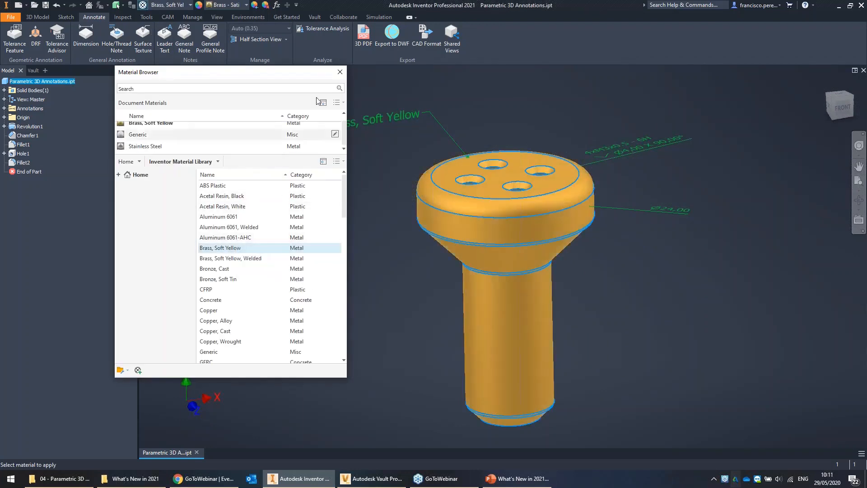
pyautogui.click(340, 71)
pyautogui.moveTo(401, 162); pyautogui.dragTo(390, 173, button='middle')
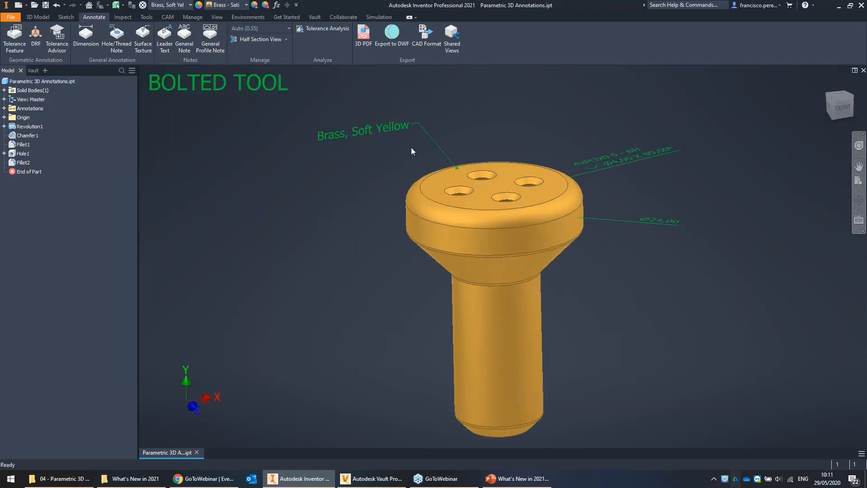
pyautogui.keyDown('shift'); pyautogui.moveTo(477, 116); pyautogui.dragTo(477, 128, button='middle'); pyautogui.keyUp('shift')
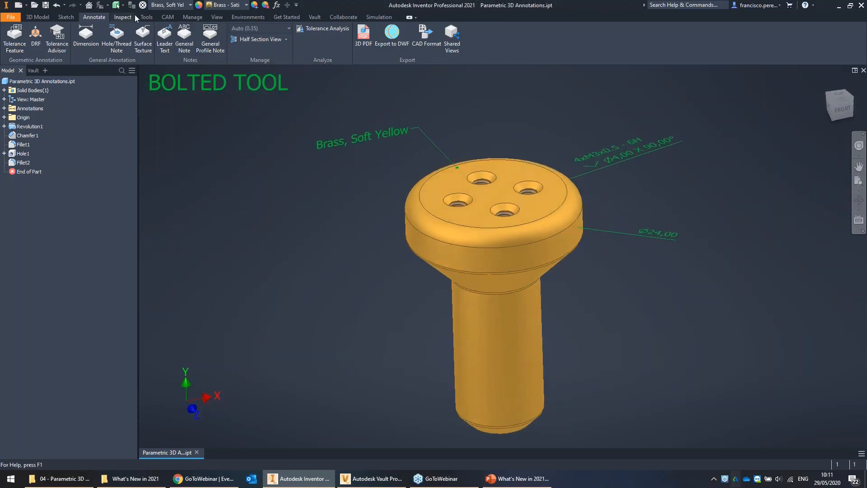
pyautogui.click(43, 17)
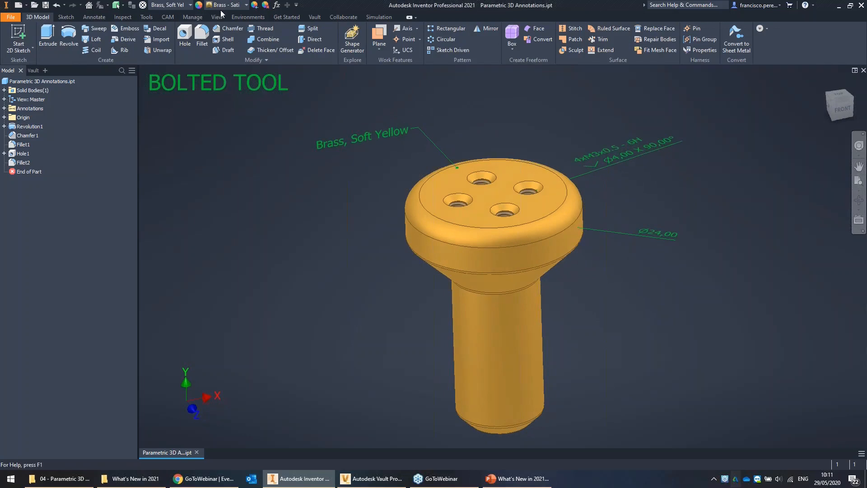
pyautogui.click(146, 17)
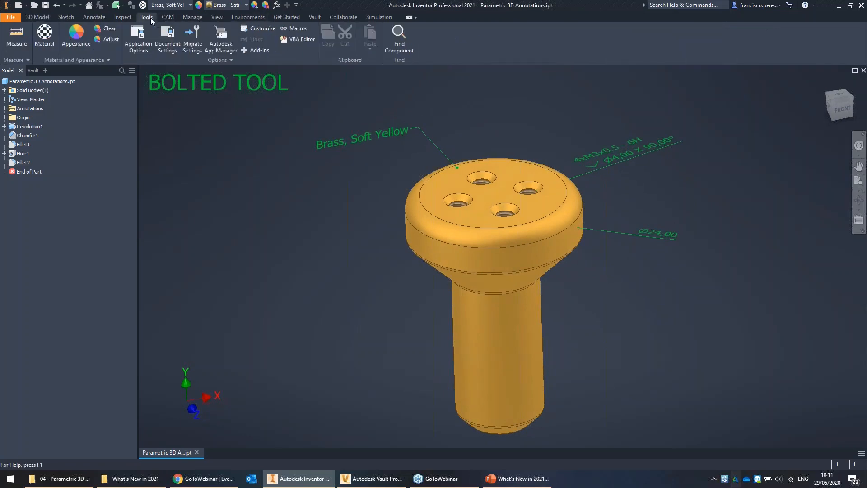
pyautogui.click(277, 5)
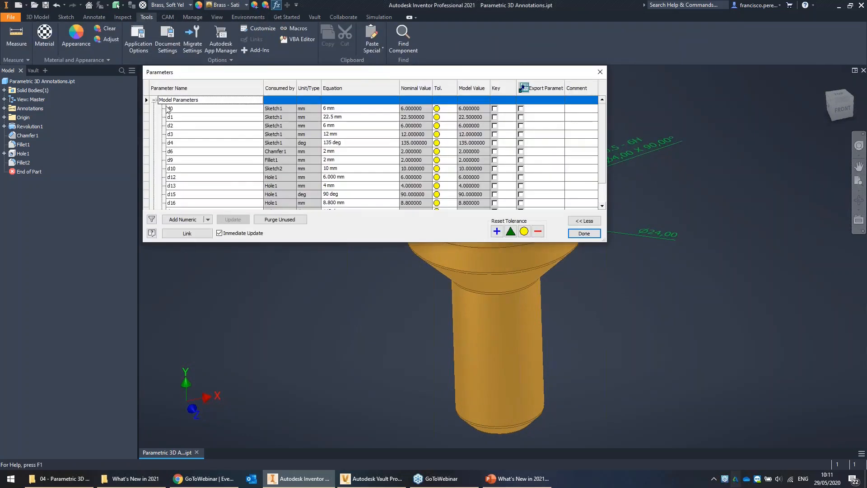
pyautogui.click(154, 100)
pyautogui.click(176, 217)
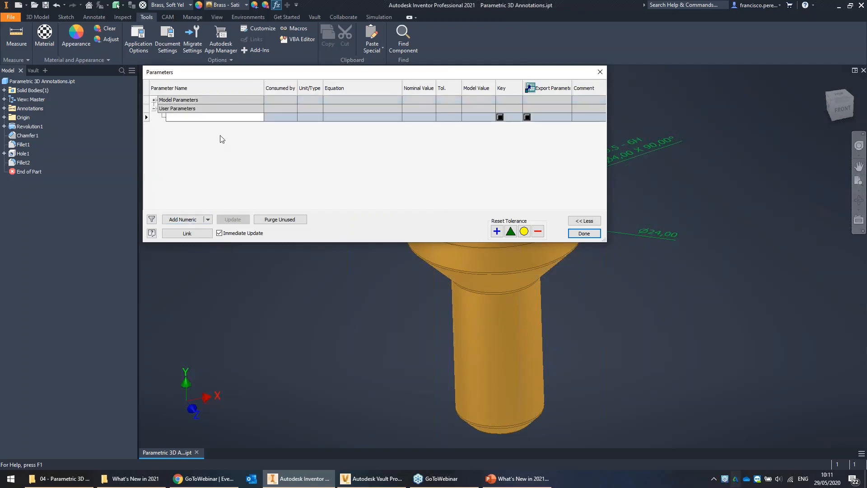
pyautogui.write('SURFACE_TREAT')
pyautogui.press('Return')
pyautogui.hotkey('ctrl', 'c')
pyautogui.press('Escape')
pyautogui.press('Escape')
pyautogui.press('Escape')
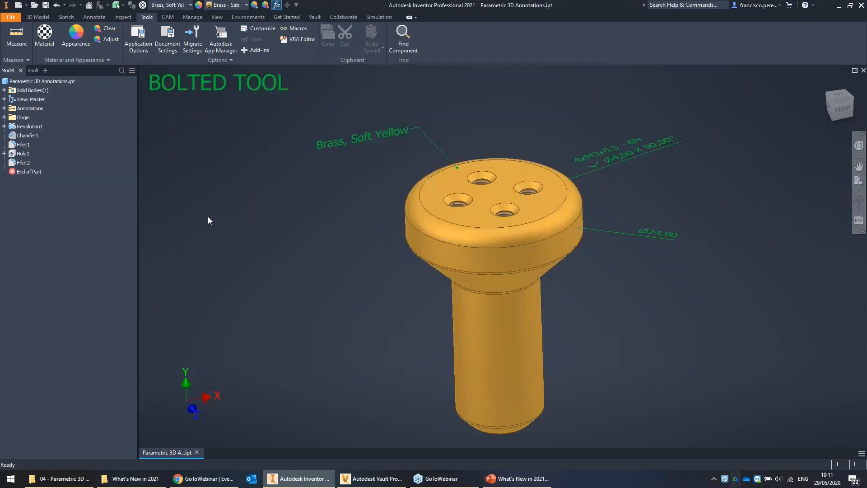
# Step: Add a text user parameter named SURFACE_TREATMENT with the value HOT DIP GALV. to the part
pyautogui.click(276, 4)
pyautogui.click(207, 219)
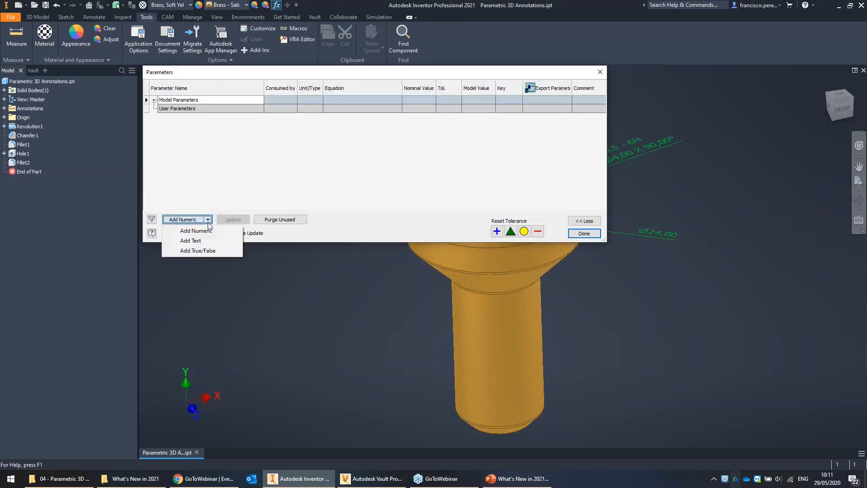
pyautogui.click(191, 241)
pyautogui.press('Return')
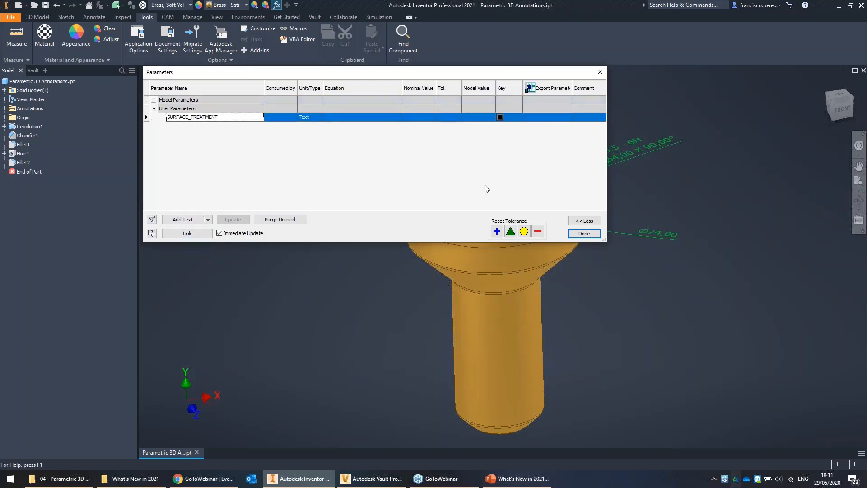
pyautogui.click(371, 115)
pyautogui.click(371, 118)
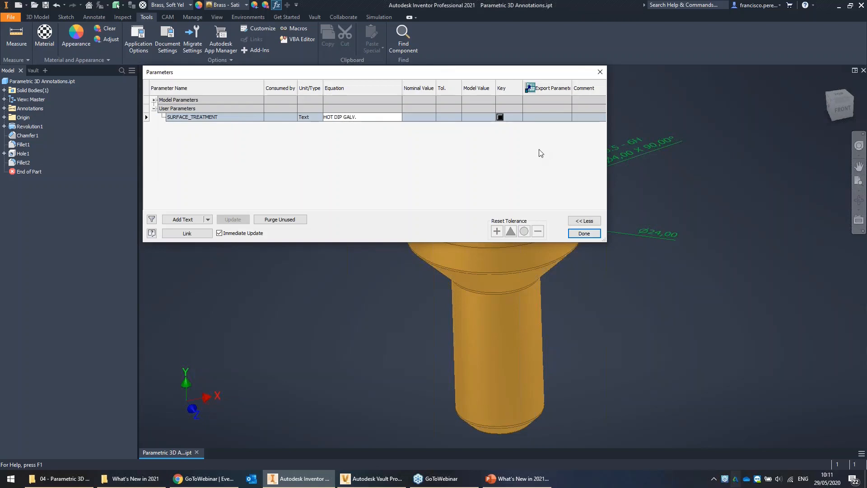
pyautogui.click(584, 233)
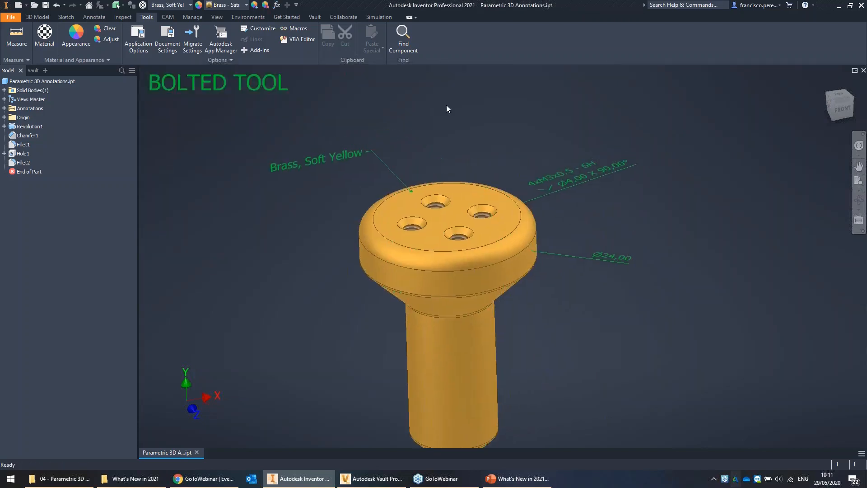
# Step: Start a second leader text annotation anchored on the head's top face, beside the material note, with its leader ending above the head
pyautogui.click(37, 17)
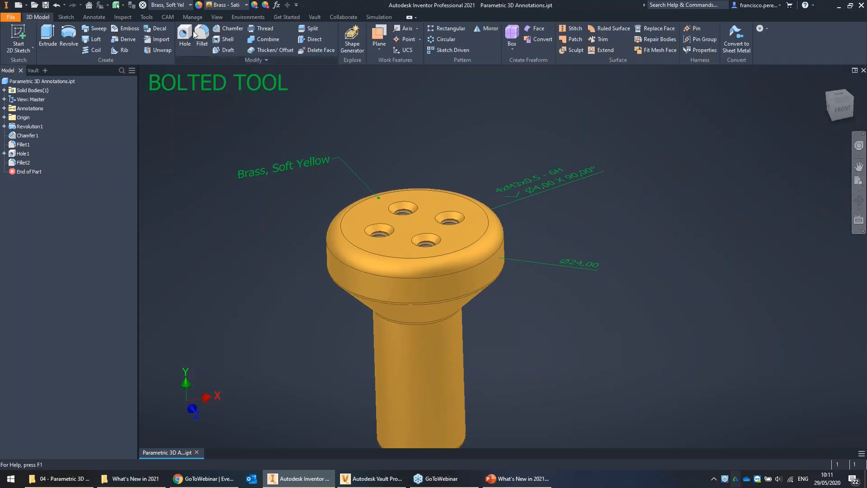
pyautogui.click(94, 17)
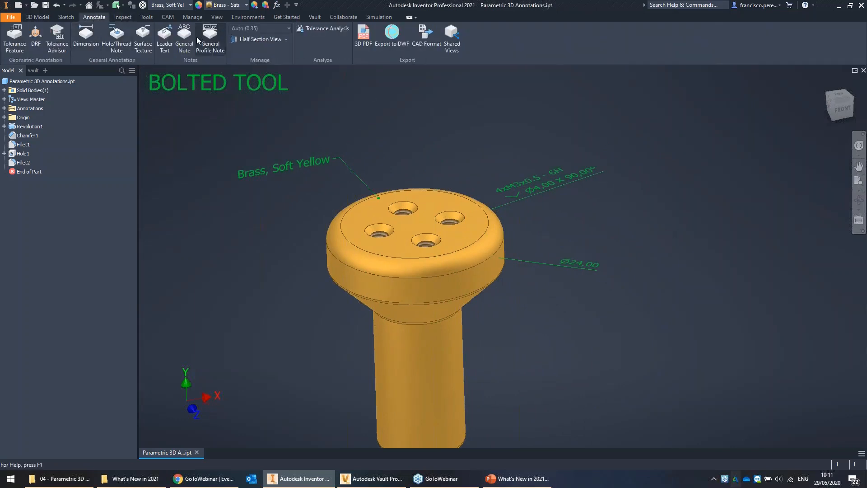
pyautogui.click(168, 40)
pyautogui.click(419, 192)
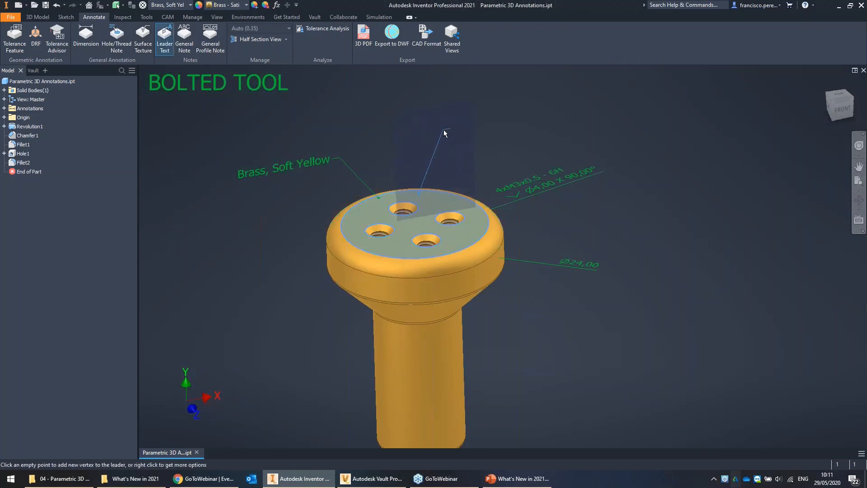
pyautogui.doubleClick(444, 133)
# Step: Insert the SURFACE_TREATMENT user parameter as the leader note's text and finish the note
pyautogui.click(406, 248)
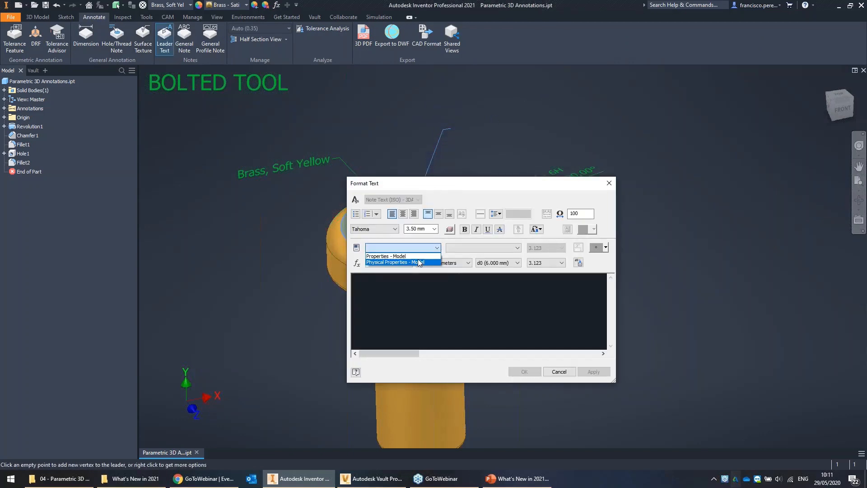
pyautogui.click(427, 244)
pyautogui.click(404, 263)
pyautogui.click(434, 264)
pyautogui.click(434, 265)
pyautogui.click(442, 277)
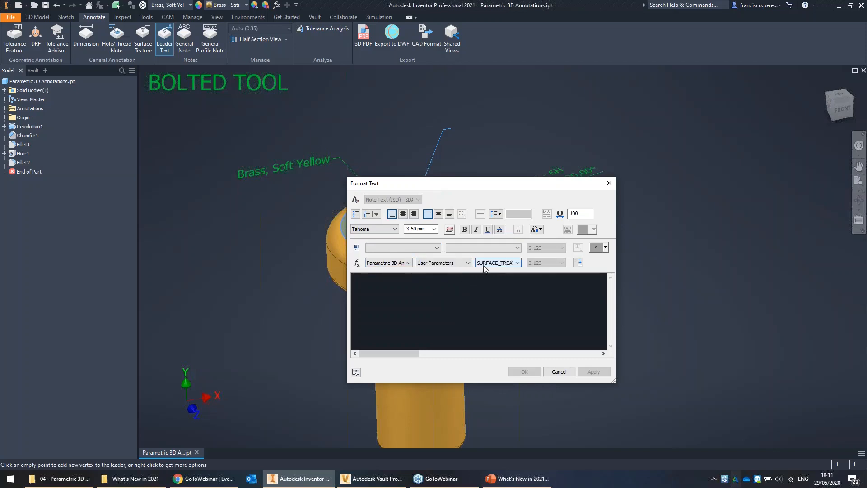
pyautogui.click(579, 262)
pyautogui.click(524, 371)
pyautogui.moveTo(567, 320)
pyautogui.keyDown('shift'); pyautogui.mouseDown(button='middle')
pyautogui.moveTo(524, 313)
pyautogui.moveTo(672, 216)
pyautogui.mouseUp(button='middle'); pyautogui.keyUp('shift')
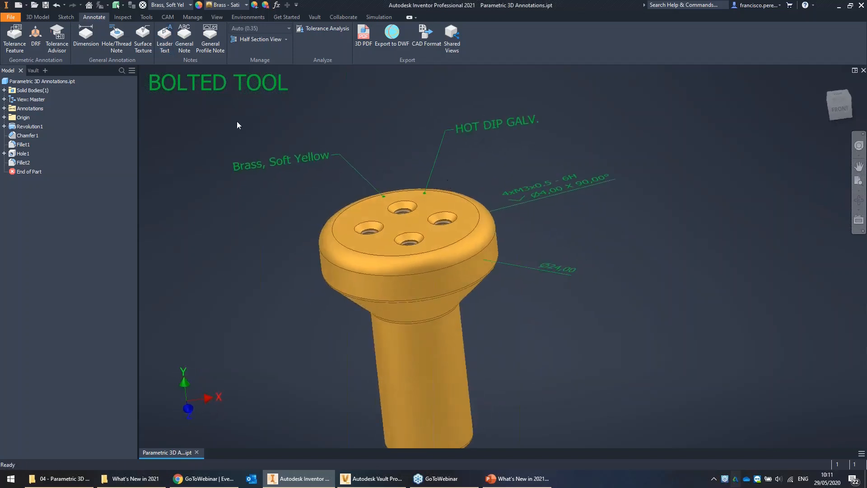
# Step: Change the SURFACE_TREATMENT user parameter's value to not HOT DIP GALV
pyautogui.click(276, 5)
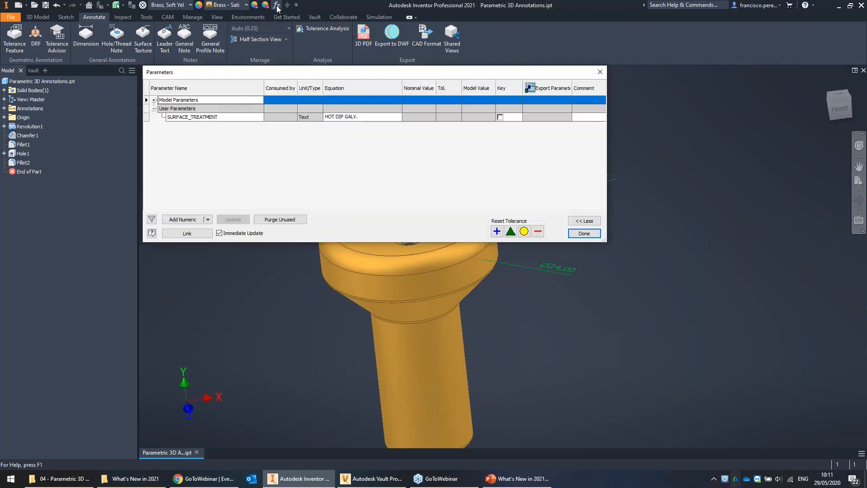
pyautogui.moveTo(544, 273); pyautogui.dragTo(715, 261, button='middle')
pyautogui.moveTo(363, 80); pyautogui.dragTo(299, 132)
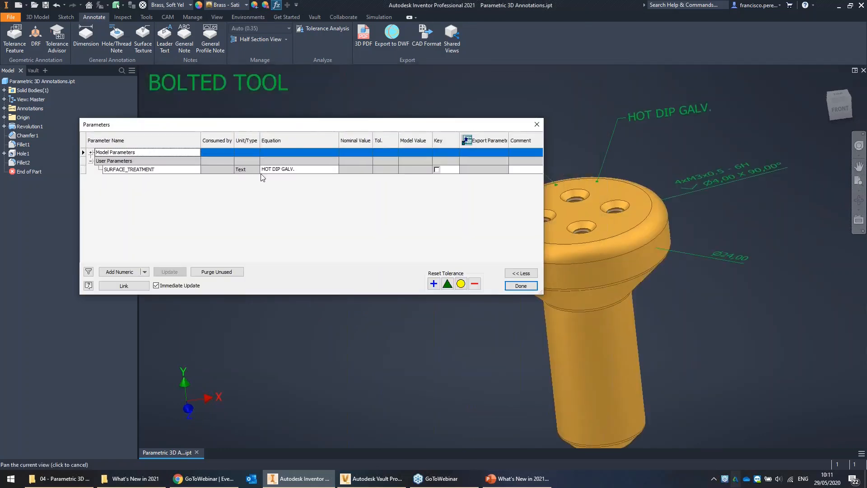
pyautogui.click(267, 170)
pyautogui.click(268, 170)
pyautogui.write('not')
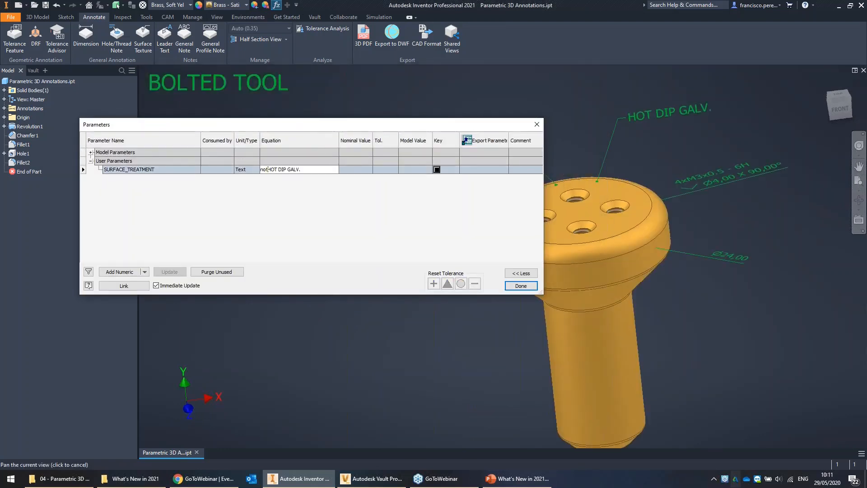
pyautogui.click(521, 285)
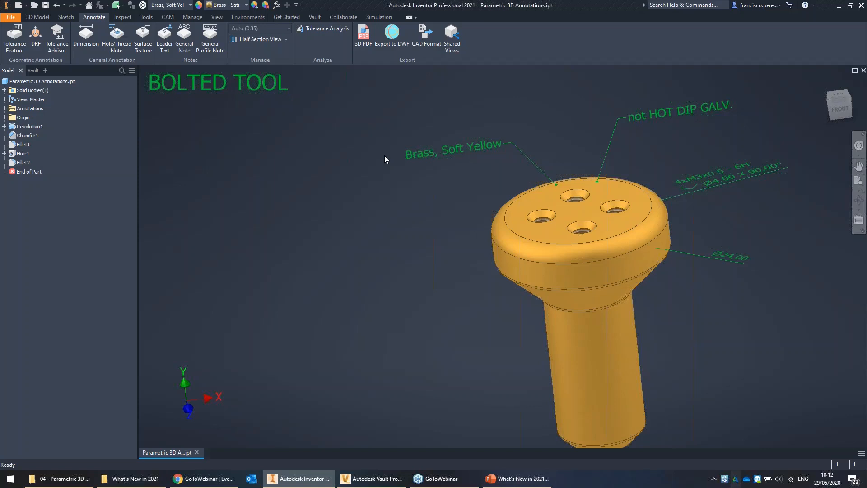
# Step: Add a 3D dimension for the bolt's overall height, from the head's top face to the shank's end face, placed beside the part
pyautogui.keyDown('shift'); pyautogui.moveTo(385, 158); pyautogui.dragTo(564, 290, button='middle'); pyautogui.keyUp('shift')
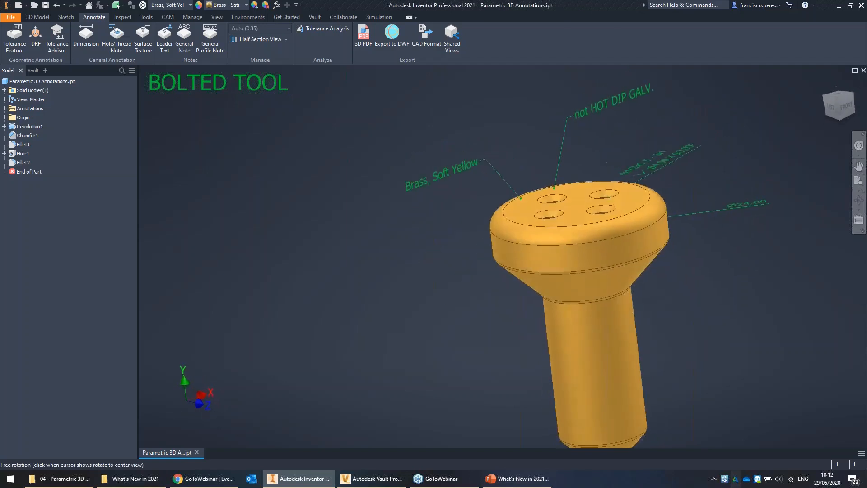
pyautogui.scroll(-3, 570, 298)
pyautogui.click(84, 39)
pyautogui.click(562, 131)
pyautogui.moveTo(624, 417); pyautogui.dragTo(570, 158, button='middle')
pyautogui.click(562, 319)
pyautogui.moveTo(430, 142); pyautogui.dragTo(488, 283, button='middle')
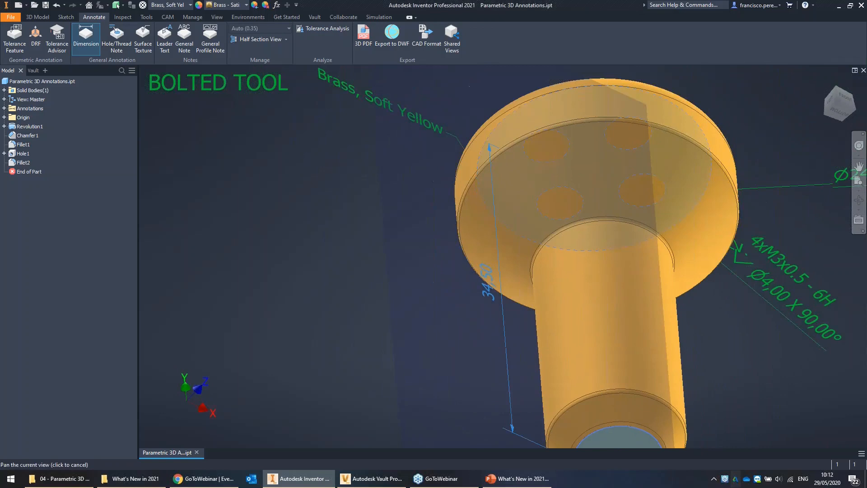
pyautogui.click(401, 246)
pyautogui.keyDown('shift'); pyautogui.moveTo(535, 172); pyautogui.dragTo(497, 216, button='middle'); pyautogui.keyUp('shift')
pyautogui.scroll(3, 496, 215)
pyautogui.press('Return')
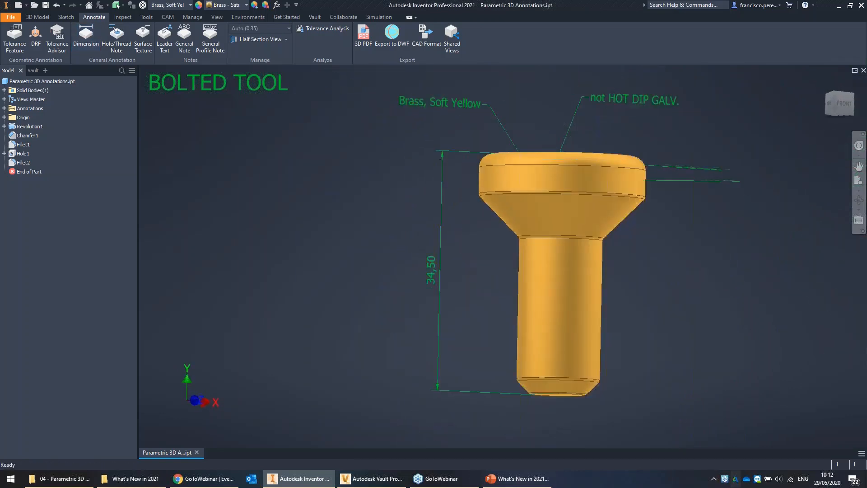
# Step: Export the annotated part in JT format as Parametric 3D Annotations.jt to the 04 - Parametric 3D Annotations folder
pyautogui.moveTo(472, 147)
pyautogui.keyDown('shift'); pyautogui.mouseDown(button='middle')
pyautogui.moveTo(459, 131)
pyautogui.moveTo(405, 112)
pyautogui.mouseUp(button='middle'); pyautogui.keyUp('shift')
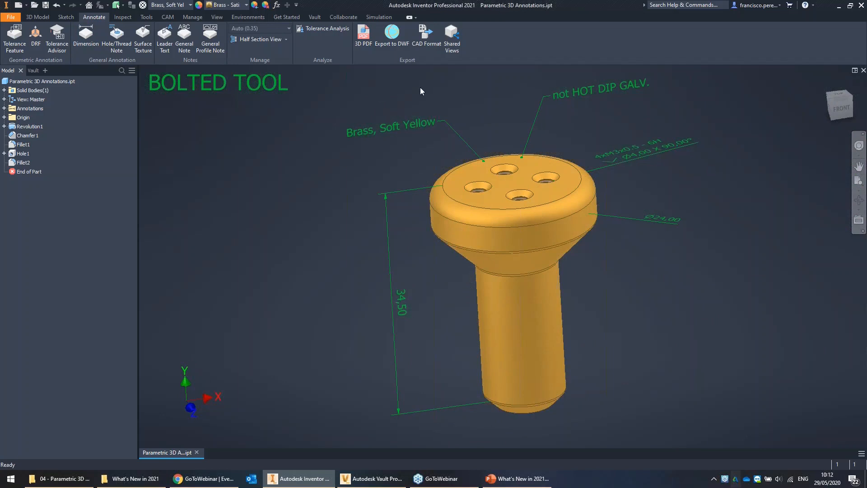
pyautogui.click(432, 48)
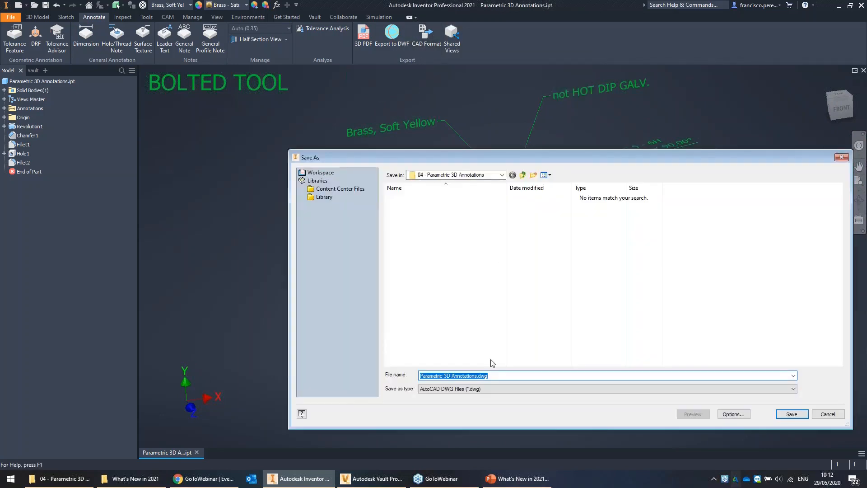
pyautogui.click(496, 390)
pyautogui.click(489, 412)
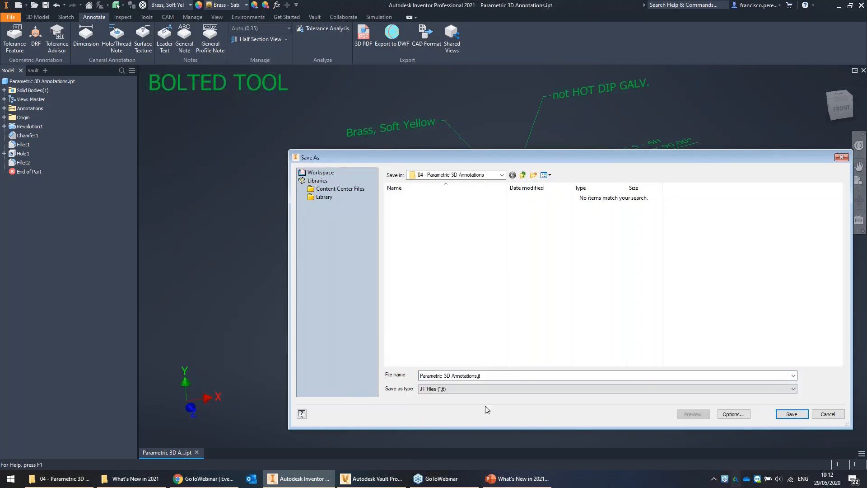
pyautogui.moveTo(537, 160); pyautogui.dragTo(333, 155)
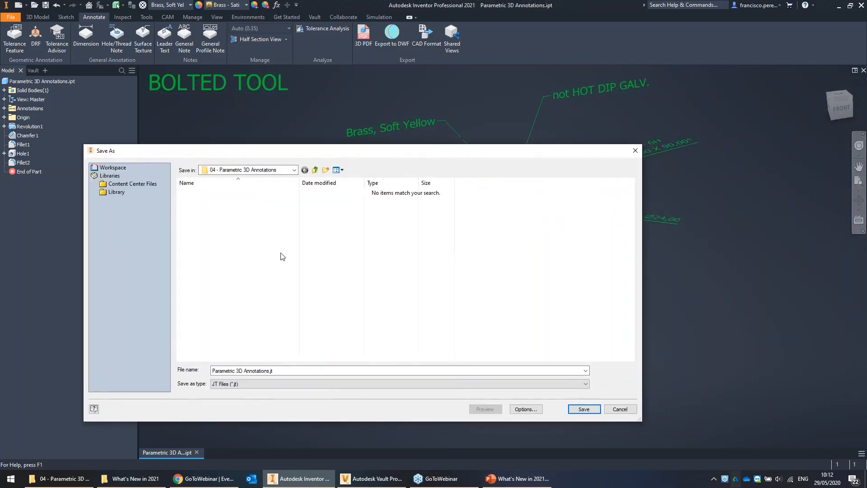
pyautogui.click(581, 409)
pyautogui.click(443, 244)
pyautogui.click(248, 195)
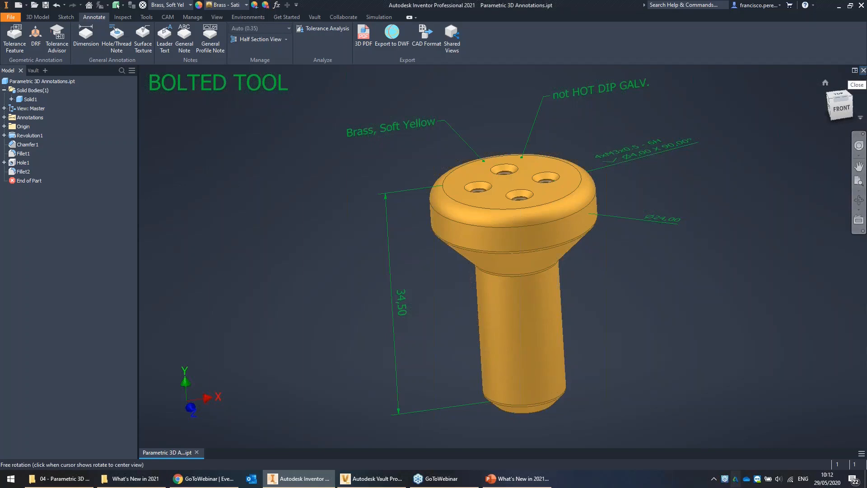
# Step: Close the annotated part and open the 05 - Frame Generator folder of What's New in 2021 in File Explorer
pyautogui.click(863, 71)
pyautogui.click(433, 258)
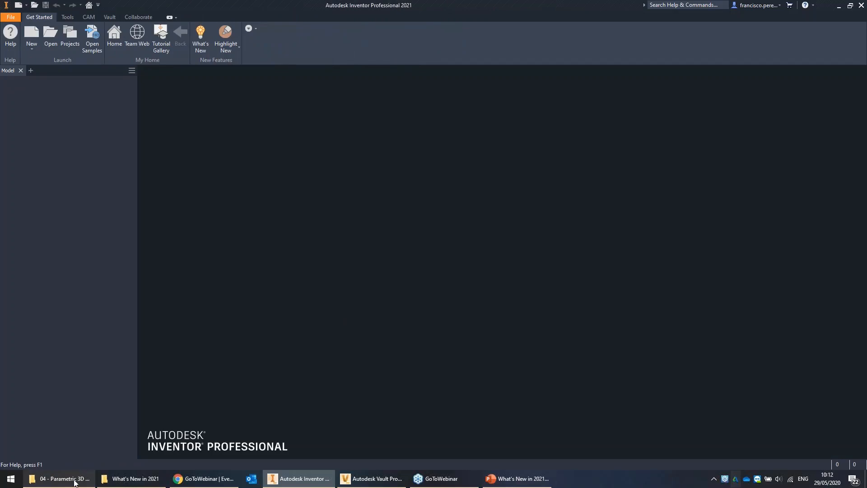
pyautogui.click(63, 478)
pyautogui.hotkey('alt', 'Up')
pyautogui.click(460, 280)
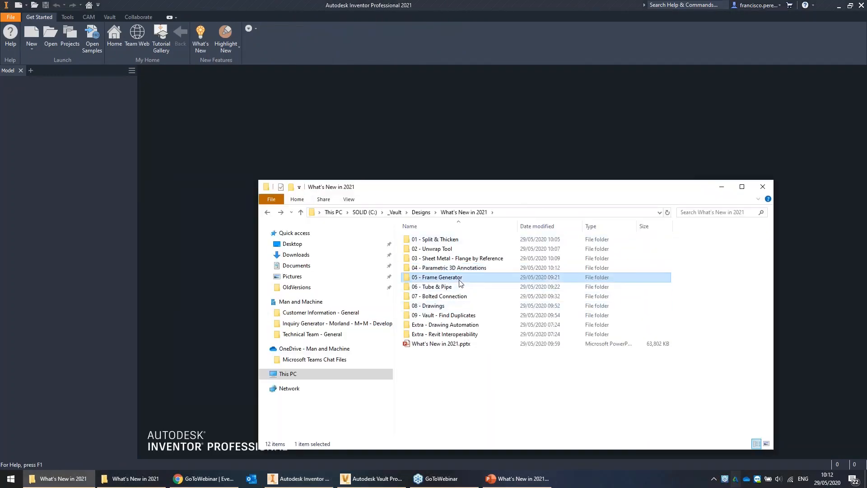
pyautogui.doubleClick(460, 281)
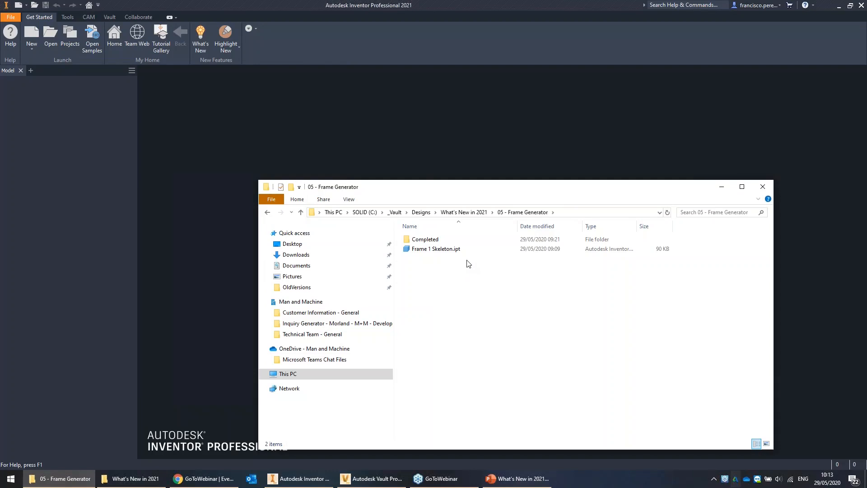
# Step: Return to Inventor and create a new assembly file
pyautogui.click(424, 136)
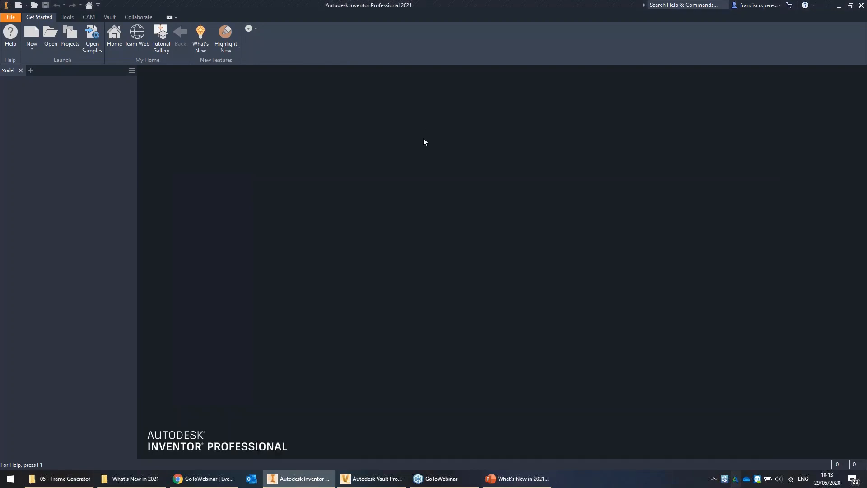
pyautogui.click(31, 34)
pyautogui.doubleClick(454, 233)
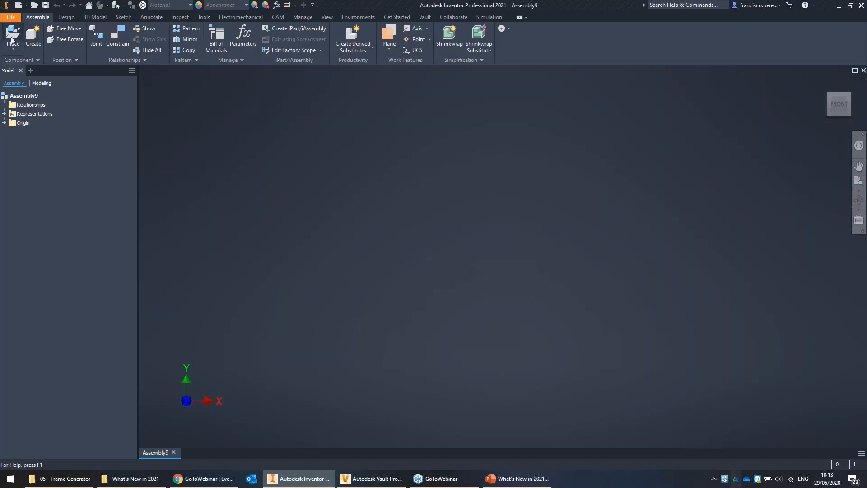
# Step: Place the Frame 1 Skeleton part from the 05 - Frame Generator folder into the assembly, grounded at the origin
pyautogui.click(13, 36)
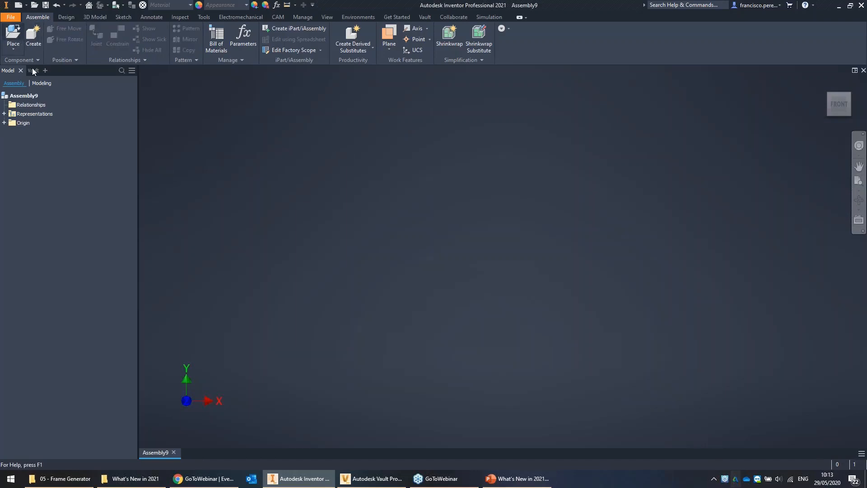
pyautogui.click(313, 171)
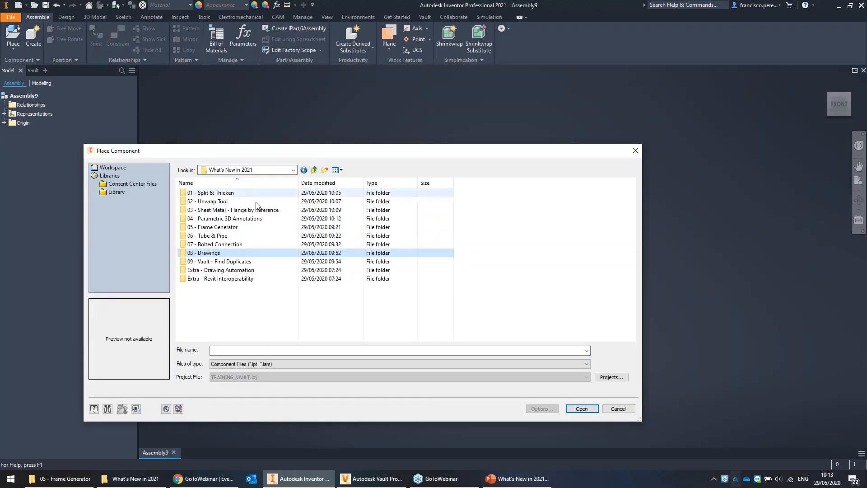
pyautogui.doubleClick(236, 227)
pyautogui.doubleClick(225, 200)
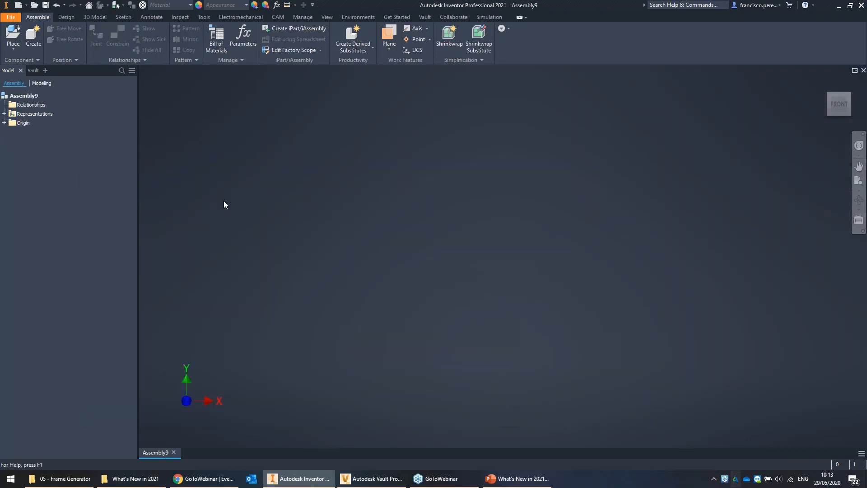
pyautogui.rightClick(381, 156)
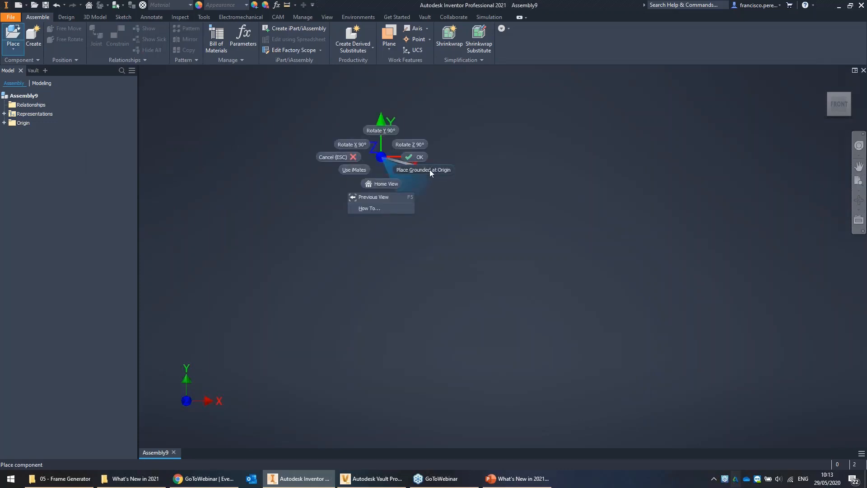
pyautogui.click(429, 170)
pyautogui.press('Escape')
pyautogui.keyDown('shift'); pyautogui.moveTo(547, 115); pyautogui.dragTo(510, 208, button='middle'); pyautogui.keyUp('shift')
pyautogui.keyDown('shift'); pyautogui.moveTo(423, 236); pyautogui.dragTo(376, 318, button='middle'); pyautogui.keyUp('shift')
pyautogui.scroll(3, 443, 245)
pyautogui.scroll(-1, 375, 318)
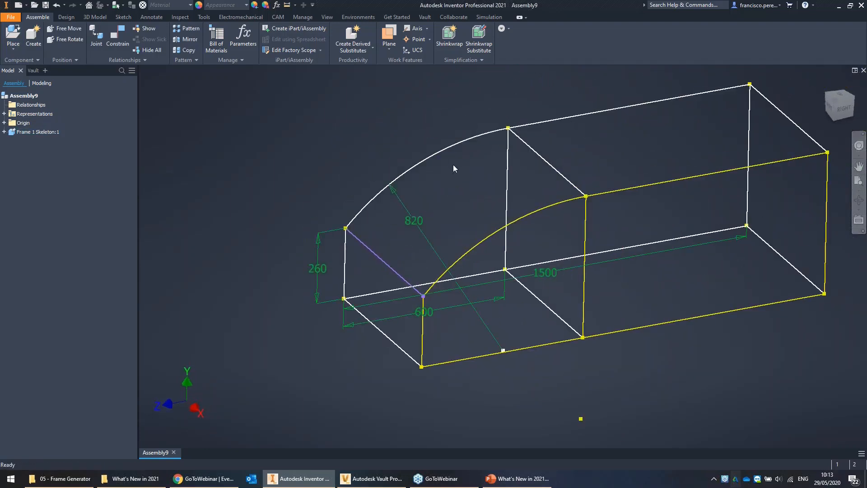
# Step: Save the assembly as L-SECTION FRAME 1 in the 05 - Frame Generator folder
pyautogui.hotkey('ctrl', 's')
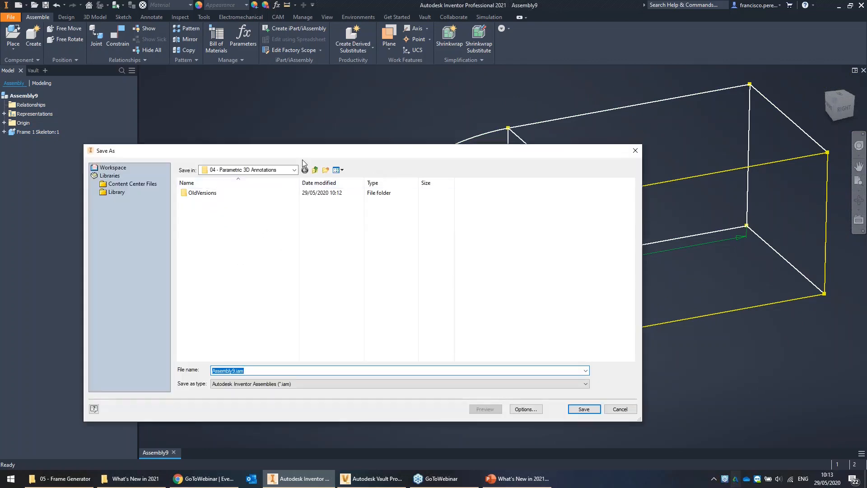
pyautogui.doubleClick(229, 230)
pyautogui.click(260, 368)
pyautogui.hotkey('ctrl', 'a')
pyautogui.press('BackSpace')
pyautogui.write('L-SECTION FRAME 1')
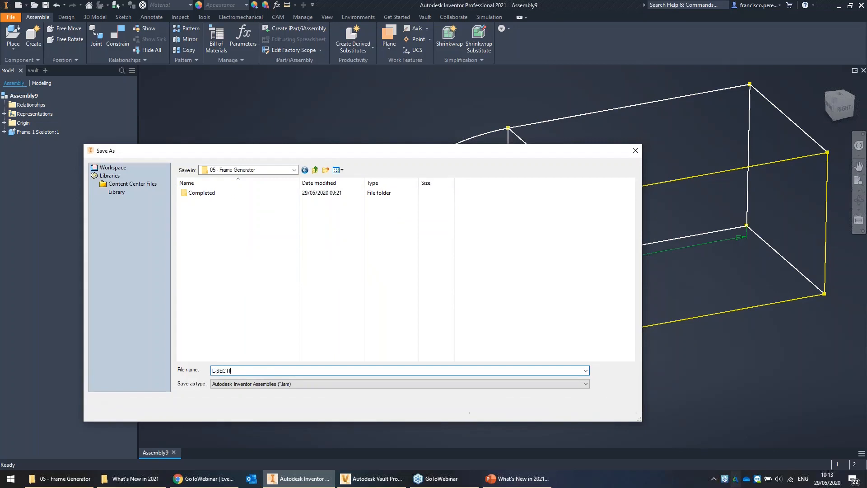
pyautogui.press('Return')
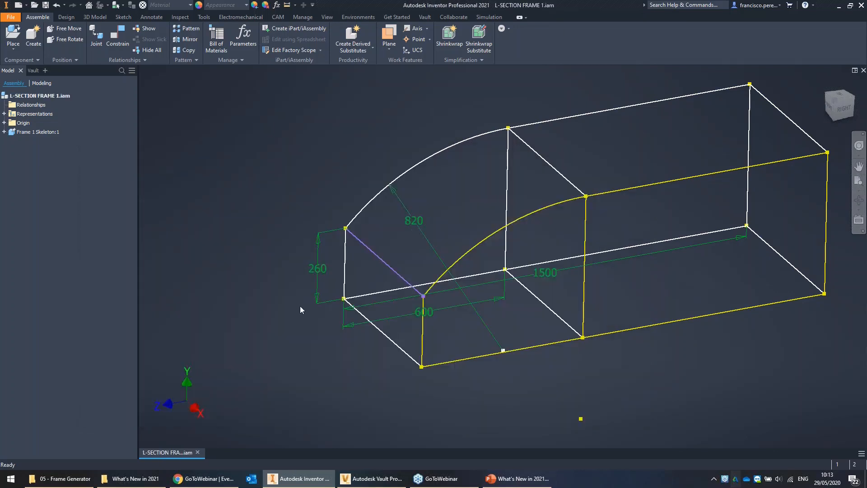
# Step: Try to insert ISO 30x30 frame members on the edges of the skeleton's curved section, accepting the default frame and skeleton file names
pyautogui.click(67, 17)
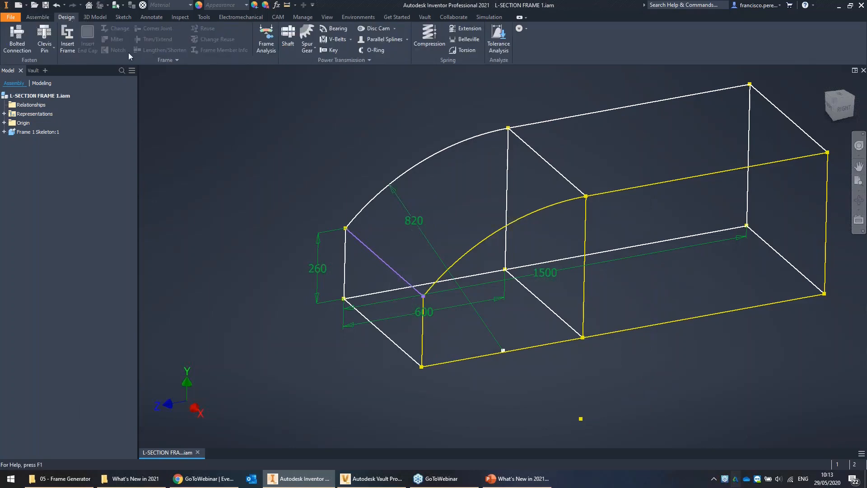
pyautogui.click(68, 47)
pyautogui.moveTo(345, 94); pyautogui.dragTo(691, 396)
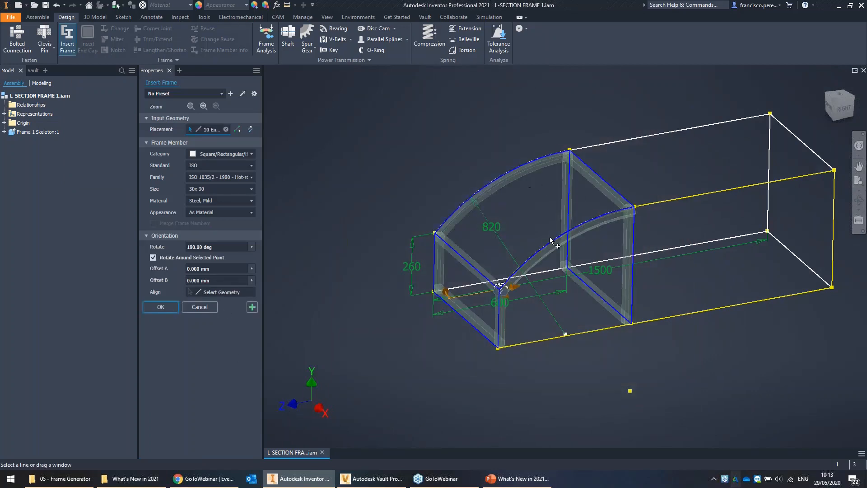
pyautogui.click(171, 310)
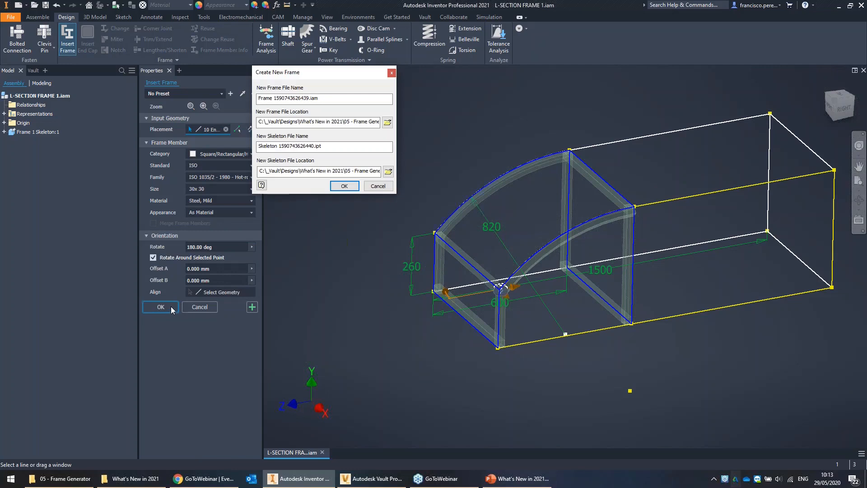
pyautogui.click(348, 186)
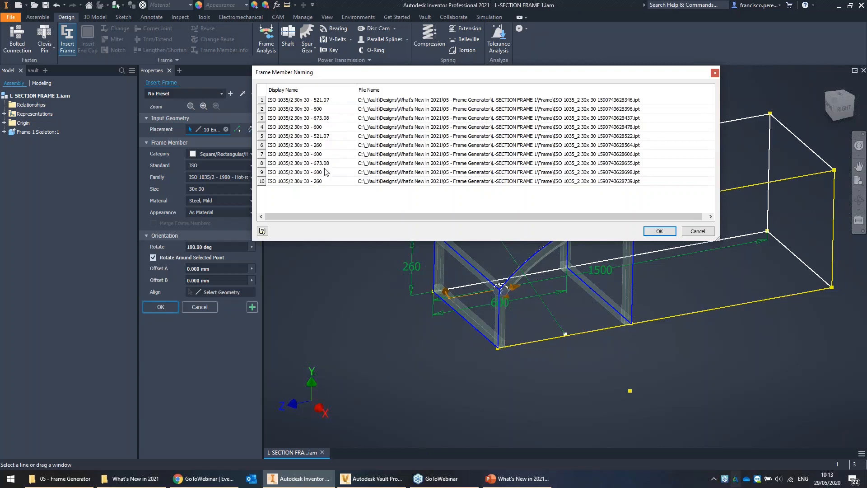
# Step: Examine the editable display names and file names in Frame Member Naming, and cancel the frame insertion
pyautogui.click(293, 101)
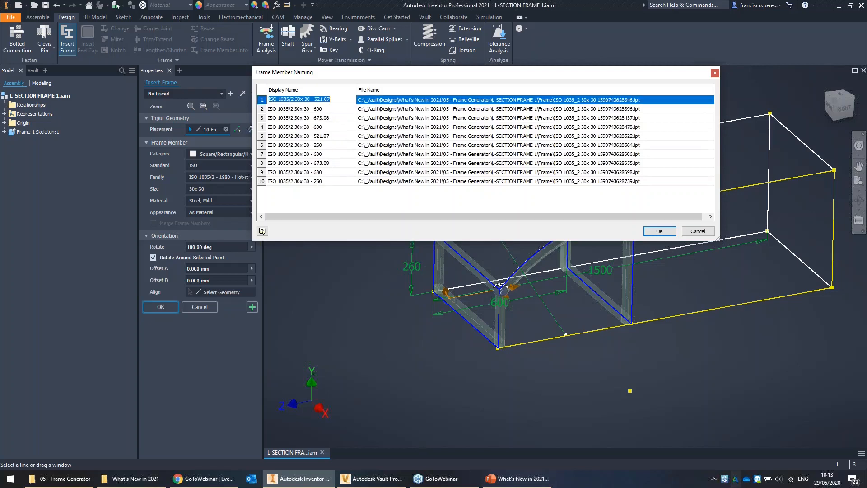
pyautogui.click(628, 100)
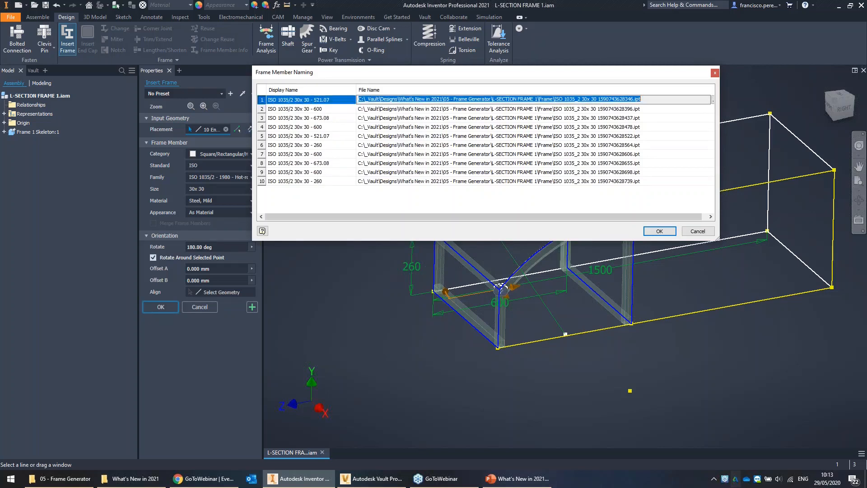
pyautogui.click(624, 99)
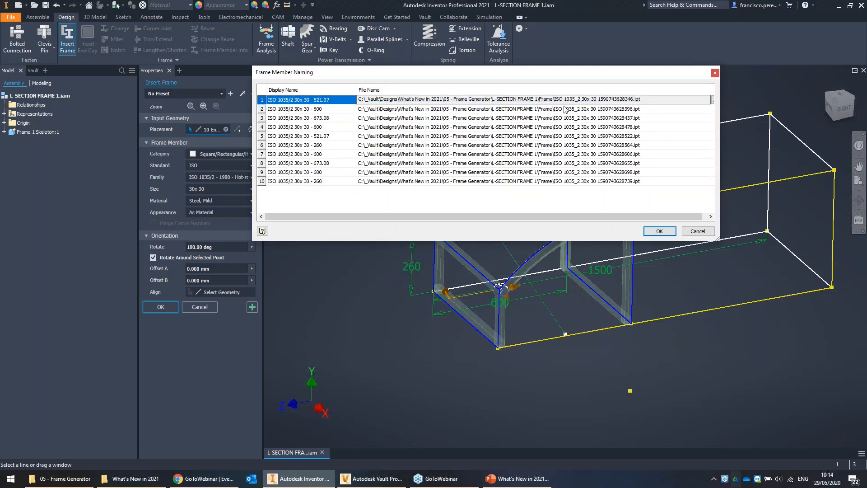
pyautogui.moveTo(555, 100); pyautogui.dragTo(637, 99)
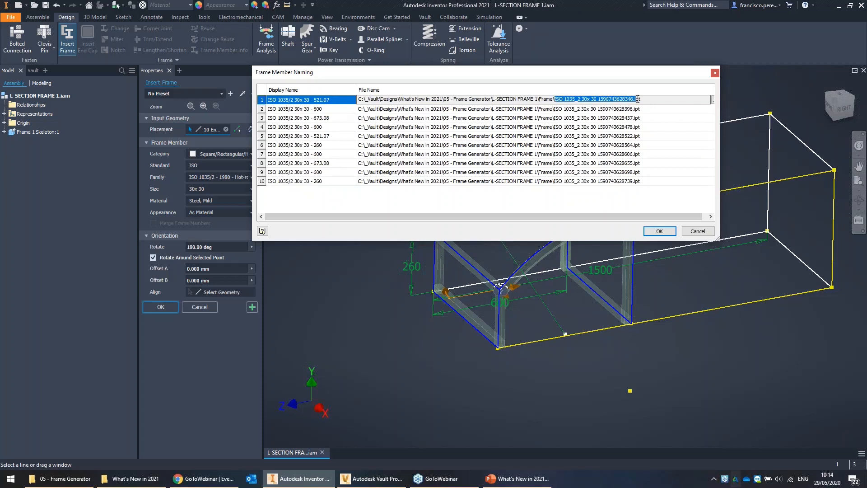
pyautogui.click(339, 99)
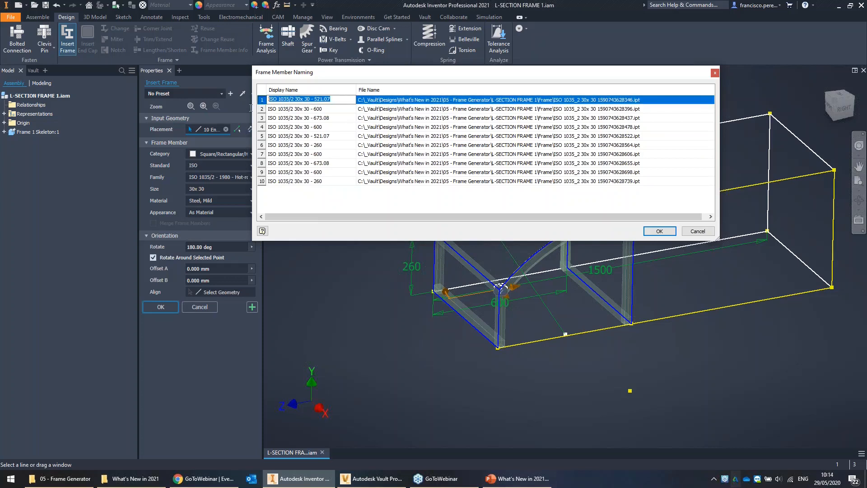
pyautogui.moveTo(330, 99); pyautogui.dragTo(268, 99)
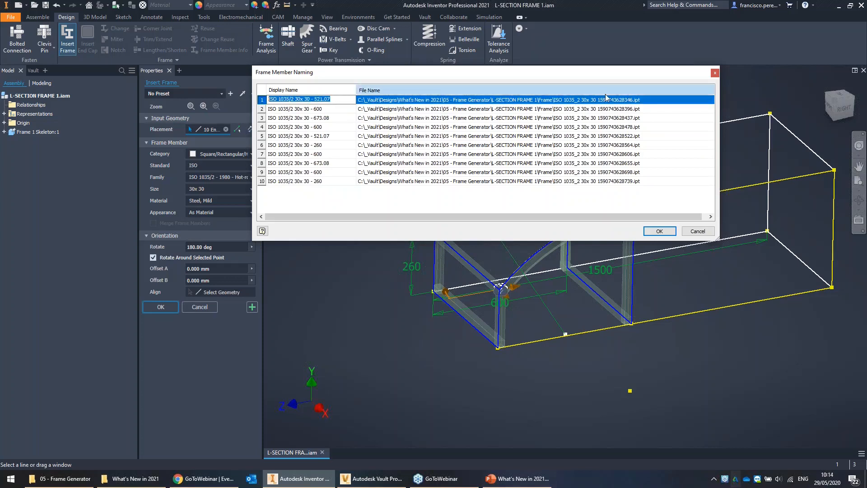
pyautogui.click(609, 99)
pyautogui.moveTo(641, 99); pyautogui.dragTo(624, 99)
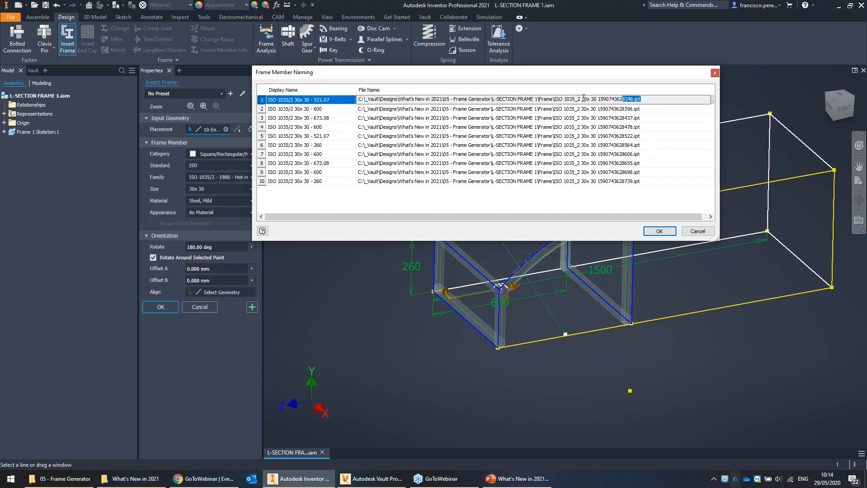
pyautogui.click(698, 231)
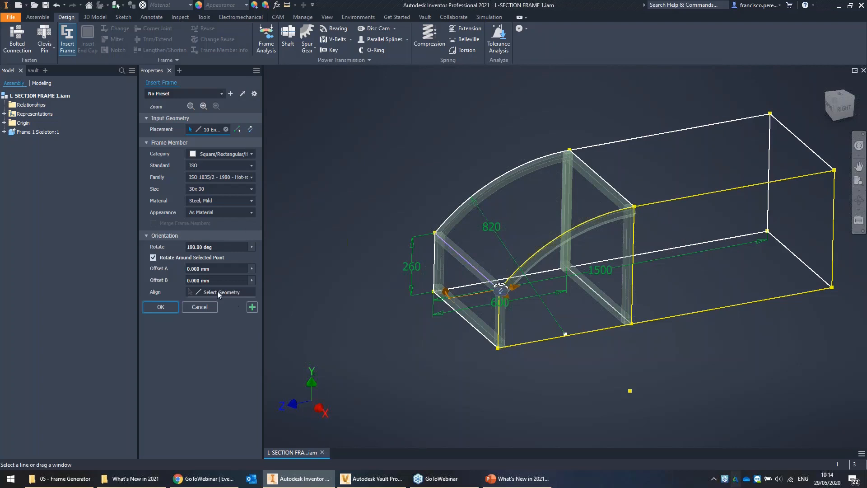
pyautogui.click(199, 307)
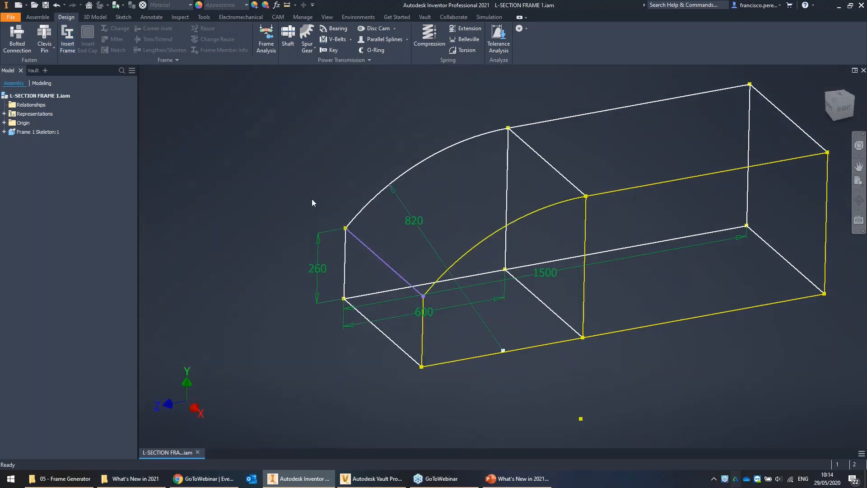
# Step: Open File Naming Defaults from the application's file options and examine the Frame Generator naming rules
pyautogui.click(203, 17)
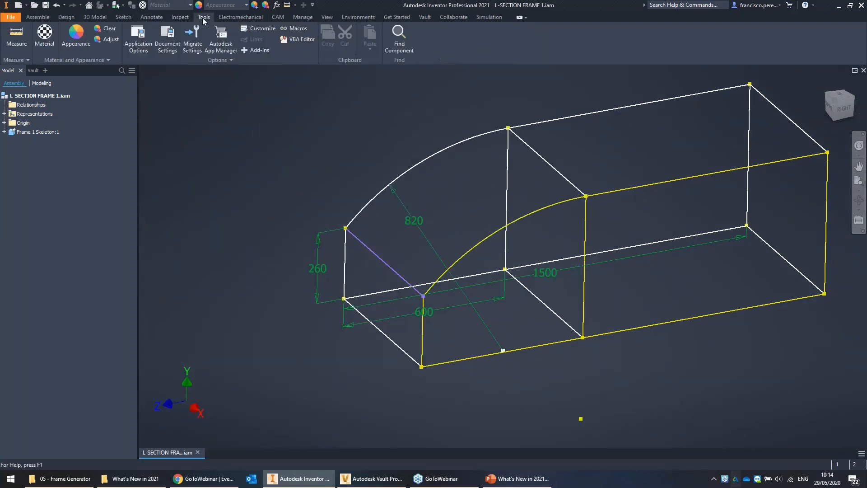
pyautogui.click(137, 40)
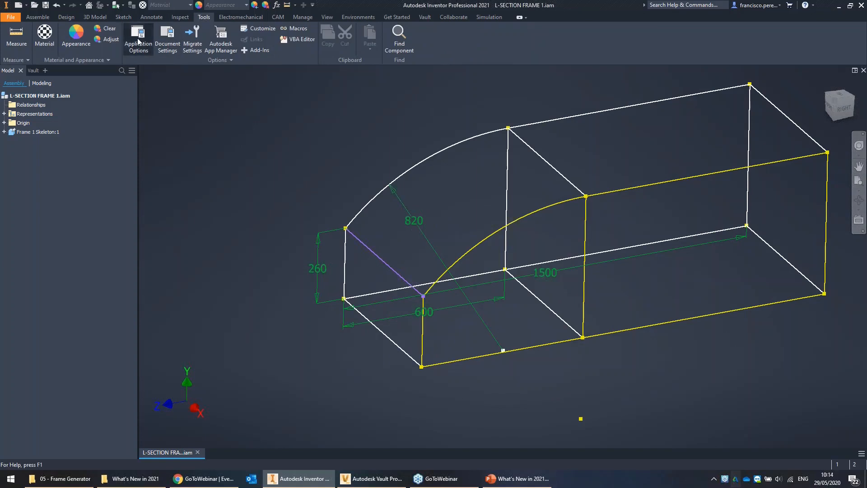
pyautogui.click(216, 117)
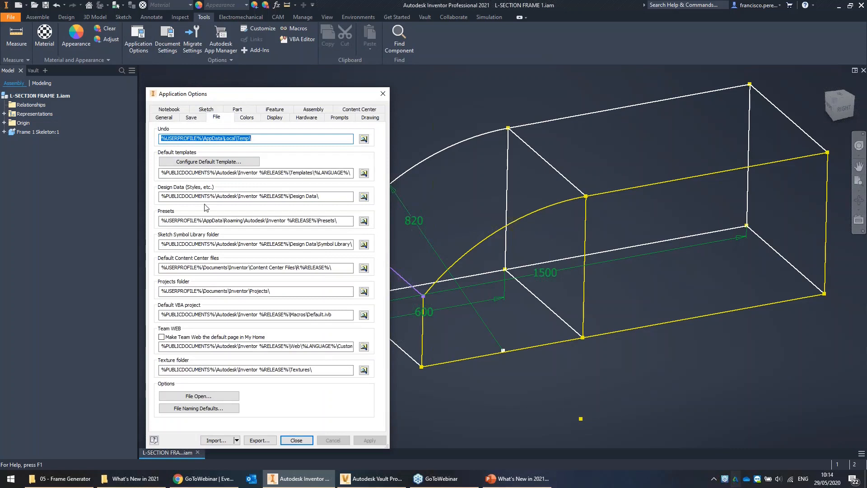
pyautogui.click(203, 409)
pyautogui.press('ctrl')
pyautogui.press('ctrl')
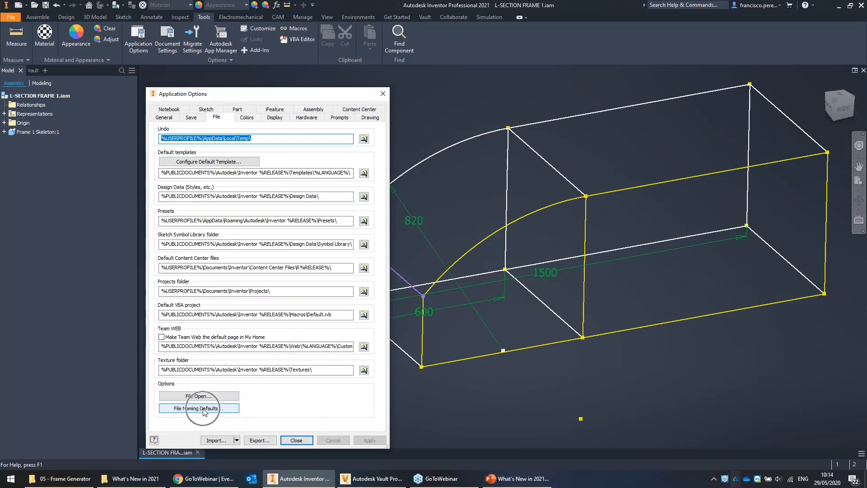
pyautogui.click(204, 408)
pyautogui.moveTo(319, 29)
pyautogui.mouseDown()
pyautogui.moveTo(356, 51)
pyautogui.moveTo(318, 38)
pyautogui.mouseUp()
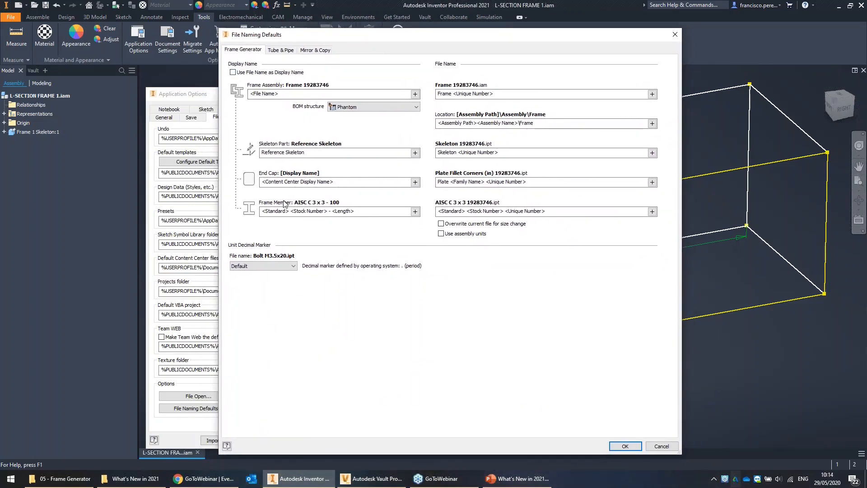
# Step: Examine the naming defaults for Tube & Pipe and Mirror & Copy, return to Frame Generator, and close the options without changes
pyautogui.click(281, 50)
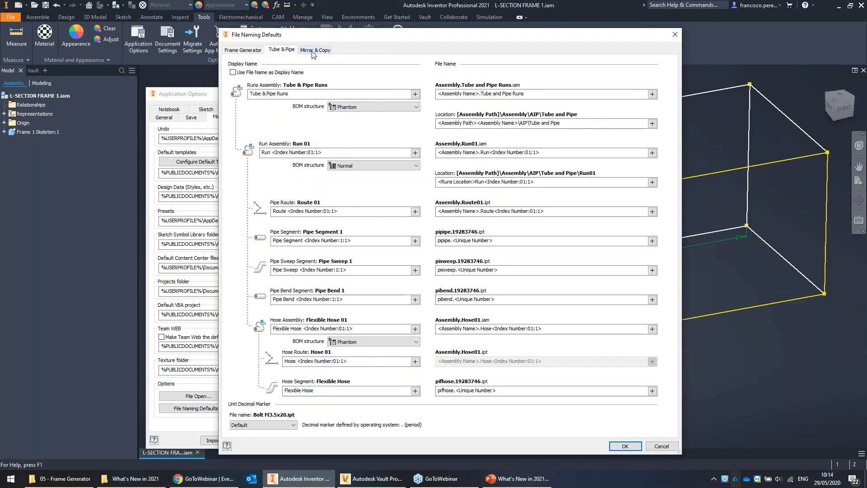
pyautogui.click(317, 50)
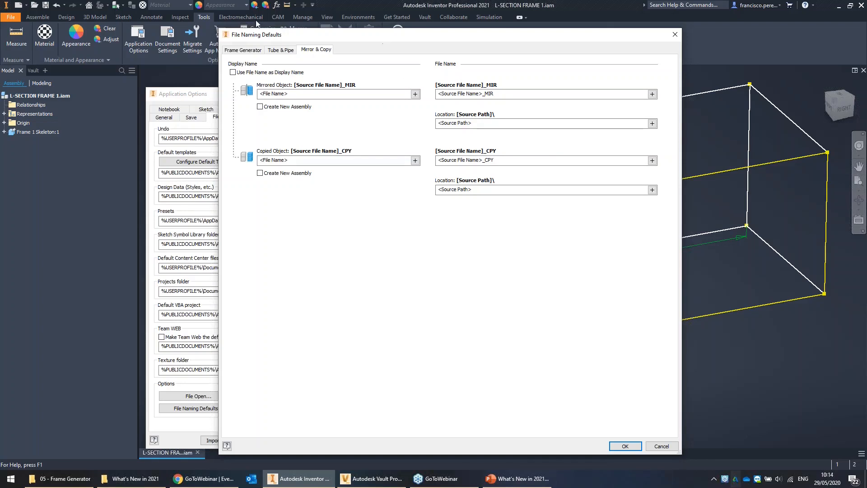
pyautogui.click(243, 50)
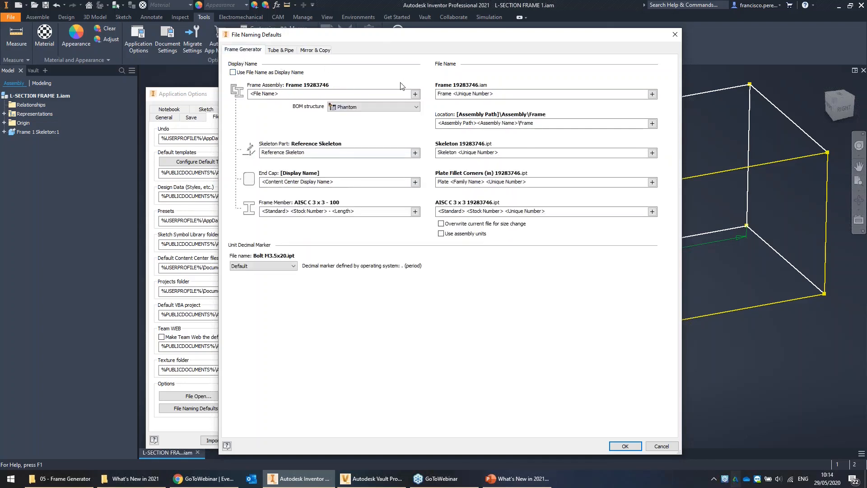
pyautogui.click(662, 446)
pyautogui.click(297, 442)
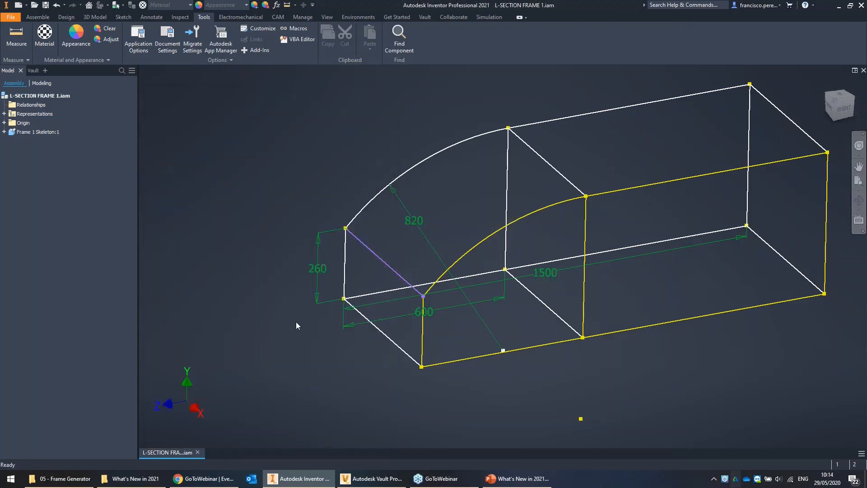
# Step: Start inserting frame members and set the member category to Angles
pyautogui.click(38, 17)
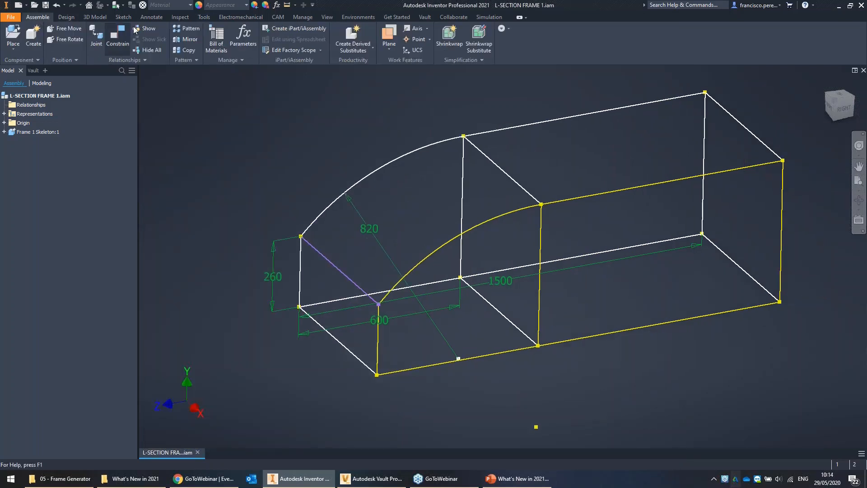
pyautogui.click(66, 17)
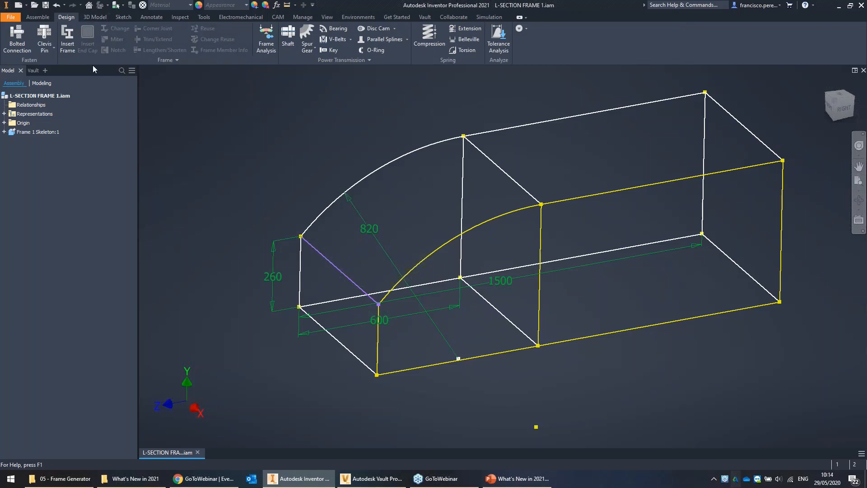
pyautogui.click(68, 46)
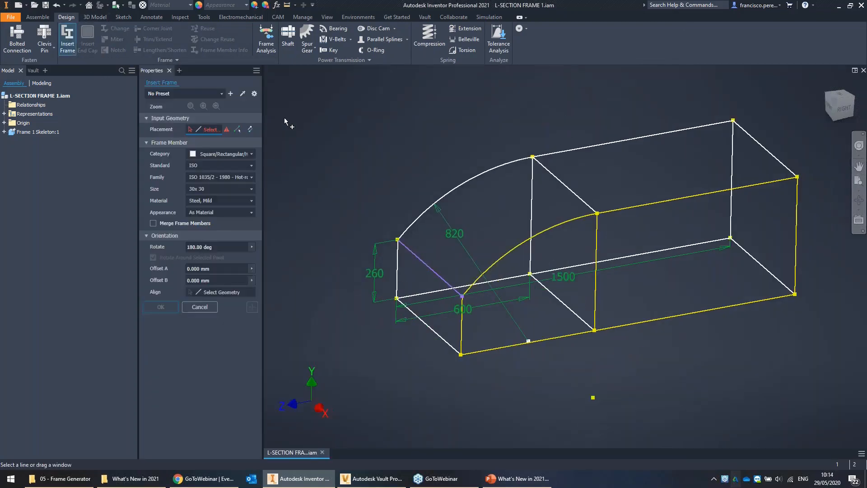
pyautogui.moveTo(193, 72); pyautogui.dragTo(149, 107)
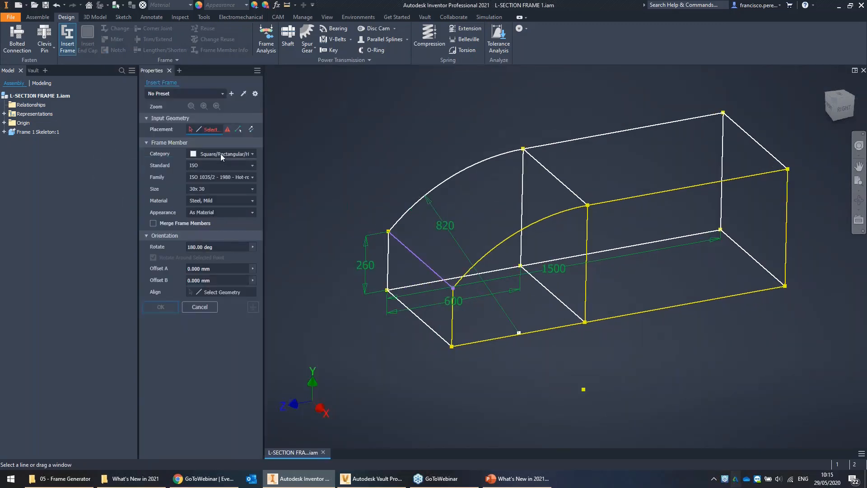
pyautogui.click(244, 153)
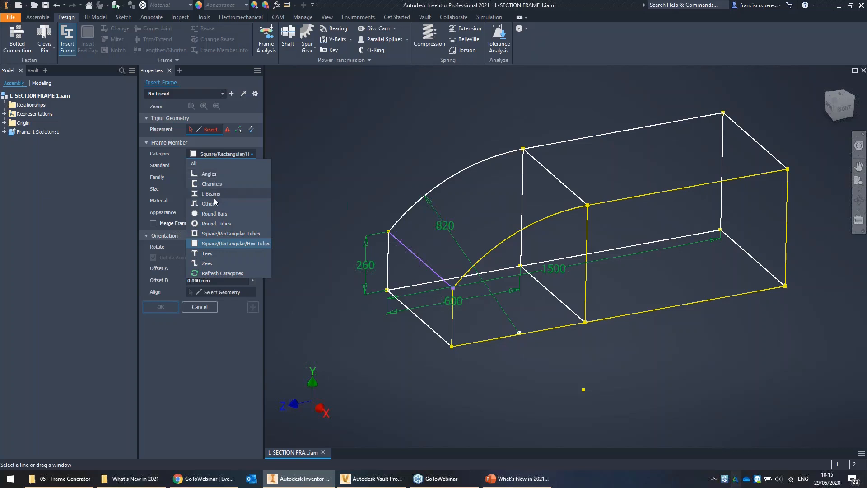
pyautogui.click(217, 175)
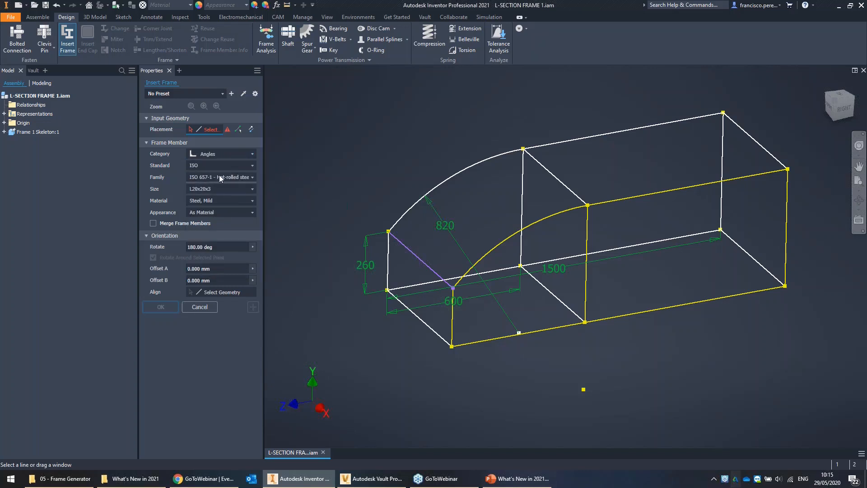
# Step: Examine the family, standard, size and category options available for ISO angle members
pyautogui.click(221, 177)
pyautogui.click(229, 176)
pyautogui.click(216, 165)
pyautogui.click(216, 166)
pyautogui.click(224, 189)
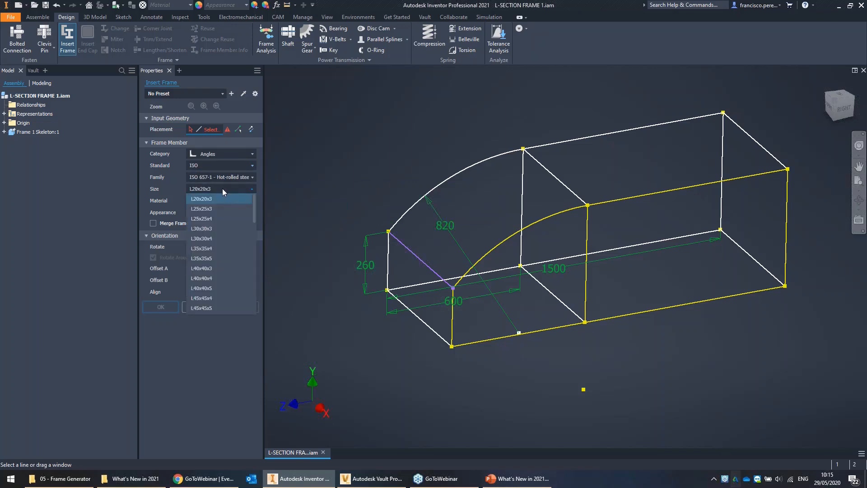
pyautogui.click(222, 188)
pyautogui.click(220, 152)
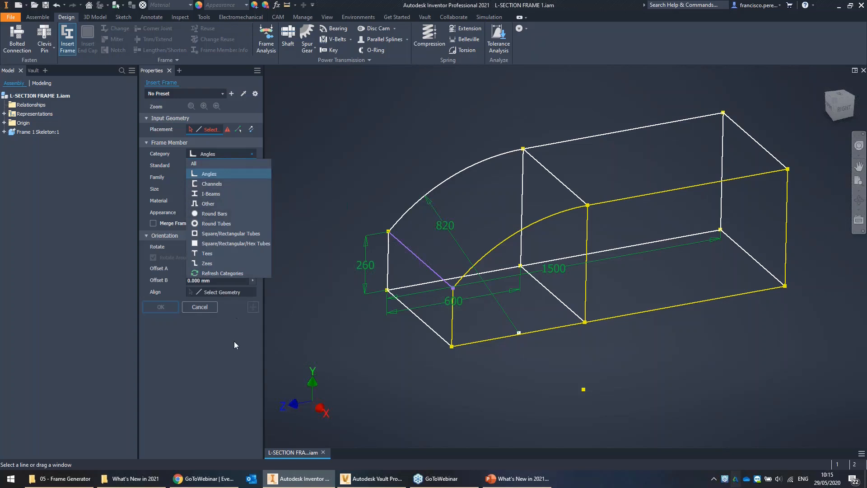
pyautogui.click(226, 173)
# Step: Set the family to ISO 657-2 hot-rolled unequal-leg angles and the size to 50x30x5
pyautogui.click(223, 177)
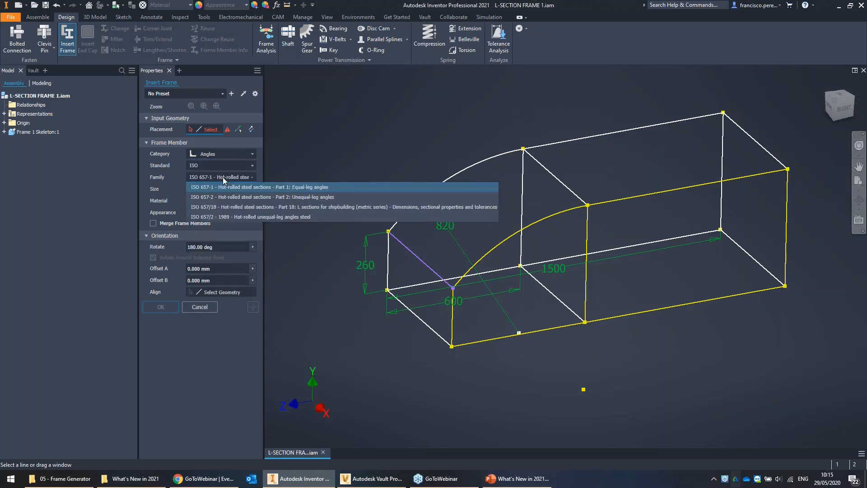
pyautogui.click(261, 198)
pyautogui.click(212, 188)
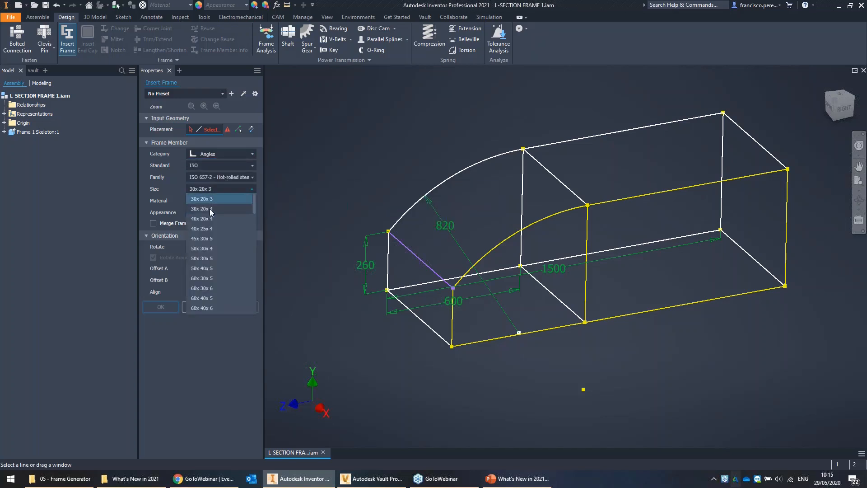
pyautogui.click(210, 258)
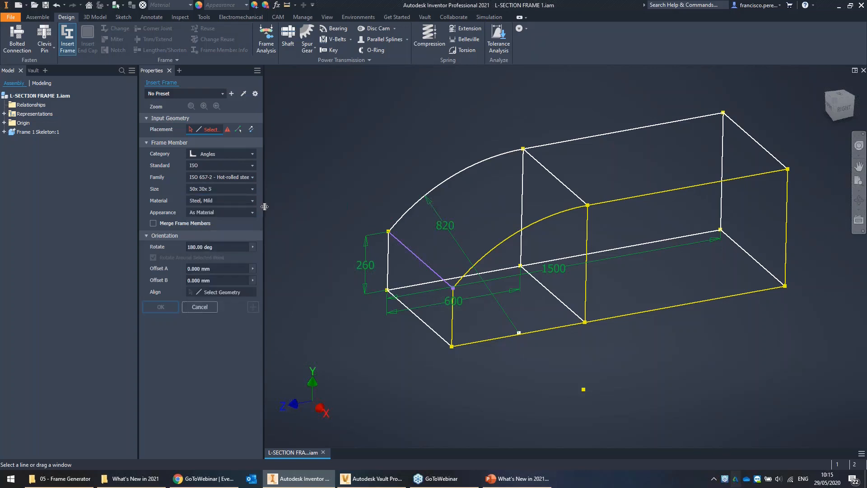
# Step: Try placing the angle members on all skeleton edges, and clear the placement selection
pyautogui.moveTo(335, 90); pyautogui.dragTo(354, 119, button='middle')
pyautogui.moveTo(398, 134); pyautogui.dragTo(822, 400)
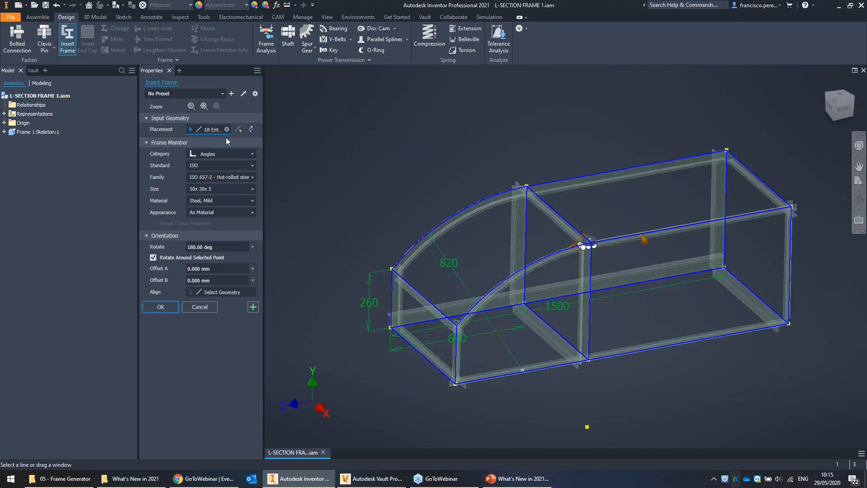
pyautogui.moveTo(567, 138); pyautogui.dragTo(526, 134, button='middle')
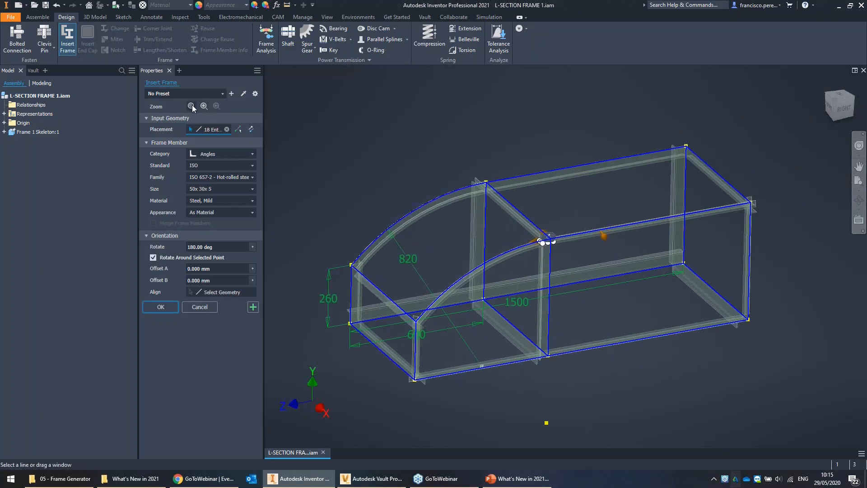
pyautogui.press('ctrl')
pyautogui.keyDown('shift'); pyautogui.moveTo(546, 200); pyautogui.dragTo(508, 205, button='middle'); pyautogui.keyUp('shift')
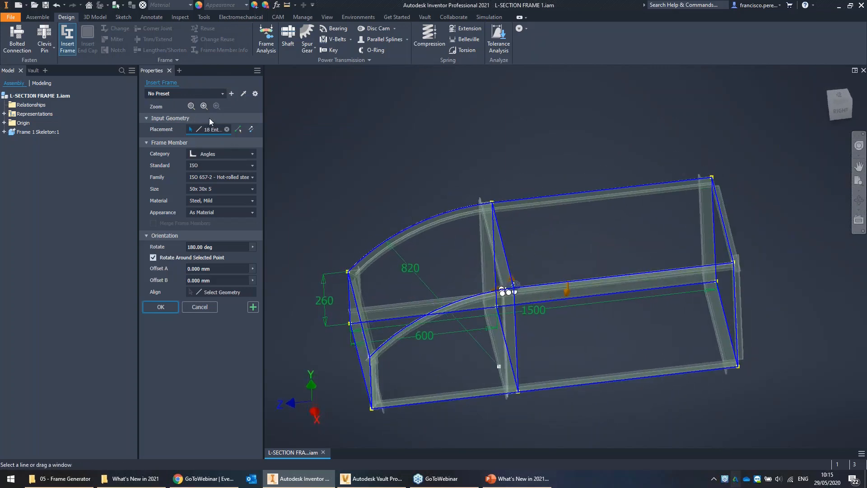
pyautogui.click(227, 129)
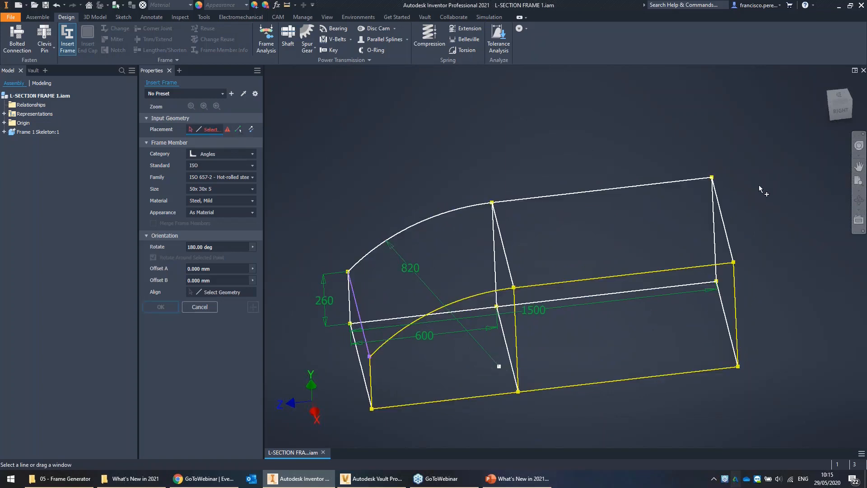
# Step: Place a single angle on the upper cross edge at the skeleton's straight end and try different profile insertion points in the perpendicular view
pyautogui.click(724, 218)
pyautogui.moveTo(524, 136); pyautogui.dragTo(413, 142, button='middle')
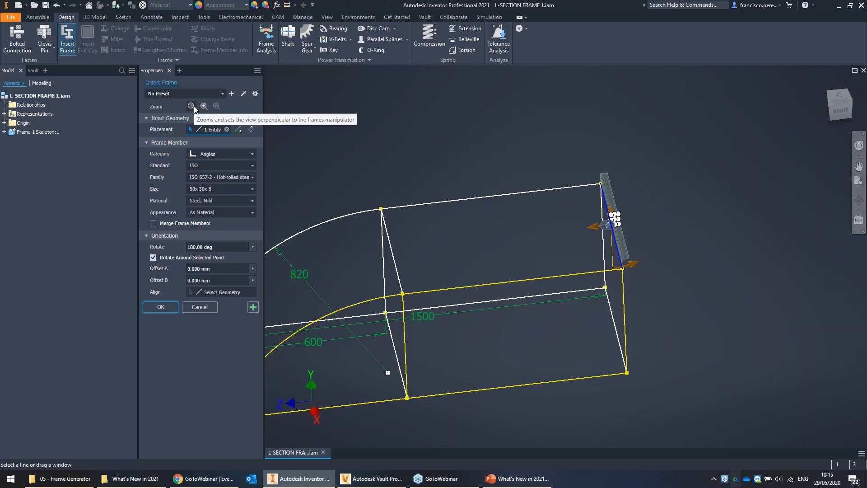
pyautogui.click(195, 107)
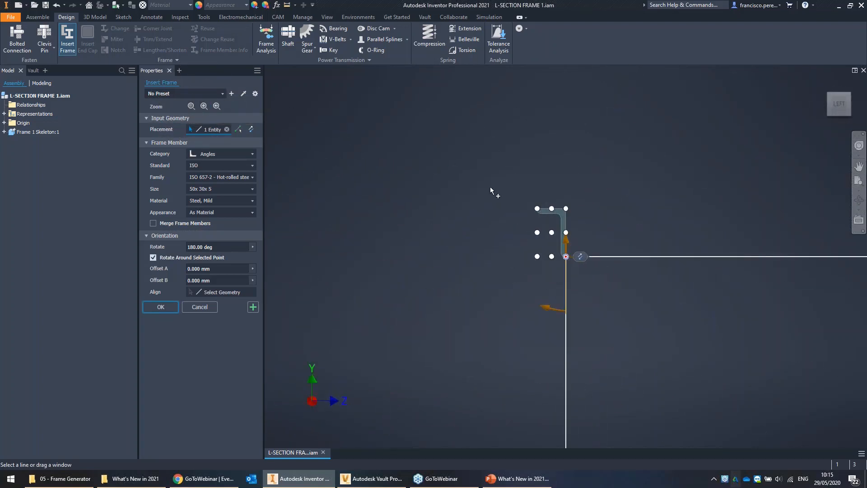
pyautogui.click(565, 232)
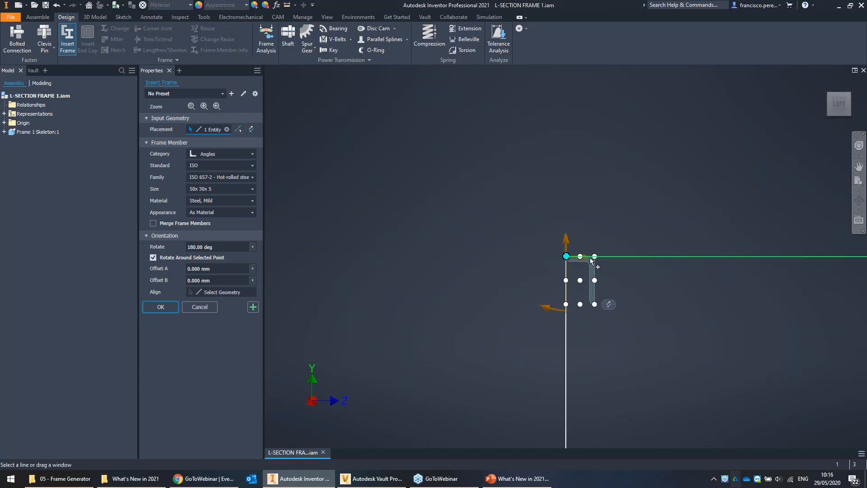
pyautogui.click(551, 280)
pyautogui.click(580, 208)
pyautogui.click(537, 304)
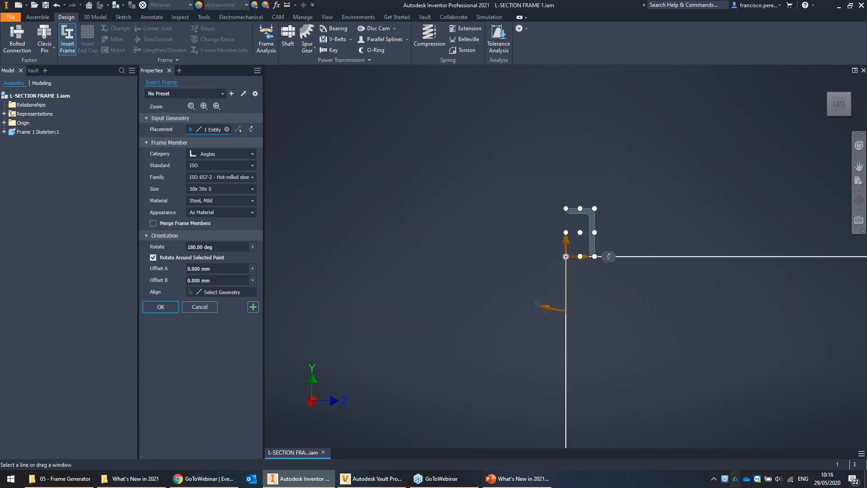
# Step: Offset the single angle vertically with Offset B at 28 mm and rotate it to 90 degrees
pyautogui.moveTo(569, 248); pyautogui.dragTo(566, 182)
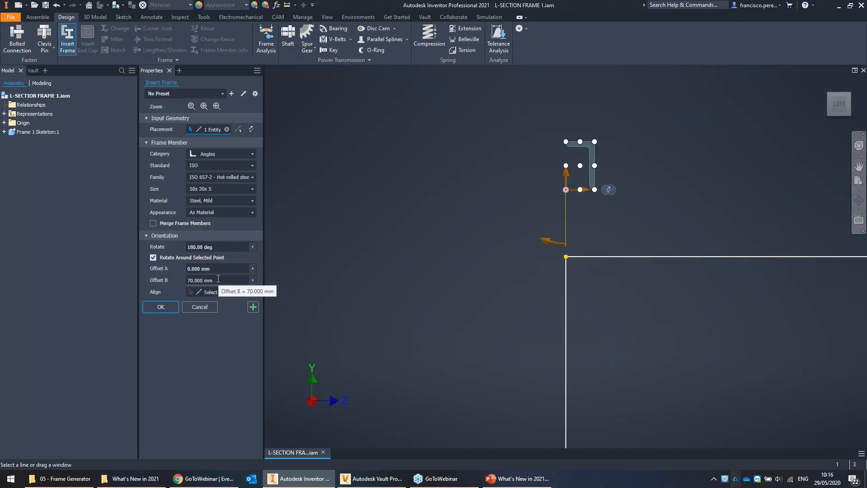
pyautogui.moveTo(566, 174); pyautogui.dragTo(565, 214)
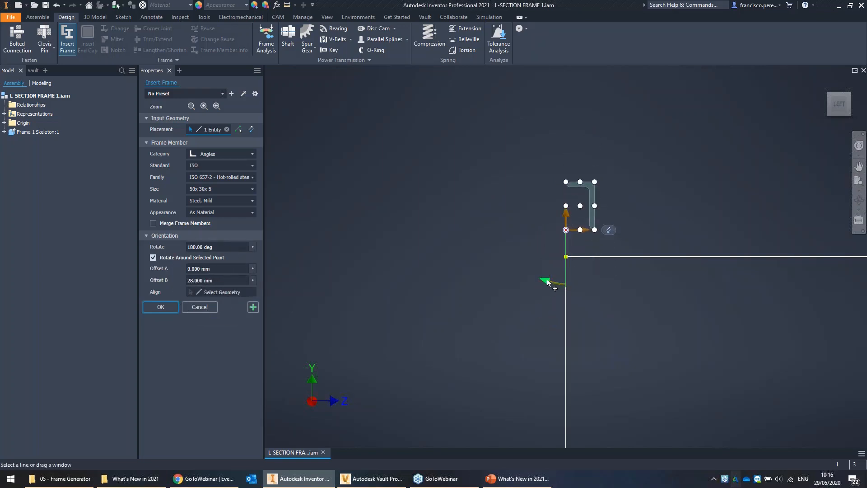
pyautogui.moveTo(548, 282); pyautogui.dragTo(616, 250)
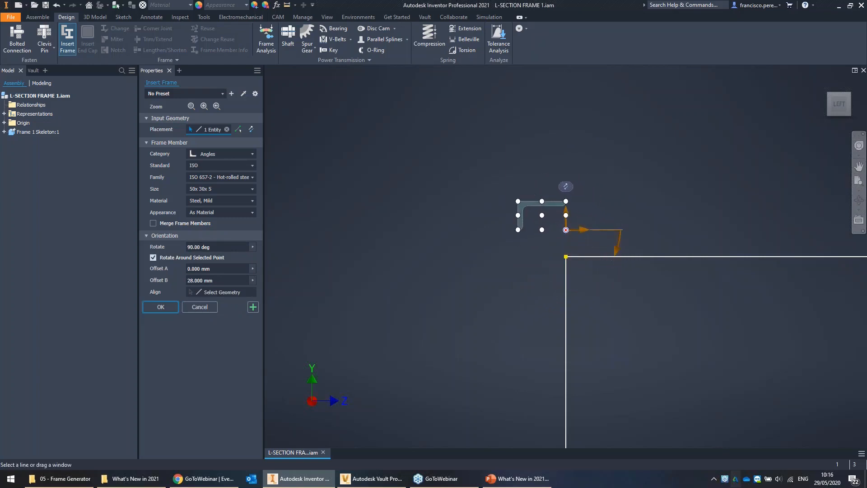
# Step: Toggle rotation around the selected point off and on, and set the angle's Offset B and rotation to 0
pyautogui.click(153, 258)
pyautogui.click(154, 258)
pyautogui.moveTo(618, 251); pyautogui.dragTo(620, 230)
pyautogui.moveTo(219, 282); pyautogui.dragTo(182, 275)
pyautogui.write('0')
pyautogui.moveTo(215, 249); pyautogui.dragTo(163, 249)
pyautogui.write('0')
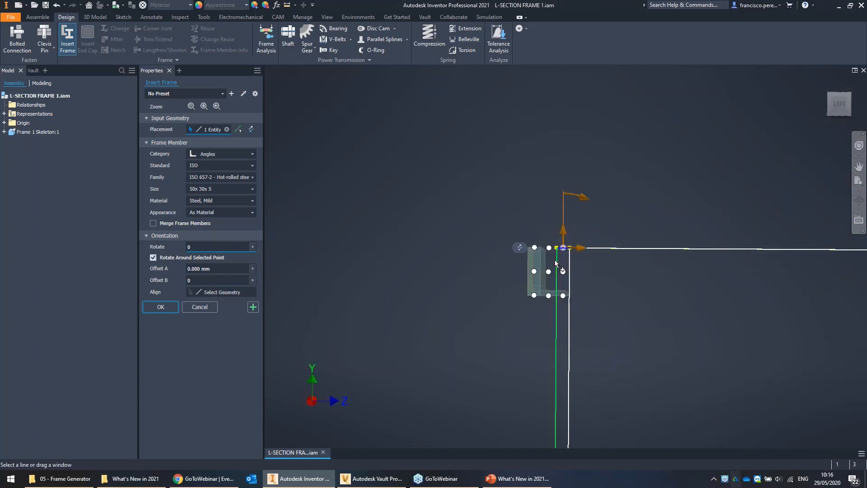
# Step: Flip the single angle's direction back and forth to compare both orientations
pyautogui.scroll(-3, 555, 264)
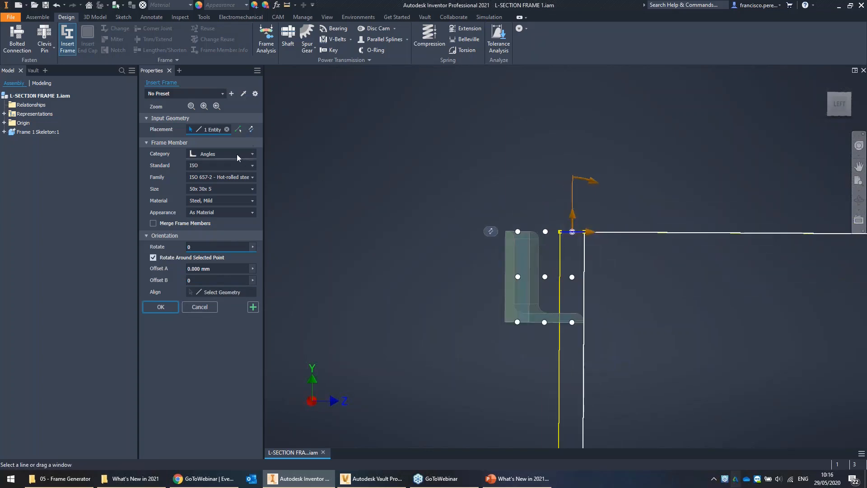
pyautogui.click(251, 130)
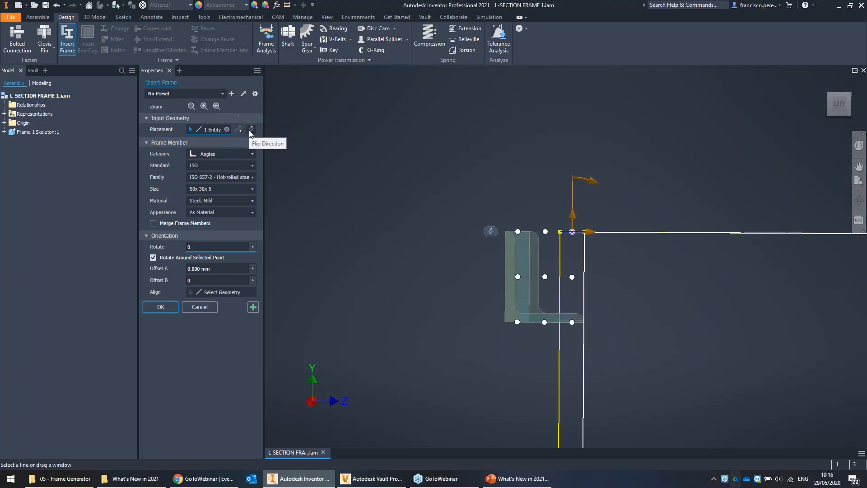
pyautogui.click(251, 130)
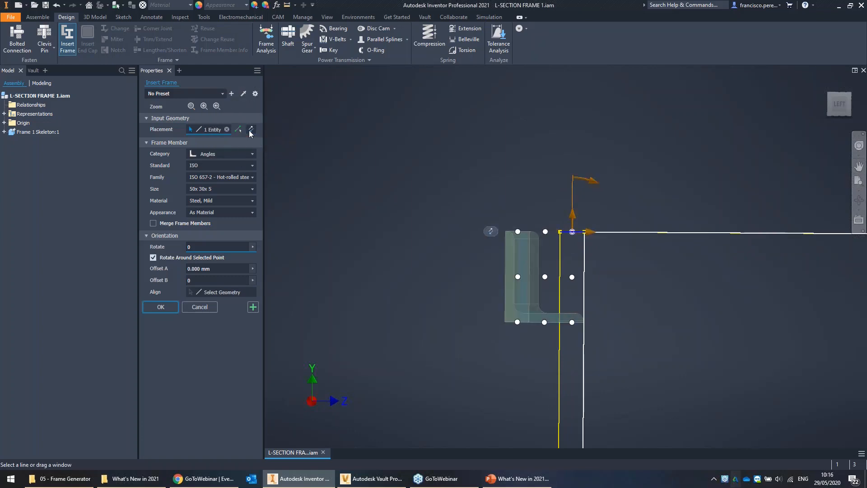
pyautogui.click(250, 130)
pyautogui.click(250, 130)
pyautogui.click(250, 130)
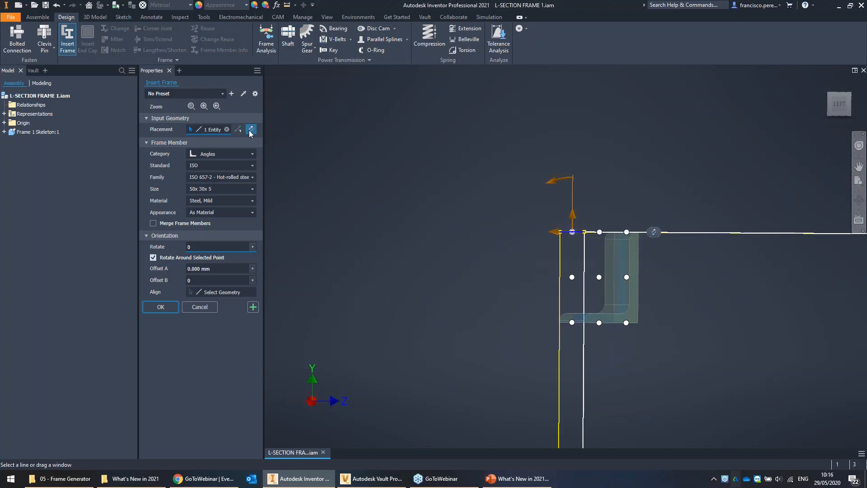
pyautogui.click(250, 130)
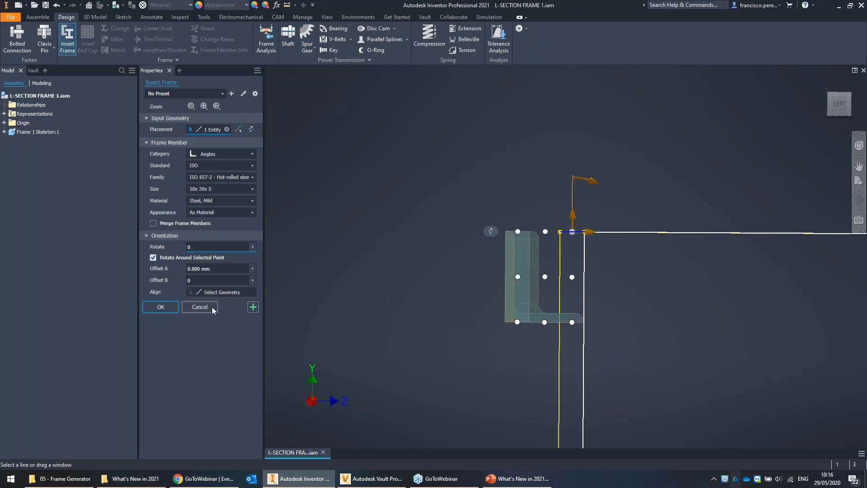
# Step: Clear the single-edge placement and select all edges of the skeleton for the angle members
pyautogui.scroll(3, 287, 176)
pyautogui.click(227, 130)
pyautogui.scroll(5, 419, 176)
pyautogui.keyDown('shift'); pyautogui.moveTo(419, 175); pyautogui.dragTo(390, 194, button='middle'); pyautogui.keyUp('shift')
pyautogui.scroll(-3, 375, 136)
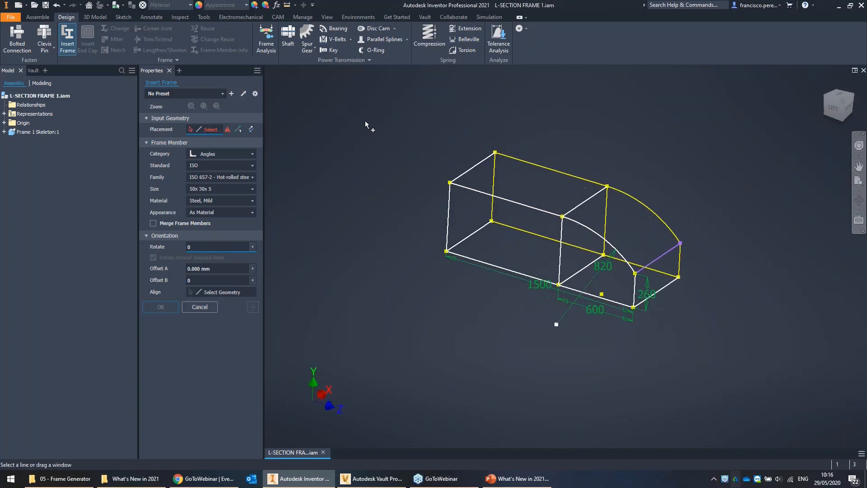
pyautogui.keyDown('shift'); pyautogui.moveTo(639, 258); pyautogui.dragTo(426, 198, button='middle'); pyautogui.keyUp('shift')
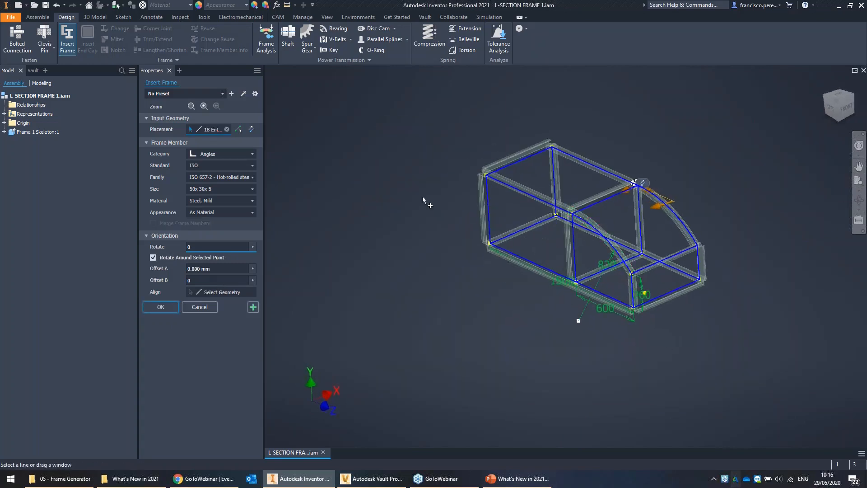
# Step: View the manipulator perpendicularly and move the profile's insertion point to the outer corner of the angle's vertical leg
pyautogui.scroll(-3, 546, 182)
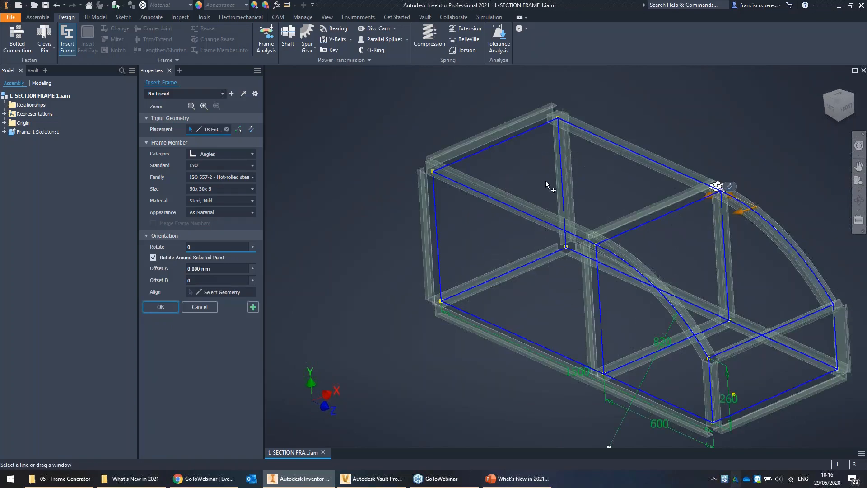
pyautogui.click(192, 107)
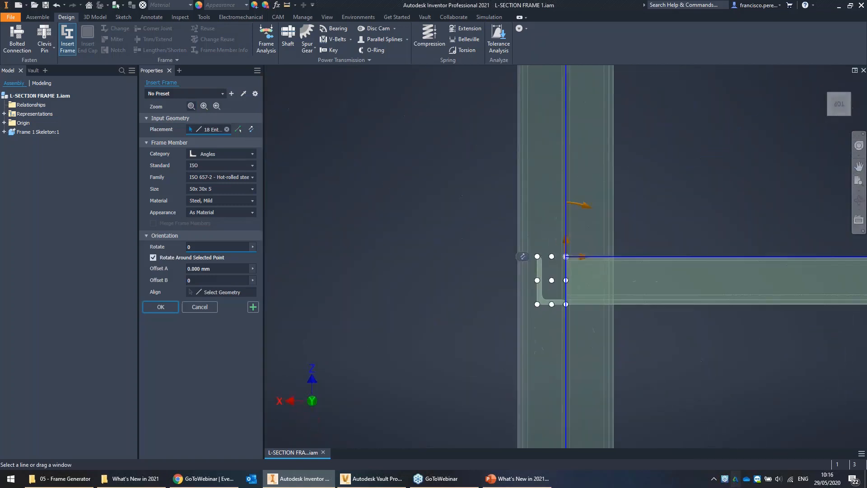
pyautogui.click(538, 257)
pyautogui.scroll(1, 567, 229)
pyautogui.moveTo(566, 229); pyautogui.dragTo(594, 266, button='middle')
pyautogui.scroll(2, 572, 261)
# Step: Create the angle members on all selected skeleton edges, accepting the default frame, skeleton and member file names
pyautogui.keyDown('shift'); pyautogui.moveTo(516, 356); pyautogui.dragTo(400, 217, button='middle'); pyautogui.keyUp('shift')
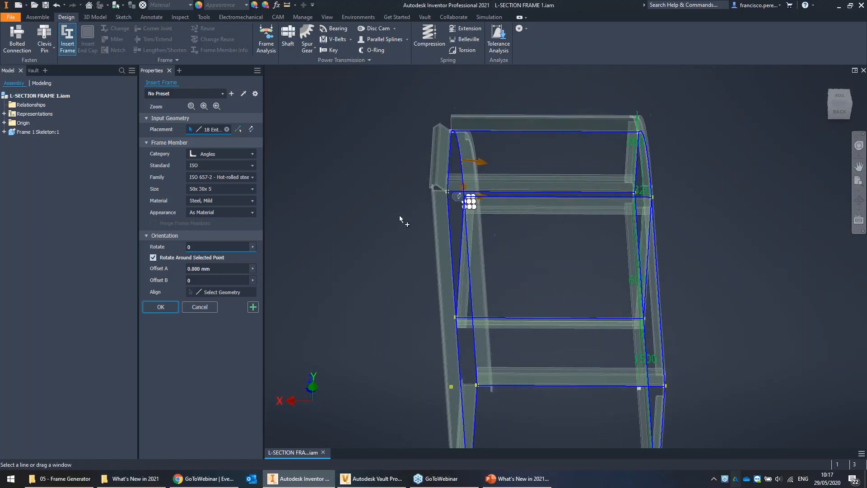
pyautogui.keyDown('shift'); pyautogui.moveTo(357, 153); pyautogui.dragTo(480, 249, button='middle'); pyautogui.keyUp('shift')
pyautogui.press('Return')
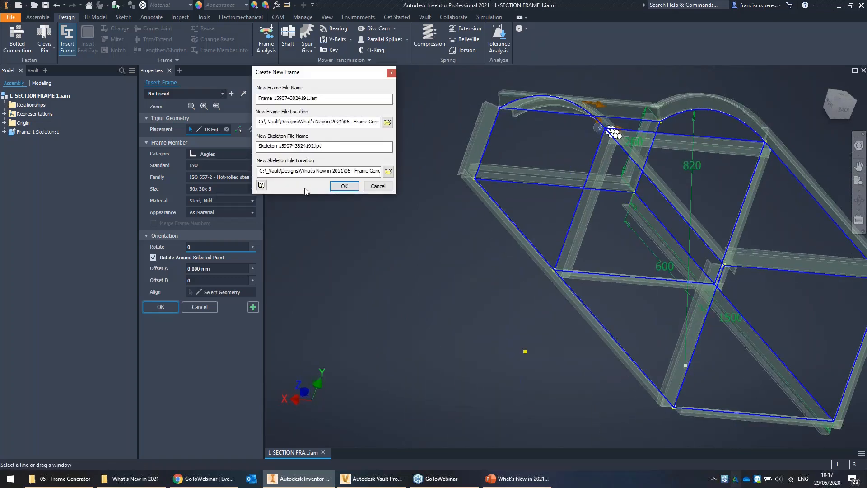
pyautogui.click(344, 186)
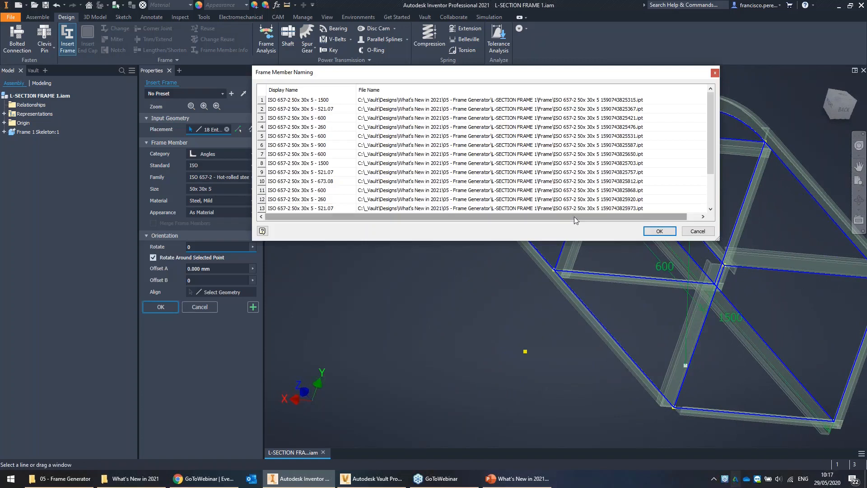
pyautogui.press('Return')
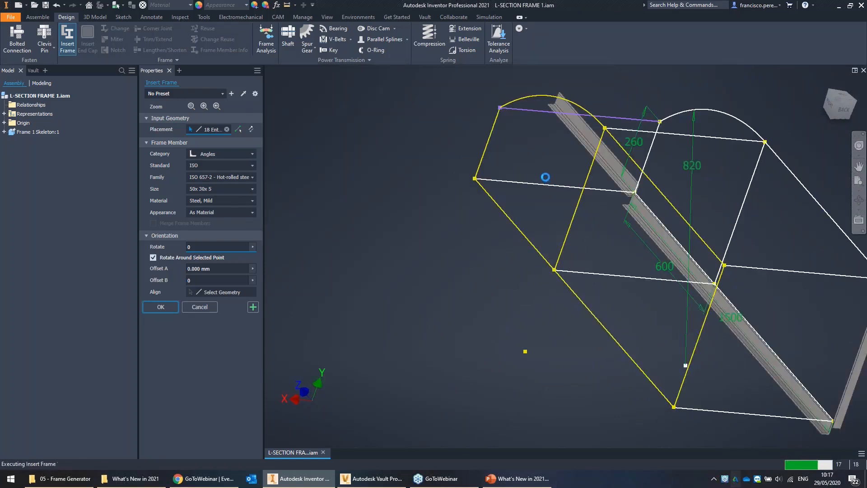
pyautogui.keyDown('shift'); pyautogui.moveTo(570, 187); pyautogui.dragTo(544, 202, button='middle'); pyautogui.keyUp('shift')
pyautogui.keyDown('shift'); pyautogui.moveTo(578, 239); pyautogui.dragTo(514, 202, button='middle'); pyautogui.keyUp('shift')
pyautogui.scroll(5, 539, 222)
pyautogui.moveTo(564, 228); pyautogui.dragTo(463, 166, button='middle')
pyautogui.press('Escape')
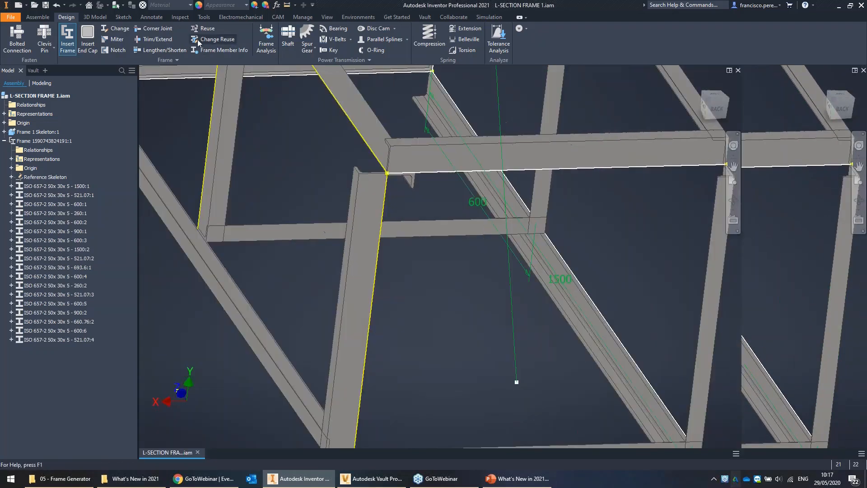
# Step: Change the upright at the end of the sloping view's top rail, rotating it to -90 degrees about its selected point
pyautogui.click(116, 29)
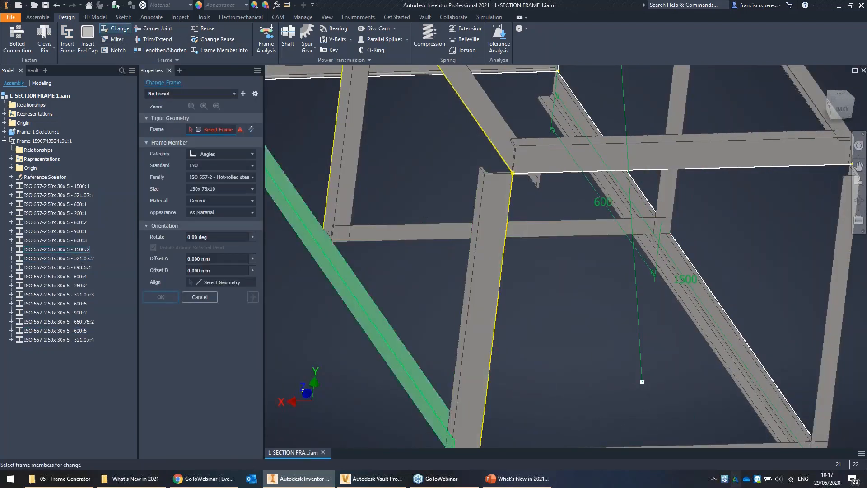
pyautogui.click(481, 247)
pyautogui.moveTo(552, 241); pyautogui.dragTo(548, 272)
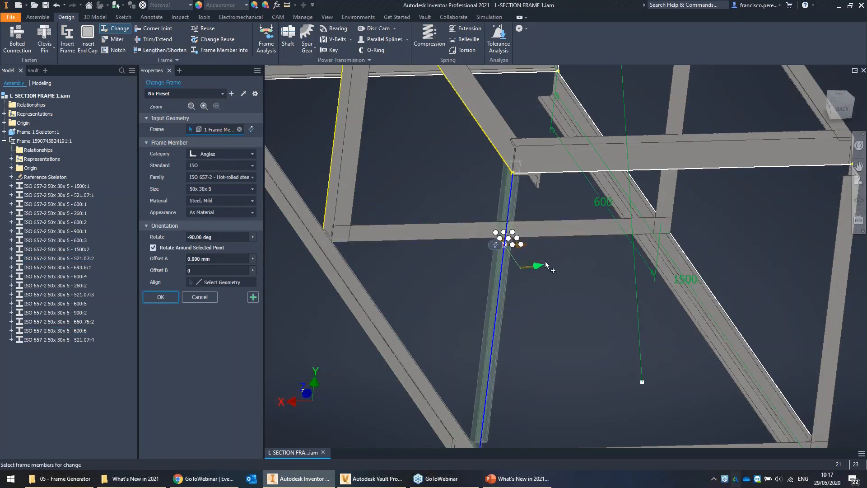
pyautogui.moveTo(590, 254); pyautogui.dragTo(510, 223, button='middle')
pyautogui.click(432, 198)
pyautogui.moveTo(445, 174); pyautogui.dragTo(598, 359, button='middle')
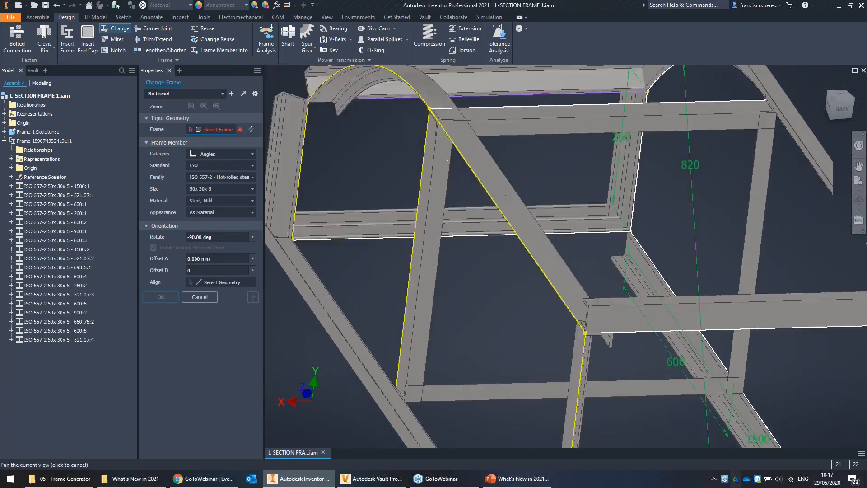
# Step: Select the short upright below the arch's end for changing and rotate it to -55 degrees
pyautogui.scroll(-1, 600, 359)
pyautogui.keyDown('shift'); pyautogui.moveTo(422, 224); pyautogui.dragTo(574, 194, button='middle'); pyautogui.keyUp('shift')
pyautogui.scroll(3, 569, 202)
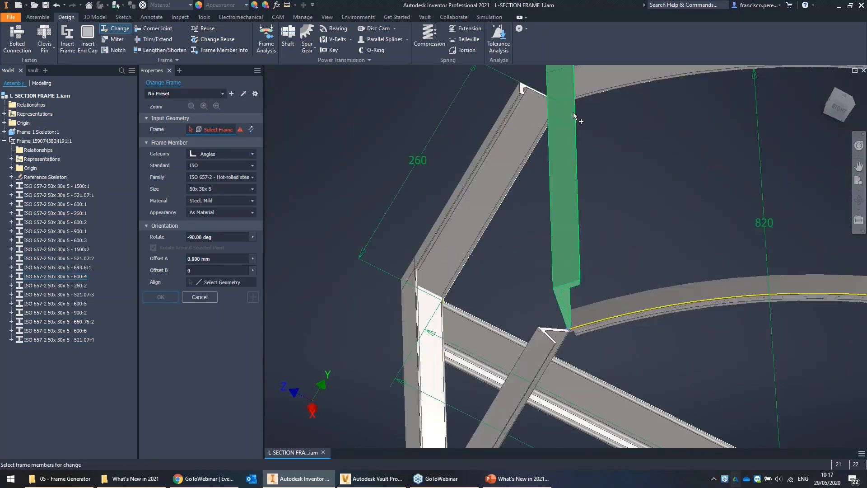
pyautogui.scroll(-4, 590, 215)
pyautogui.scroll(5, 671, 220)
pyautogui.moveTo(671, 220); pyautogui.dragTo(708, 166, button='middle')
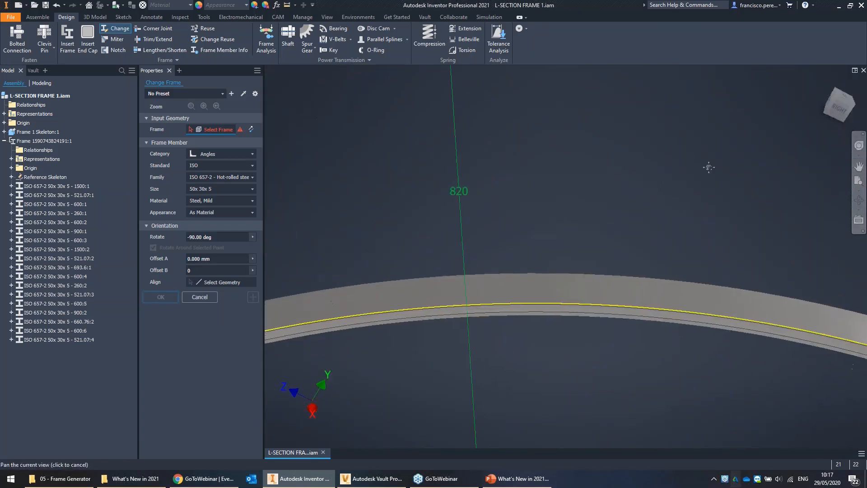
pyautogui.scroll(-5, 705, 162)
pyautogui.scroll(3, 533, 222)
pyautogui.keyDown('shift'); pyautogui.moveTo(533, 232); pyautogui.dragTo(450, 287, button='middle'); pyautogui.keyUp('shift')
pyautogui.scroll(-3, 525, 231)
pyautogui.scroll(3, 447, 231)
pyautogui.click(448, 231)
pyautogui.moveTo(548, 213); pyautogui.dragTo(523, 169)
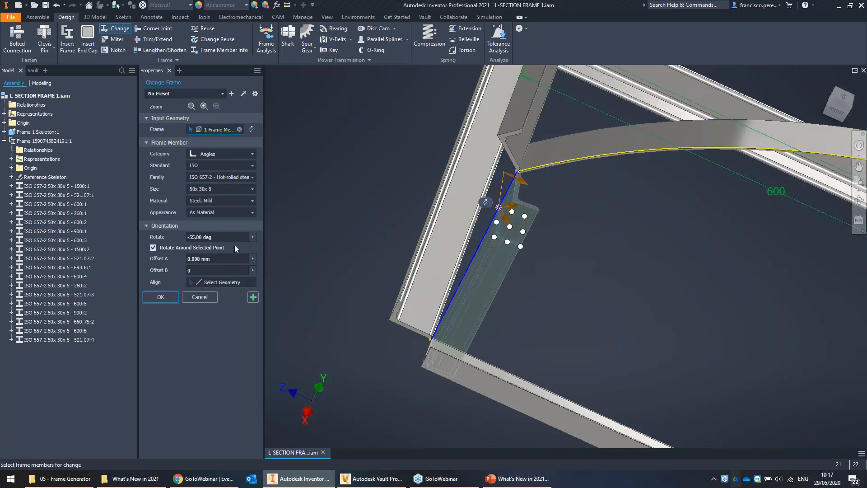
# Step: Align the short upright to neighbouring frame geometry and set its rotation to 180 degrees
pyautogui.click(214, 282)
pyautogui.click(481, 383)
pyautogui.keyDown('shift'); pyautogui.moveTo(436, 266); pyautogui.dragTo(417, 255, button='middle'); pyautogui.keyUp('shift')
pyautogui.click(417, 255)
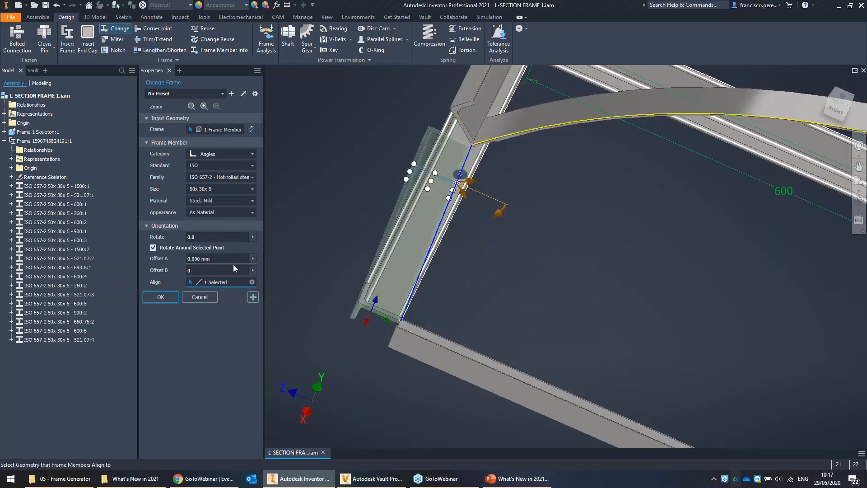
pyautogui.click(217, 237)
pyautogui.write('180')
# Step: Move the short upright's insertion point to the adjacent corner of the profile grid and apply the change
pyautogui.keyDown('shift'); pyautogui.moveTo(434, 194); pyautogui.dragTo(432, 216, button='middle'); pyautogui.keyUp('shift')
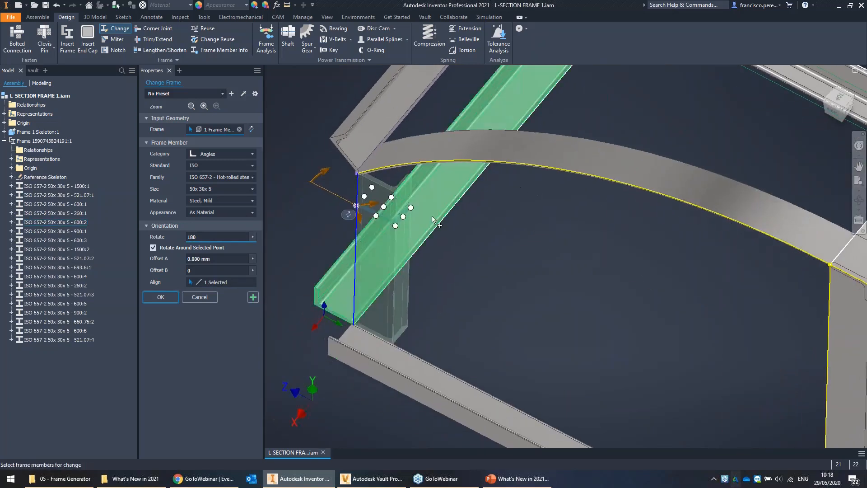
pyautogui.click(372, 188)
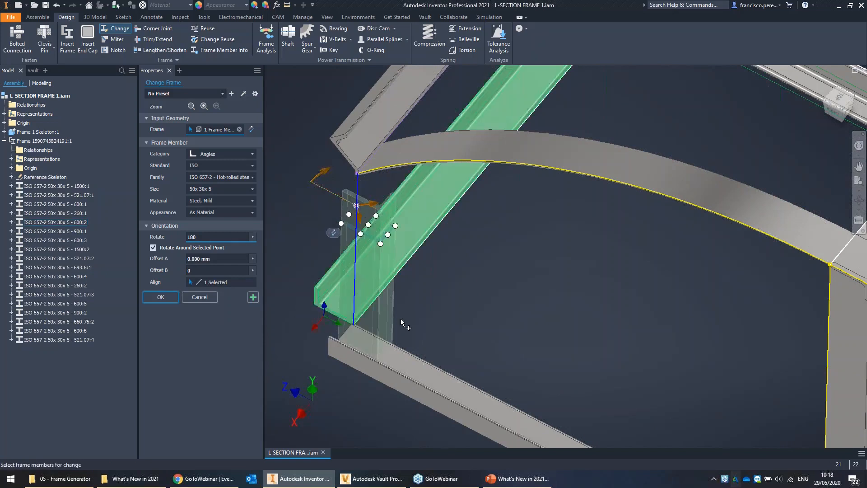
pyautogui.click(253, 297)
pyautogui.scroll(-5, 370, 281)
pyautogui.press('Escape')
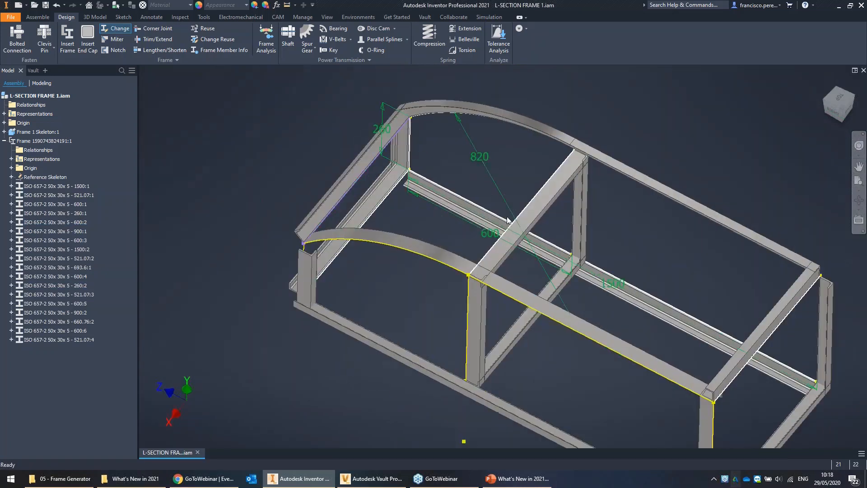
# Step: Close L-SECTION FRAME 1.iam without saving and open Frame 1.iam from the Completed folder
pyautogui.keyDown('shift'); pyautogui.moveTo(507, 217); pyautogui.dragTo(505, 180, button='middle'); pyautogui.keyUp('shift')
pyautogui.click(863, 70)
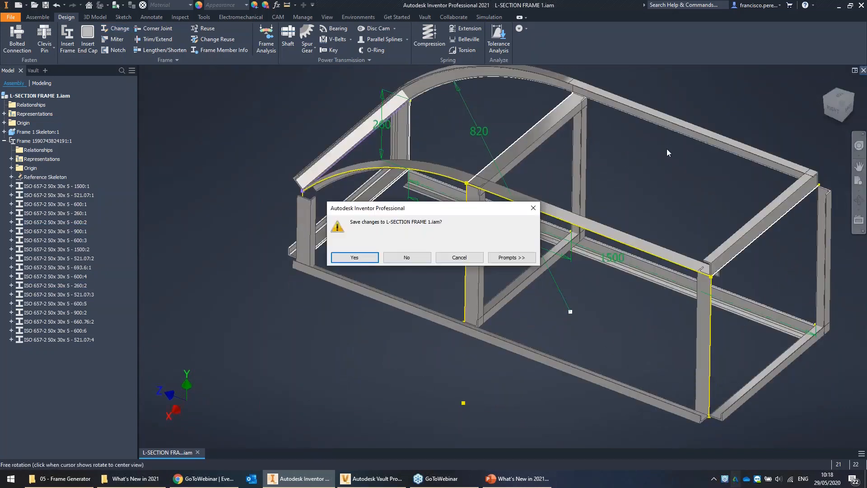
pyautogui.click(408, 257)
pyautogui.click(61, 478)
pyautogui.doubleClick(447, 239)
pyautogui.doubleClick(428, 255)
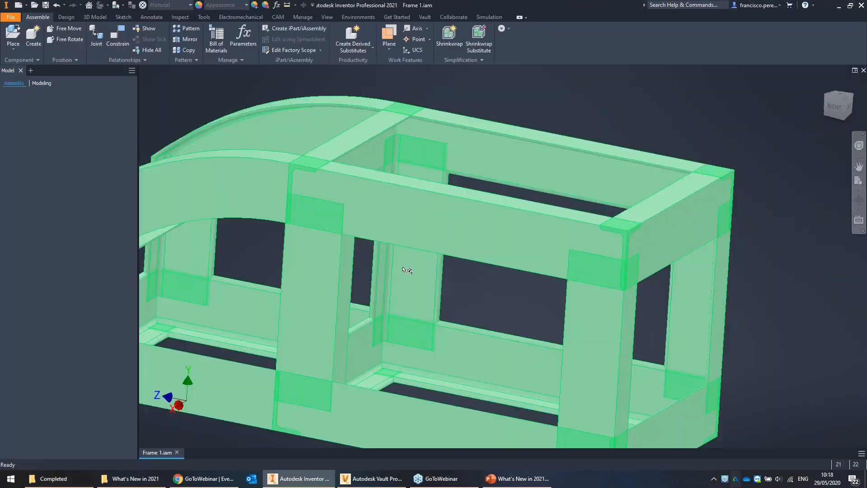
# Step: Examine the 150x75x10 angle frame, especially the joint between the arch and the top crossbeam
pyautogui.click(386, 117)
pyautogui.scroll(-3, 386, 116)
pyautogui.moveTo(444, 102); pyautogui.dragTo(481, 95, button='middle')
pyautogui.click(481, 96)
pyautogui.moveTo(436, 118)
pyautogui.keyDown('shift'); pyautogui.mouseDown(button='middle')
pyautogui.moveTo(459, 109)
pyautogui.moveTo(438, 124)
pyautogui.mouseUp(button='middle'); pyautogui.keyUp('shift')
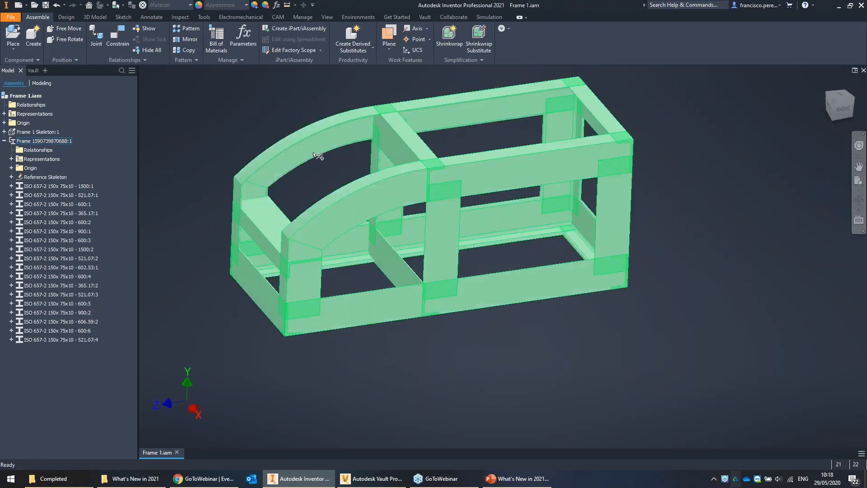
pyautogui.scroll(3, 319, 156)
pyautogui.moveTo(319, 156); pyautogui.dragTo(377, 160, button='middle')
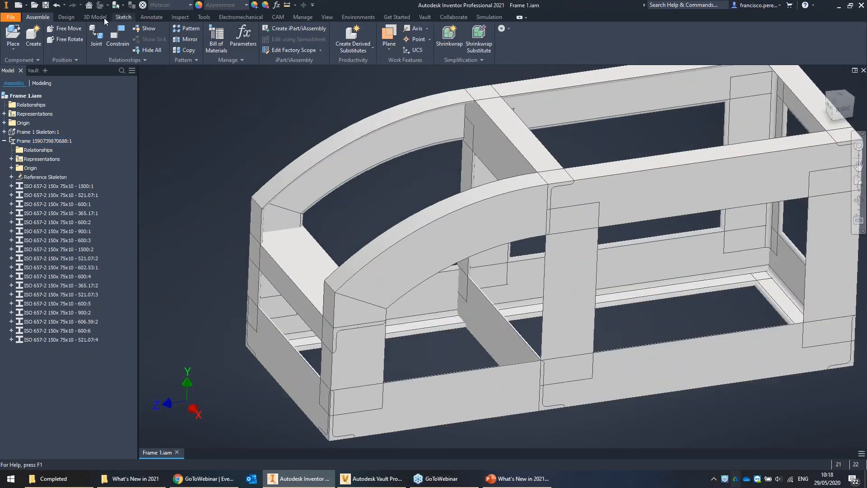
pyautogui.click(69, 17)
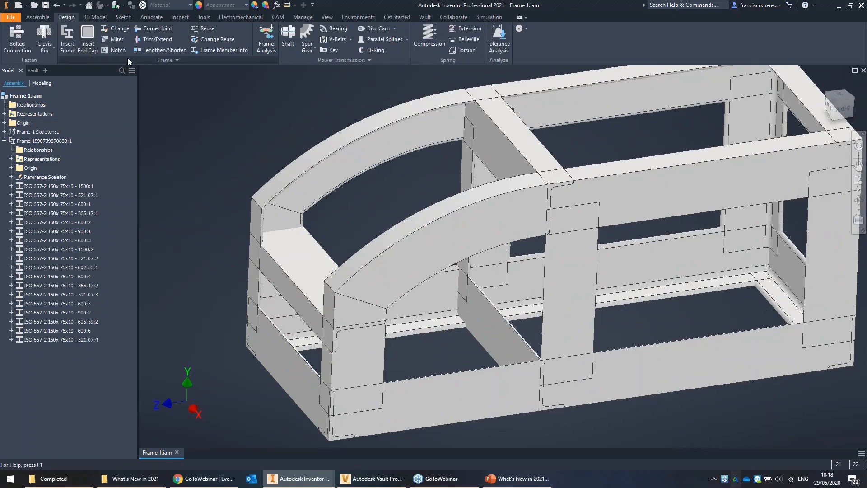
pyautogui.keyDown('shift'); pyautogui.moveTo(539, 131); pyautogui.dragTo(530, 104, button='middle'); pyautogui.keyUp('shift')
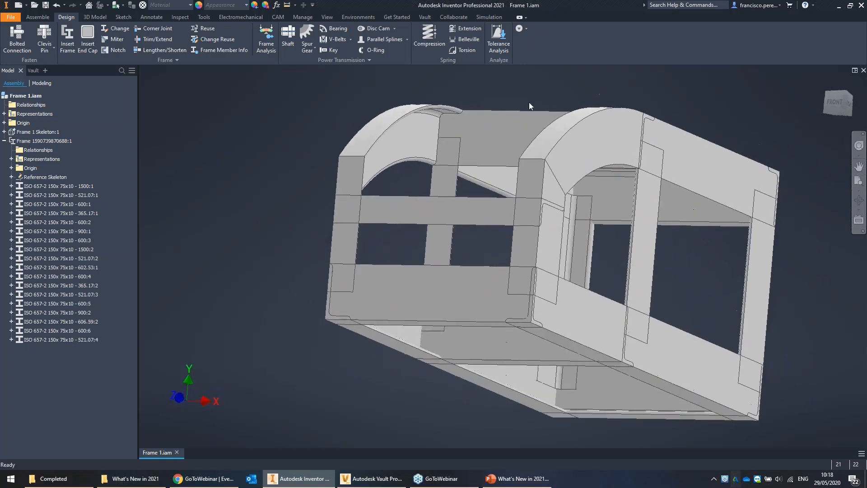
pyautogui.scroll(3, 461, 116)
pyautogui.keyDown('shift'); pyautogui.moveTo(478, 111); pyautogui.dragTo(474, 155, button='middle'); pyautogui.keyUp('shift')
pyautogui.scroll(2, 480, 112)
pyautogui.keyDown('shift'); pyautogui.moveTo(465, 188); pyautogui.dragTo(483, 172, button='middle'); pyautogui.keyUp('shift')
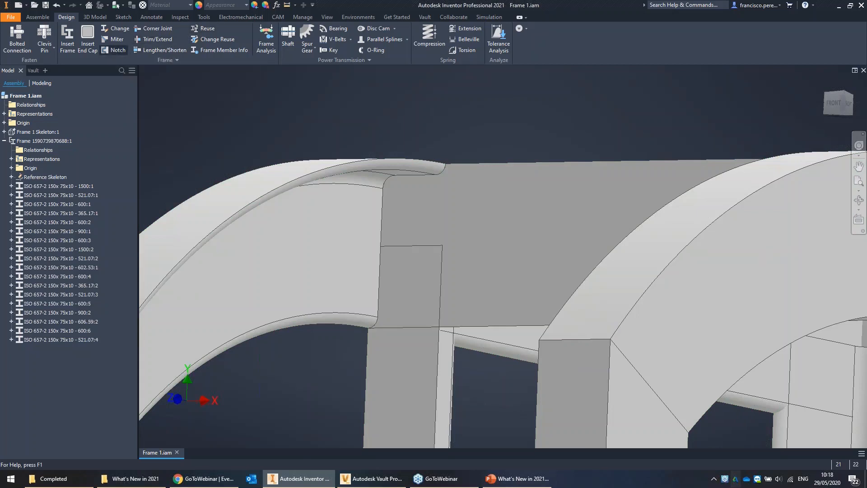
# Step: Set up a notch on the top crossbeam with the arch and the adjoining top rail as notch tools
pyautogui.click(114, 50)
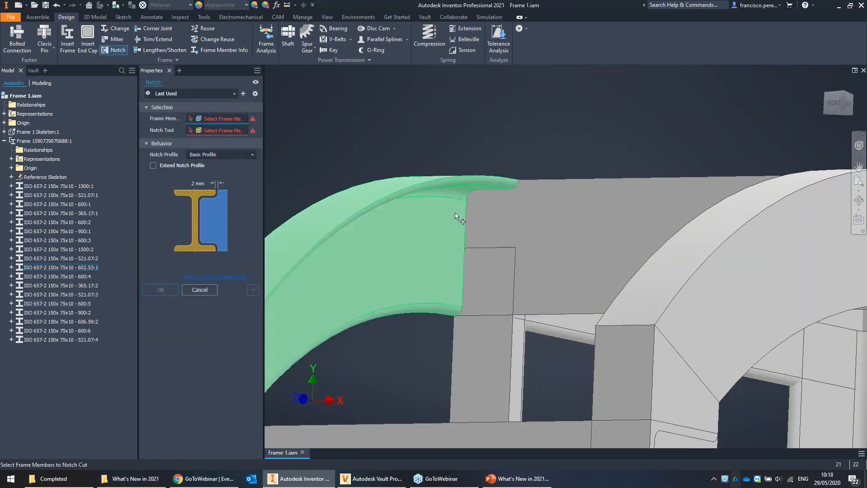
pyautogui.click(532, 206)
pyautogui.click(218, 131)
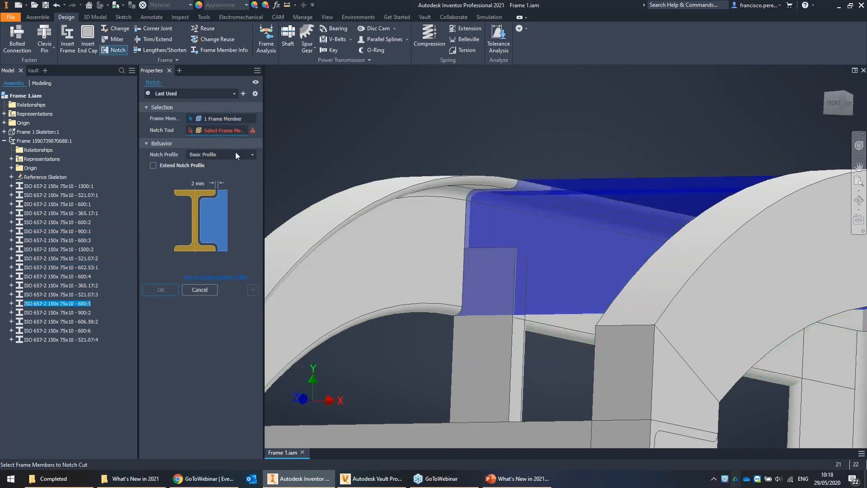
pyautogui.click(427, 224)
pyautogui.scroll(3, 567, 151)
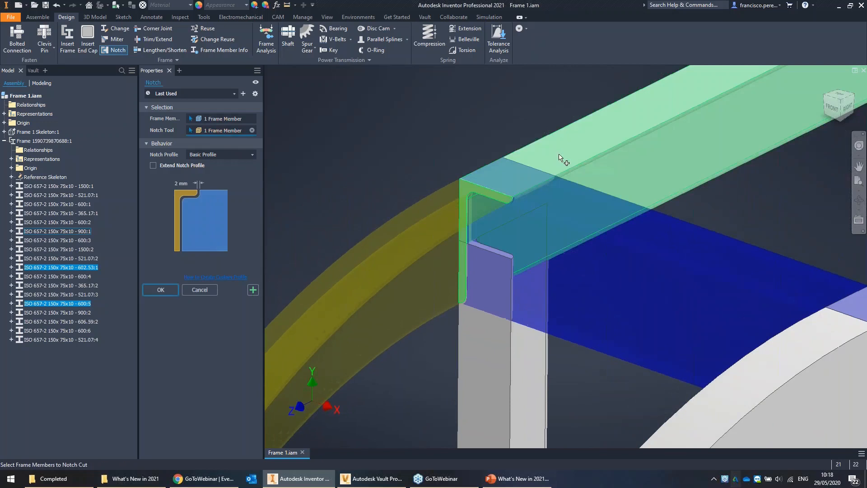
pyautogui.click(571, 145)
pyautogui.scroll(-3, 571, 184)
pyautogui.keyDown('shift'); pyautogui.moveTo(582, 229); pyautogui.dragTo(533, 212, button='middle'); pyautogui.keyUp('shift')
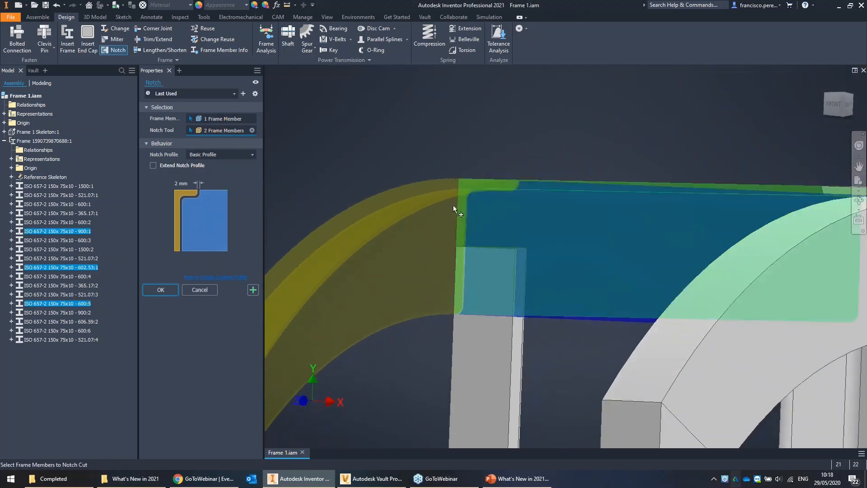
# Step: Set the notch clearance to 3 mm
pyautogui.click(183, 184)
pyautogui.click(183, 184)
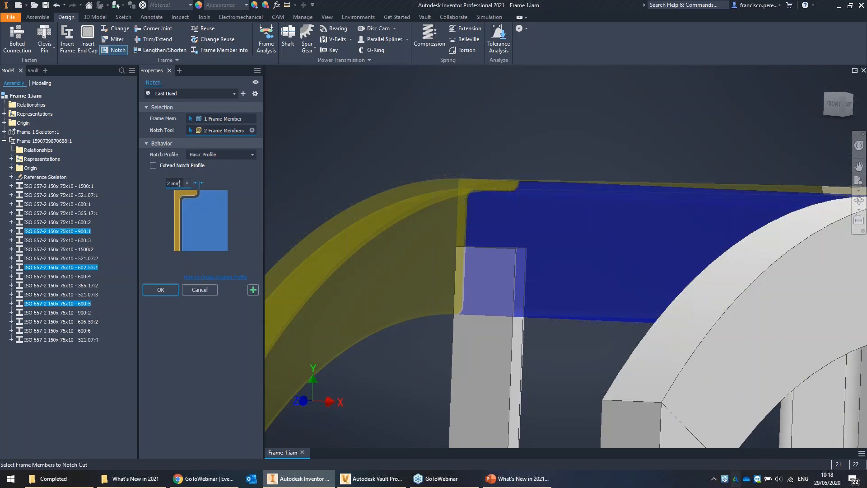
pyautogui.moveTo(183, 179); pyautogui.dragTo(166, 182)
pyautogui.write('3')
pyautogui.scroll(5, 492, 195)
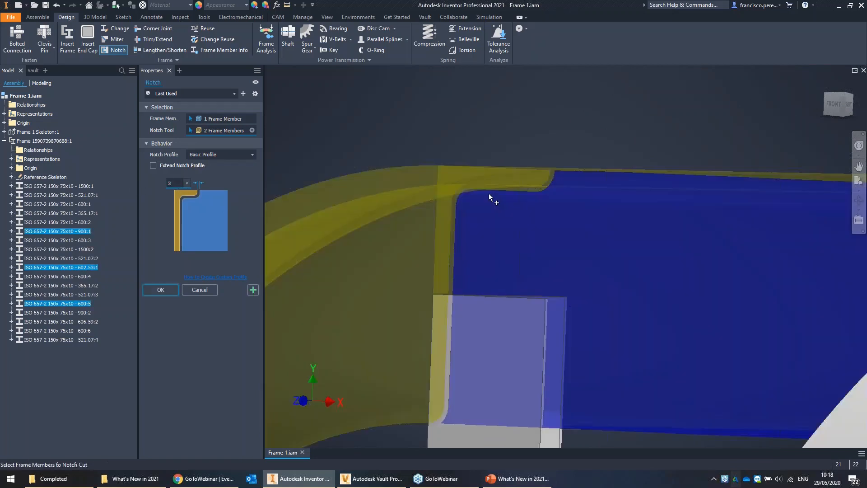
pyautogui.scroll(-3, 427, 188)
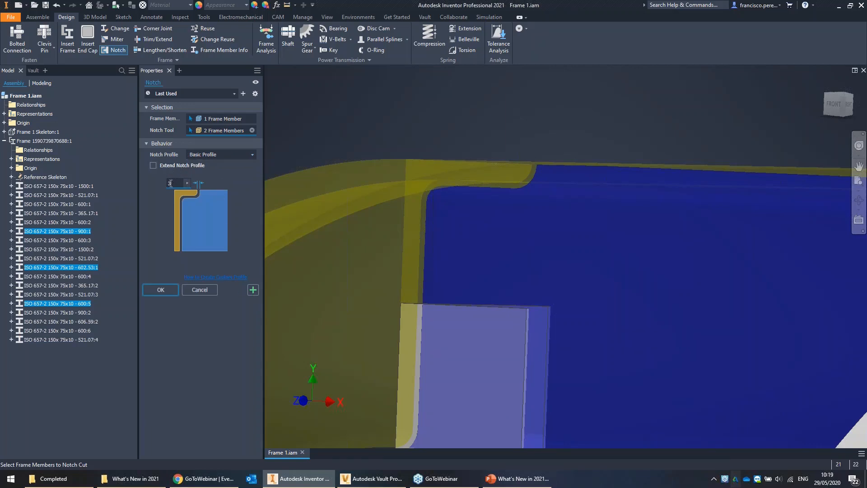
pyautogui.write('0')
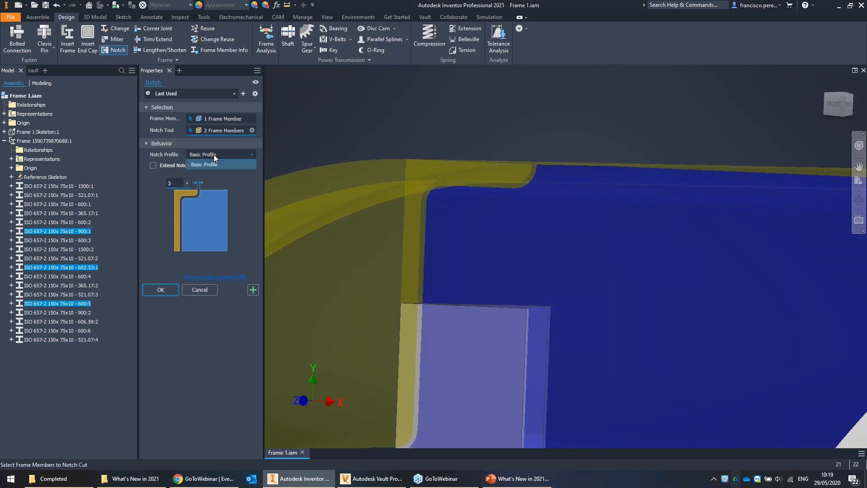
# Step: Apply the Basic Profile notch to the crossbeam and inspect the joint with the arch
pyautogui.click(160, 290)
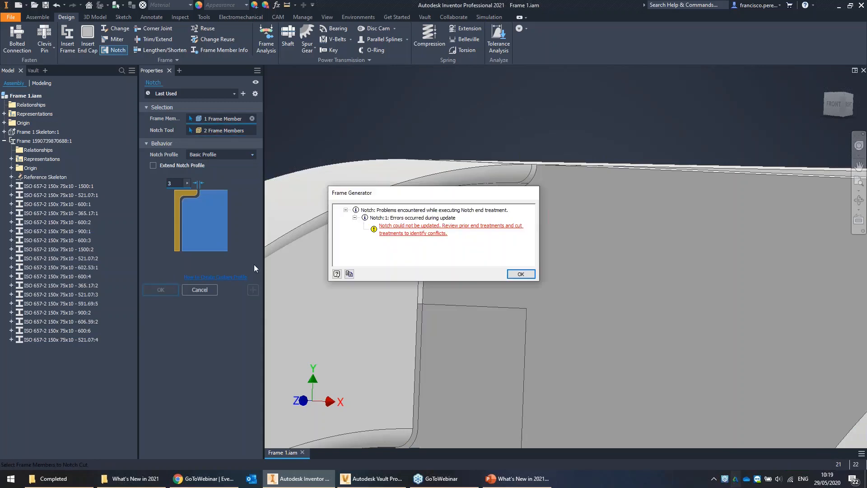
pyautogui.click(521, 274)
pyautogui.scroll(3, 482, 219)
pyautogui.moveTo(483, 190)
pyautogui.keyDown('shift'); pyautogui.mouseDown(button='middle')
pyautogui.moveTo(500, 153)
pyautogui.moveTo(488, 201)
pyautogui.moveTo(468, 215)
pyautogui.moveTo(487, 203)
pyautogui.mouseUp(button='middle'); pyautogui.keyUp('shift')
pyautogui.scroll(-5, 477, 188)
pyautogui.scroll(6, 488, 204)
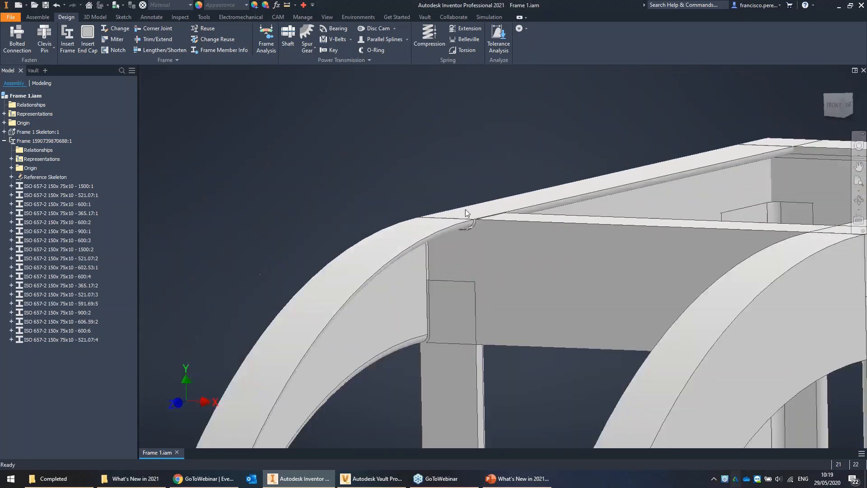
# Step: Open the Frame with Reference Component assembly from the What's New in 2021 folder structure
pyautogui.click(14, 17)
pyautogui.click(44, 73)
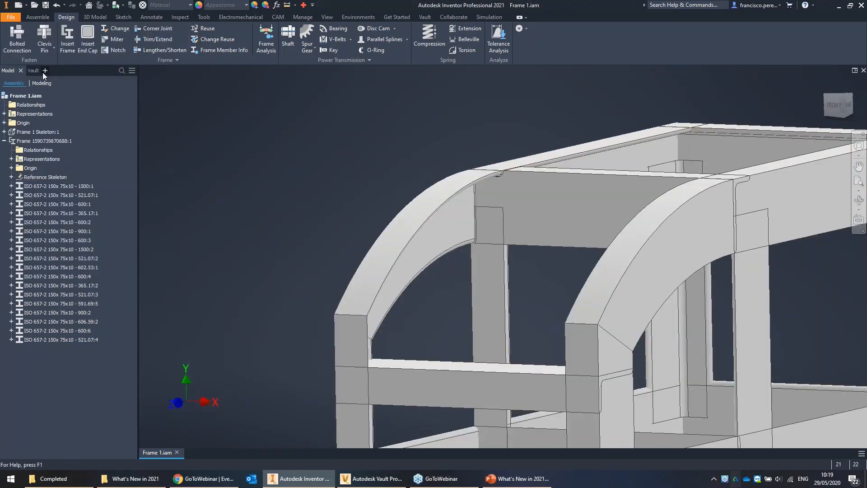
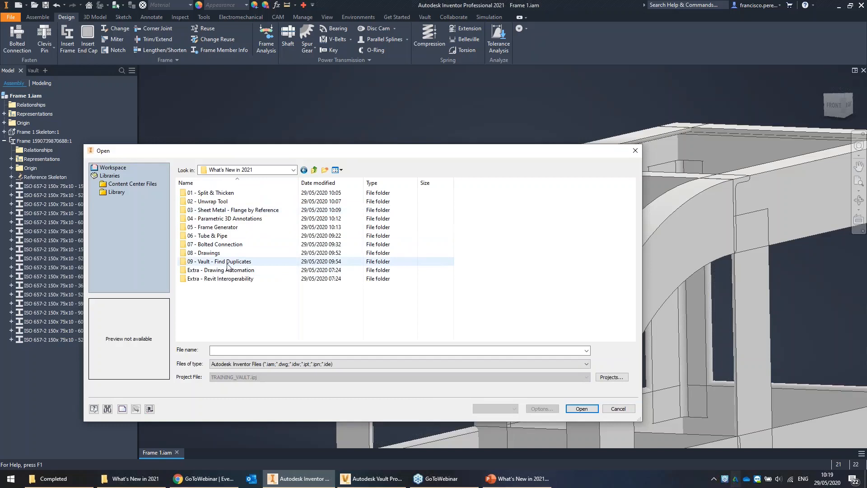
pyautogui.doubleClick(215, 244)
pyautogui.click(213, 219)
pyautogui.press('BackSpace')
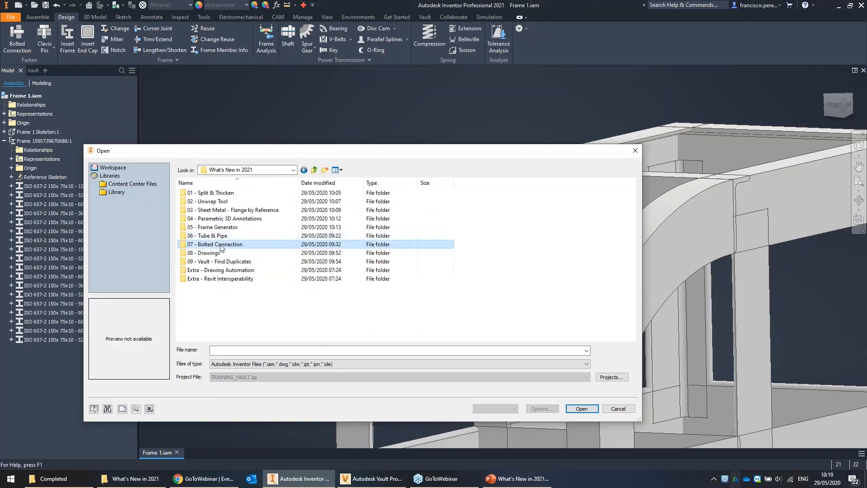
pyautogui.doubleClick(212, 253)
pyautogui.press('BackSpace')
pyautogui.doubleClick(212, 253)
pyautogui.click(226, 210)
pyautogui.doubleClick(234, 211)
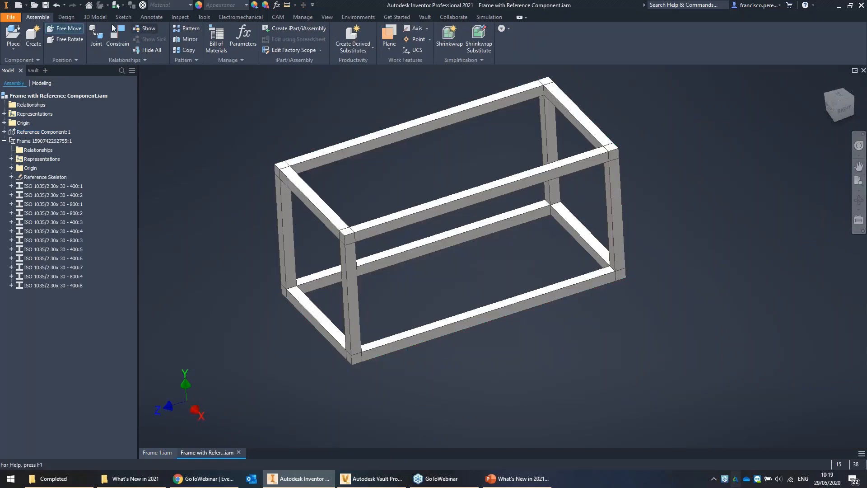
# Step: Start a notch with the short top end rail and the adjoining vertical corner post as the frame members to cut
pyautogui.click(66, 17)
pyautogui.scroll(-3, 252, 112)
pyautogui.click(114, 50)
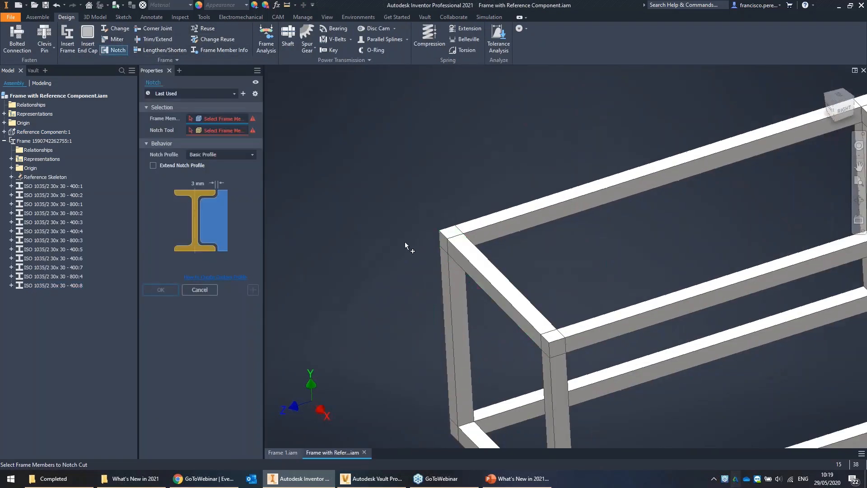
pyautogui.click(470, 255)
pyautogui.click(446, 267)
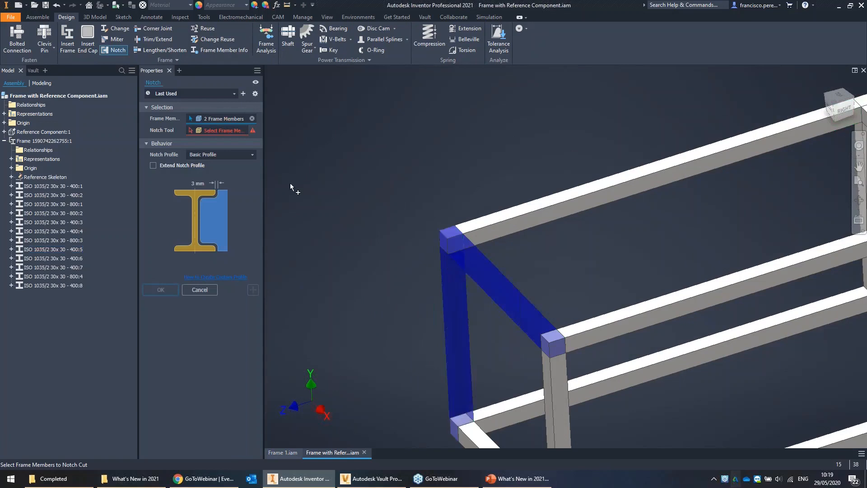
# Step: Compare the Custom I, Custom C and Custom T notch profile templates, finishing on Basic Profile
pyautogui.click(228, 154)
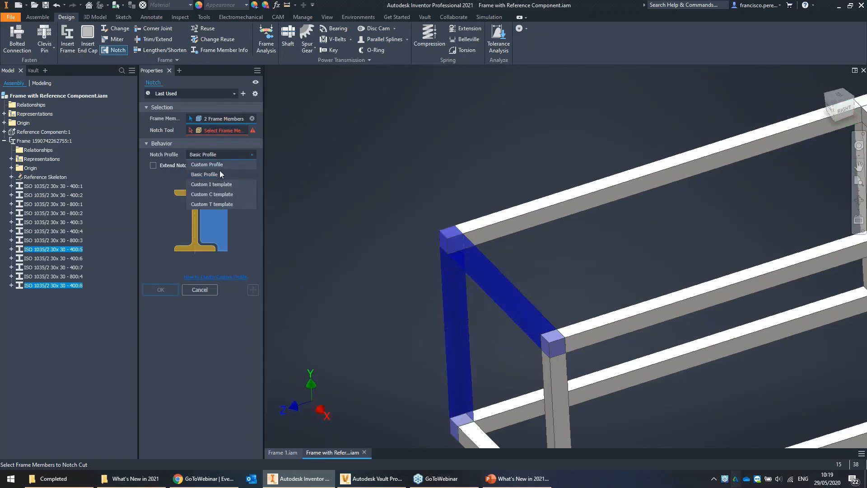
pyautogui.click(211, 184)
pyautogui.click(221, 154)
pyautogui.click(203, 194)
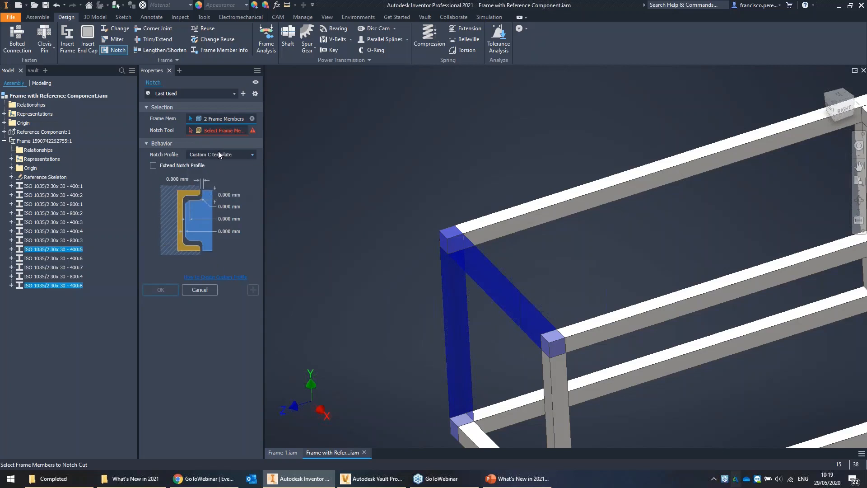
pyautogui.click(218, 153)
pyautogui.click(216, 204)
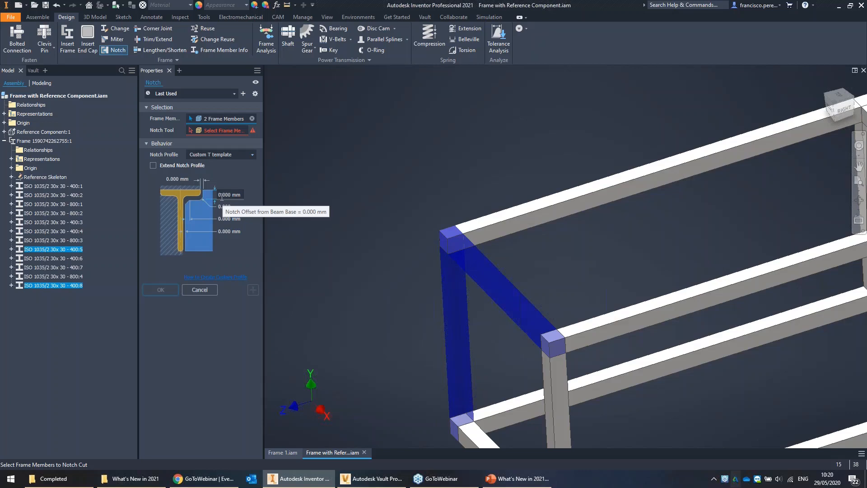
pyautogui.click(218, 155)
pyautogui.click(213, 175)
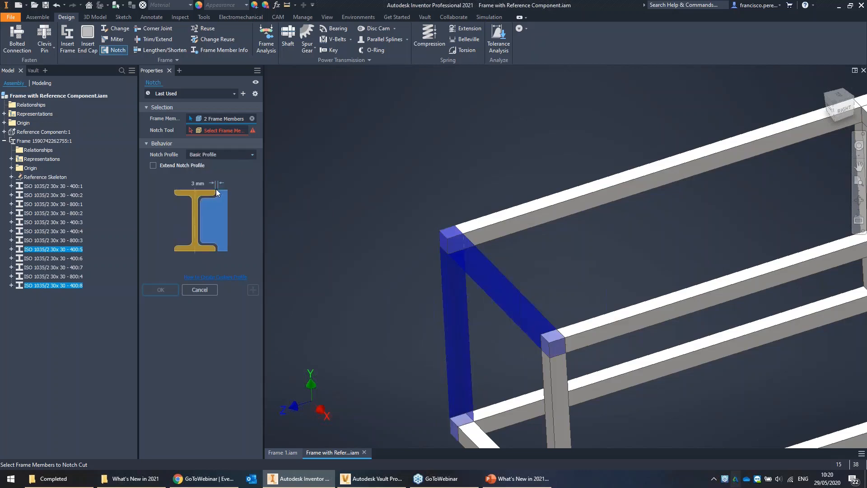
# Step: Try the Custom I template as the notch profile for the two selected frame members
pyautogui.click(197, 183)
pyautogui.click(212, 155)
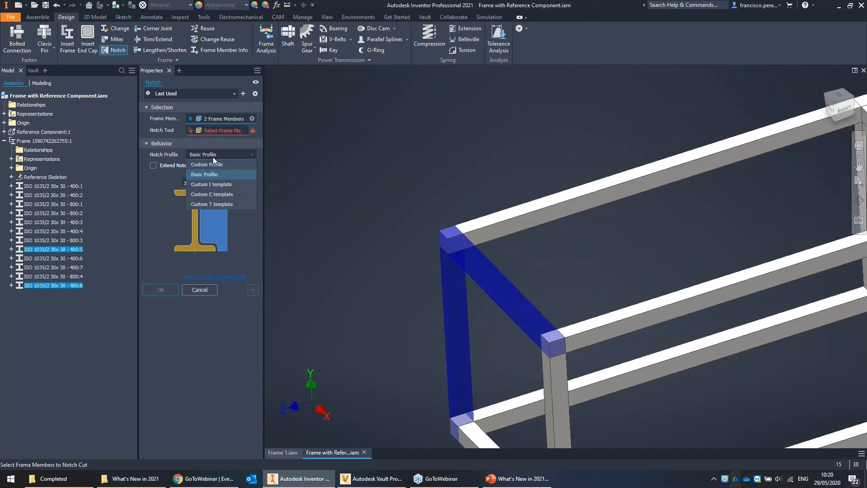
pyautogui.click(221, 184)
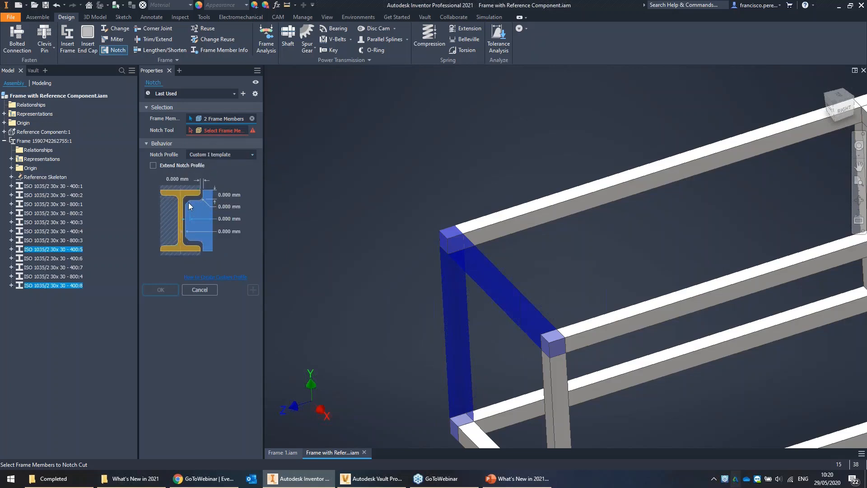
pyautogui.click(187, 204)
pyautogui.press('Escape')
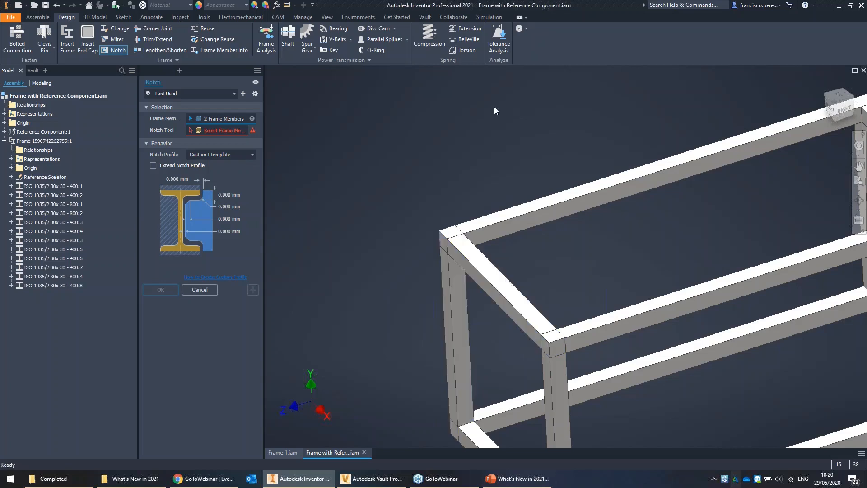
# Step: Close the Frame with Reference Component assembly
pyautogui.click(863, 70)
pyautogui.click(418, 263)
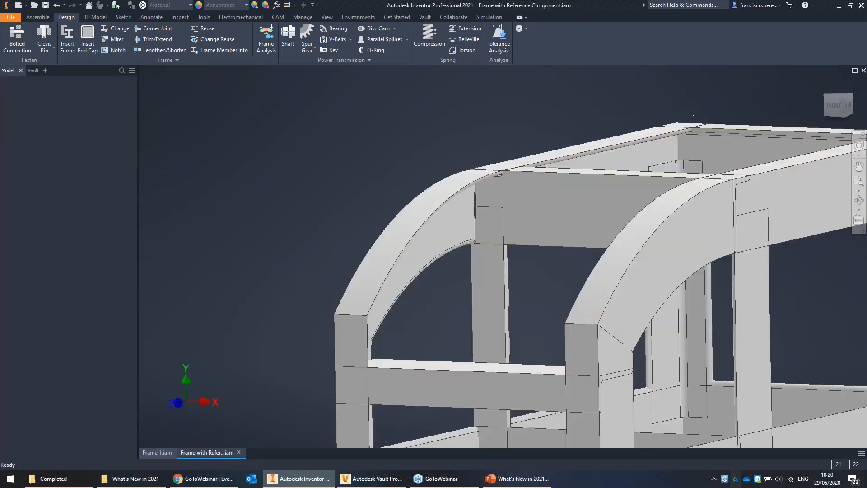
# Step: Change the middle upright on the near side of Frame 1 to an ISO 657-2 angle, size 90x 75x13, accepting the replacement file
pyautogui.scroll(-2, 420, 253)
pyautogui.moveTo(451, 280); pyautogui.dragTo(456, 246, button='middle')
pyautogui.keyDown('shift'); pyautogui.moveTo(555, 252); pyautogui.dragTo(582, 212, button='middle'); pyautogui.keyUp('shift')
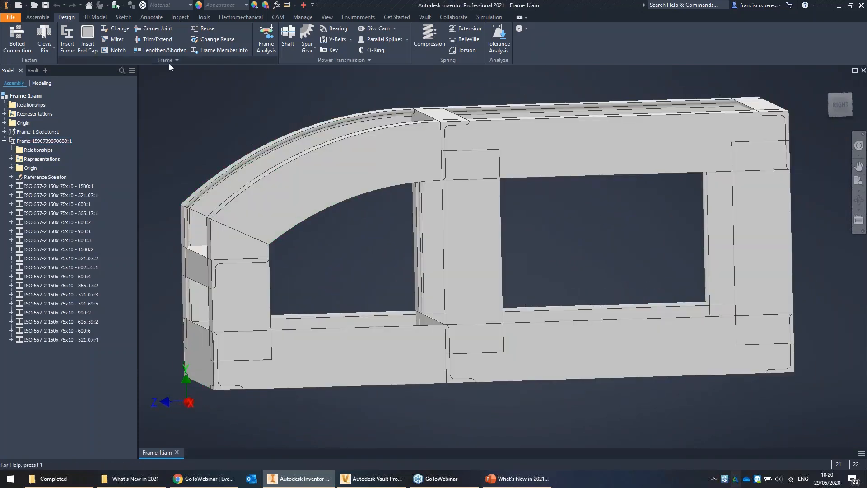
pyautogui.click(110, 28)
pyautogui.click(538, 236)
pyautogui.click(221, 189)
pyautogui.click(221, 241)
pyautogui.click(161, 297)
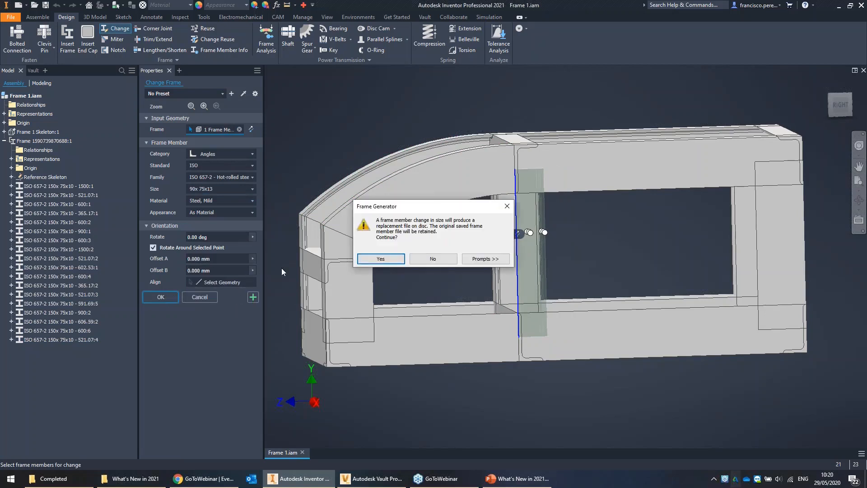
pyautogui.click(381, 256)
# Step: Edit the frame in place, delete the three other 150x 75x10 uprights of length 521.07 with Frame Generator, and return to the main assembly
pyautogui.click(651, 232)
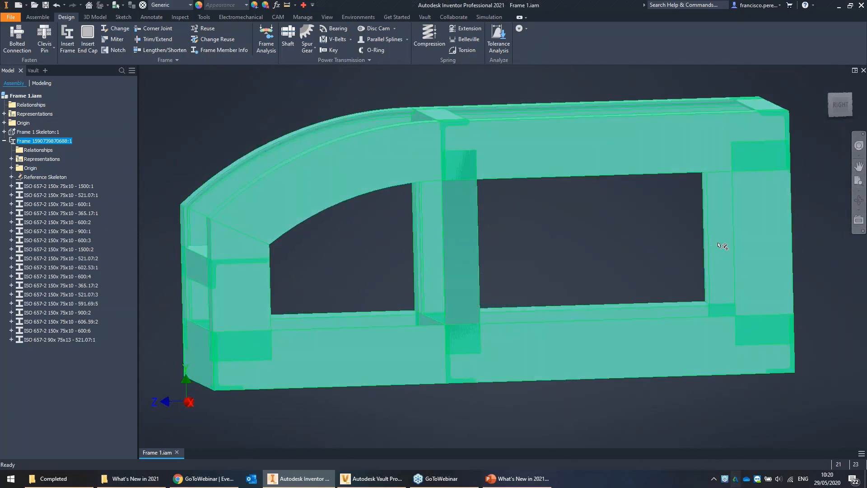
pyautogui.doubleClick(744, 206)
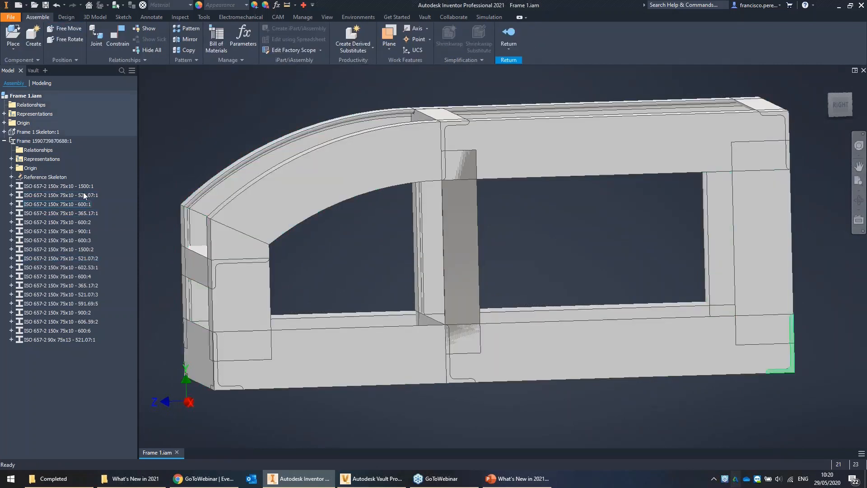
pyautogui.click(63, 258)
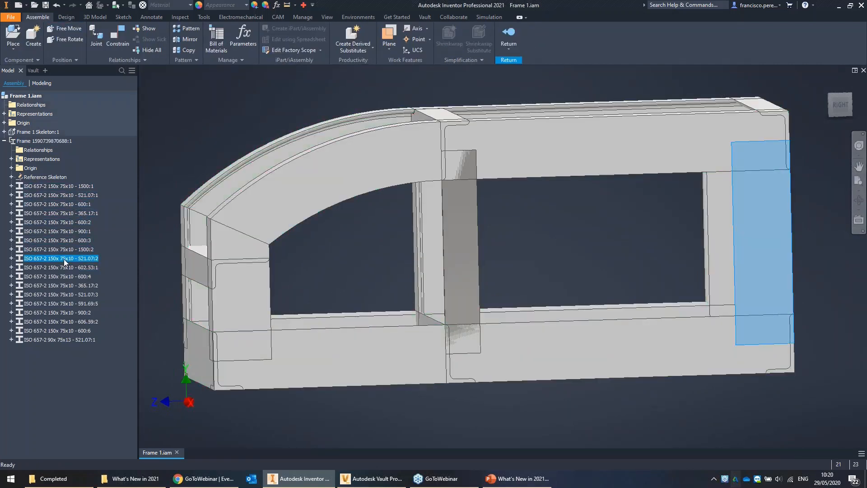
pyautogui.rightClick(64, 259)
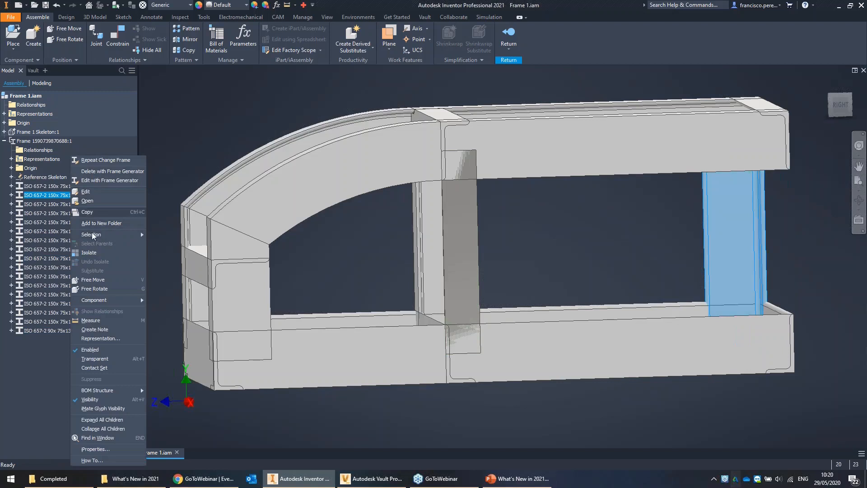
pyautogui.click(43, 195)
pyautogui.rightClick(43, 195)
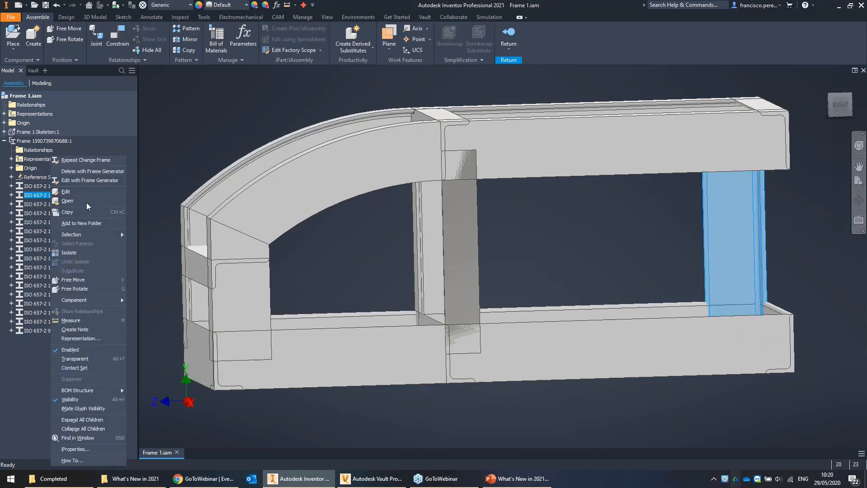
pyautogui.click(87, 172)
pyautogui.keyDown('shift'); pyautogui.moveTo(627, 214); pyautogui.dragTo(573, 215, button='middle'); pyautogui.keyUp('shift')
pyautogui.click(474, 212)
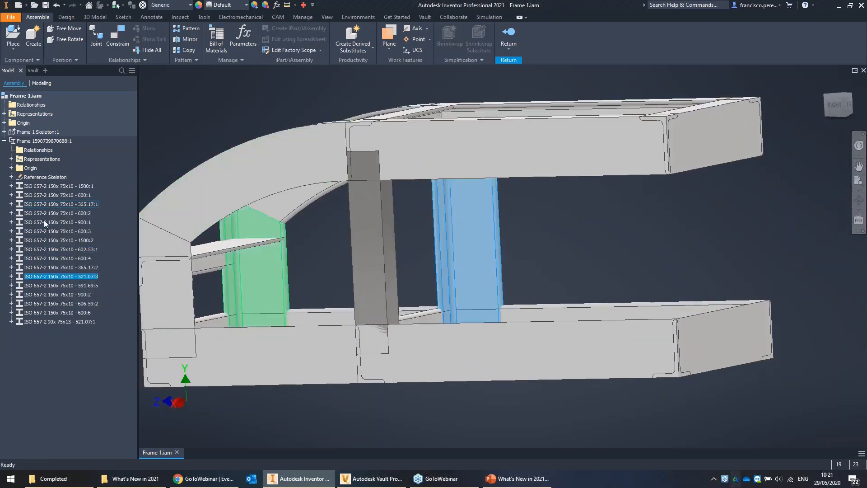
pyautogui.rightClick(54, 276)
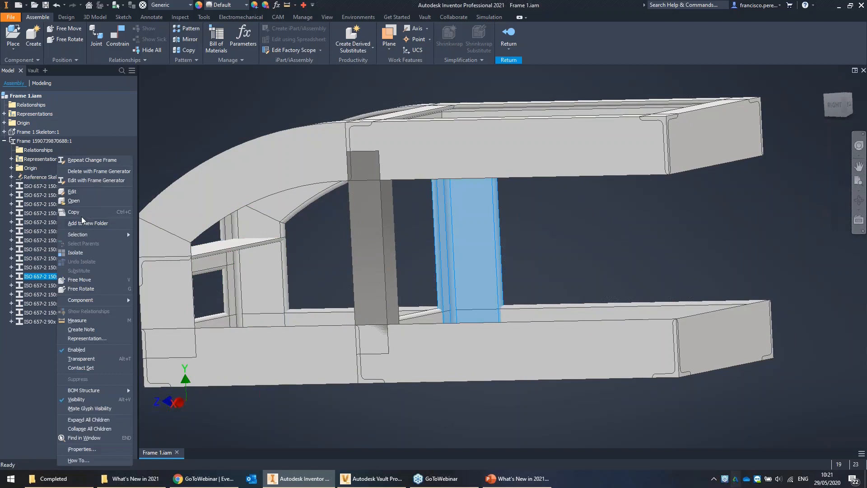
pyautogui.click(86, 172)
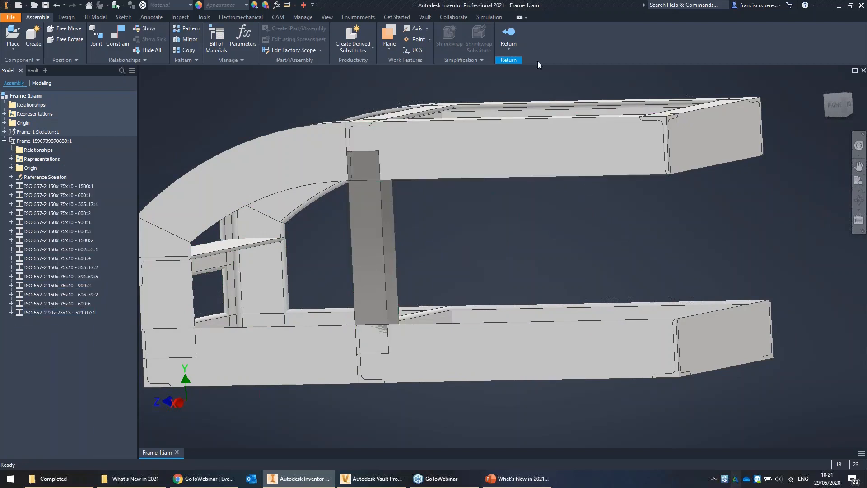
pyautogui.click(498, 31)
# Step: Make the Frame 1 Skeleton visible so the vacant upright lines can be selected
pyautogui.press('v')
pyautogui.rightClick(32, 133)
pyautogui.press('v')
pyautogui.keyDown('shift'); pyautogui.moveTo(530, 215); pyautogui.dragTo(533, 201, button='middle'); pyautogui.keyUp('shift')
pyautogui.click(388, 209)
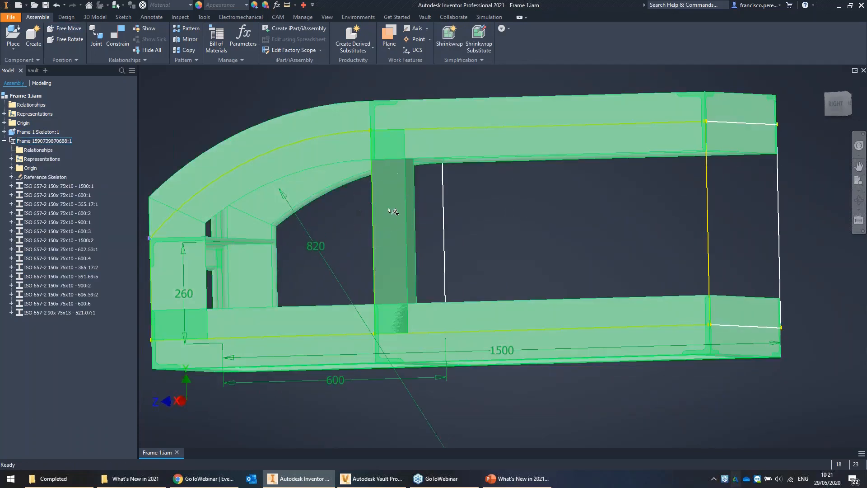
pyautogui.click(446, 199)
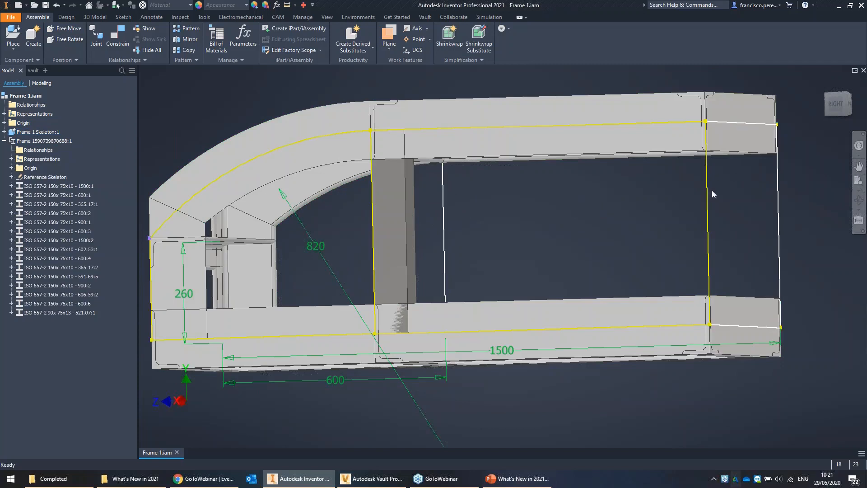
# Step: Reuse the 90x 75x13 upright on the three vacant vertical skeleton lines, applying a rotation of 180 deg
pyautogui.click(66, 16)
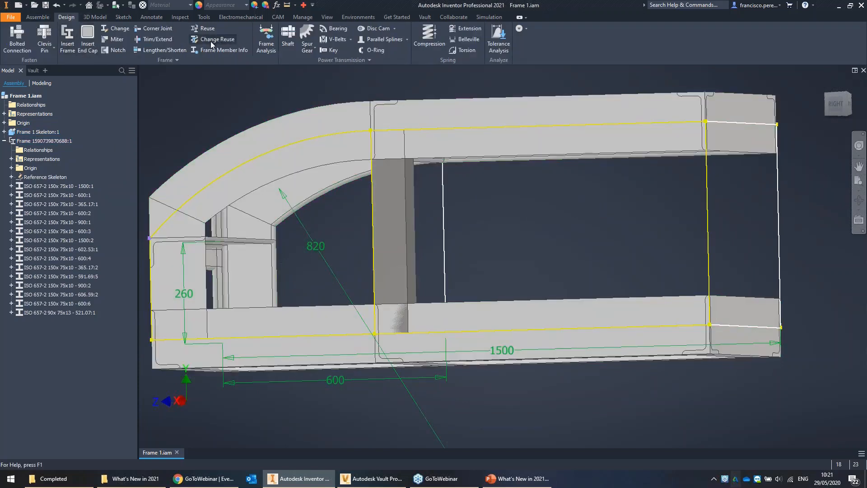
pyautogui.click(204, 28)
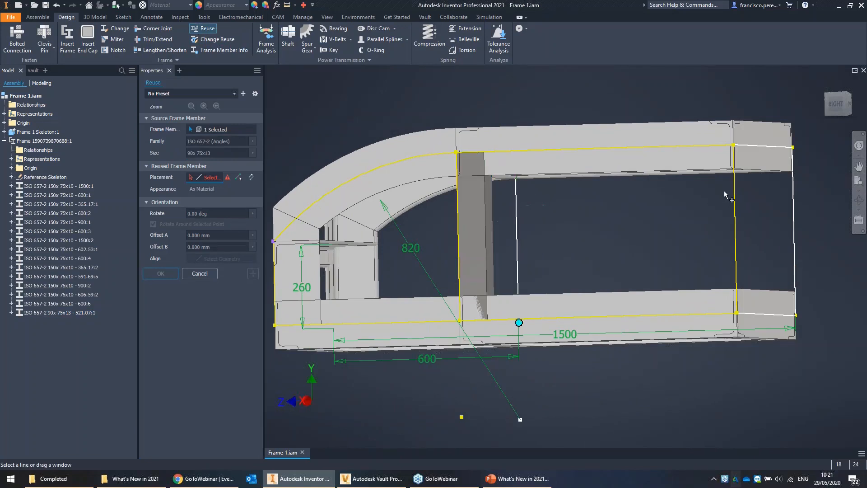
pyautogui.click(517, 208)
pyautogui.click(794, 271)
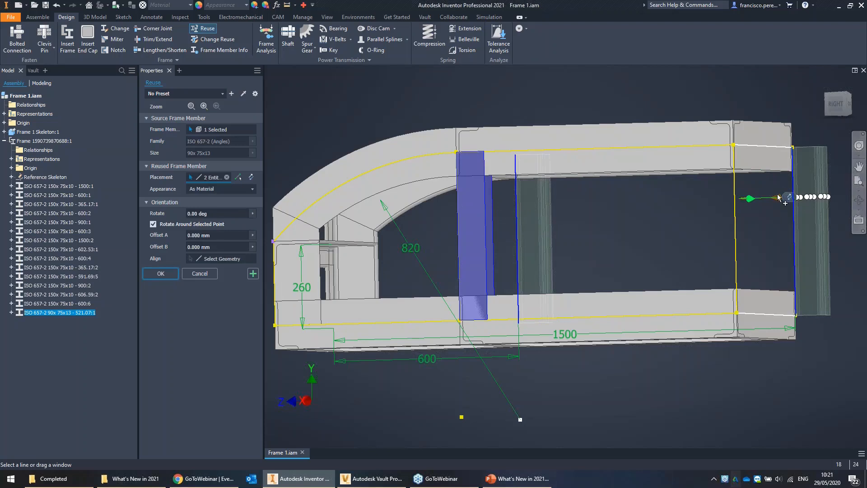
pyautogui.click(736, 218)
pyautogui.moveTo(653, 173)
pyautogui.keyDown('shift'); pyautogui.mouseDown(button='middle')
pyautogui.moveTo(639, 178)
pyautogui.moveTo(624, 292)
pyautogui.mouseUp(button='middle'); pyautogui.keyUp('shift')
pyautogui.moveTo(643, 307); pyautogui.dragTo(746, 348)
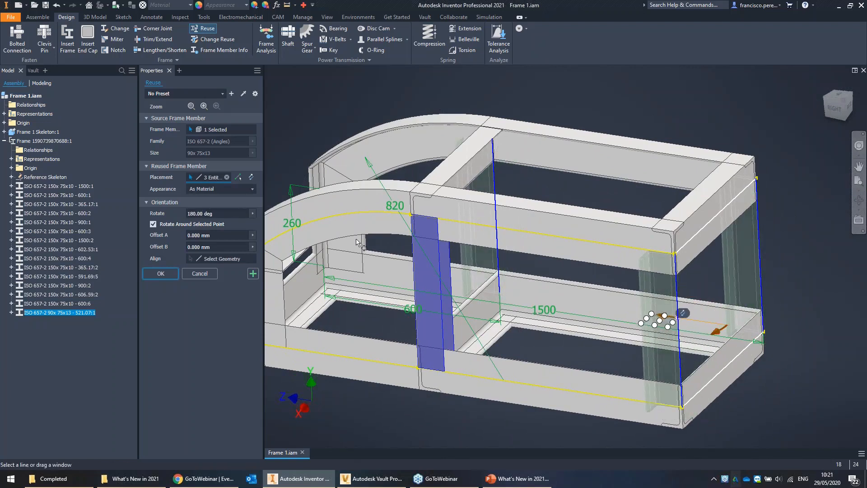
pyautogui.click(177, 273)
pyautogui.keyDown('shift'); pyautogui.moveTo(541, 154); pyautogui.dragTo(526, 145, button='middle'); pyautogui.keyUp('shift')
pyautogui.keyDown('shift'); pyautogui.moveTo(415, 151); pyautogui.dragTo(456, 136, button='middle'); pyautogui.keyUp('shift')
pyautogui.scroll(5, 456, 133)
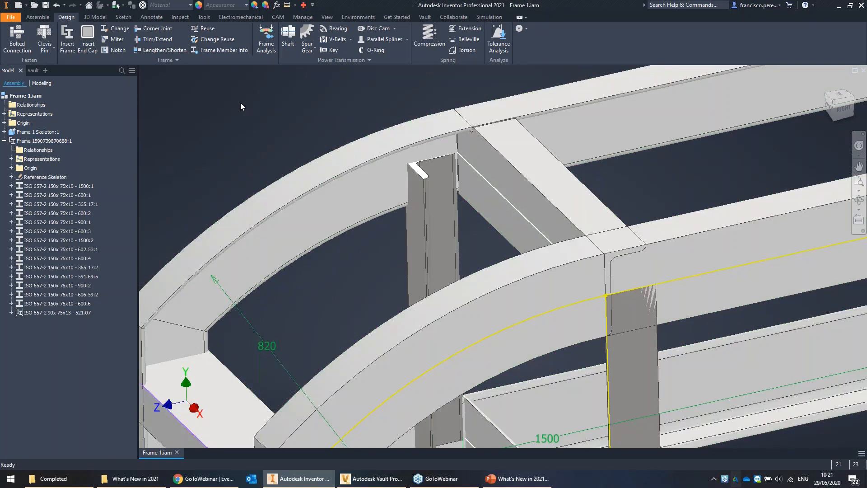
pyautogui.scroll(-4, 245, 99)
pyautogui.moveTo(246, 103); pyautogui.dragTo(384, 118, button='middle')
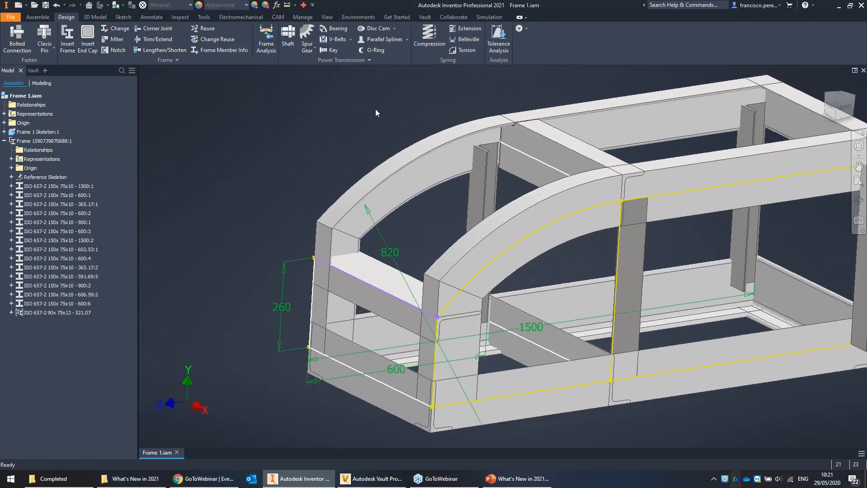
# Step: Close Frame 1.iam and open AirSystemAssy.iam from the 06 - Tube & Pipe folder
pyautogui.click(177, 452)
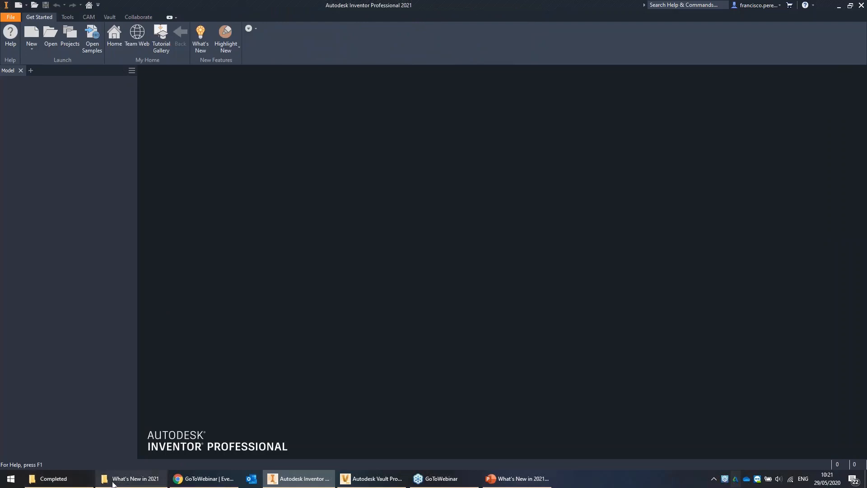
pyautogui.click(131, 478)
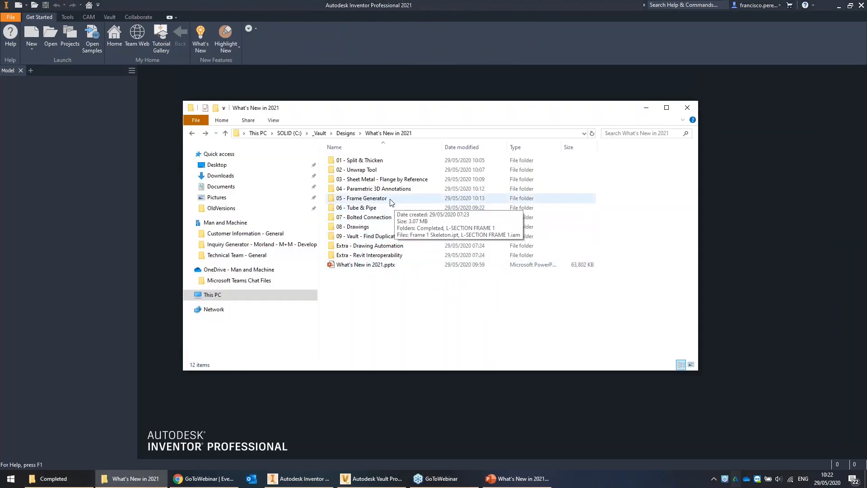
pyautogui.doubleClick(379, 207)
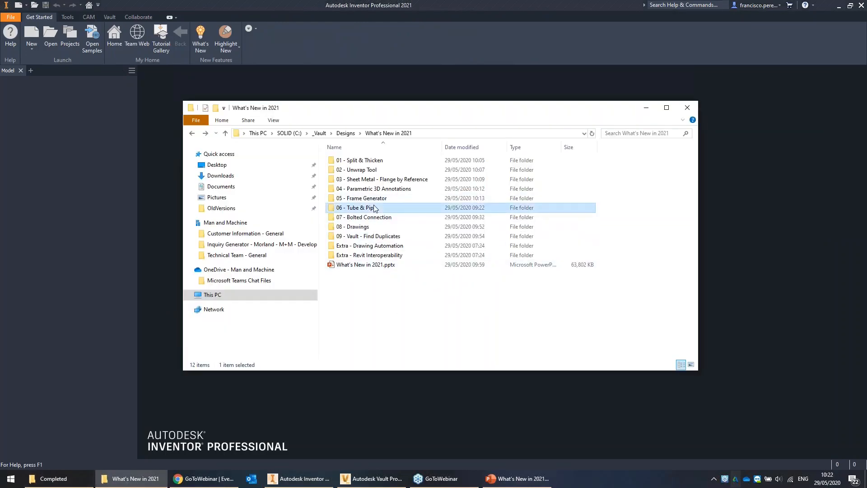
pyautogui.doubleClick(359, 189)
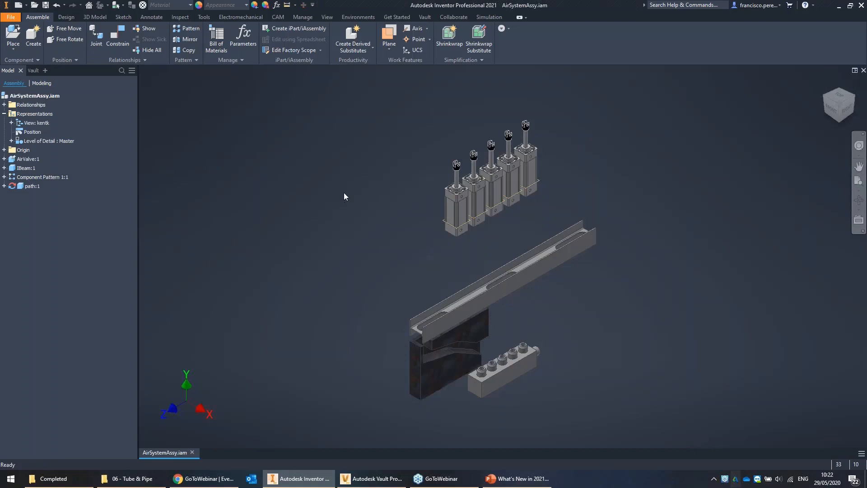
# Step: Enter the Tube and Pipe environment for the air system assembly and create a run with a new route
pyautogui.keyDown('shift'); pyautogui.moveTo(426, 241); pyautogui.dragTo(414, 227, button='middle'); pyautogui.keyUp('shift')
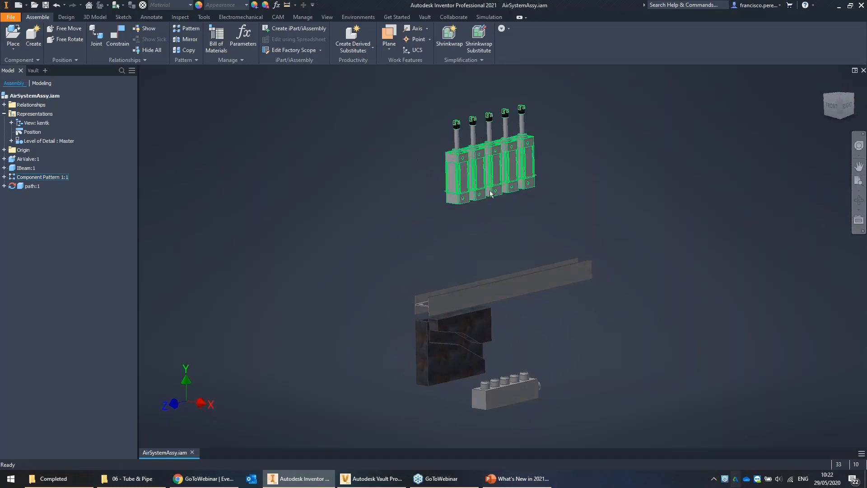
pyautogui.scroll(5, 500, 210)
pyautogui.keyDown('shift'); pyautogui.moveTo(500, 163); pyautogui.dragTo(415, 79, button='middle'); pyautogui.keyUp('shift')
pyautogui.moveTo(521, 171); pyautogui.dragTo(486, 176, button='middle')
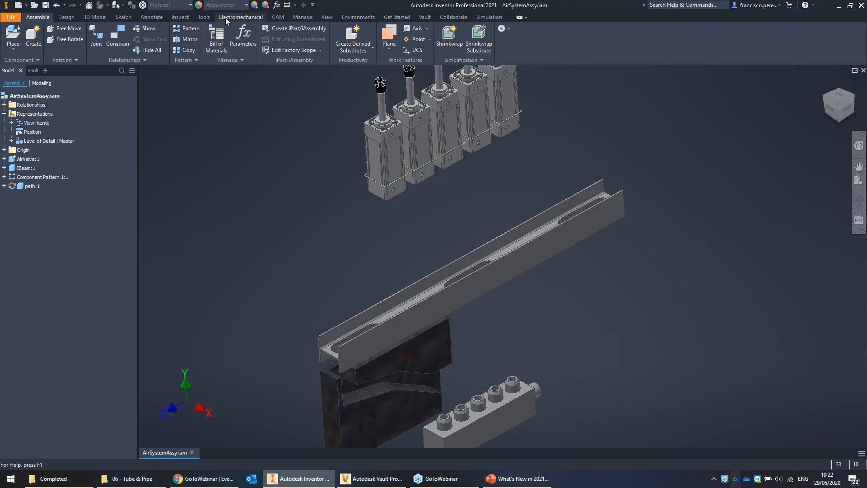
pyautogui.click(357, 18)
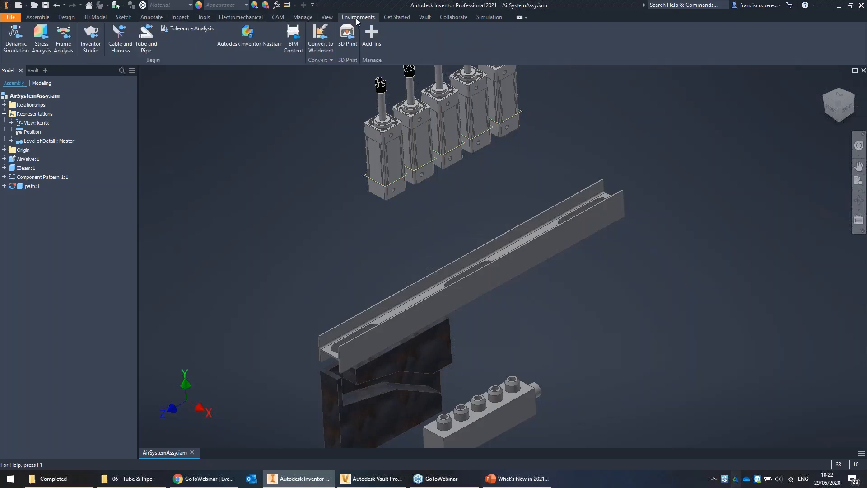
pyautogui.click(154, 47)
pyautogui.click(260, 186)
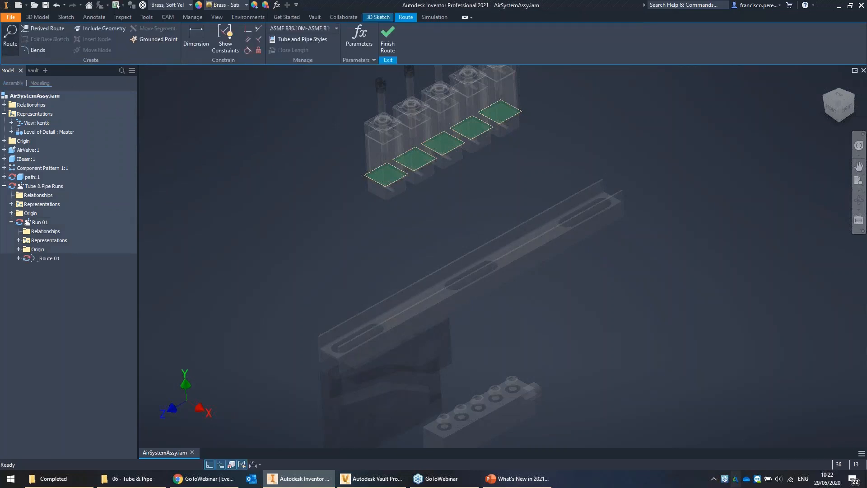
# Step: Start the Route tool and dock its properties beside a narrower model browser
pyautogui.click(10, 36)
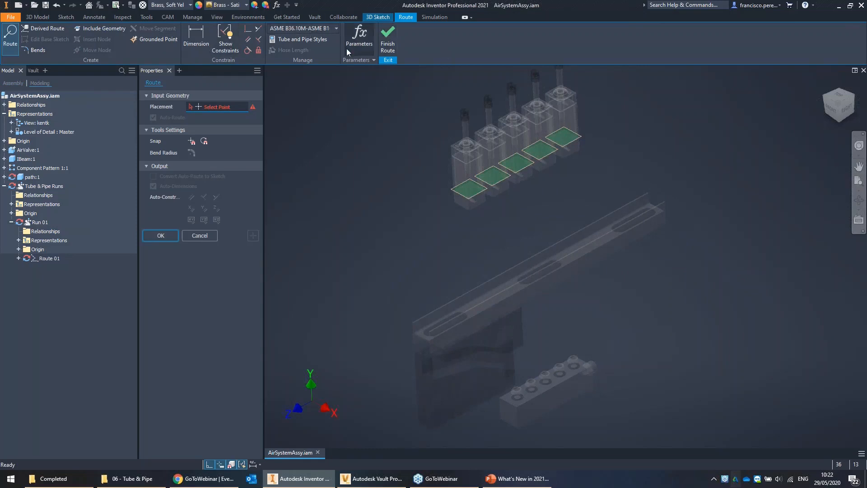
pyautogui.moveTo(206, 72); pyautogui.dragTo(254, 109)
pyautogui.moveTo(201, 69); pyautogui.dragTo(15, 80)
pyautogui.moveTo(188, 71); pyautogui.dragTo(124, 134)
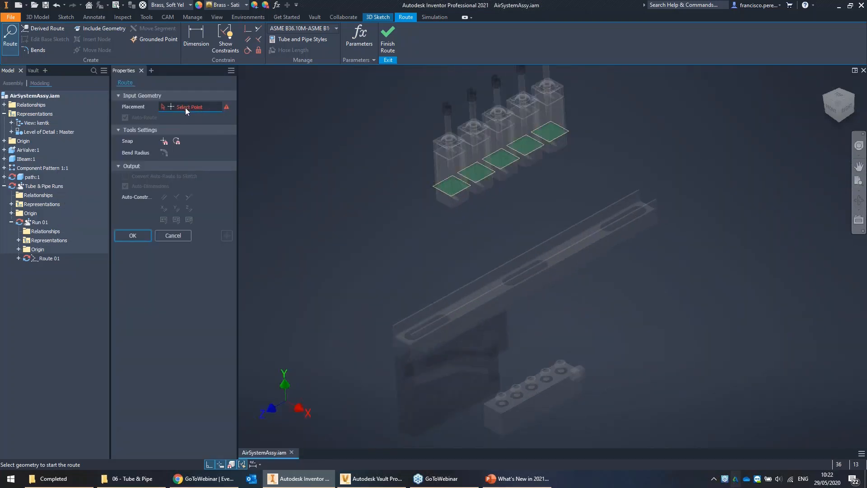
# Step: Auto-route from the first air valve's outlet to the slot at the beam's near end, accepting the 21.514 in, 4-segment alternative
pyautogui.scroll(5, 467, 209)
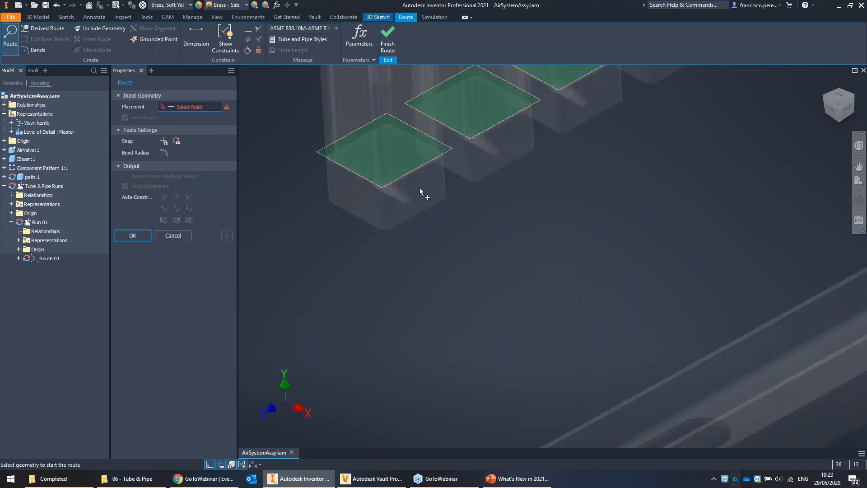
pyautogui.keyDown('shift'); pyautogui.moveTo(465, 208); pyautogui.dragTo(511, 213, button='middle'); pyautogui.keyUp('shift')
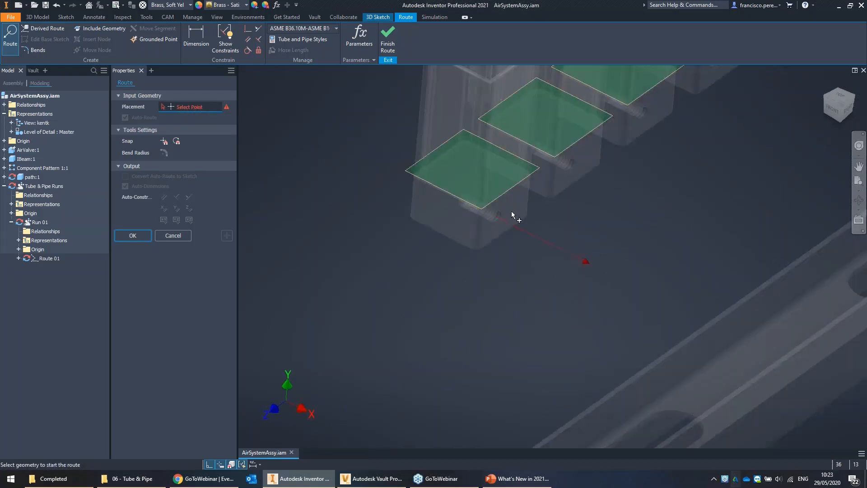
pyautogui.click(501, 213)
pyautogui.moveTo(587, 258); pyautogui.dragTo(577, 147, button='middle')
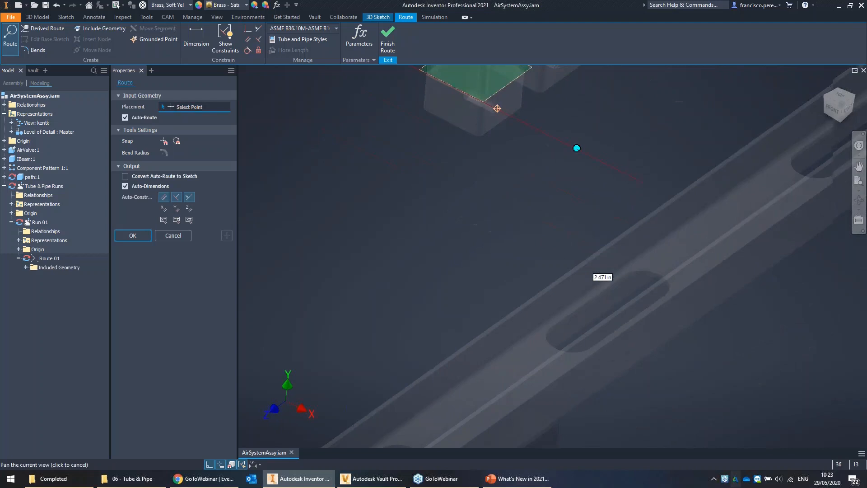
pyautogui.scroll(-3, 515, 209)
pyautogui.moveTo(514, 209); pyautogui.dragTo(527, 185, button='middle')
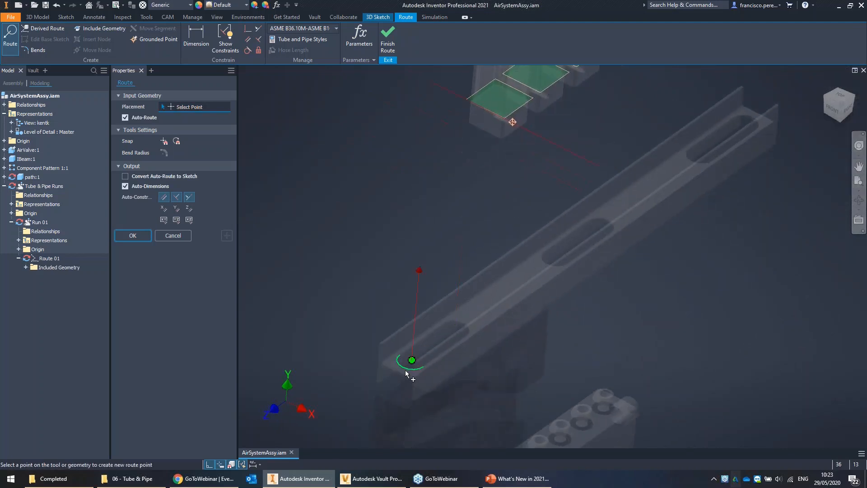
pyautogui.click(406, 373)
pyautogui.moveTo(409, 374); pyautogui.dragTo(405, 216, button='middle')
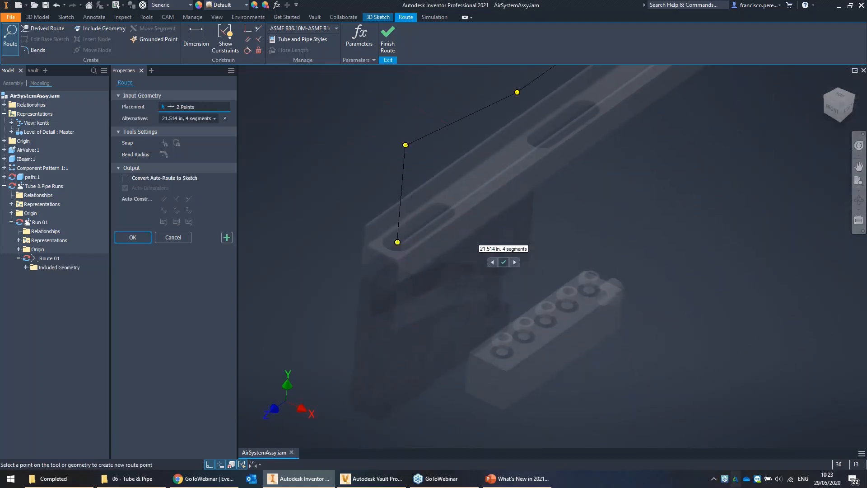
pyautogui.click(504, 263)
# Step: Extend the route straight down from the beam slot with a 3.4 in segment
pyautogui.moveTo(484, 246); pyautogui.dragTo(378, 265, button='middle')
pyautogui.rightClick(385, 325)
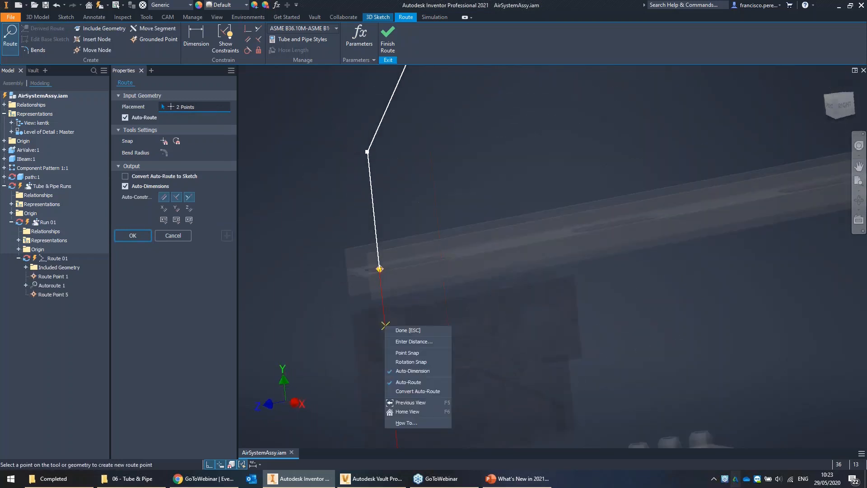
pyautogui.click(420, 343)
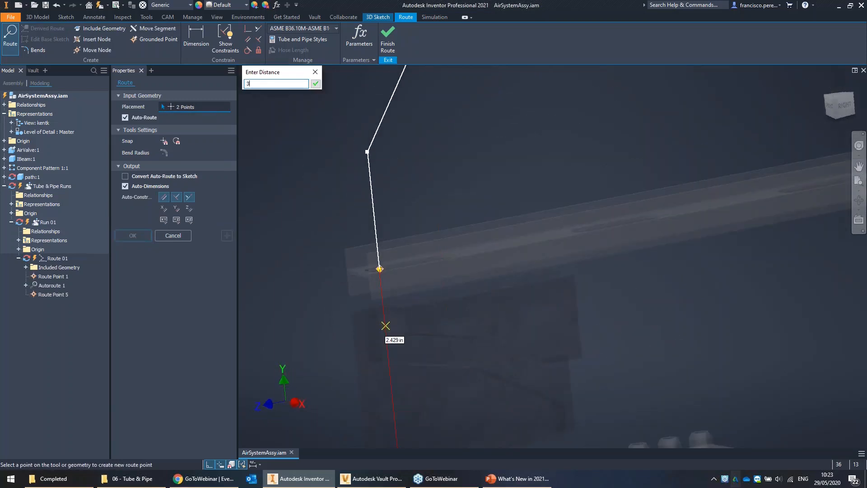
pyautogui.press('Return')
# Step: Align the route direction parallel with the horizontal path line and add a 4.4 in segment
pyautogui.moveTo(386, 325); pyautogui.dragTo(337, 234, button='middle')
pyautogui.rightClick(350, 355)
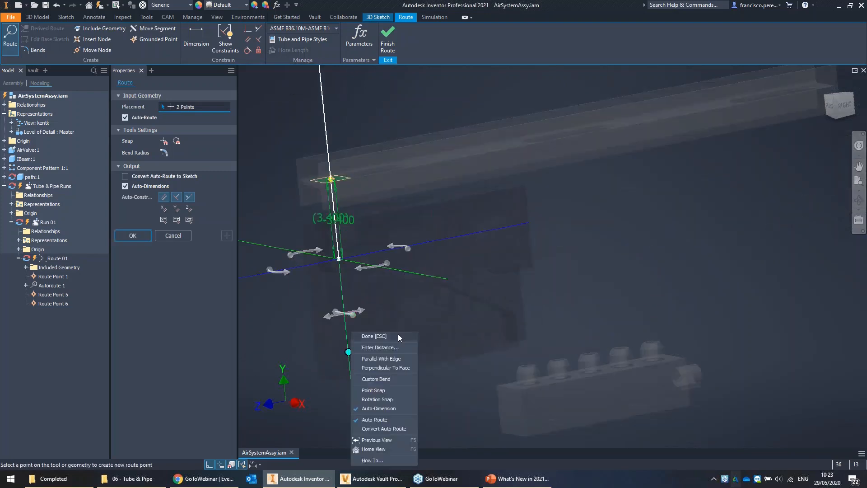
pyautogui.click(387, 359)
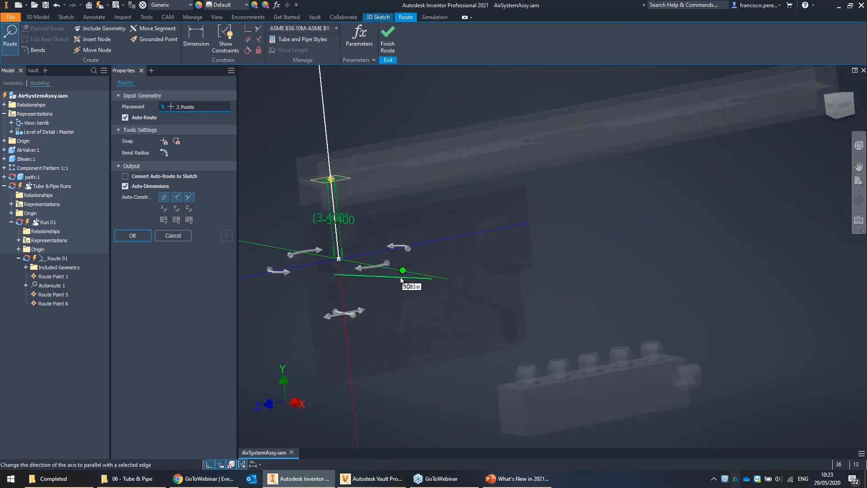
pyautogui.rightClick(442, 267)
pyautogui.click(470, 290)
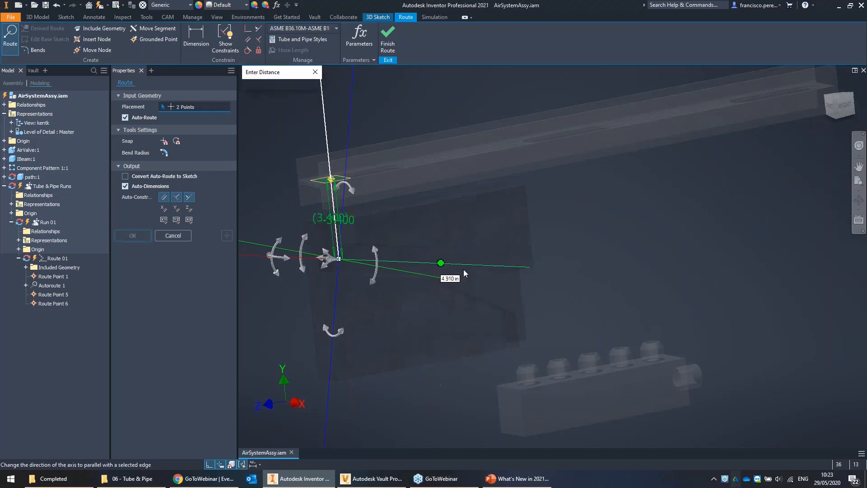
pyautogui.write('4.4')
pyautogui.press('Return')
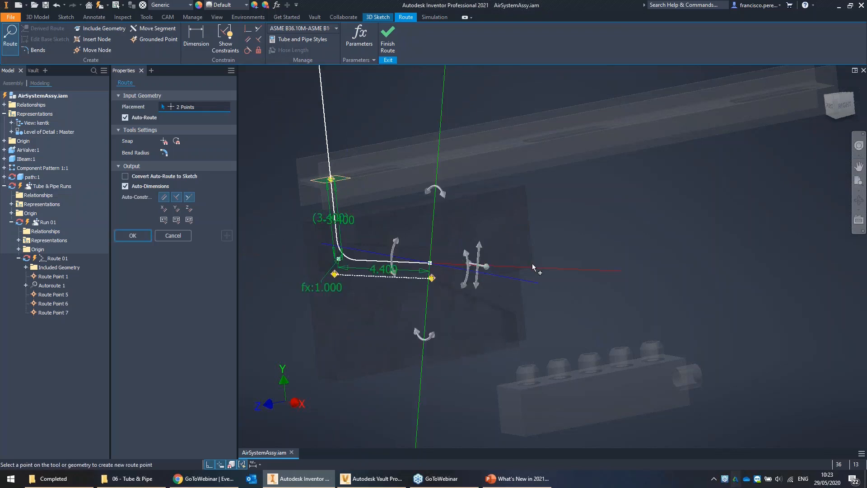
# Step: Align the route direction parallel with the sloping path line and place the segment's end point freely along it
pyautogui.rightClick(533, 267)
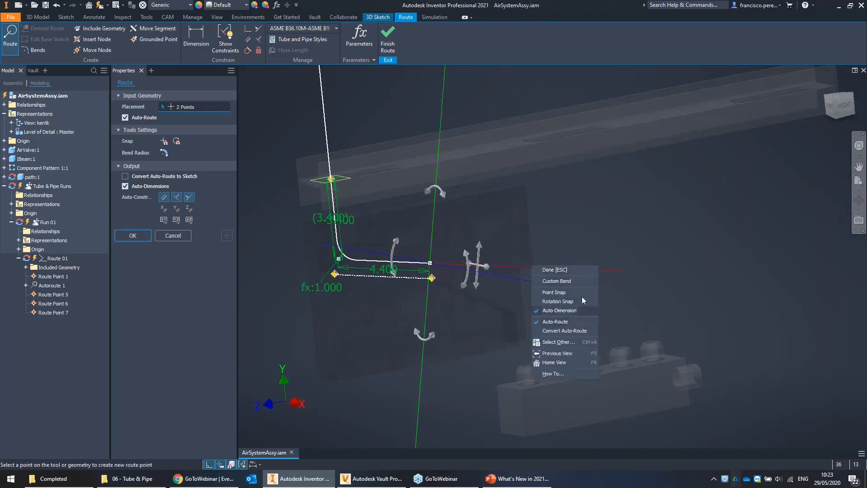
pyautogui.click(620, 217)
pyautogui.scroll(5, 578, 264)
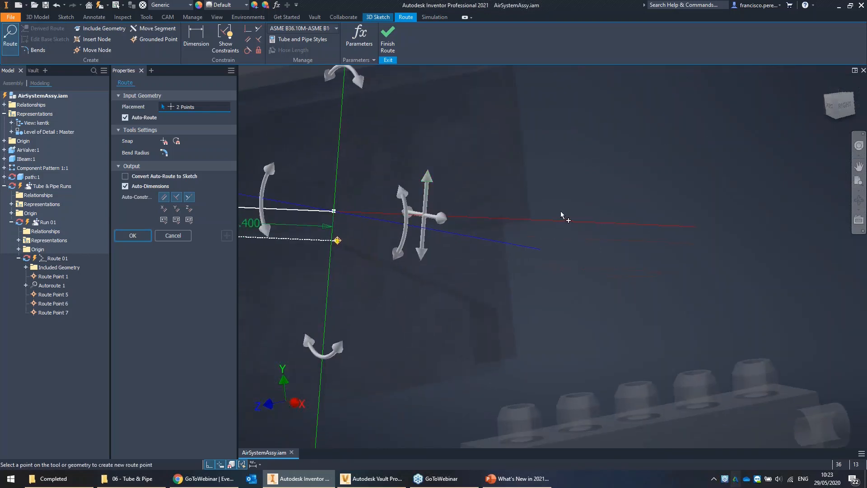
pyautogui.rightClick(579, 221)
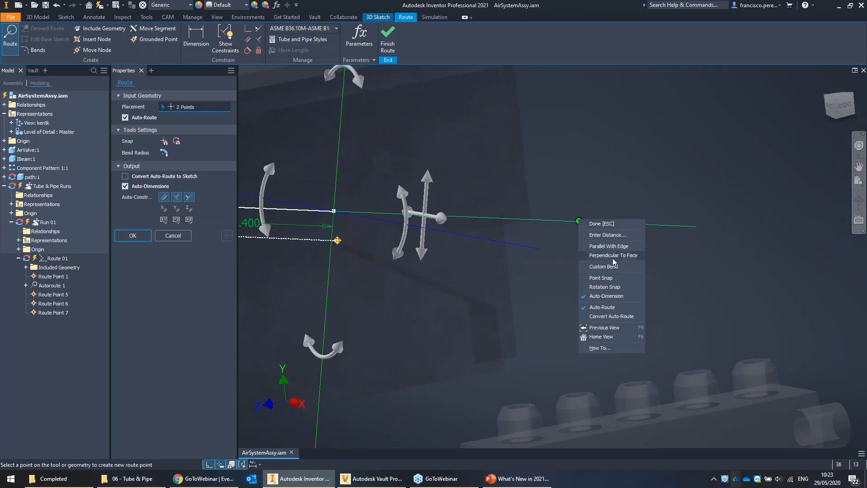
pyautogui.click(620, 247)
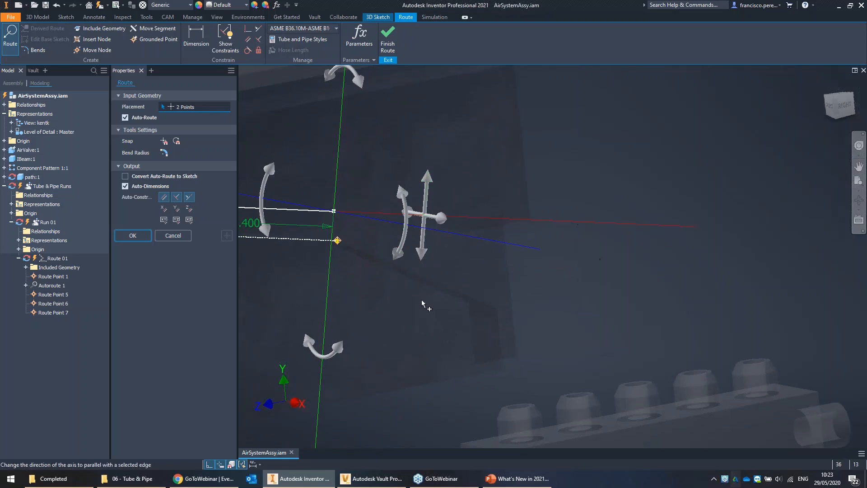
pyautogui.click(430, 294)
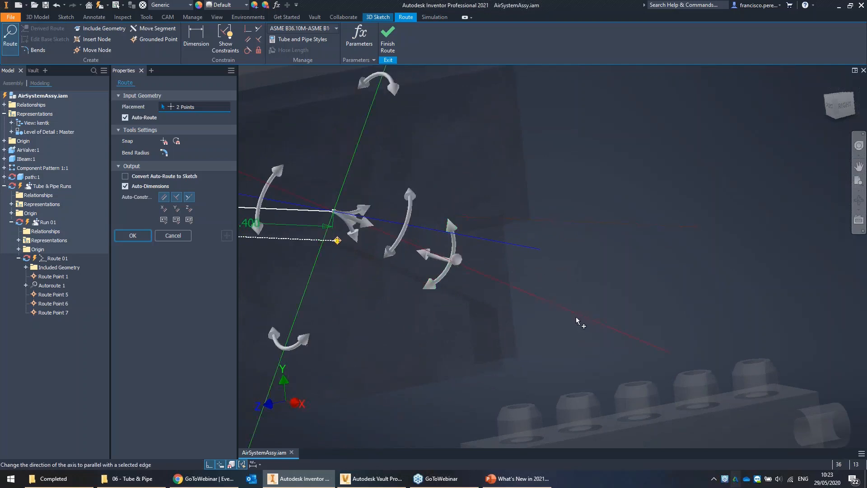
pyautogui.click(576, 318)
pyautogui.press('Escape')
# Step: Delete the sloping segment's length dimension and reposition its free end along the path line
pyautogui.click(383, 277)
pyautogui.press('Delete')
pyautogui.scroll(-4, 541, 243)
pyautogui.moveTo(437, 241); pyautogui.dragTo(492, 370, button='middle')
pyautogui.moveTo(476, 338); pyautogui.dragTo(462, 327)
pyautogui.moveTo(317, 212); pyautogui.dragTo(315, 144, button='middle')
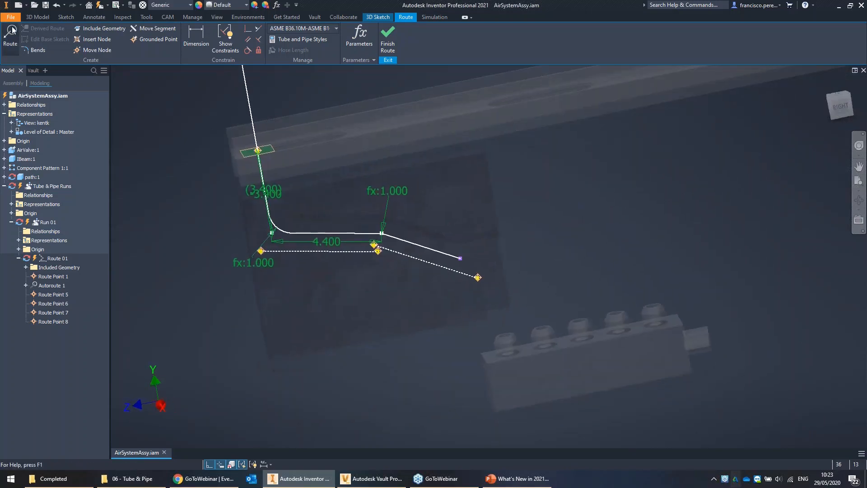
# Step: With Point Snap on, route a 2.764 in segment up from the manifold's first fitting, level with the sloping segment's end
pyautogui.click(13, 30)
pyautogui.scroll(-2, 537, 336)
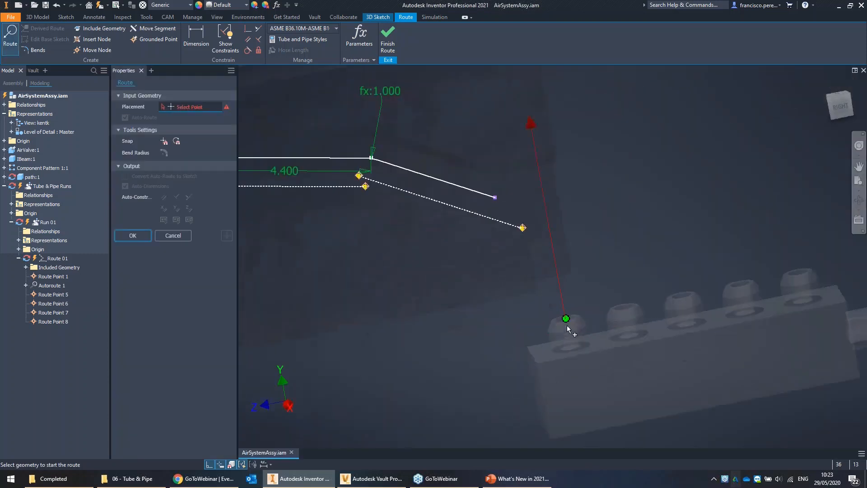
pyautogui.click(566, 318)
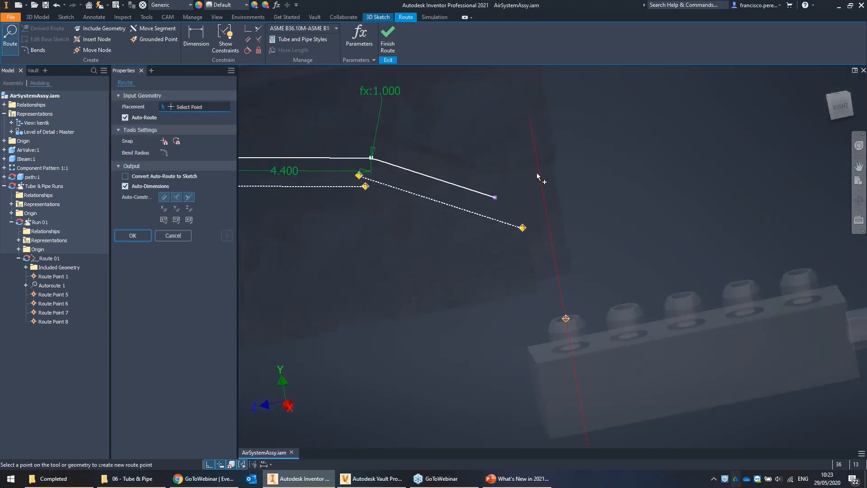
pyautogui.click(162, 142)
pyautogui.click(565, 318)
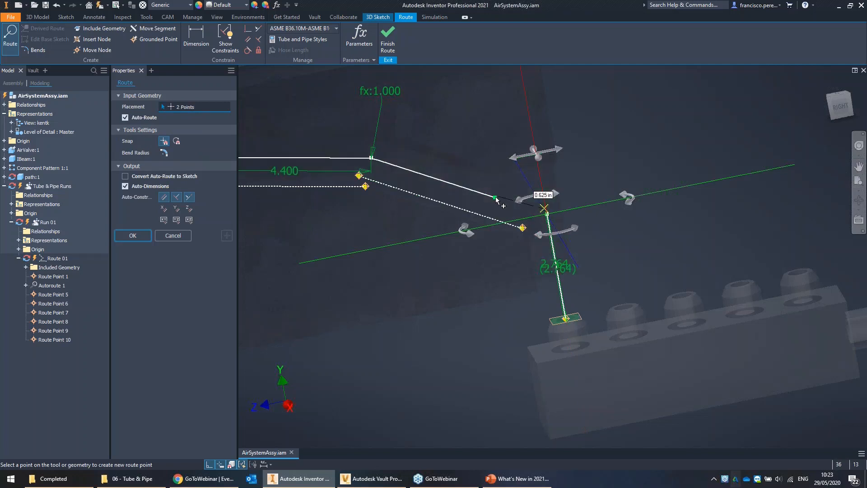
pyautogui.press('Escape')
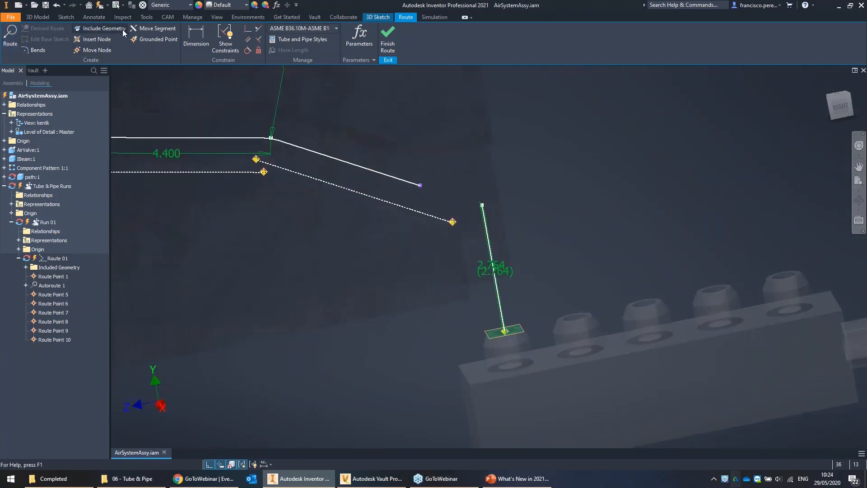
# Step: Join the sloping and vertical segment ends with a coincident constraint and round the corner with a 1 in bend
pyautogui.click(247, 28)
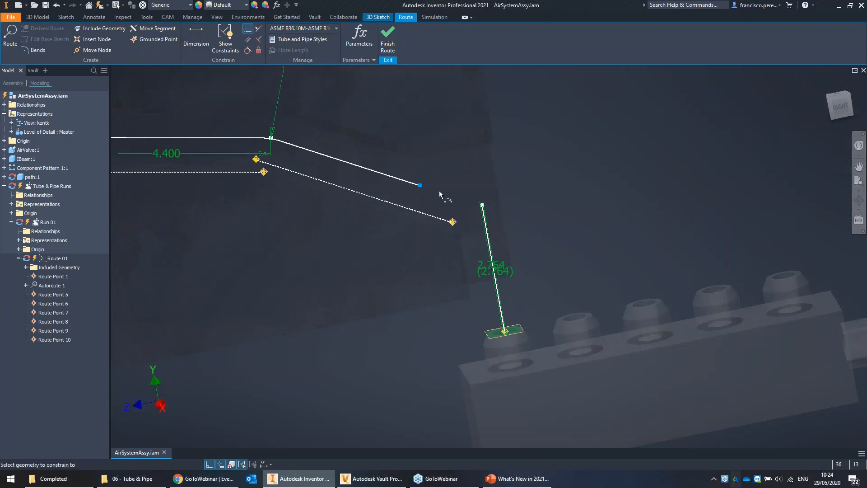
pyautogui.click(483, 207)
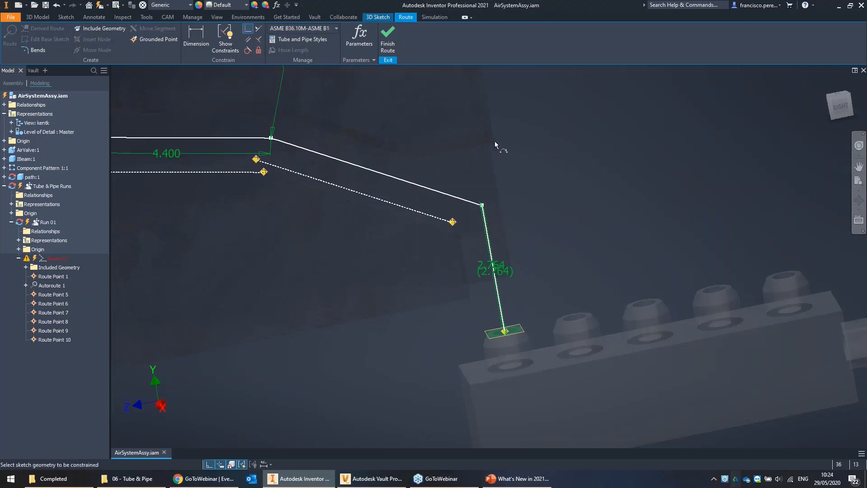
pyautogui.click(34, 49)
pyautogui.click(482, 206)
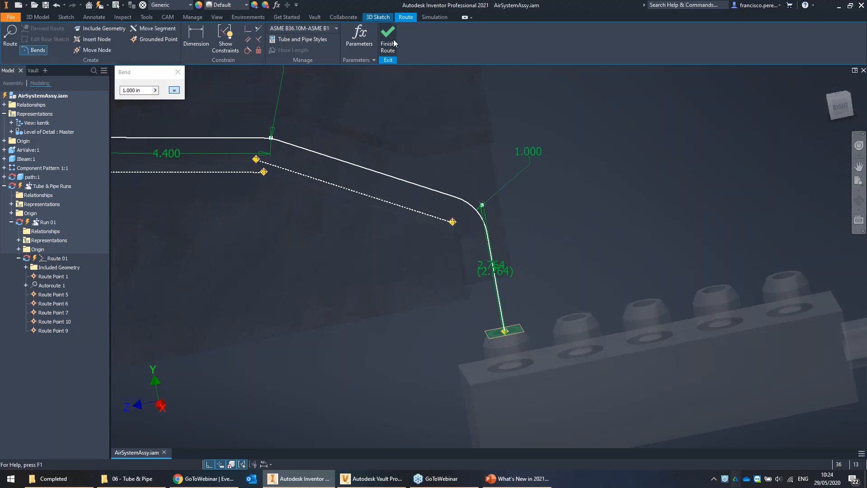
# Step: Finish the route and populate it with pipe segments and fittings
pyautogui.click(394, 43)
pyautogui.scroll(-4, 462, 152)
pyautogui.moveTo(461, 152); pyautogui.dragTo(517, 297, button='middle')
pyautogui.click(65, 52)
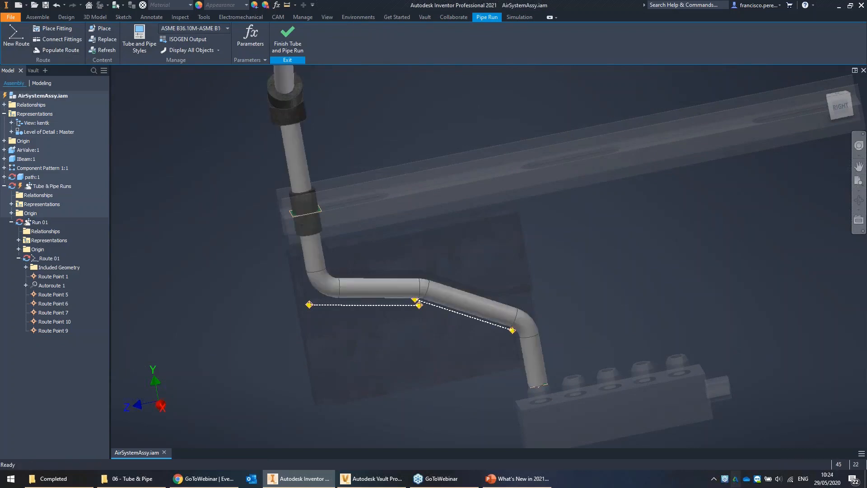
pyautogui.keyDown('shift'); pyautogui.moveTo(476, 134); pyautogui.dragTo(439, 186, button='middle'); pyautogui.keyUp('shift')
pyautogui.keyDown('shift'); pyautogui.moveTo(491, 203); pyautogui.dragTo(462, 165, button='middle'); pyautogui.keyUp('shift')
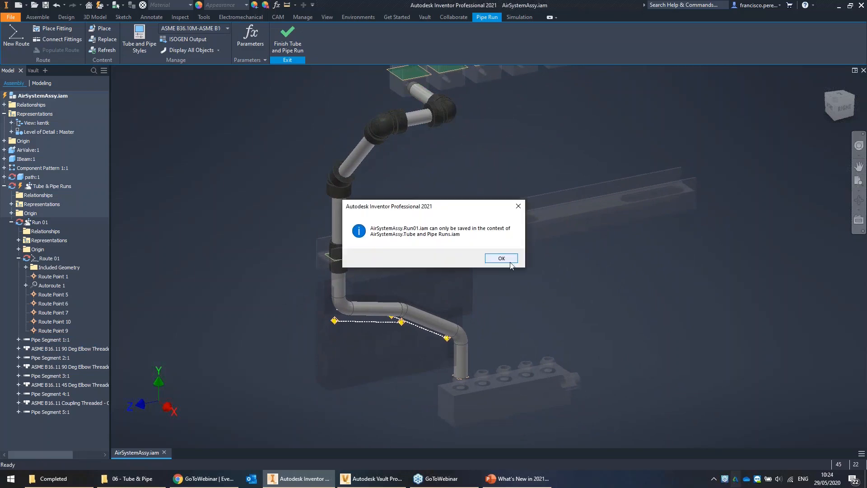
# Step: Leave the Tube and Pipe environment and save AirSystemAssy.iam with all its dependent files
pyautogui.click(499, 259)
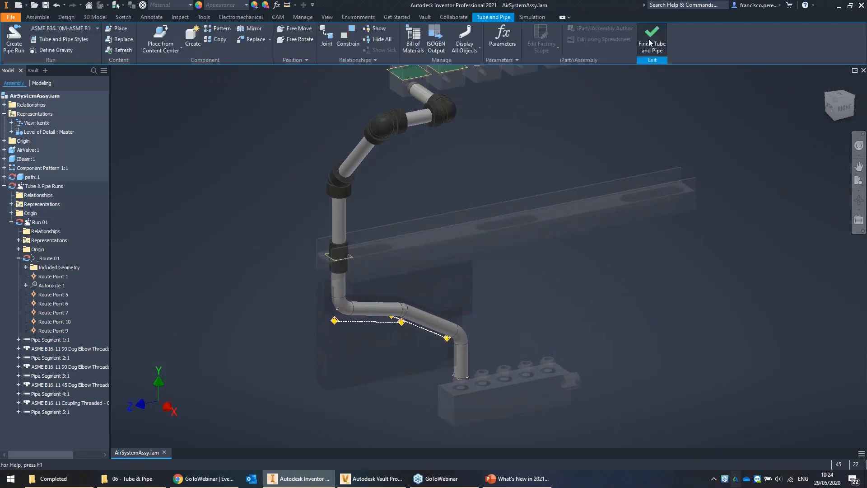
pyautogui.hotkey('ctrl', 's')
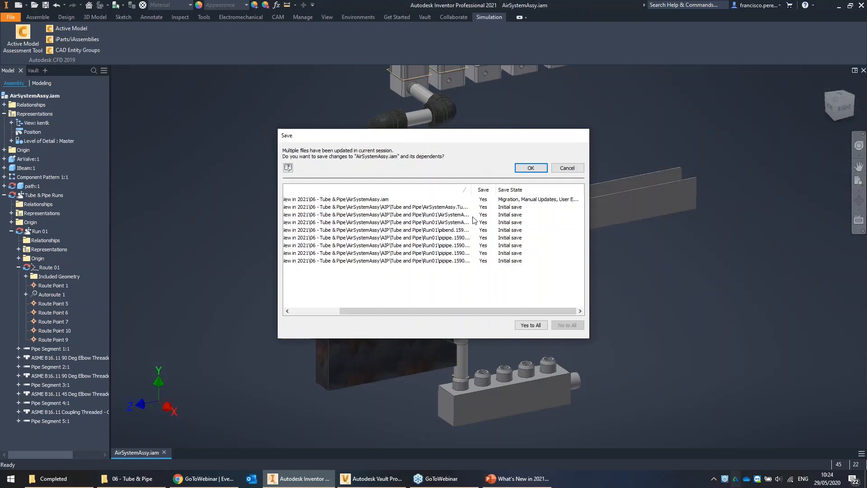
pyautogui.moveTo(471, 187); pyautogui.dragTo(501, 187)
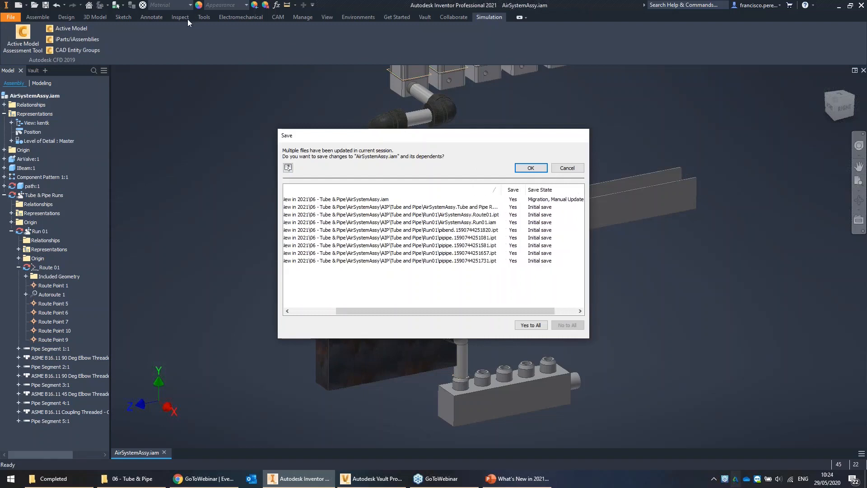
pyautogui.click(452, 239)
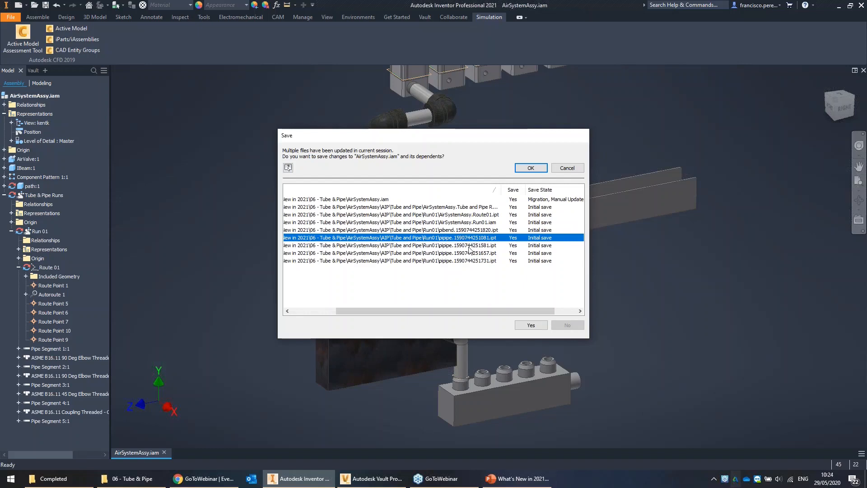
pyautogui.click(468, 246)
pyautogui.click(468, 252)
pyautogui.click(530, 323)
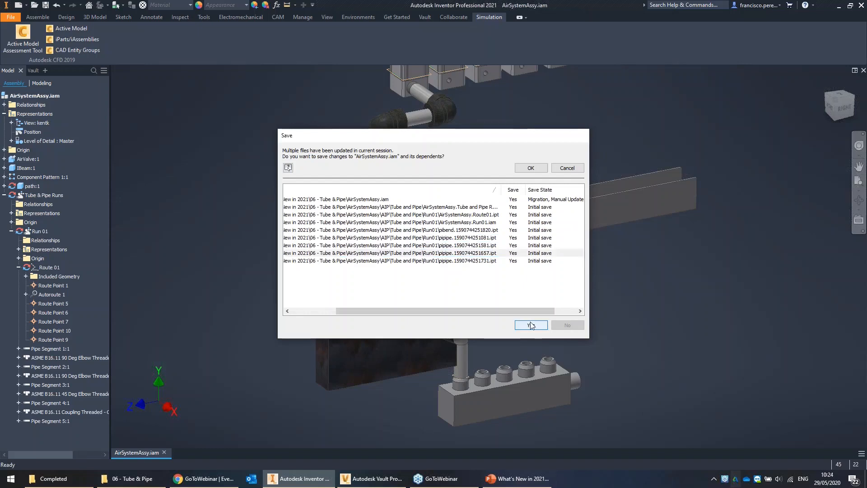
pyautogui.click(531, 167)
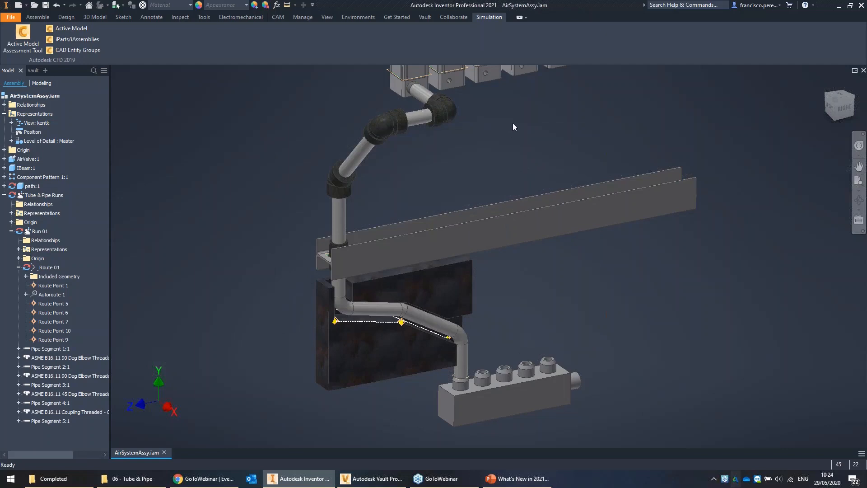
# Step: Close AirSystemAssy.iam and open the 07 - Bolted Connection folder in File Explorer
pyautogui.moveTo(523, 98); pyautogui.dragTo(467, 128, button='middle')
pyautogui.scroll(-3, 468, 122)
pyautogui.click(863, 71)
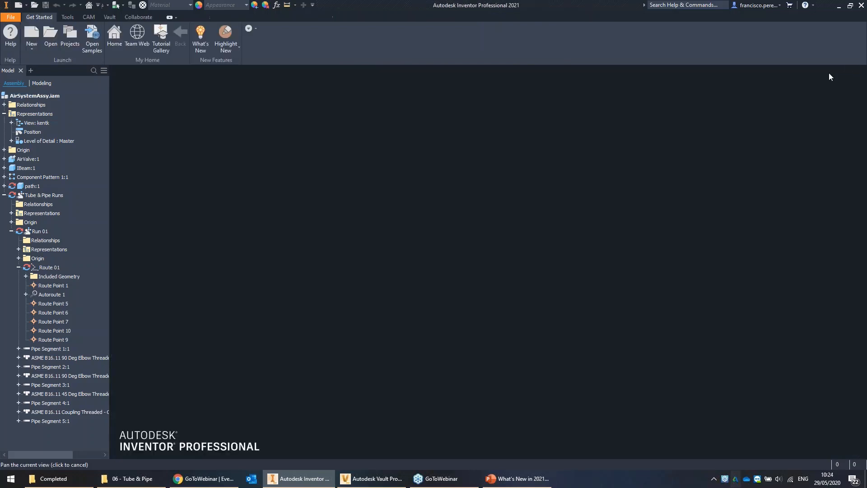
pyautogui.hotkey('alt', 'Left')
pyautogui.hotkey('alt', 'Left')
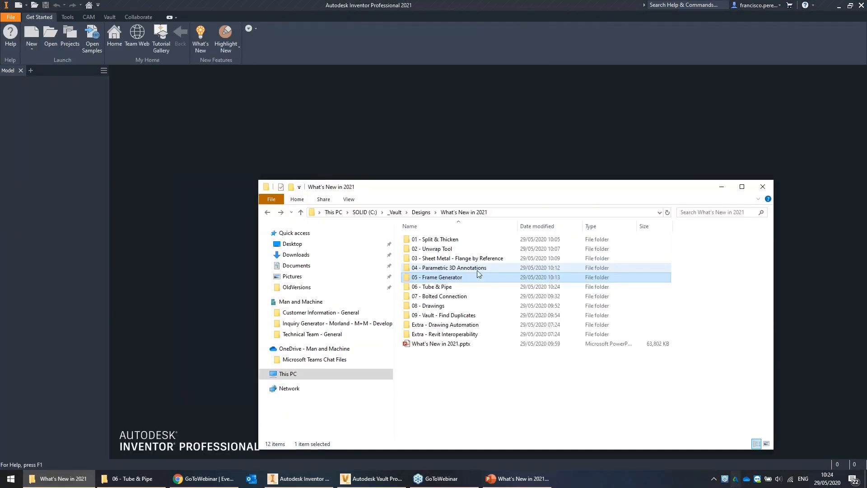
pyautogui.doubleClick(461, 298)
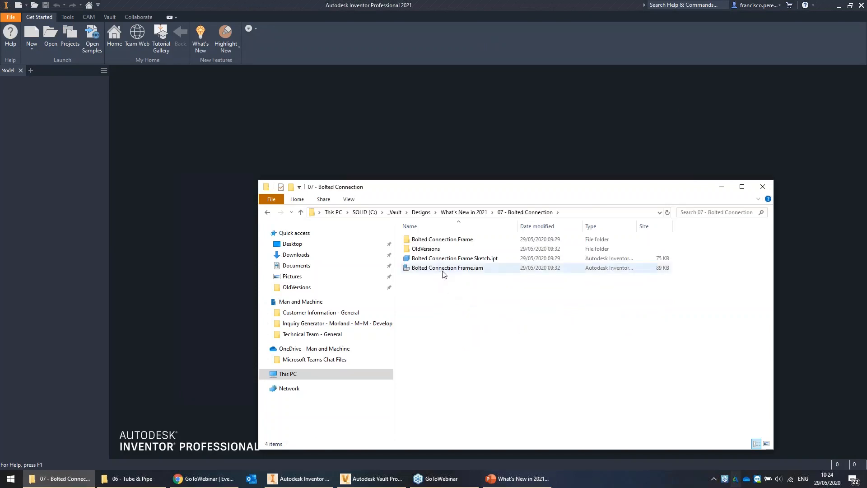
# Step: Open Bolted Connection Frame.iam from the 07 - Bolted Connection folder and bring its model into view
pyautogui.click(465, 270)
pyautogui.click(481, 309)
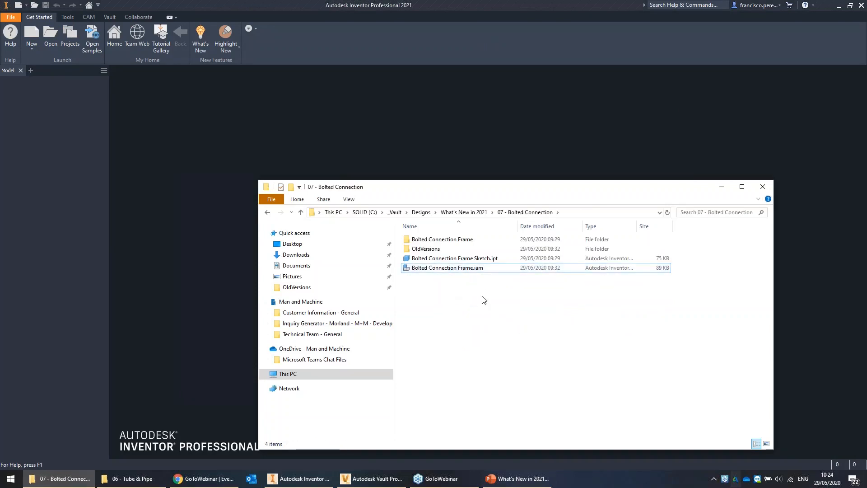
pyautogui.click(442, 269)
pyautogui.doubleClick(442, 269)
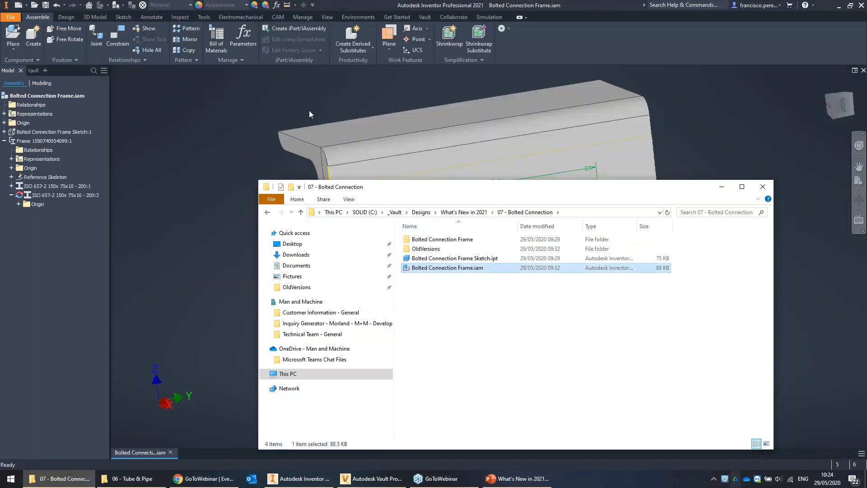
pyautogui.click(309, 110)
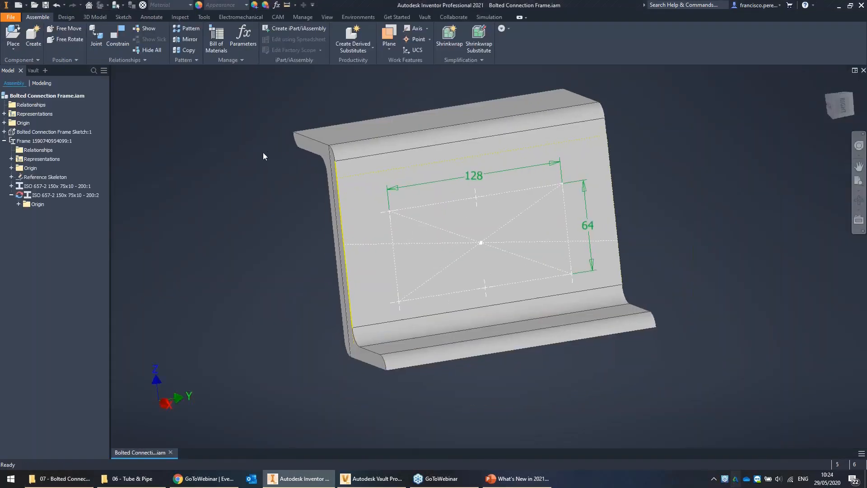
# Step: Examine the two back-to-back channel members and the hole-layout sketch on their web, with the frame's browser node collapsed
pyautogui.keyDown('shift'); pyautogui.moveTo(267, 175); pyautogui.dragTo(285, 172, button='middle'); pyautogui.keyUp('shift')
pyautogui.click(481, 200)
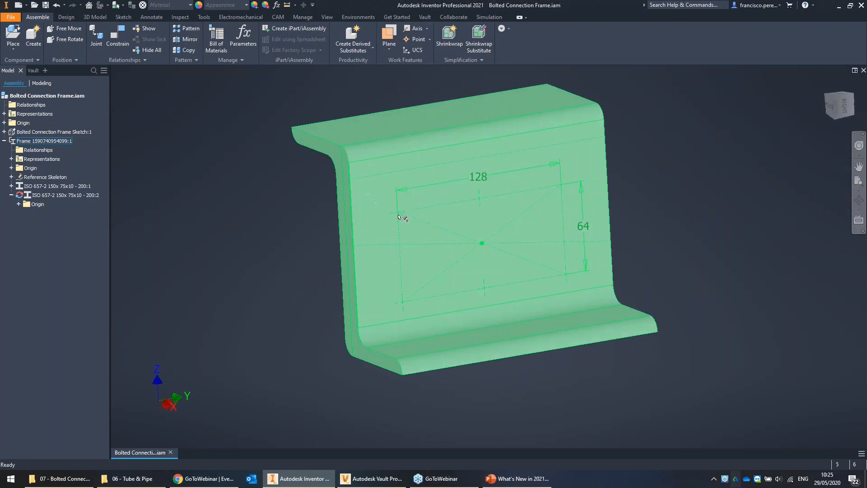
pyautogui.click(671, 190)
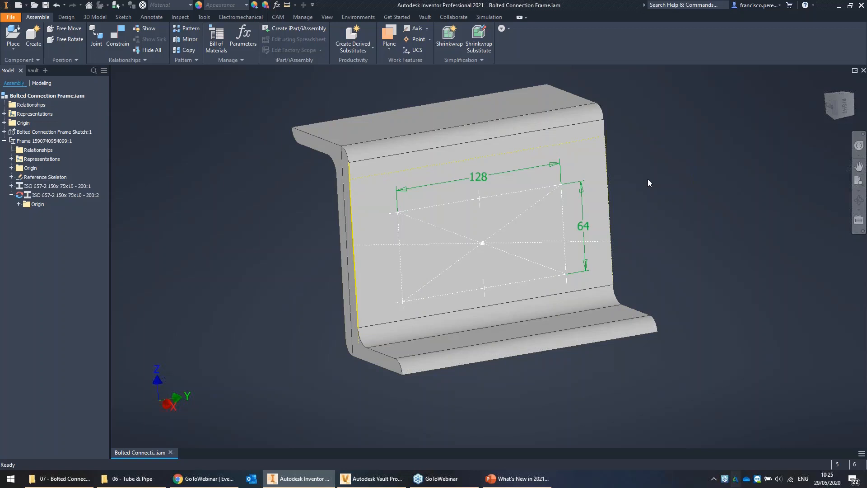
pyautogui.click(5, 141)
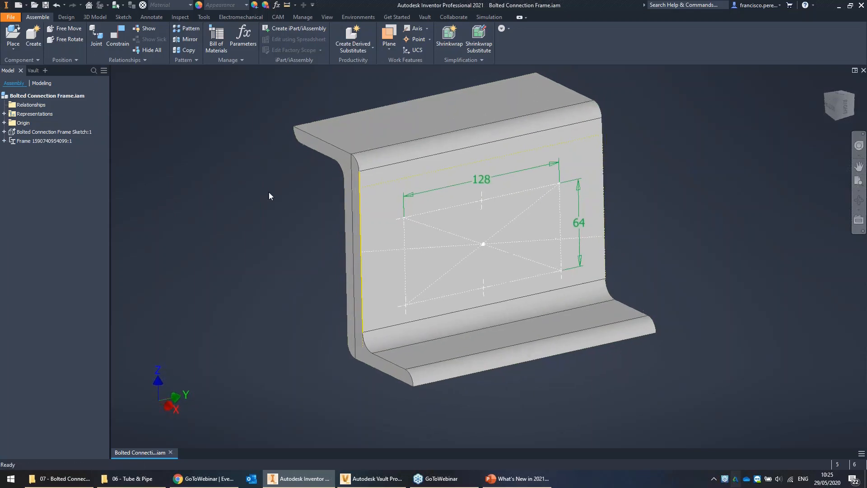
pyautogui.scroll(-3, 324, 197)
pyautogui.press('F2')
pyautogui.scroll(2, 268, 188)
pyautogui.moveTo(263, 187)
pyautogui.mouseDown(button='middle')
pyautogui.moveTo(271, 208)
pyautogui.moveTo(256, 198)
pyautogui.mouseUp(button='middle')
pyautogui.scroll(-2, 271, 209)
pyautogui.scroll(3, 215, 180)
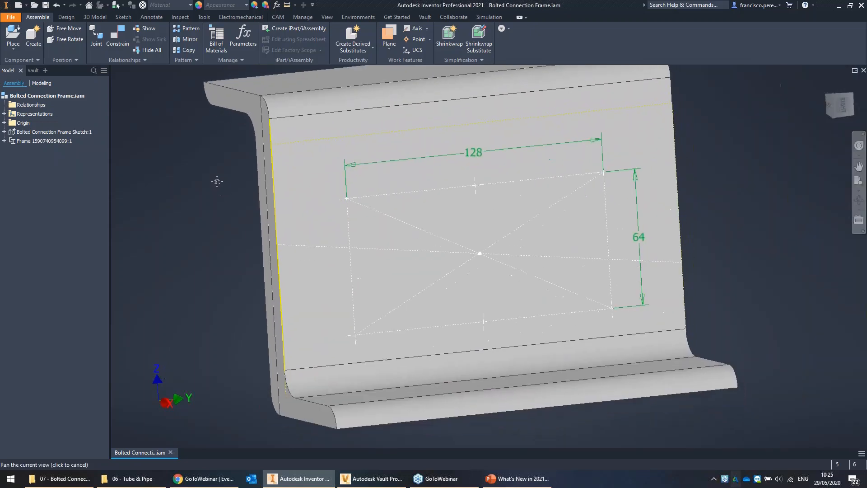
# Step: Start the Bolted Connection generator and review its strength calculation settings before returning to the design settings
pyautogui.click(66, 18)
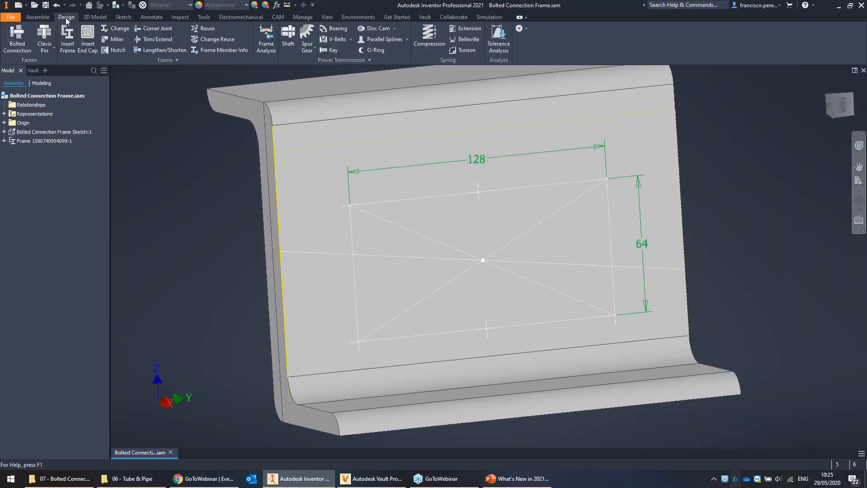
pyautogui.click(25, 44)
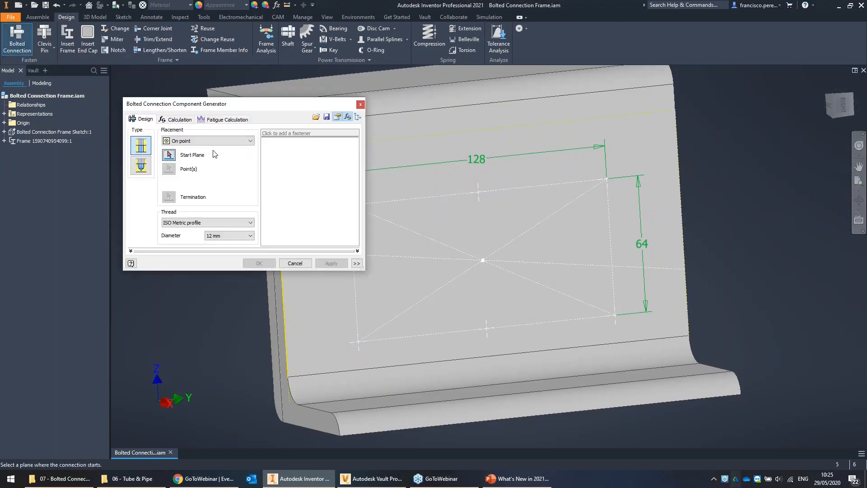
pyautogui.moveTo(234, 110); pyautogui.dragTo(206, 134)
pyautogui.click(151, 144)
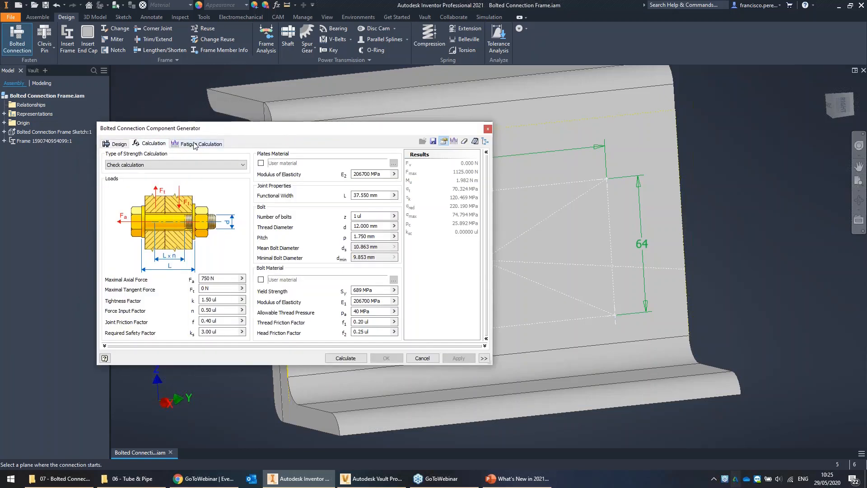
pyautogui.click(119, 144)
pyautogui.click(154, 143)
pyautogui.click(119, 145)
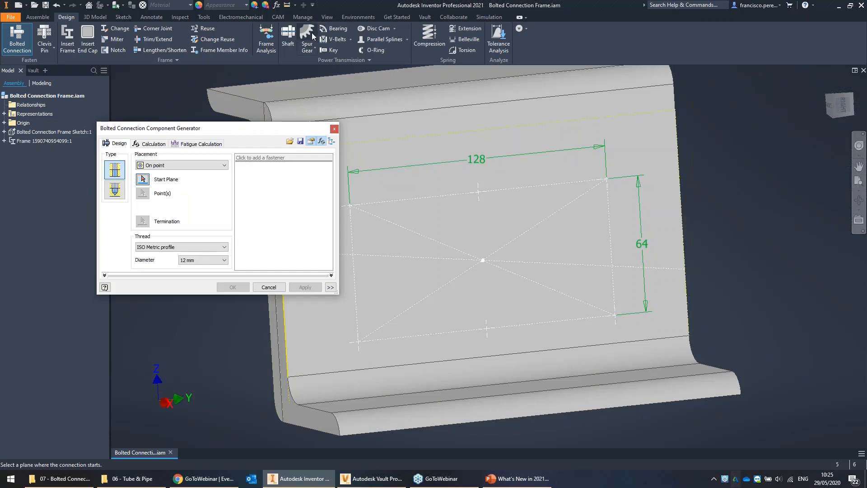
pyautogui.click(151, 144)
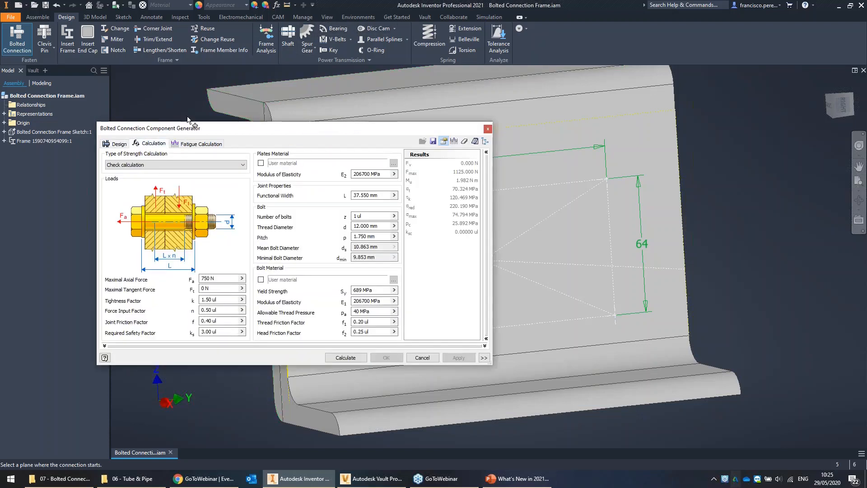
pyautogui.click(121, 144)
pyautogui.moveTo(138, 128); pyautogui.dragTo(132, 146)
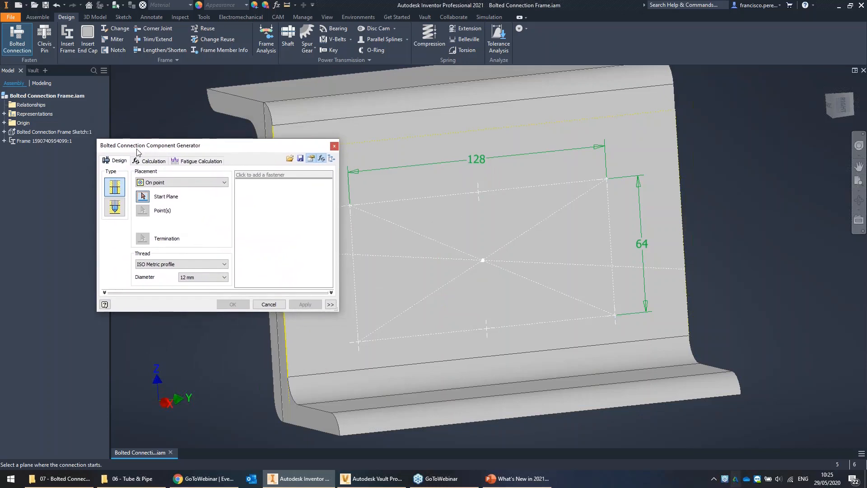
# Step: Set the placement to On point, with the front channel's web face as start plane and all six sketch points as locations
pyautogui.moveTo(428, 186); pyautogui.dragTo(503, 187, button='middle')
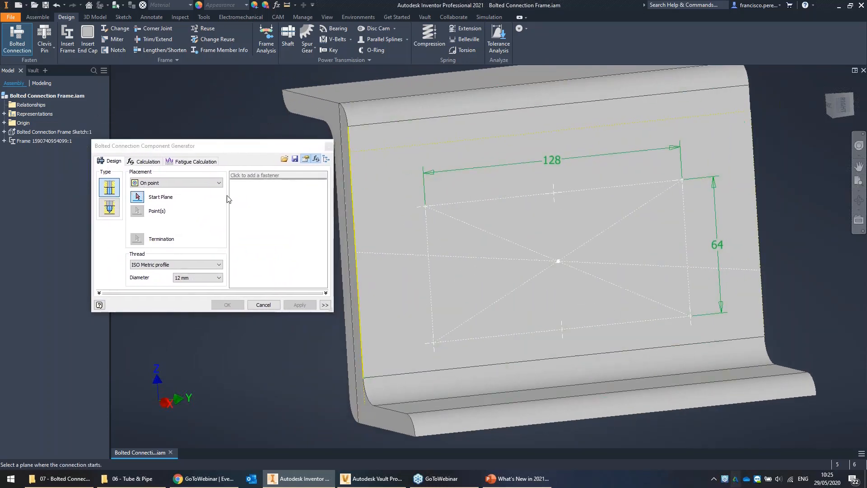
pyautogui.click(181, 183)
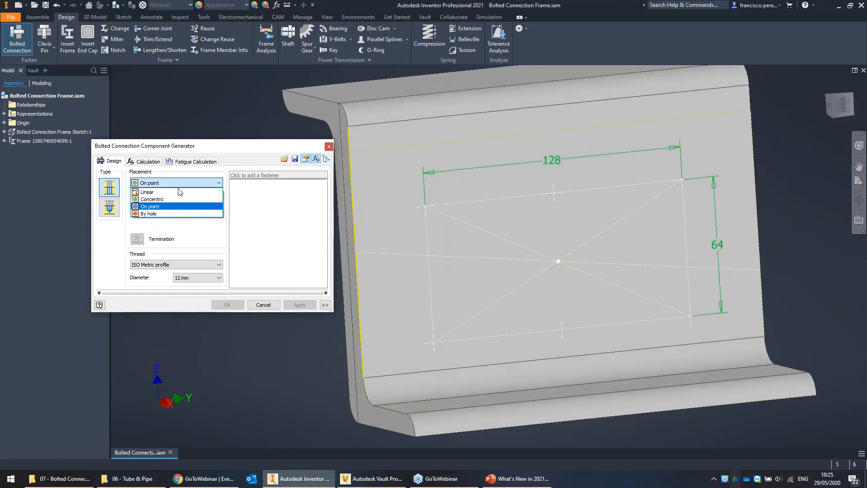
pyautogui.click(163, 208)
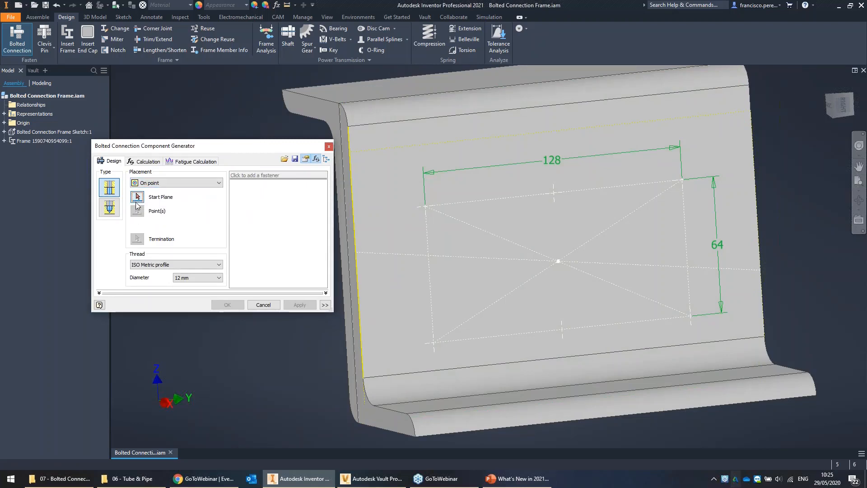
pyautogui.keyDown('shift'); pyautogui.moveTo(361, 278); pyautogui.dragTo(402, 250, button='middle'); pyautogui.keyUp('shift')
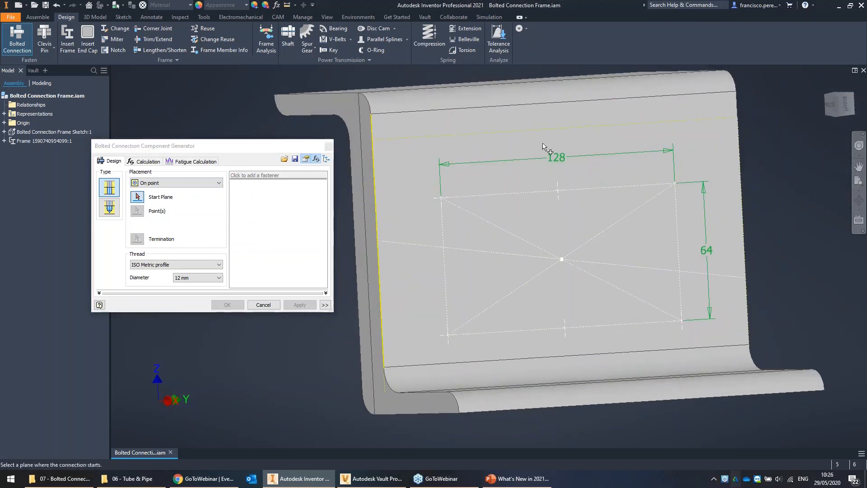
pyautogui.click(395, 184)
pyautogui.keyDown('shift'); pyautogui.moveTo(367, 216); pyautogui.dragTo(384, 213, button='middle'); pyautogui.keyUp('shift')
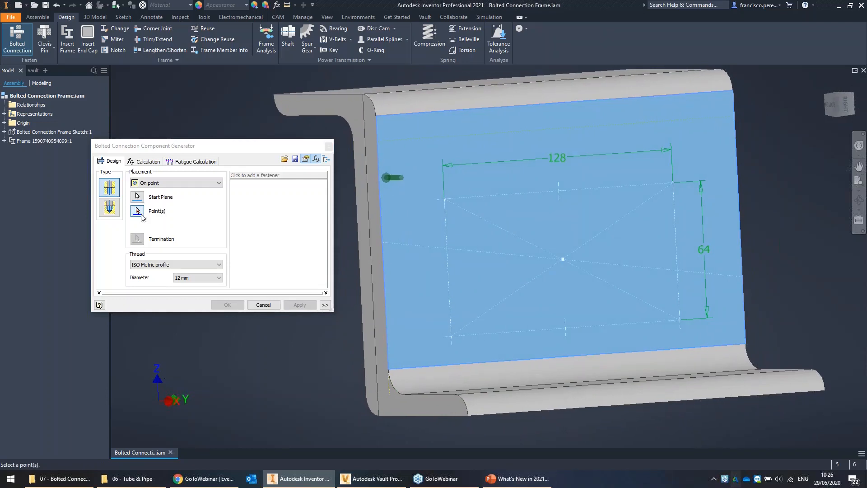
pyautogui.press('ctrl')
pyautogui.click(448, 199)
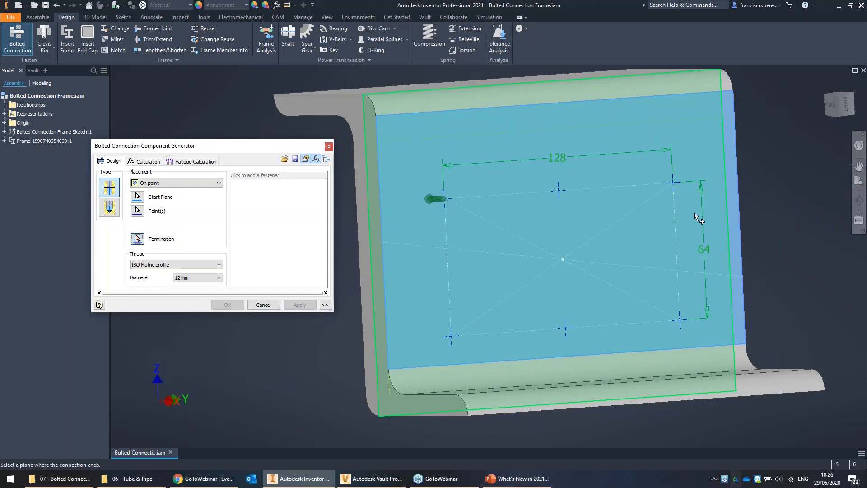
# Step: Set the connection's termination to the web face of the opposite channel
pyautogui.click(136, 239)
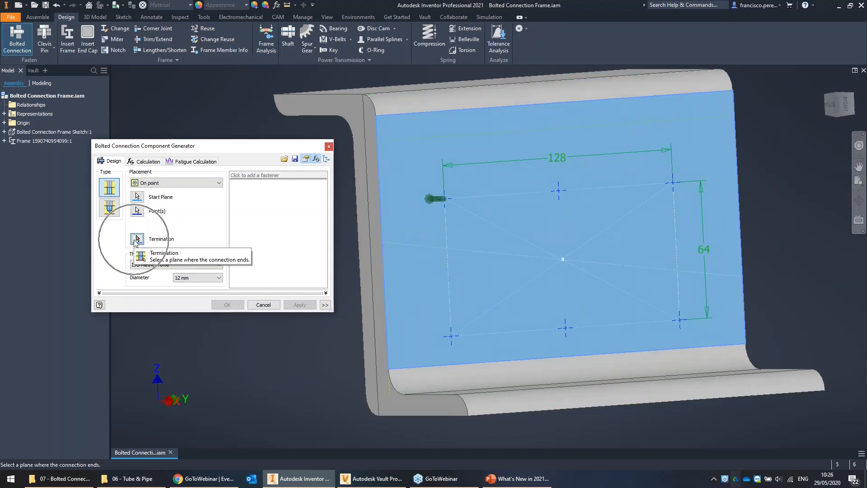
pyautogui.keyDown('shift'); pyautogui.moveTo(419, 174); pyautogui.dragTo(535, 169, button='middle'); pyautogui.keyUp('shift')
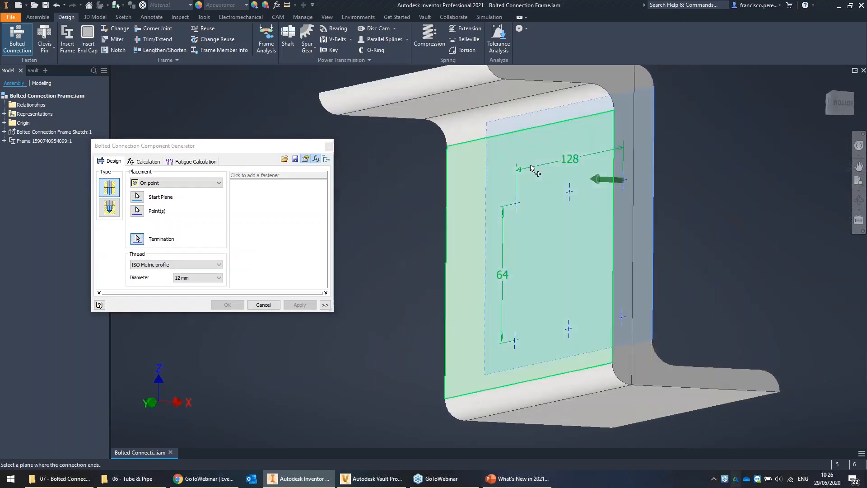
pyautogui.click(474, 163)
pyautogui.keyDown('shift'); pyautogui.moveTo(573, 172); pyautogui.dragTo(442, 178, button='middle'); pyautogui.keyUp('shift')
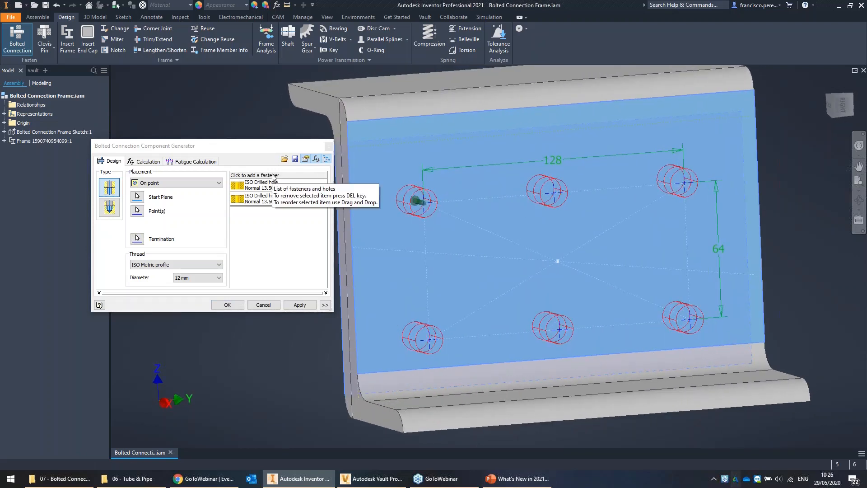
# Step: Set the connection's thread to ISO Metric profile with a 12 mm diameter
pyautogui.click(190, 267)
pyautogui.click(213, 272)
pyautogui.click(212, 277)
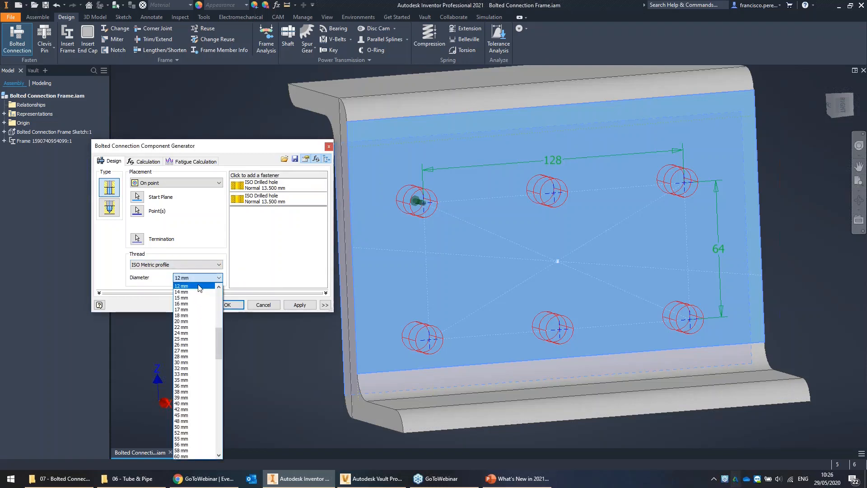
pyautogui.click(199, 287)
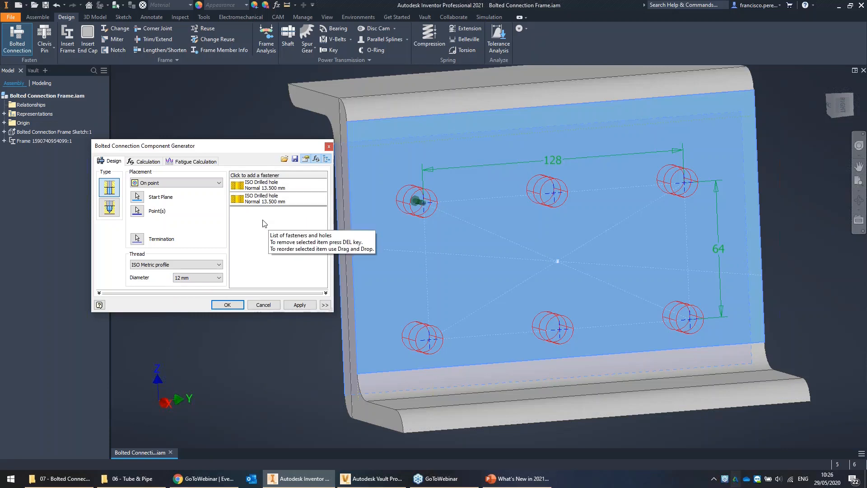
# Step: Add an ISO 4014 bolt and an ISO 7089 washer ahead of the drilled holes in the fastener stack
pyautogui.click(255, 176)
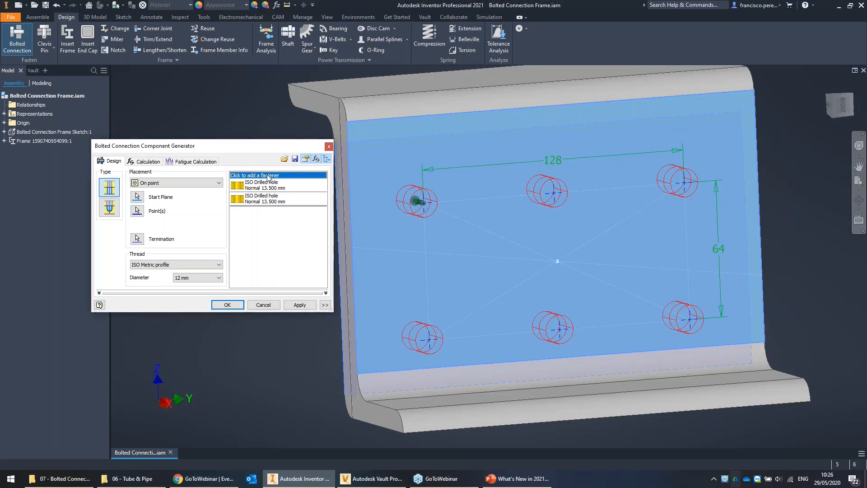
pyautogui.click(268, 176)
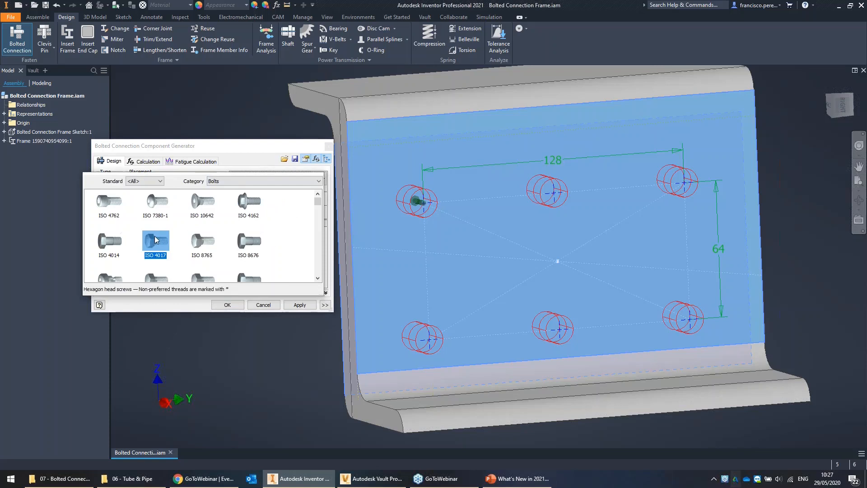
pyautogui.click(119, 246)
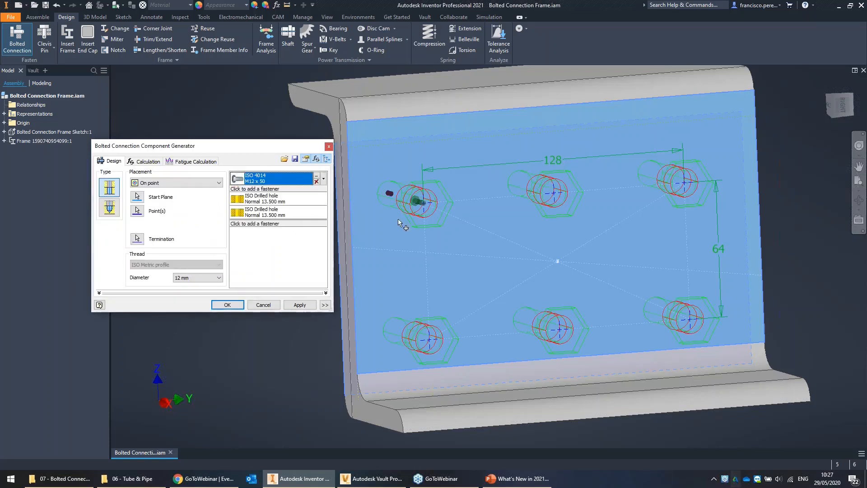
pyautogui.keyDown('shift'); pyautogui.moveTo(447, 221); pyautogui.dragTo(519, 220, button='middle'); pyautogui.keyUp('shift')
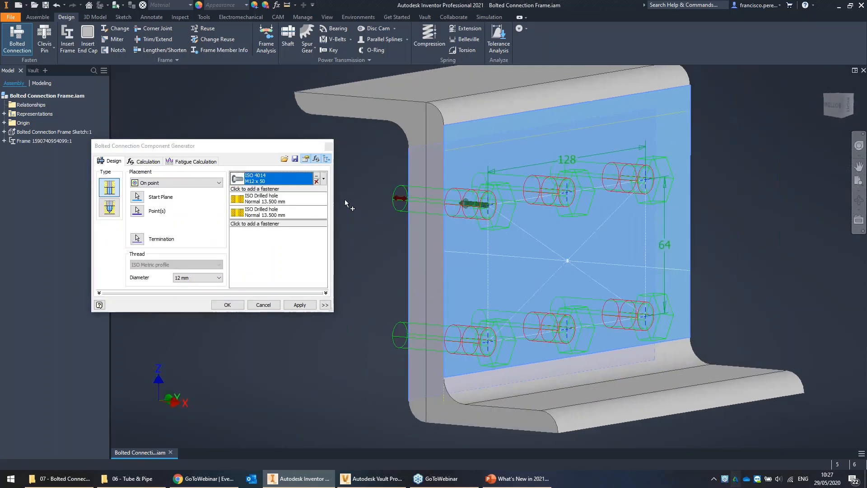
pyautogui.click(260, 190)
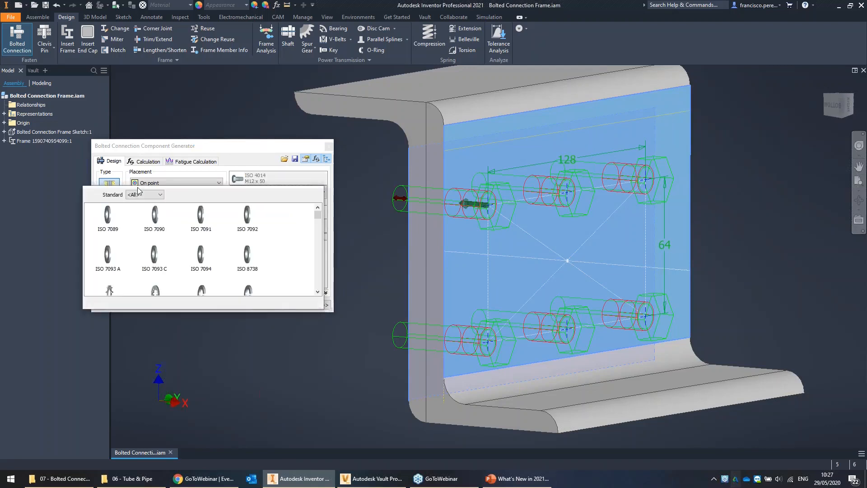
pyautogui.click(108, 219)
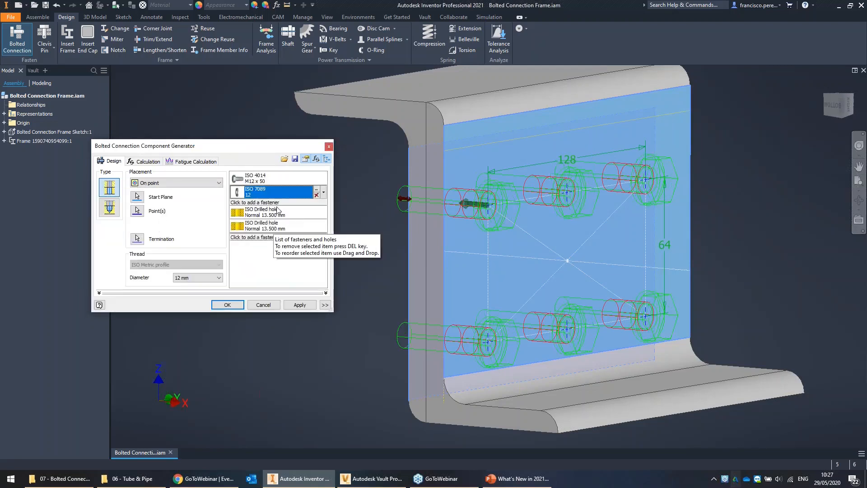
# Step: Change the first drilled hole in the stack to the Close type with a 13 mm diameter
pyautogui.click(275, 214)
pyautogui.click(271, 230)
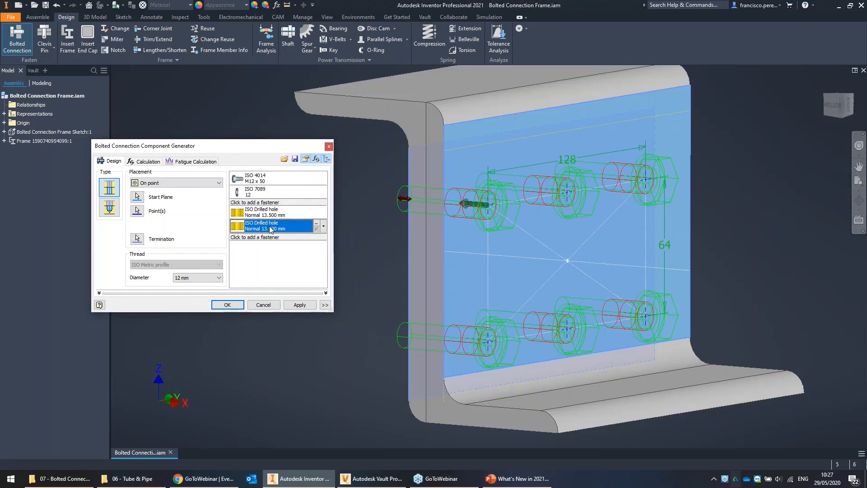
pyautogui.click(289, 215)
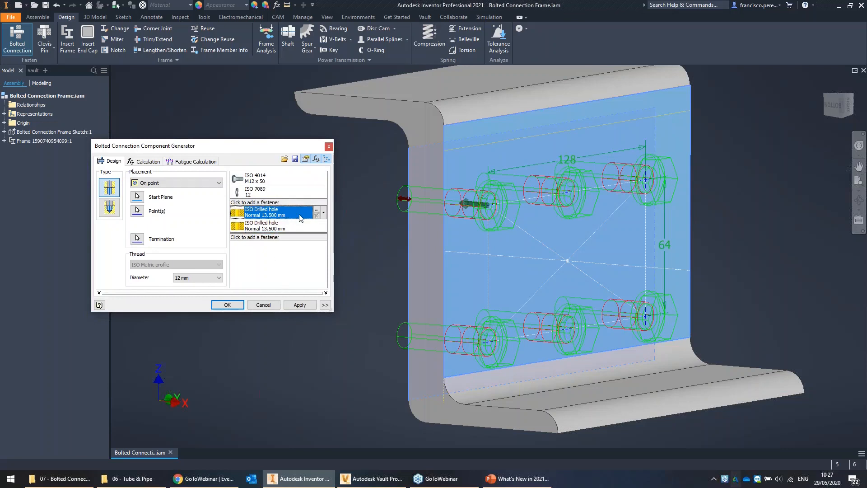
pyautogui.click(318, 213)
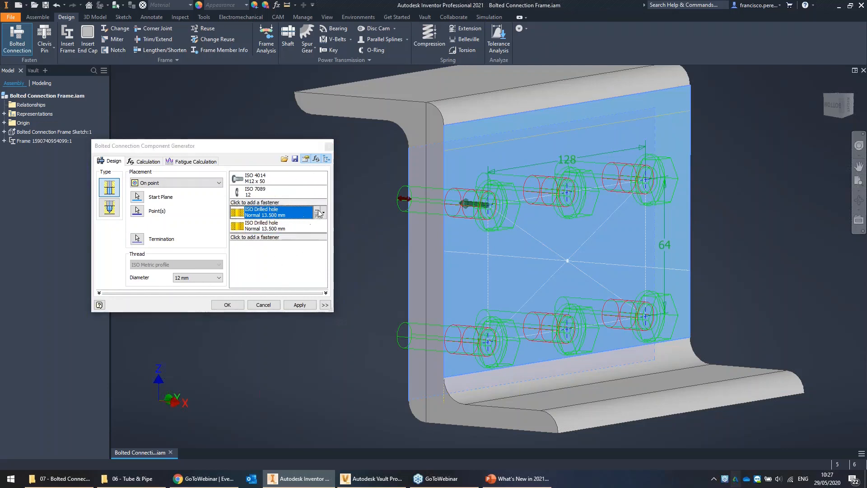
pyautogui.click(206, 219)
pyautogui.click(189, 230)
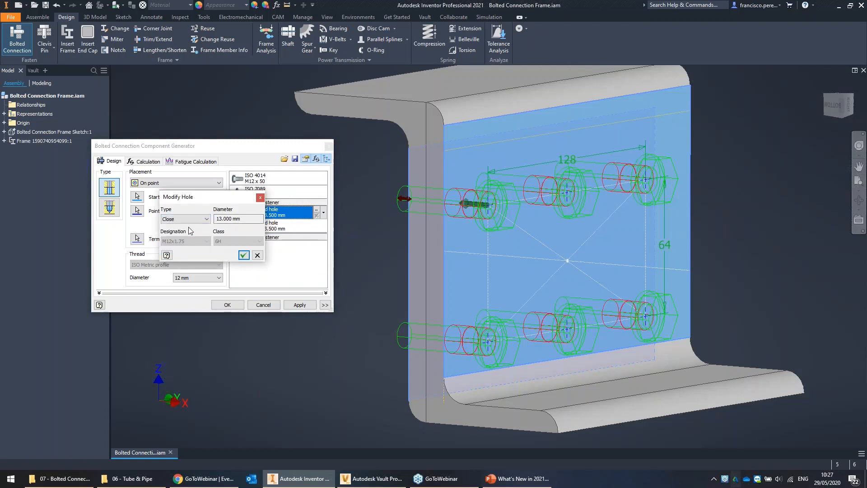
pyautogui.click(243, 255)
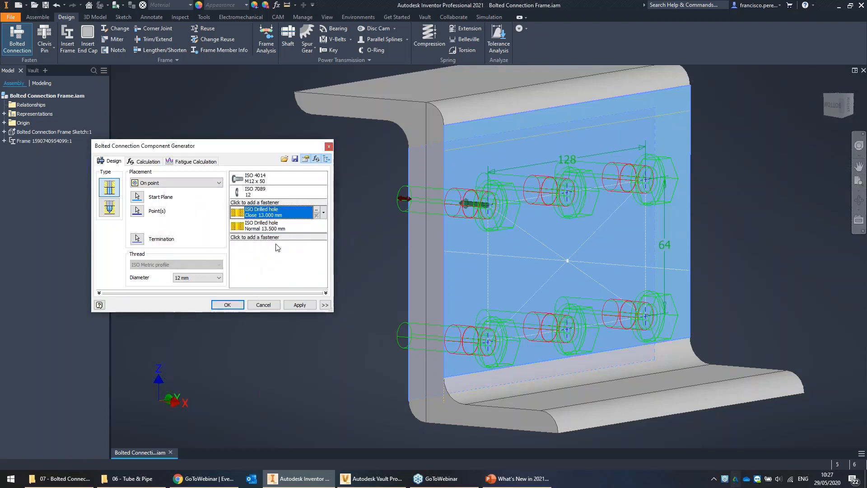
# Step: Change the second drilled hole in the fastener stack to the Close type with a 13 mm diameter
pyautogui.click(295, 229)
pyautogui.click(316, 223)
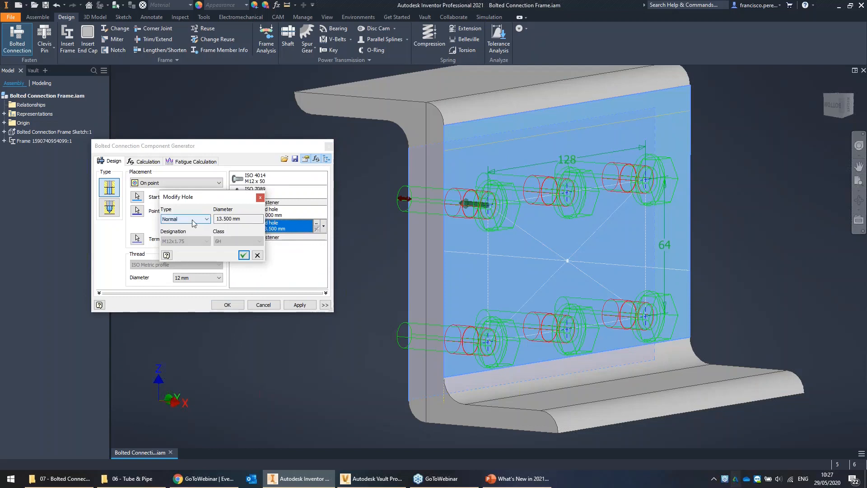
pyautogui.click(193, 220)
pyautogui.click(168, 228)
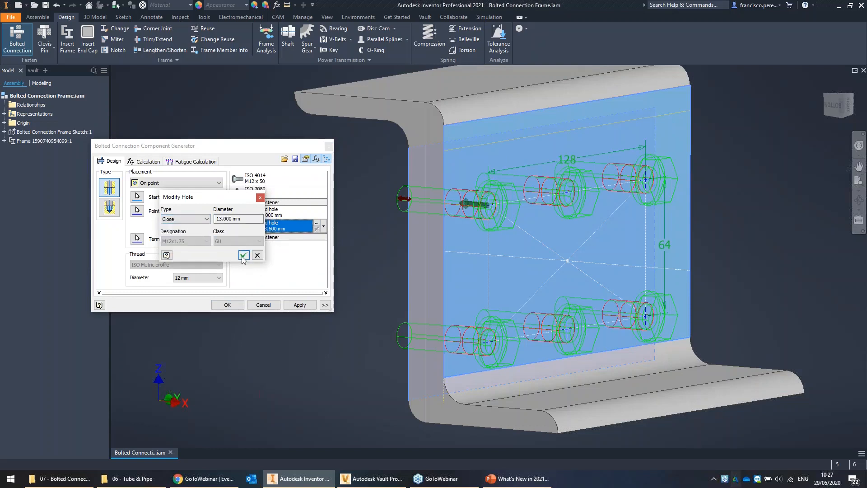
pyautogui.click(243, 255)
# Step: Change the second drilled hole in the stack to the Threaded type with a 12 mm diameter and class 6H
pyautogui.click(317, 223)
pyautogui.click(187, 219)
pyautogui.click(172, 250)
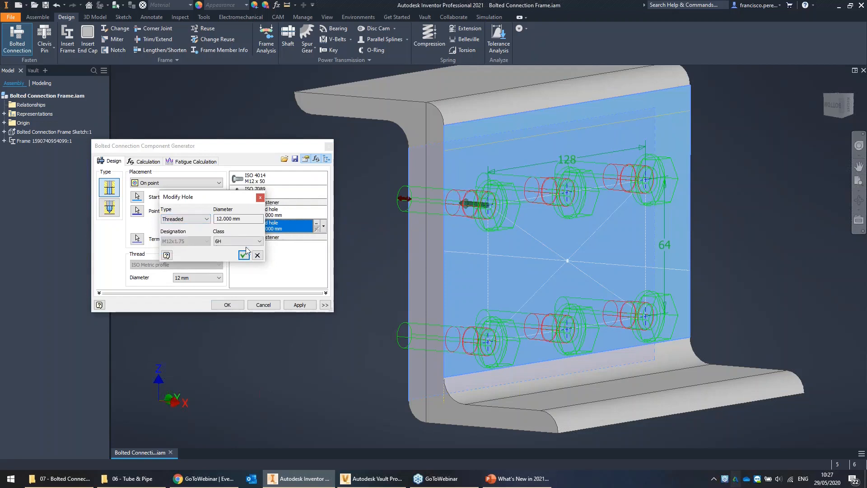
pyautogui.click(244, 255)
# Step: Add an ISO 7089 washer and an ISO 4032 nut after the drilled holes in the fastener stack
pyautogui.click(271, 237)
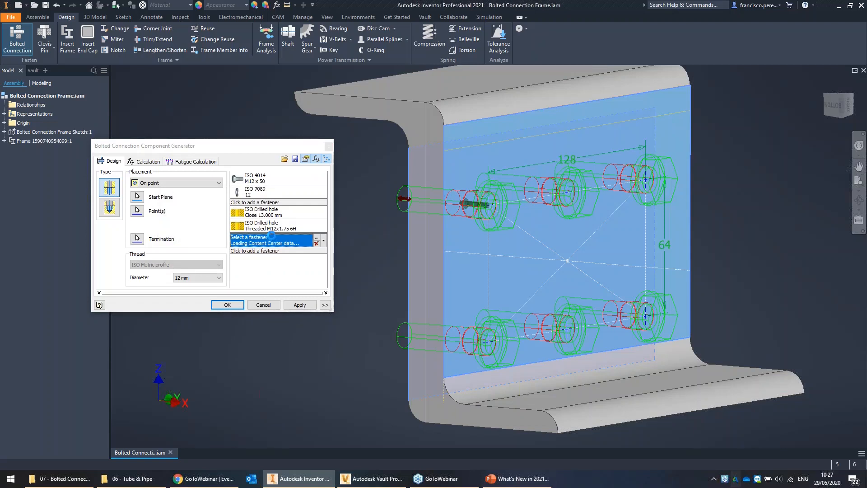
pyautogui.click(115, 267)
pyautogui.click(258, 253)
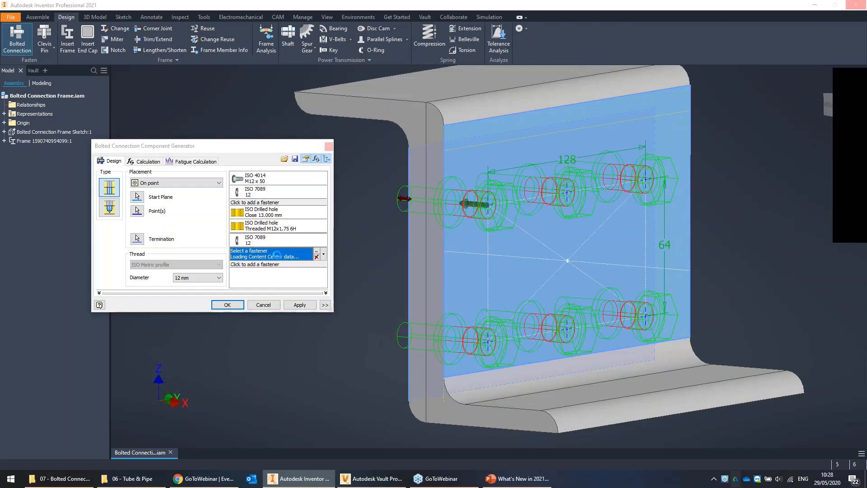
pyautogui.click(208, 318)
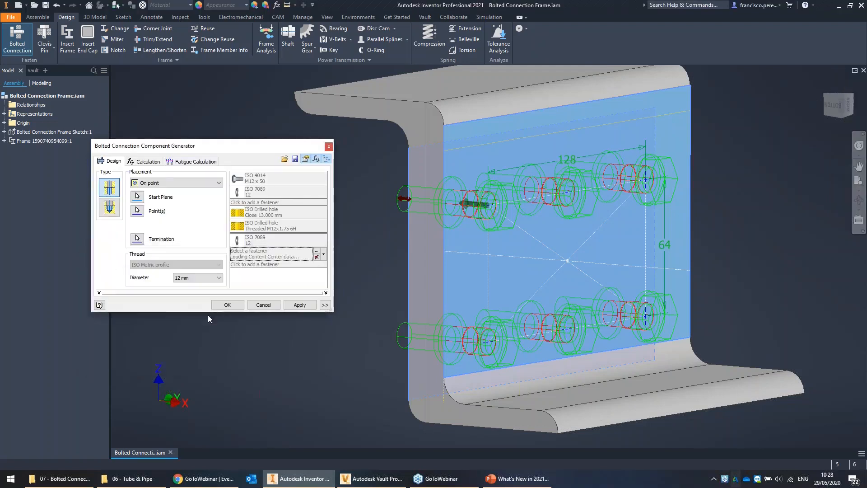
pyautogui.keyDown('shift'); pyautogui.moveTo(401, 259); pyautogui.dragTo(456, 254, button='middle'); pyautogui.keyUp('shift')
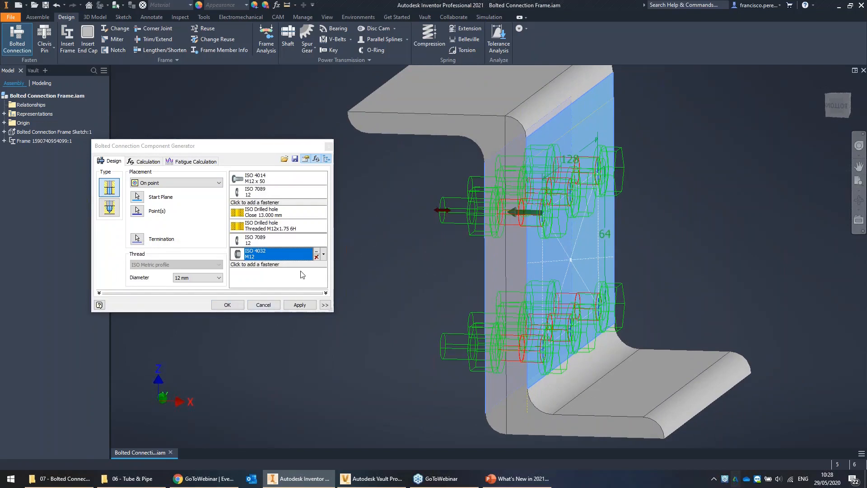
# Step: Create the bolted connection as a subassembly, accepting the proposed file name
pyautogui.click(325, 160)
pyautogui.click(227, 305)
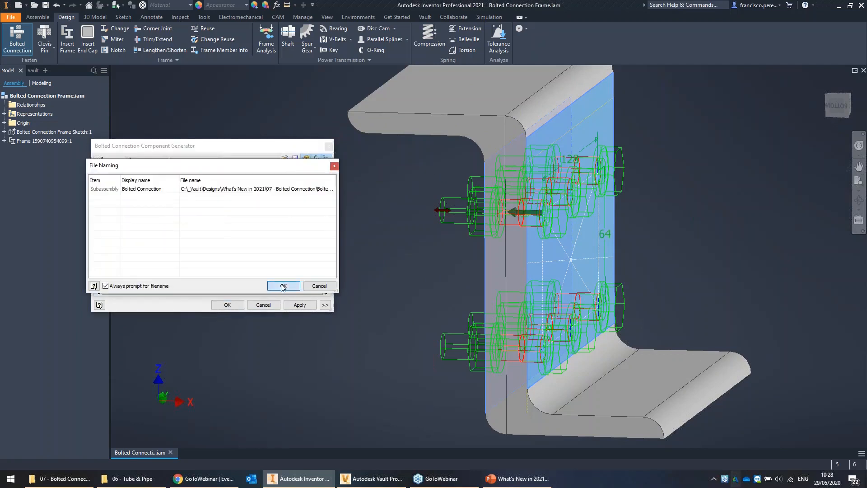
pyautogui.click(283, 286)
pyautogui.keyDown('shift'); pyautogui.moveTo(284, 268); pyautogui.dragTo(261, 243, button='middle'); pyautogui.keyUp('shift')
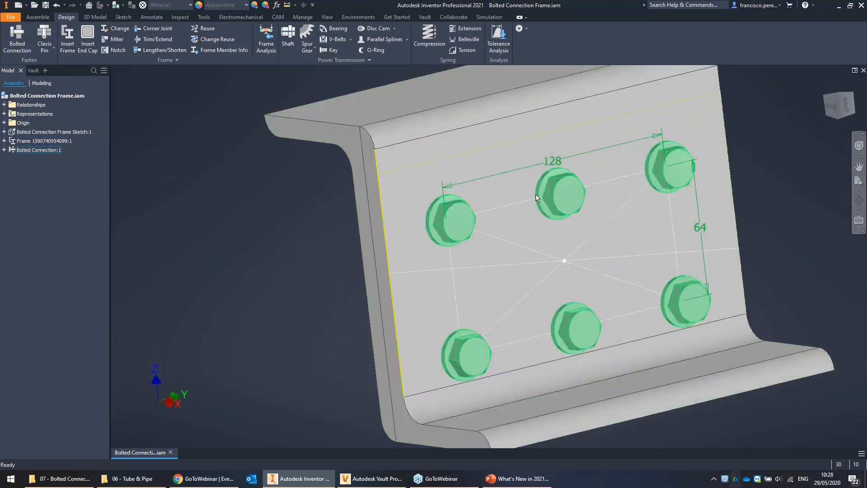
# Step: Examine the clearance and threaded holes in the two channels while editing the frame in place, and return to the main assembly
pyautogui.doubleClick(512, 151)
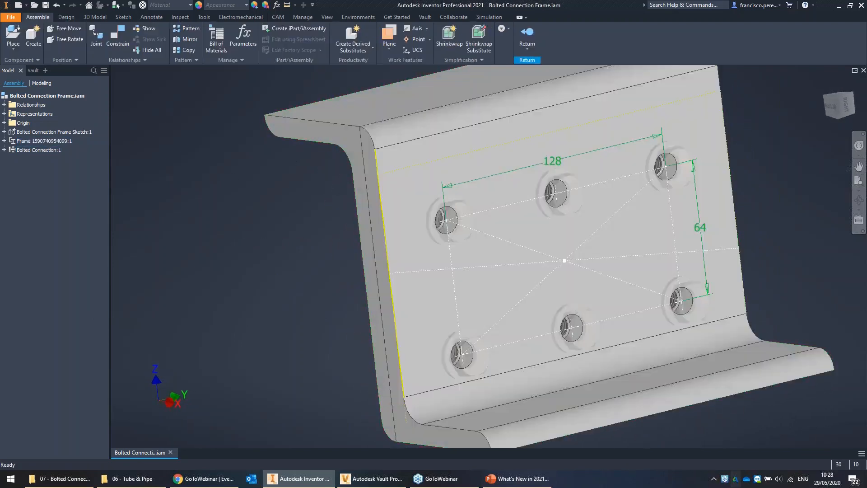
pyautogui.keyDown('shift'); pyautogui.moveTo(502, 184); pyautogui.dragTo(463, 177, button='middle'); pyautogui.keyUp('shift')
pyautogui.scroll(8, 412, 209)
pyautogui.keyDown('shift'); pyautogui.moveTo(426, 211); pyautogui.dragTo(498, 220, button='middle'); pyautogui.keyUp('shift')
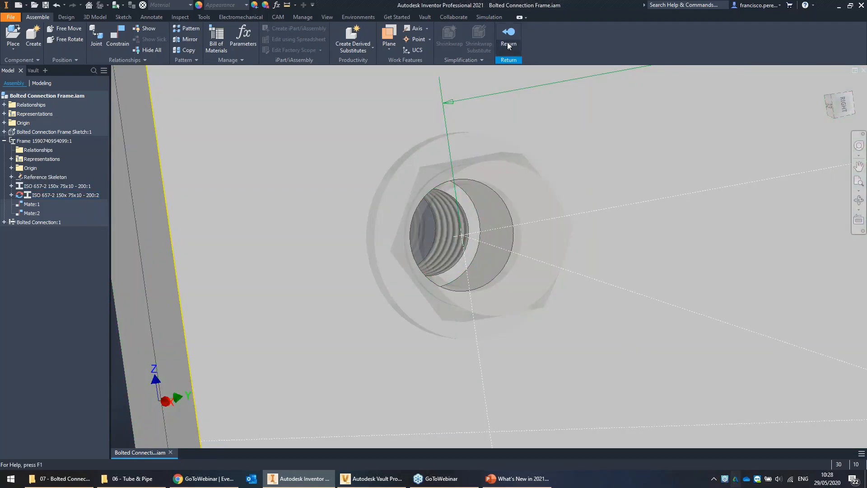
pyautogui.click(508, 41)
pyautogui.scroll(-7, 502, 174)
pyautogui.keyDown('shift'); pyautogui.moveTo(482, 149); pyautogui.dragTo(439, 178, button='middle'); pyautogui.keyUp('shift')
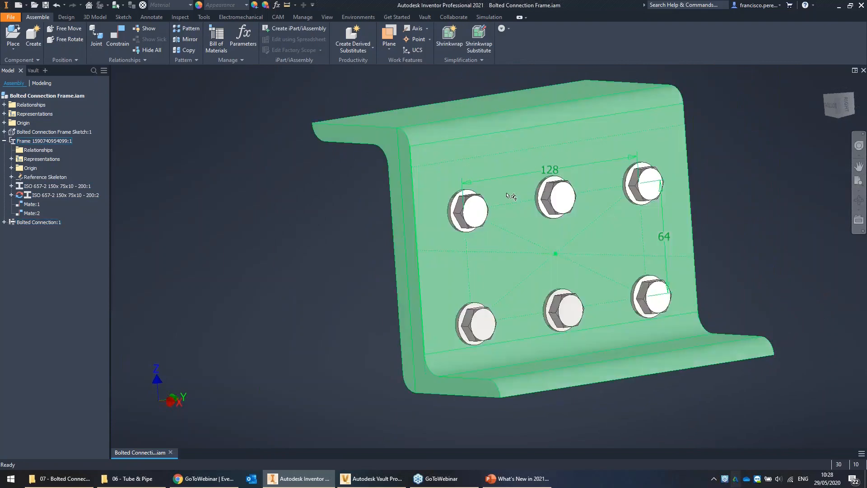
# Step: Pull the upper middle bolt away from its hole to test the connection's freedom of movement
pyautogui.click(555, 197)
pyautogui.moveTo(555, 198)
pyautogui.mouseDown()
pyautogui.moveTo(533, 264)
pyautogui.moveTo(553, 201)
pyautogui.moveTo(500, 299)
pyautogui.moveTo(554, 201)
pyautogui.moveTo(556, 248)
pyautogui.moveTo(520, 292)
pyautogui.moveTo(551, 241)
pyautogui.moveTo(554, 204)
pyautogui.moveTo(531, 283)
pyautogui.moveTo(566, 262)
pyautogui.moveTo(554, 203)
pyautogui.mouseUp()
pyautogui.press('Escape')
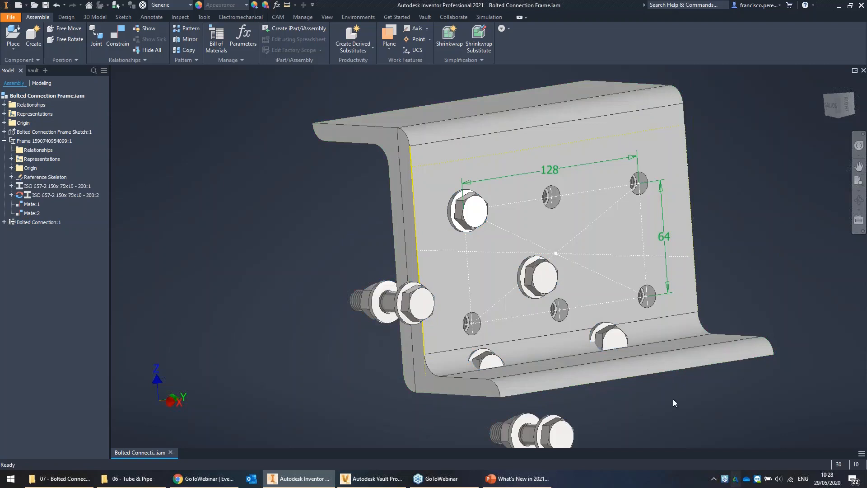
# Step: Mate the lowest loose bolt's axis to the lower corner hole's axis next to the 64 dimension, using the undirected solution
pyautogui.scroll(2, 615, 374)
pyautogui.press('c')
pyautogui.click(561, 363)
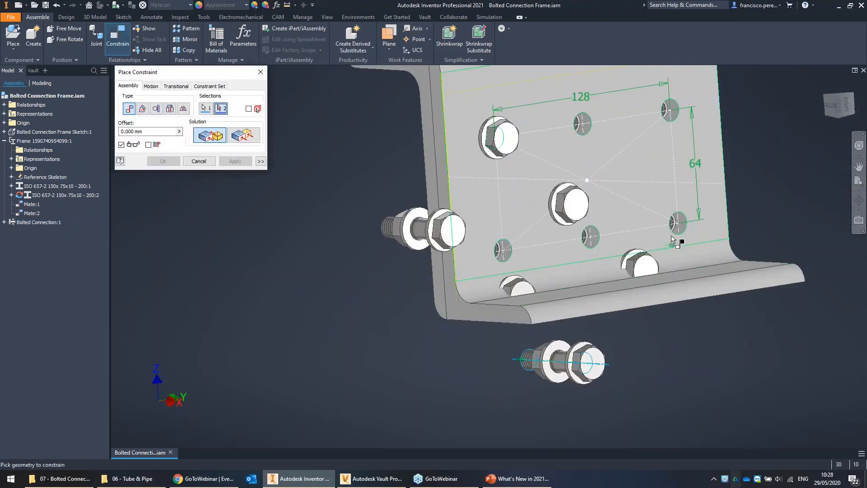
pyautogui.click(682, 222)
pyautogui.click(256, 136)
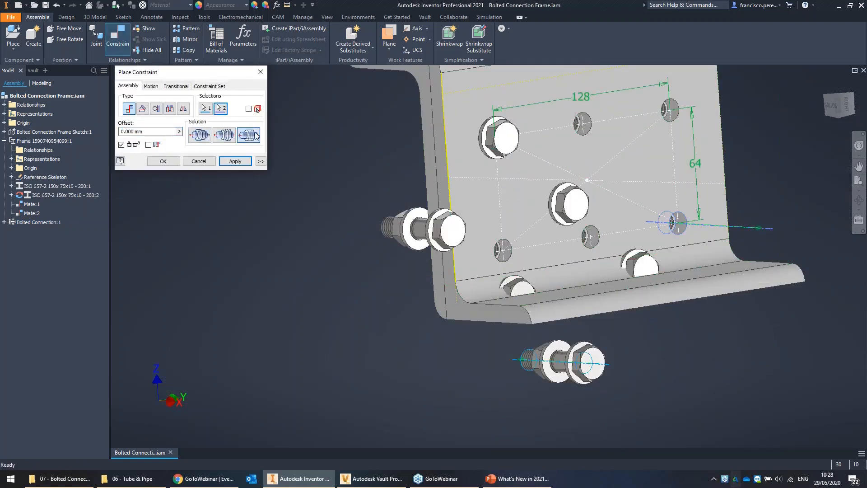
pyautogui.click(234, 161)
pyautogui.press('Escape')
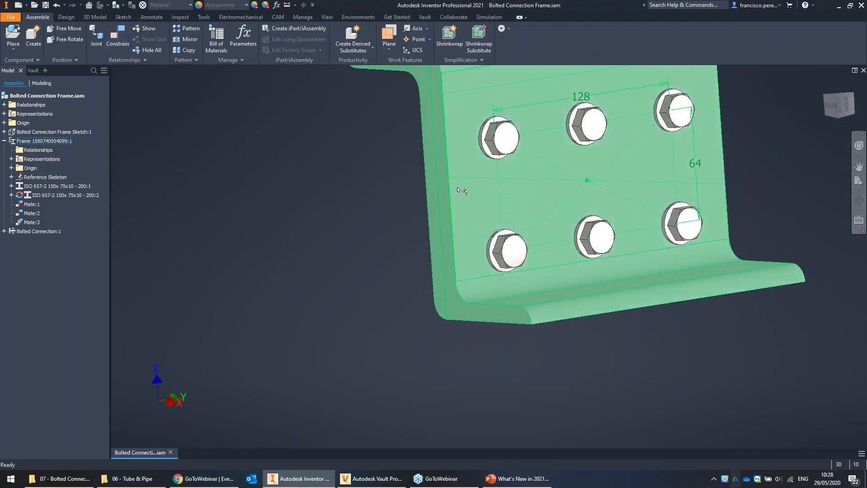
# Step: Undo the mate between the bolt and the hole
pyautogui.hotkey('ctrl', 'z')
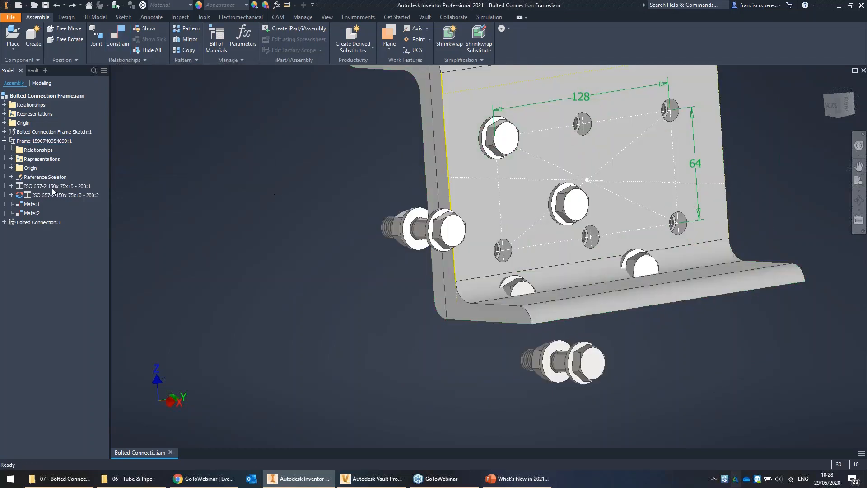
pyautogui.rightClick(51, 140)
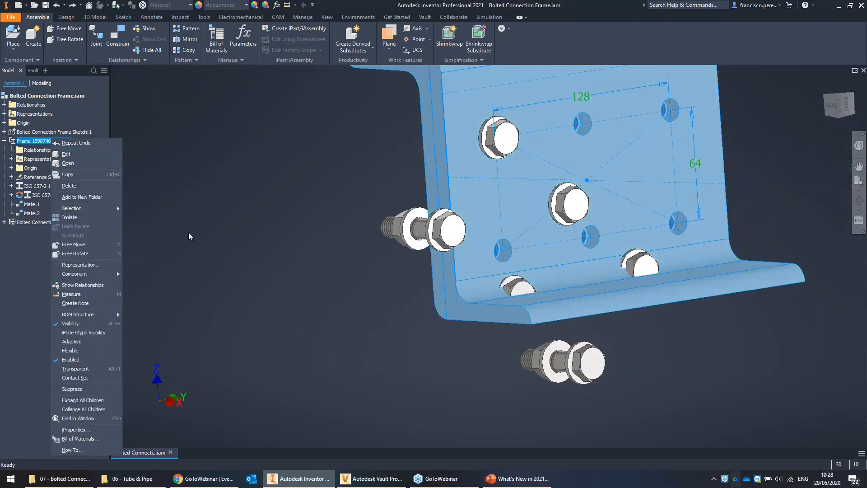
pyautogui.click(189, 235)
# Step: Open the bolted connection for editing with the Design Accelerator and close it without changes
pyautogui.click(41, 223)
pyautogui.rightClick(41, 223)
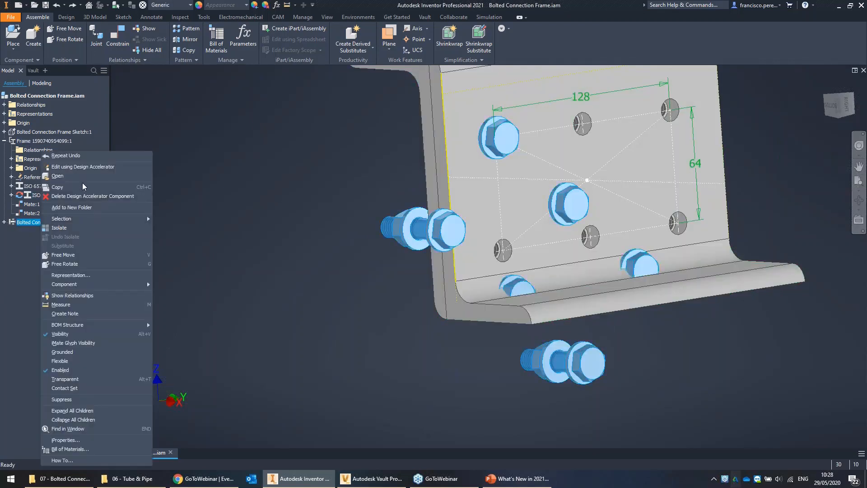
pyautogui.click(83, 167)
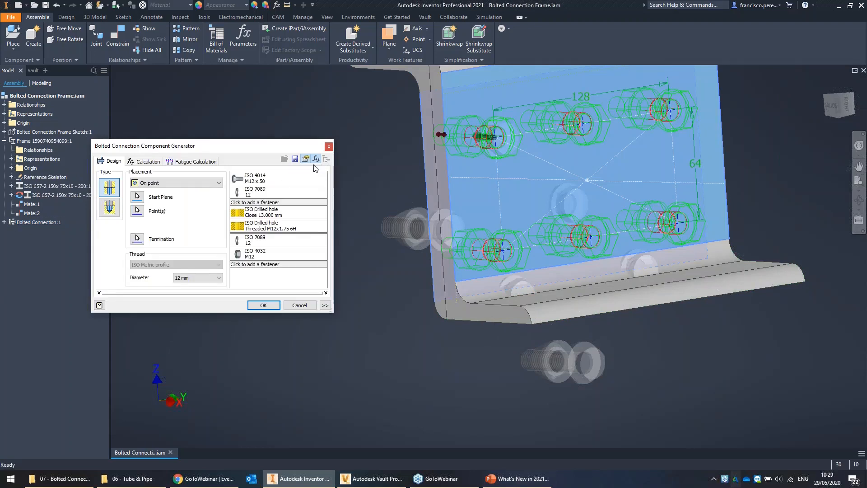
pyautogui.press('Escape')
# Step: Undo the bolt movement and the creation of the bolted connection
pyautogui.hotkey('ctrl', 'z')
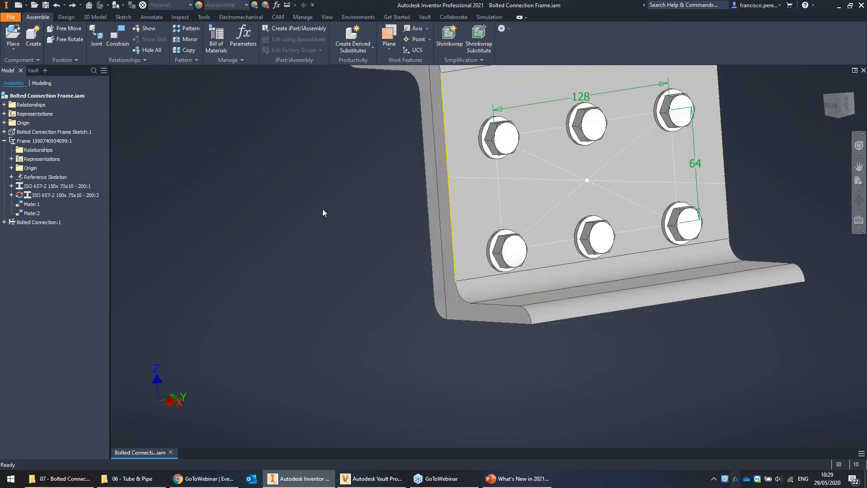
pyautogui.hotkey('ctrl', 'z')
pyautogui.hotkey('ctrl', 'z')
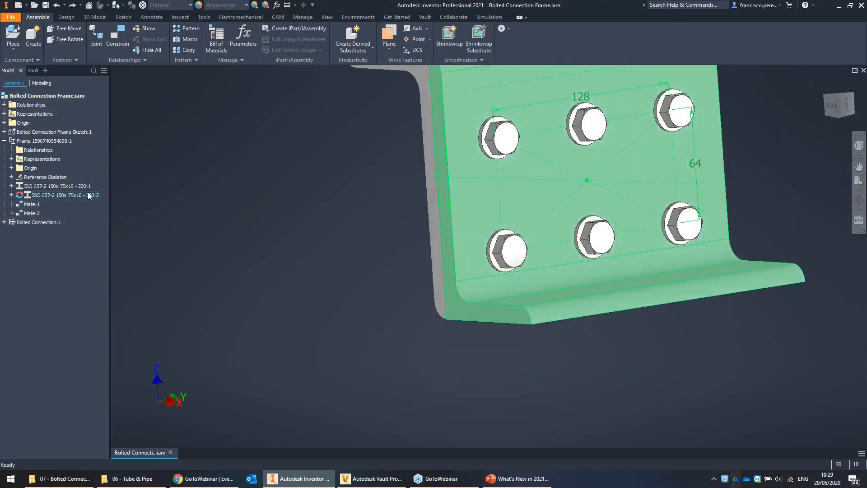
pyautogui.hotkey('ctrl', 'z')
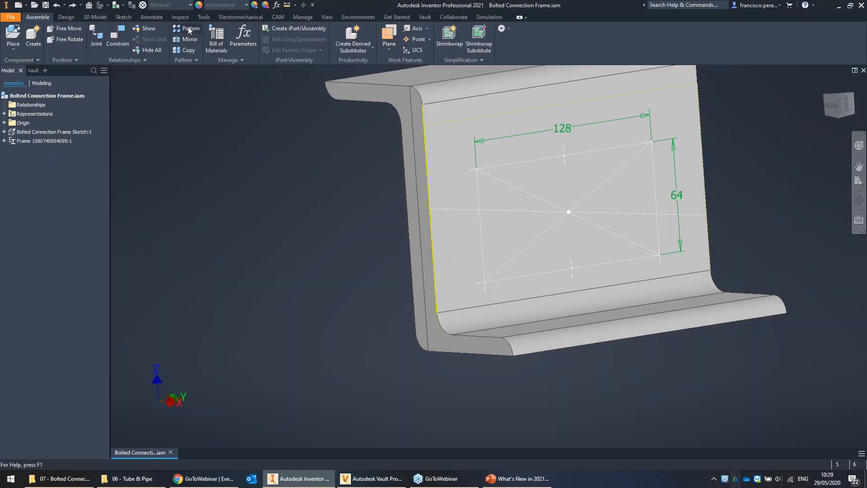
# Step: Set up a new bolted connection on the web face's sketch points, terminating at the opposite channel's web face
pyautogui.click(66, 17)
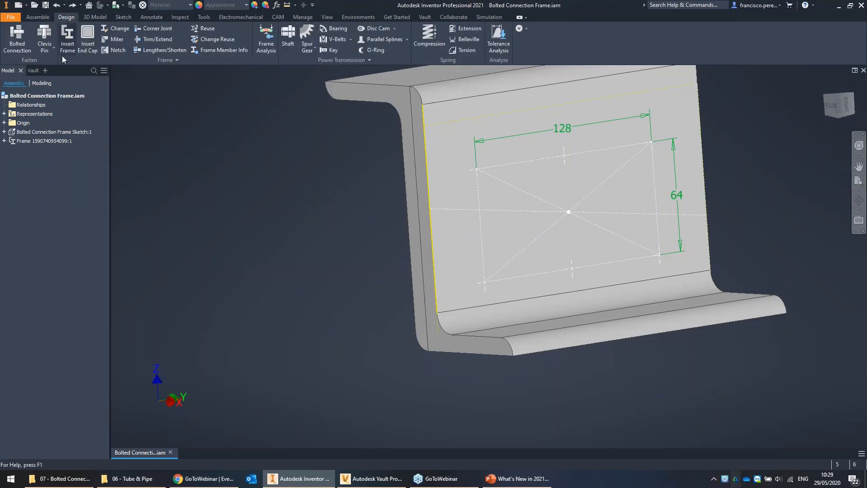
pyautogui.click(19, 36)
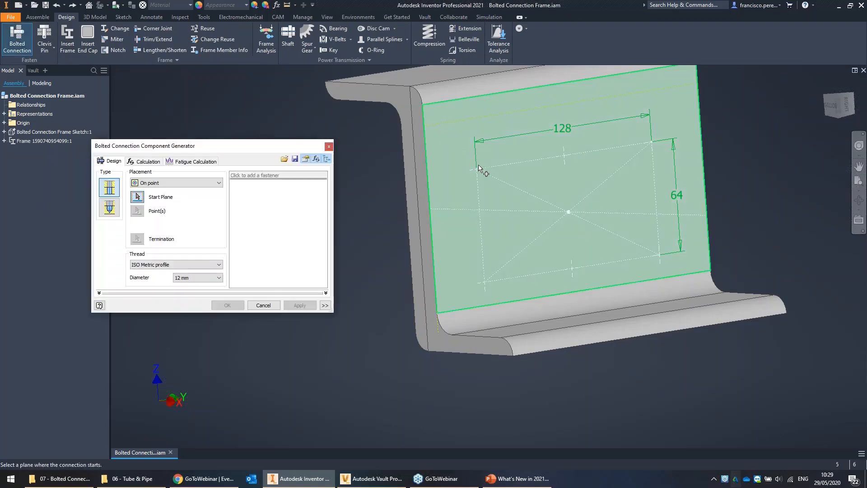
pyautogui.click(447, 176)
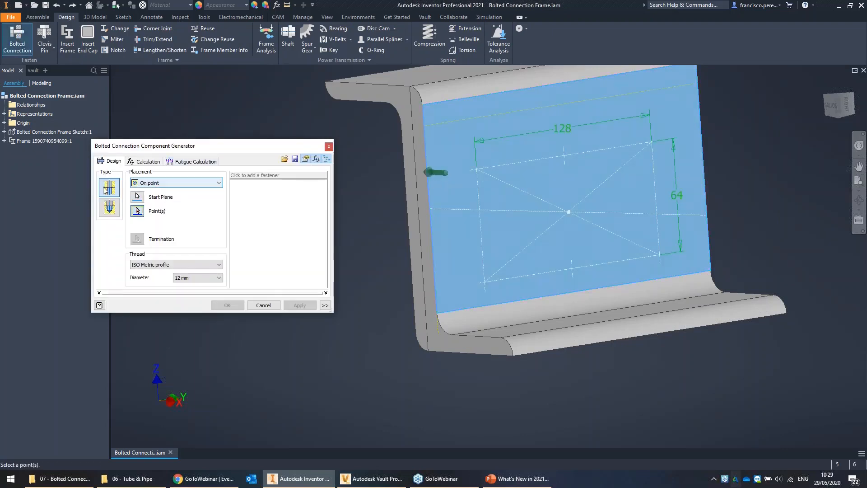
pyautogui.click(478, 172)
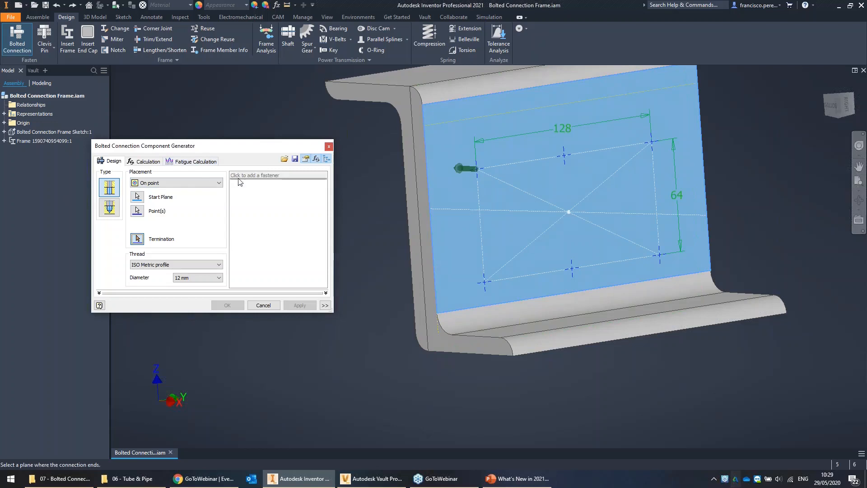
pyautogui.keyDown('shift'); pyautogui.moveTo(441, 198); pyautogui.dragTo(627, 201, button='middle'); pyautogui.keyUp('shift')
pyautogui.click(535, 210)
pyautogui.keyDown('shift'); pyautogui.moveTo(538, 211); pyautogui.dragTo(416, 197, button='middle'); pyautogui.keyUp('shift')
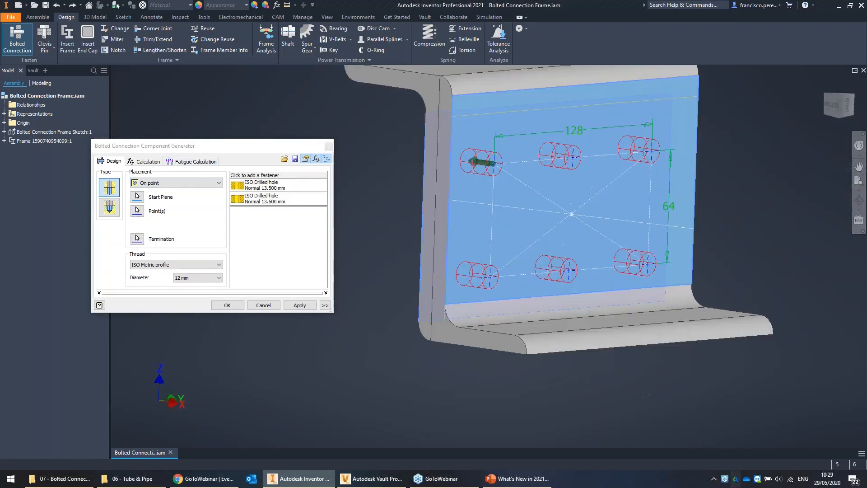
# Step: Add an ISO 4014 bolt ahead of the drilled holes and create the connection with the sub-assembly structure disabled
pyautogui.click(273, 176)
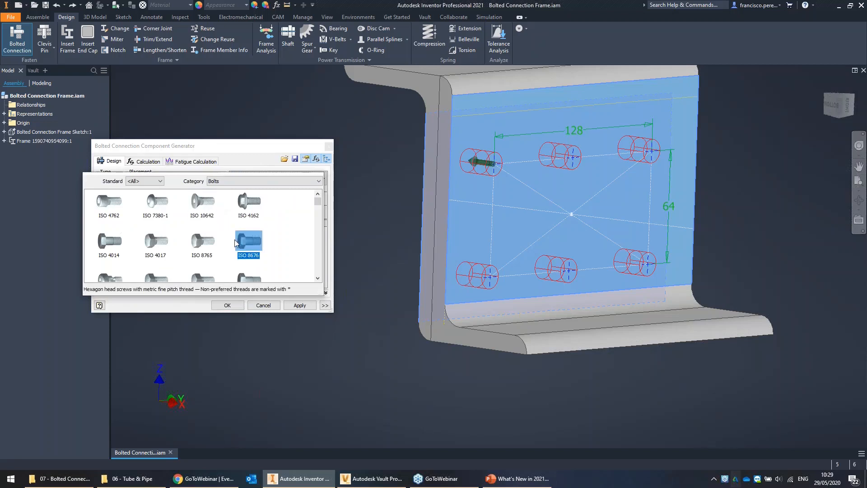
pyautogui.click(121, 242)
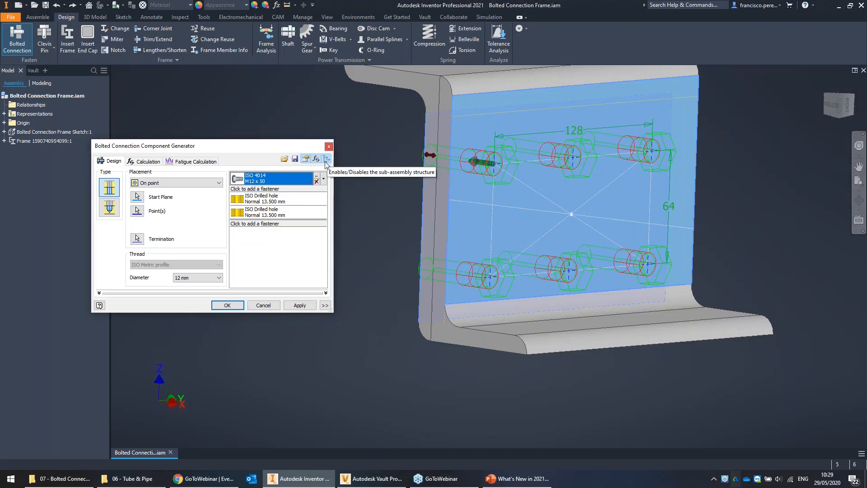
pyautogui.click(227, 306)
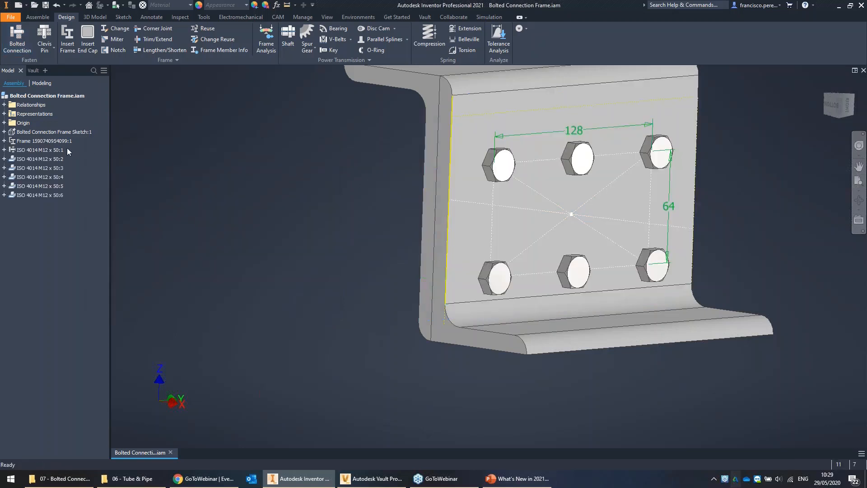
# Step: Examine the constraints of the second ISO 4014 bolt in the assembly structure, highlighting its mates in the model
pyautogui.click(53, 159)
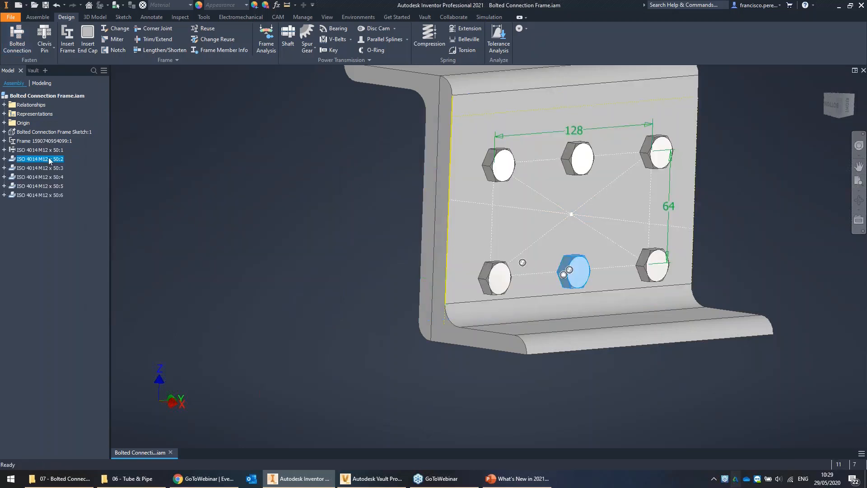
pyautogui.click(5, 159)
pyautogui.click(120, 177)
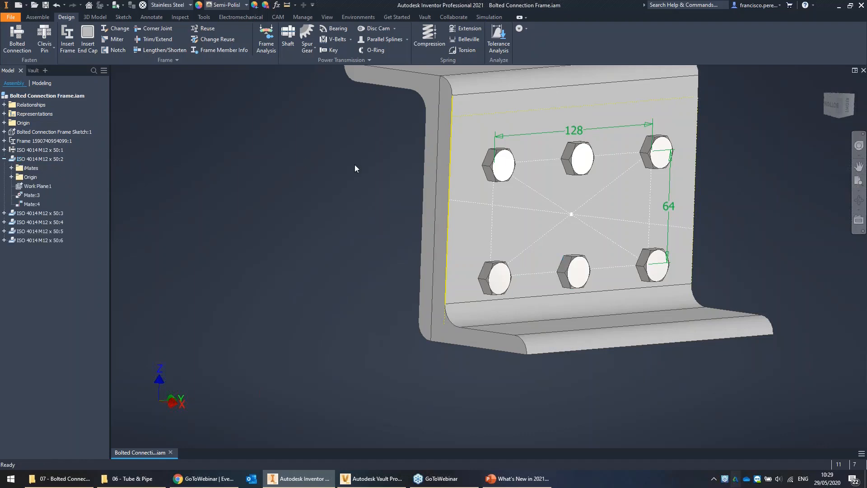
pyautogui.click(32, 195)
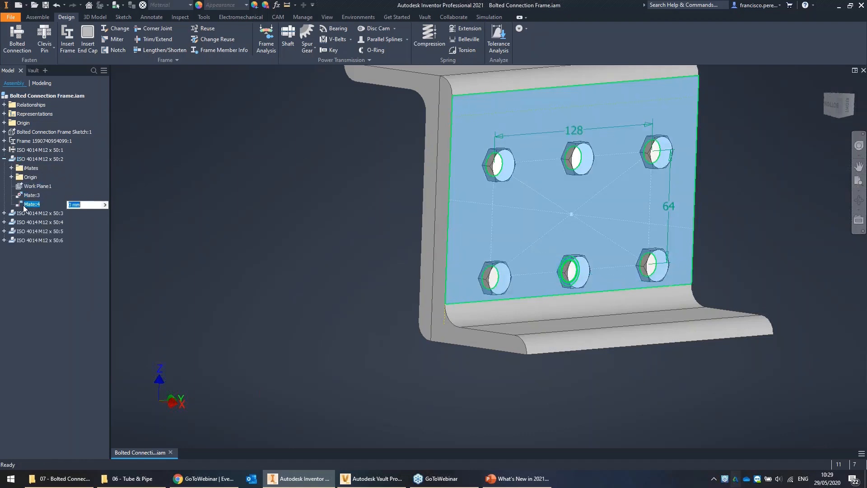
pyautogui.keyDown('shift'); pyautogui.moveTo(331, 185); pyautogui.dragTo(383, 173, button='middle'); pyautogui.keyUp('shift')
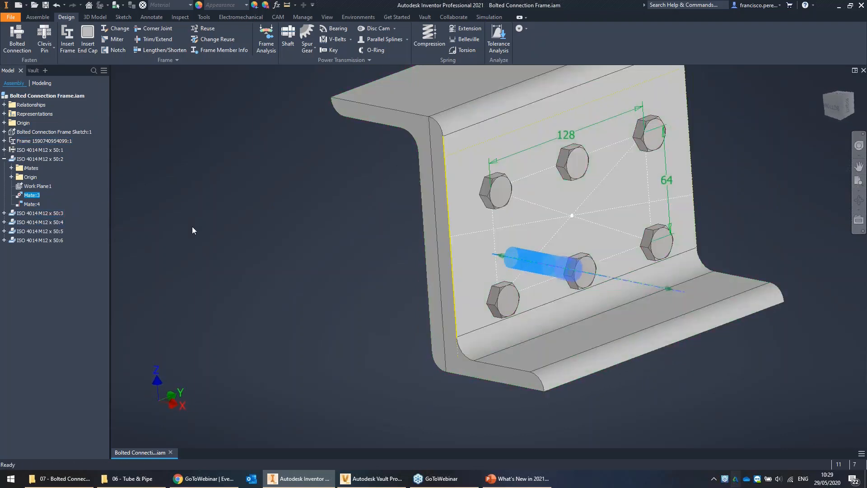
# Step: Inspect the second ISO 4014 bolt's position and the bolted channel web from several angles
pyautogui.click(4, 159)
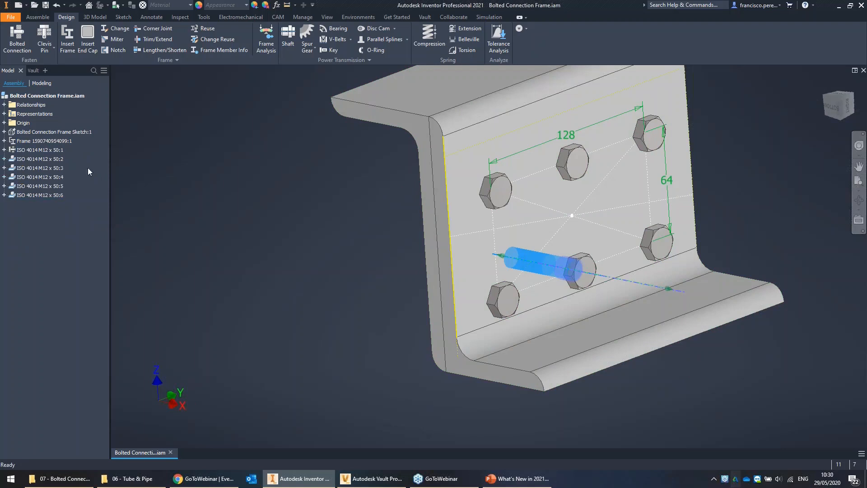
pyautogui.click(53, 160)
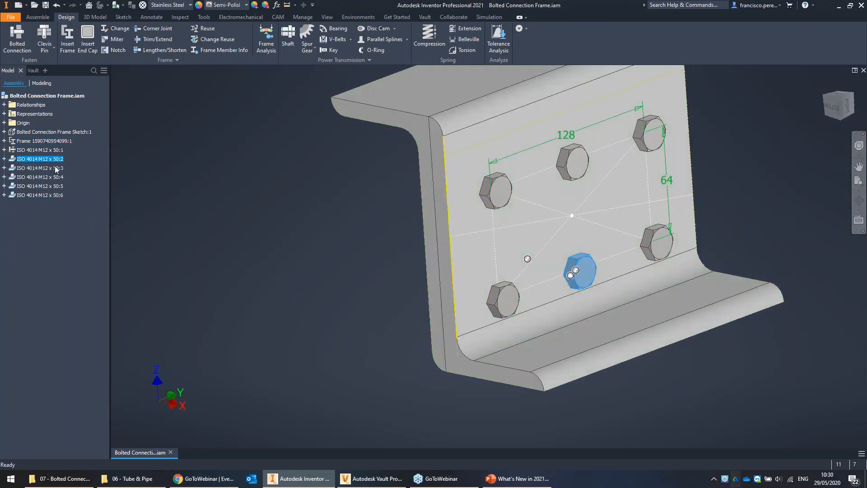
pyautogui.keyDown('shift'); pyautogui.moveTo(260, 171); pyautogui.dragTo(427, 115, button='middle'); pyautogui.keyUp('shift')
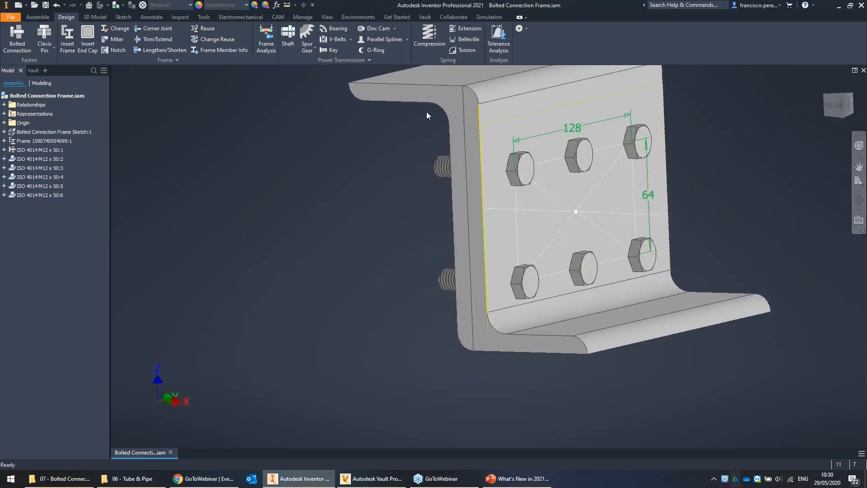
pyautogui.scroll(-2, 355, 183)
pyautogui.scroll(3, 310, 145)
pyautogui.keyDown('shift'); pyautogui.moveTo(415, 153); pyautogui.dragTo(207, 159, button='middle'); pyautogui.keyUp('shift')
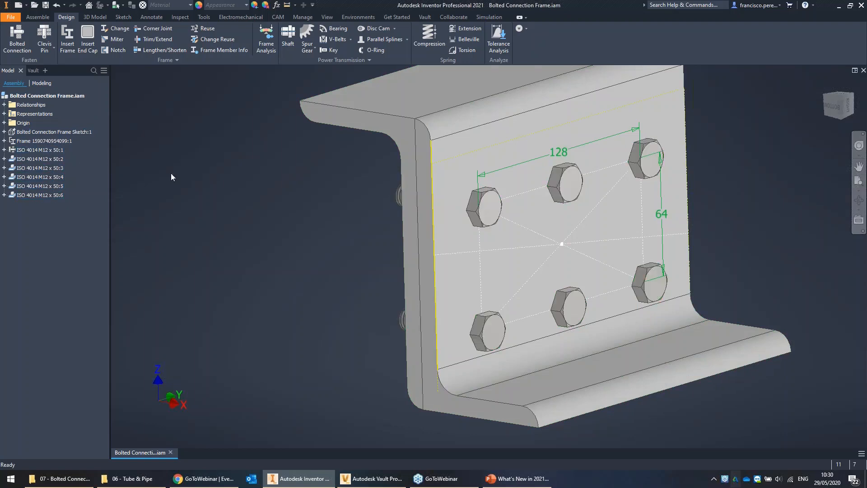
pyautogui.press('F2')
pyautogui.moveTo(297, 159); pyautogui.dragTo(258, 174)
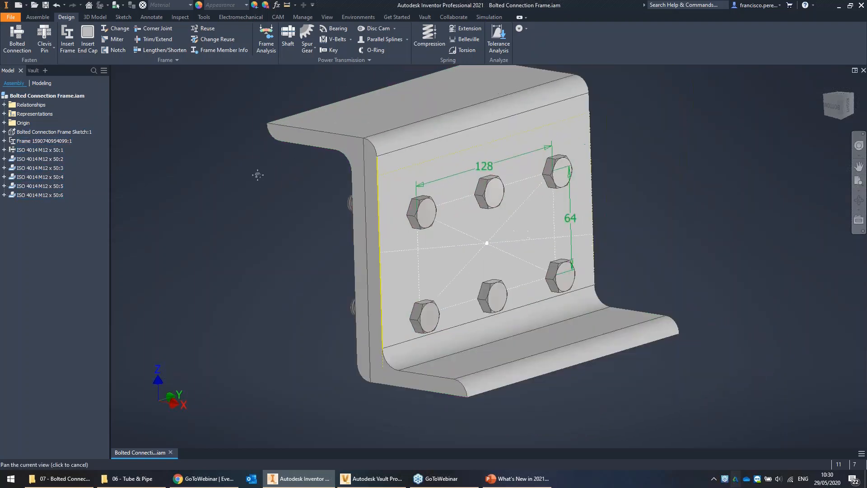
pyautogui.moveTo(258, 175); pyautogui.dragTo(250, 176, button='middle')
# Step: Cancel saving the Bolted Connection Frame assembly and close it without keeping the changes
pyautogui.hotkey('ctrl', 's')
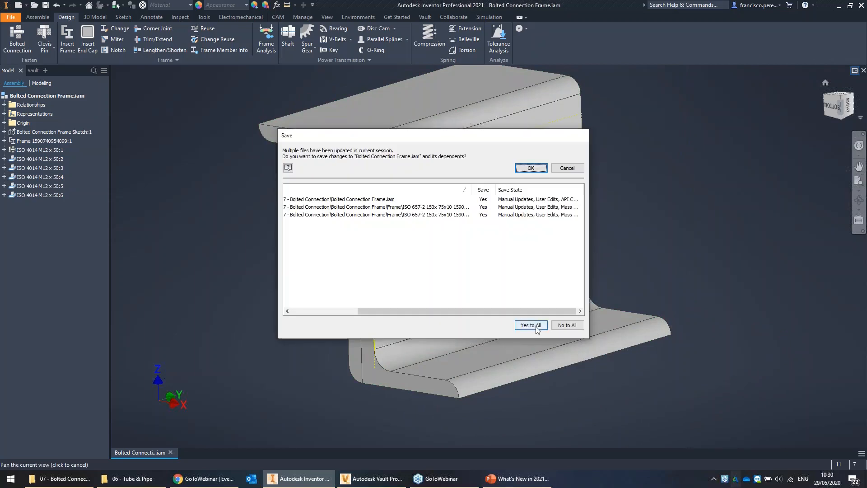
pyautogui.click(567, 168)
pyautogui.click(863, 70)
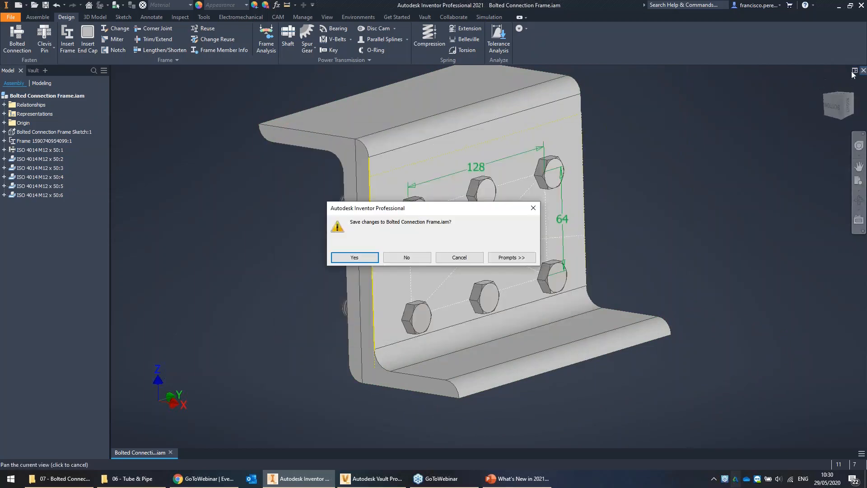
pyautogui.click(409, 259)
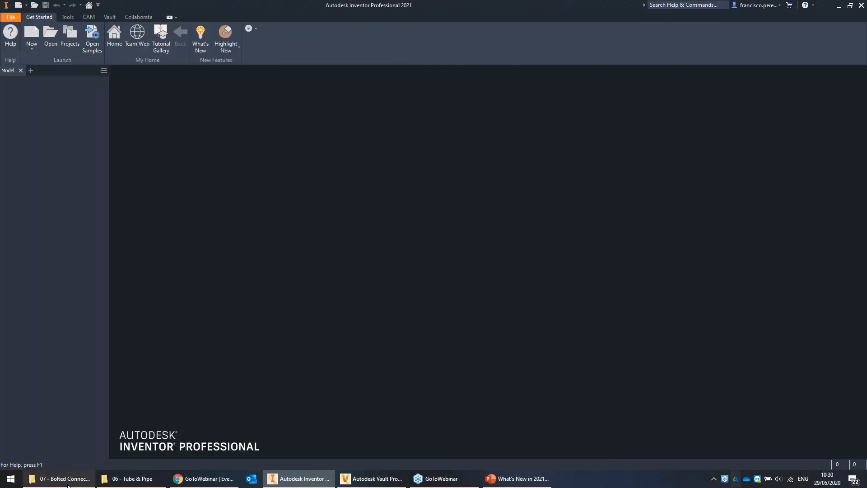
# Step: Switch to File Explorer and open the 08 - Drawings folder inside What's New in 2021
pyautogui.click(68, 478)
pyautogui.hotkey('alt', 'Up')
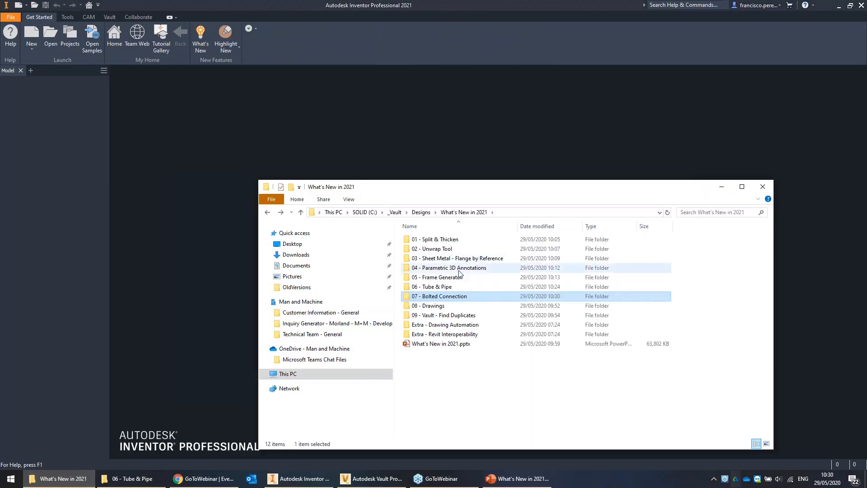
pyautogui.doubleClick(457, 306)
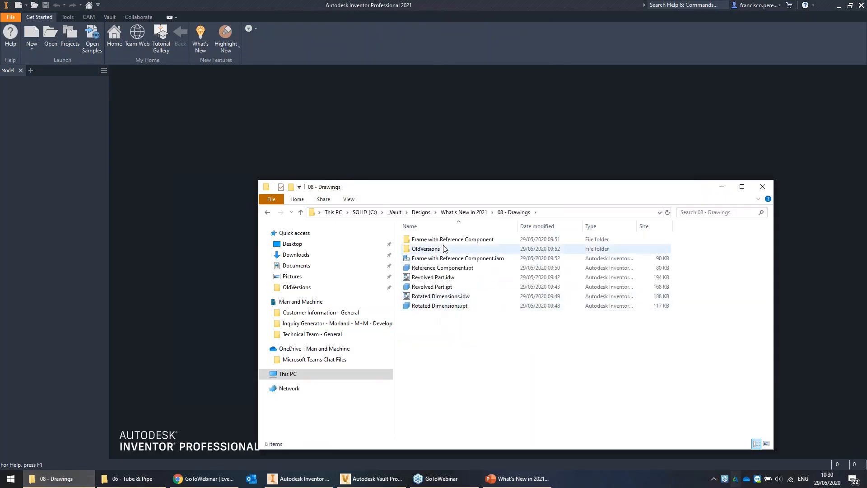
pyautogui.click(436, 306)
pyautogui.doubleClick(436, 306)
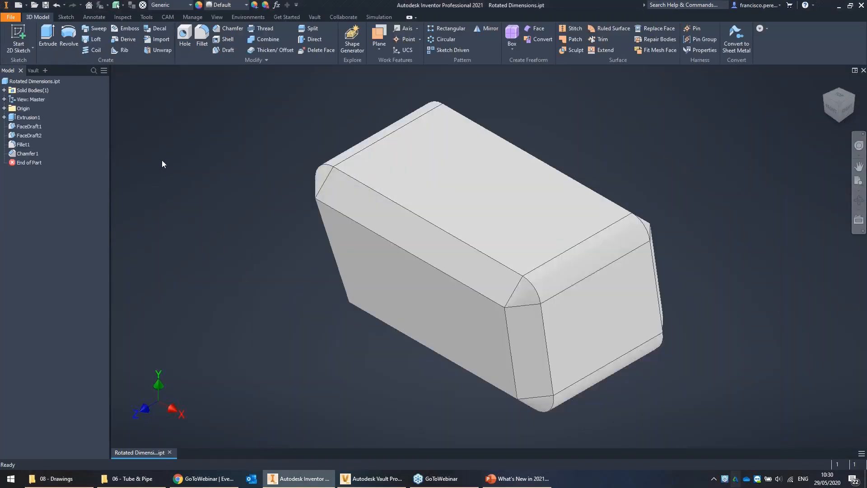
pyautogui.click(863, 70)
# Step: Open Revolved Part.ipt from the 08 - Drawings folder in Inventor
pyautogui.click(57, 479)
pyautogui.click(437, 337)
pyautogui.moveTo(431, 287); pyautogui.dragTo(218, 239)
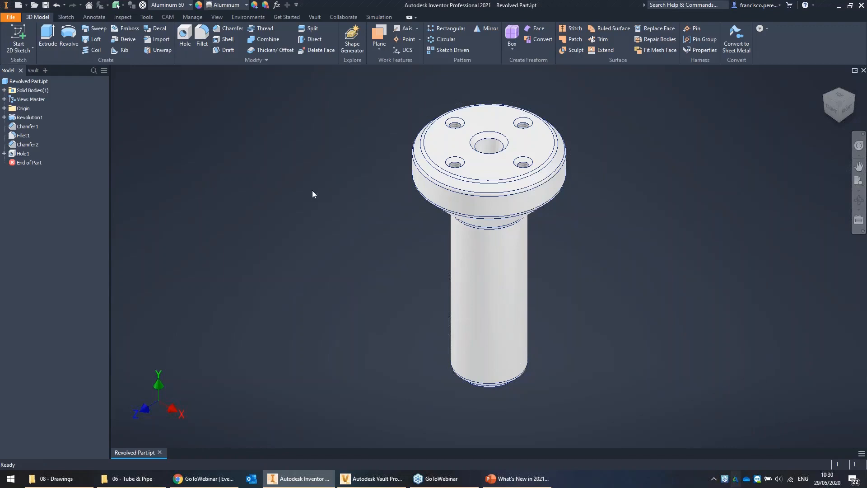
# Step: Examine the revolved part's flange face, centre bore and surrounding threaded holes from different angles
pyautogui.keyDown('shift'); pyautogui.moveTo(313, 192); pyautogui.dragTo(465, 221, button='middle'); pyautogui.keyUp('shift')
pyautogui.click(476, 223)
pyautogui.scroll(5, 569, 210)
pyautogui.moveTo(524, 212); pyautogui.dragTo(640, 228, button='middle')
pyautogui.scroll(-5, 552, 222)
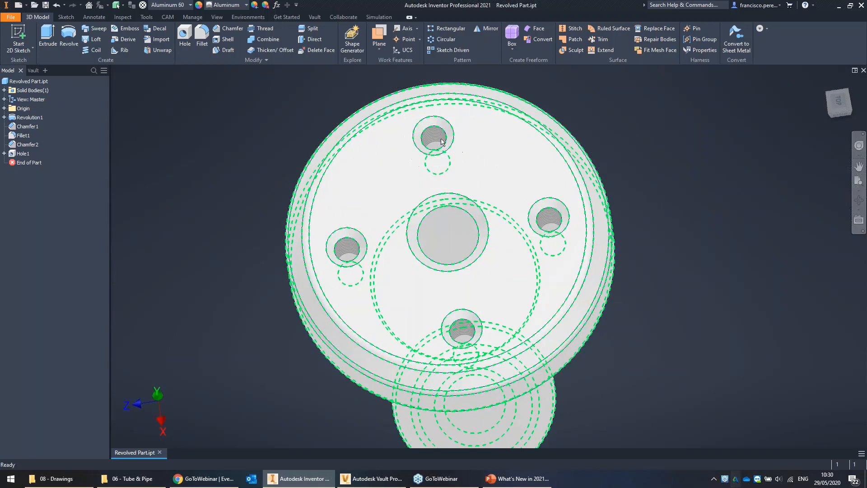
pyautogui.press('F4')
pyautogui.moveTo(643, 131); pyautogui.dragTo(660, 186)
pyautogui.moveTo(661, 191); pyautogui.dragTo(622, 206, button='middle')
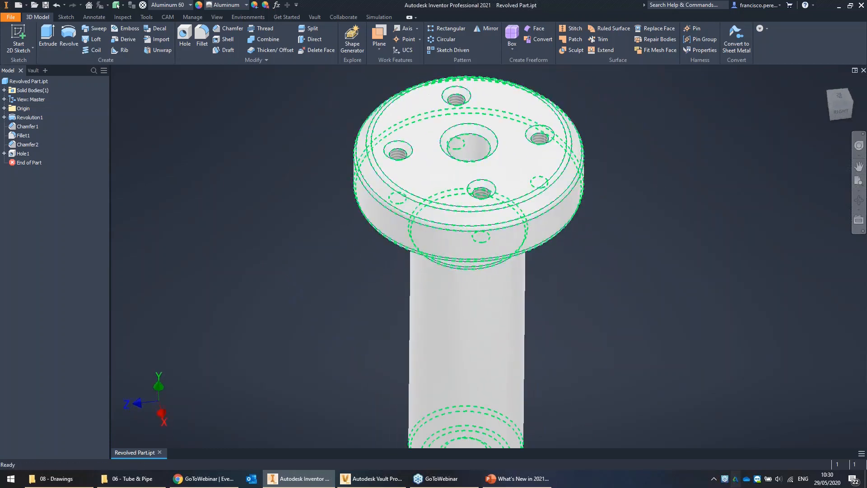
# Step: Open the existing drawing of the revolved part from the part model
pyautogui.rightClick(14, 83)
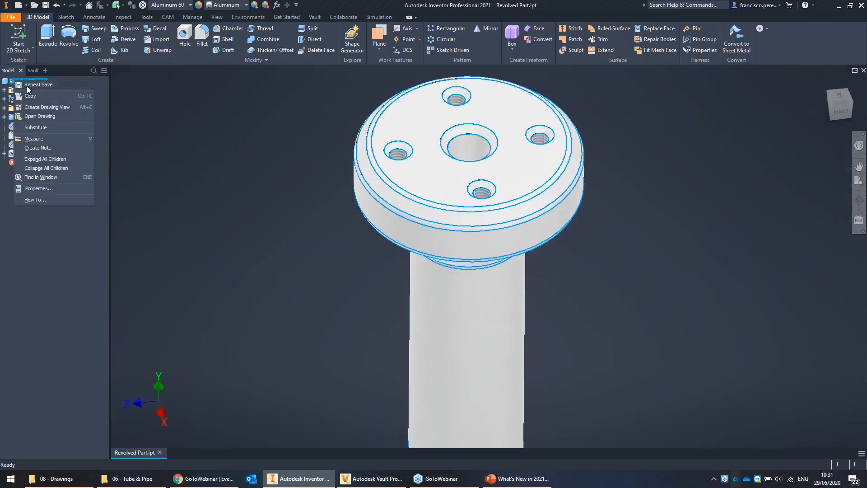
pyautogui.click(53, 116)
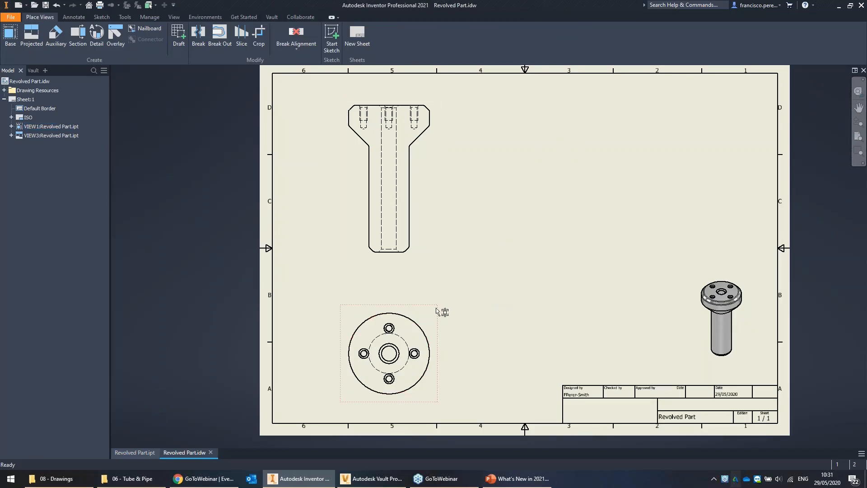
pyautogui.moveTo(436, 312); pyautogui.dragTo(457, 256, button='middle')
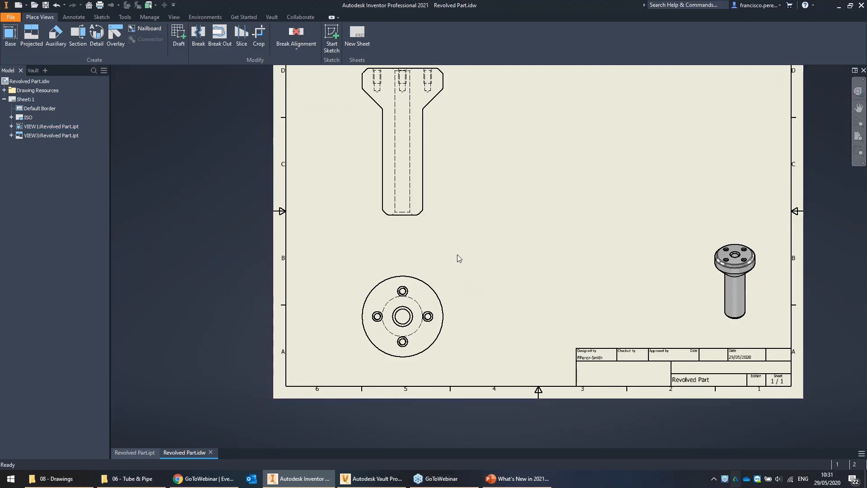
pyautogui.moveTo(463, 254); pyautogui.dragTo(451, 230, button='middle')
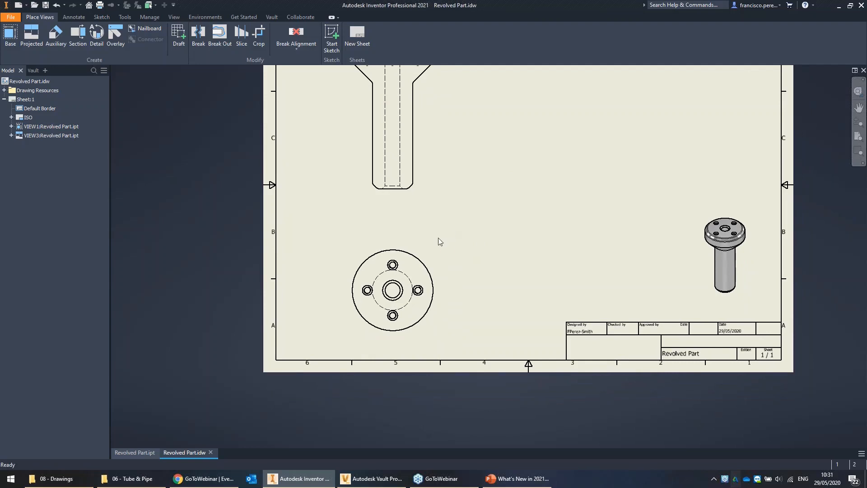
pyautogui.scroll(-3, 438, 238)
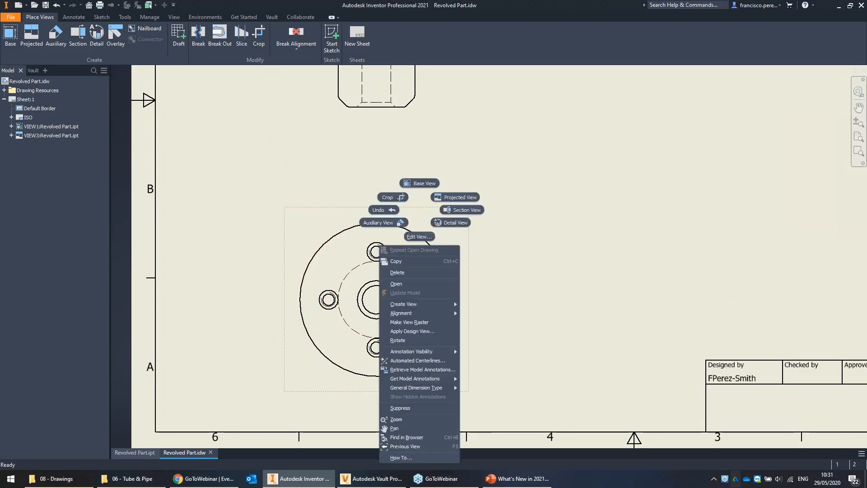
pyautogui.click(429, 362)
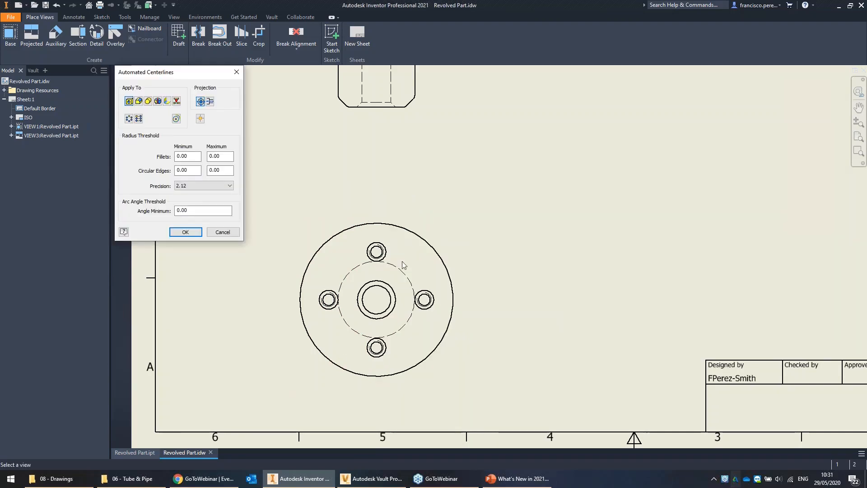
pyautogui.click(226, 232)
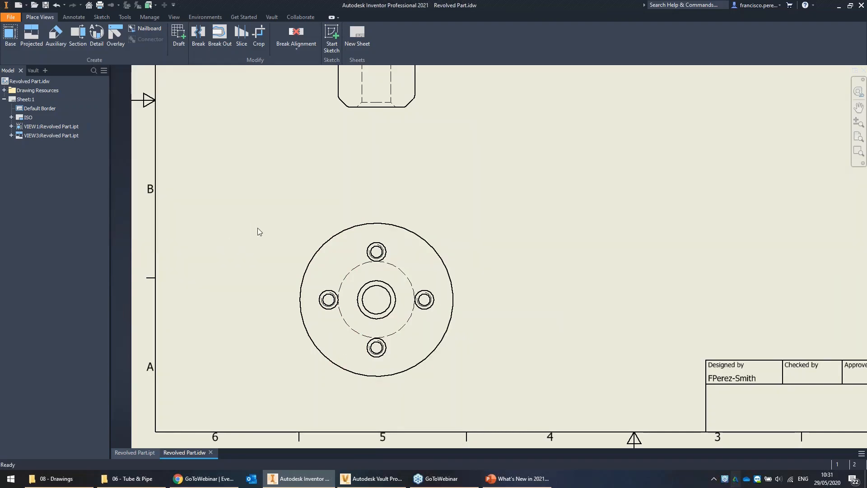
pyautogui.moveTo(571, 212); pyautogui.dragTo(512, 218, button='middle')
pyautogui.scroll(-1, 509, 216)
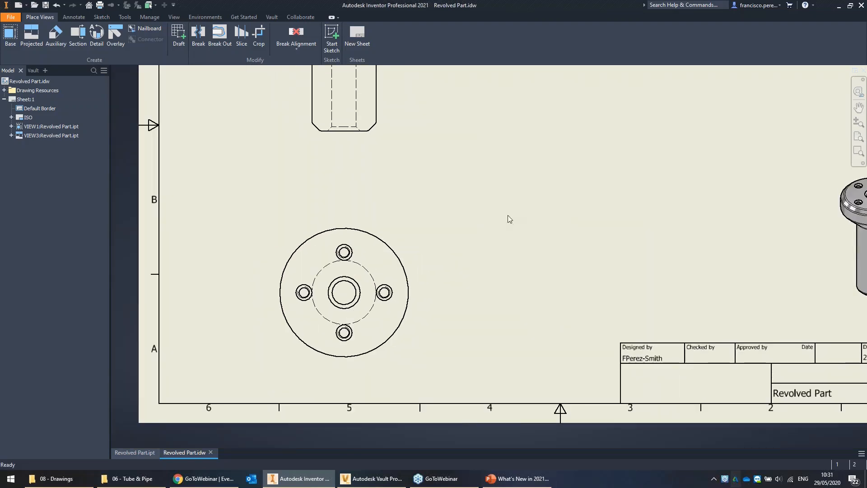
# Step: Add automated centerlines to the circular flange view, keeping the preset feature and projection options
pyautogui.click(68, 17)
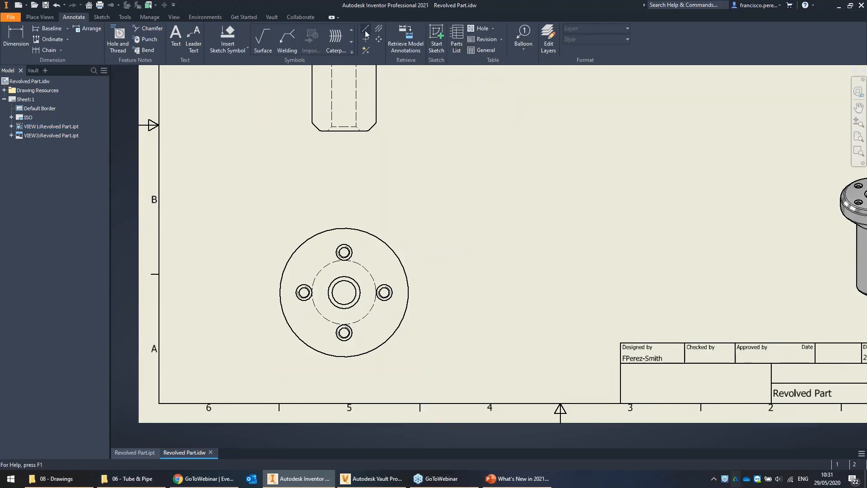
pyautogui.click(367, 53)
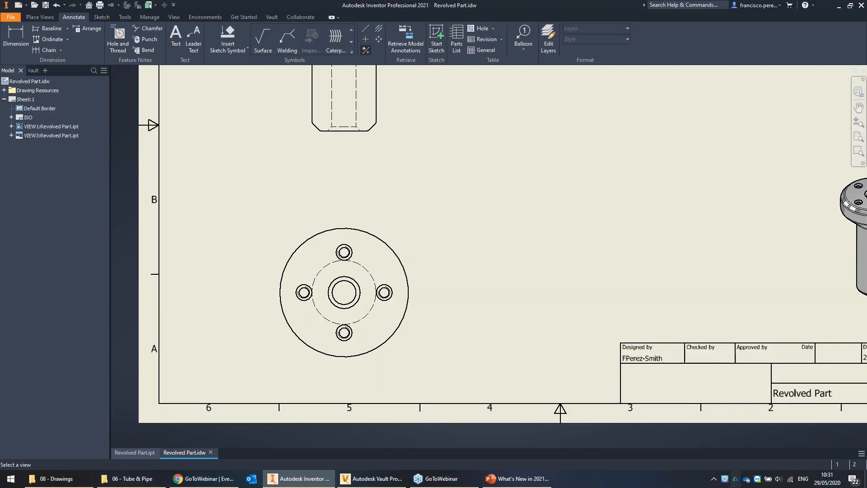
pyautogui.click(383, 225)
pyautogui.moveTo(174, 72); pyautogui.dragTo(237, 101)
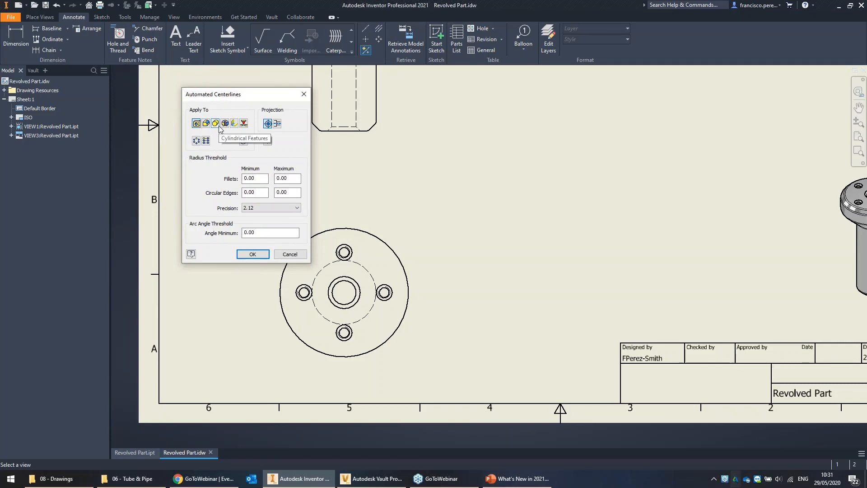
pyautogui.click(254, 255)
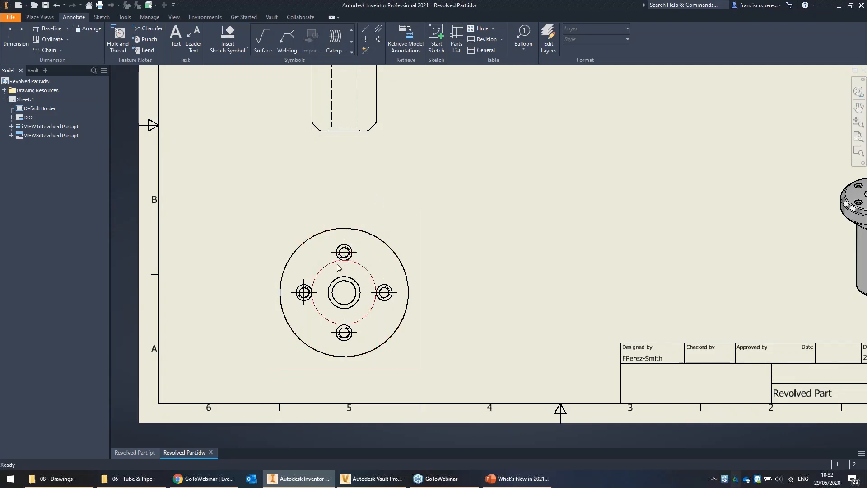
# Step: Dimension the shaft's diameter between its two outer edges, placing the dimension below the front view
pyautogui.scroll(2, 447, 149)
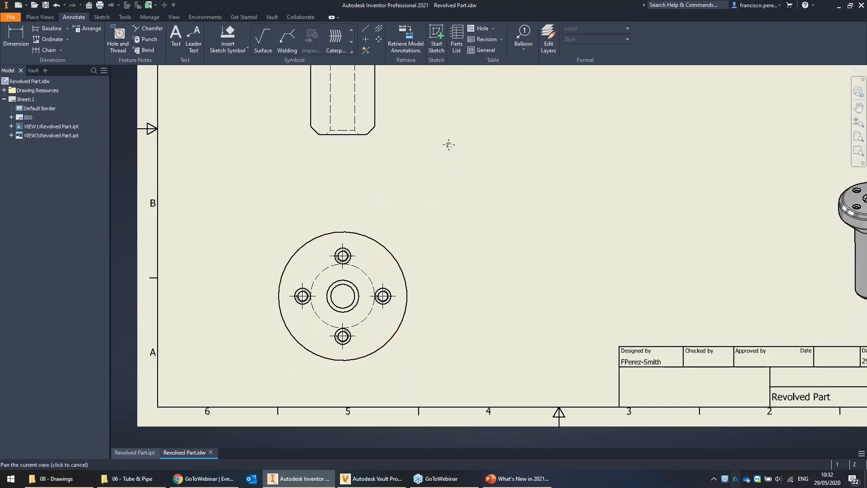
pyautogui.scroll(-3, 433, 271)
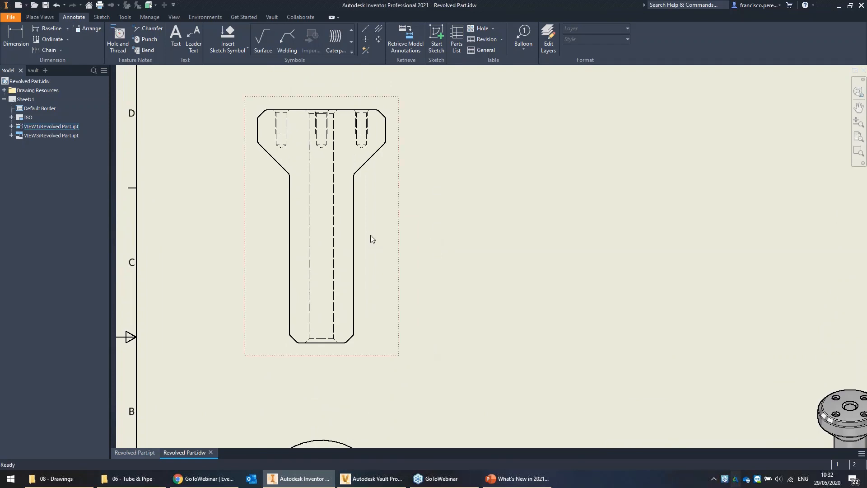
pyautogui.click(15, 38)
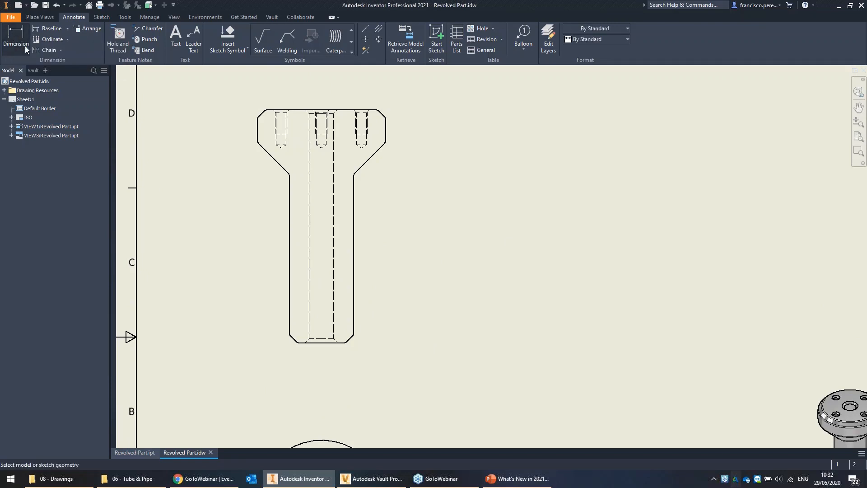
pyautogui.click(289, 321)
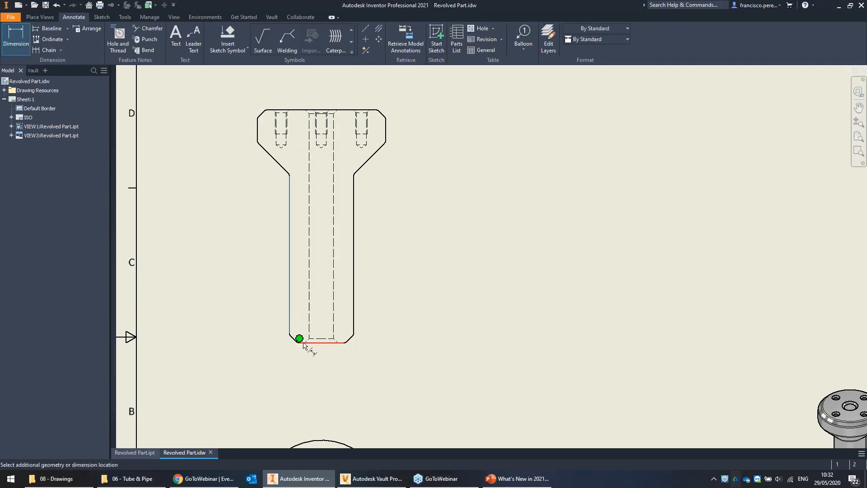
pyautogui.click(353, 324)
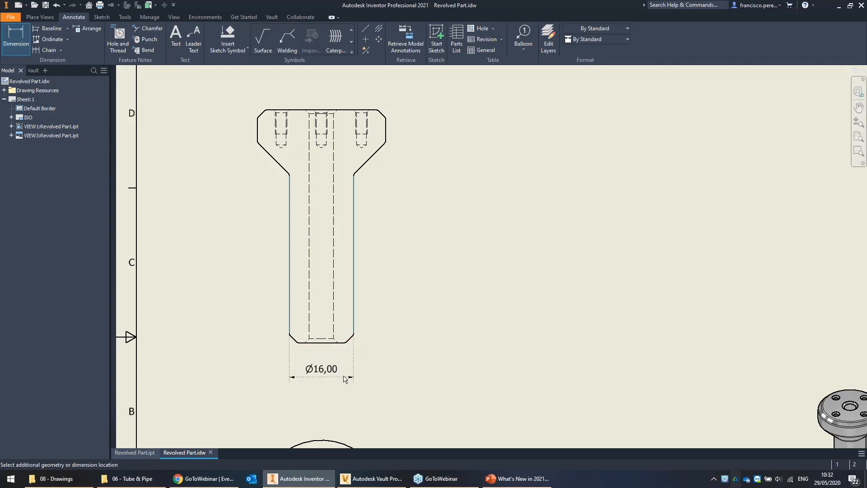
pyautogui.click(339, 379)
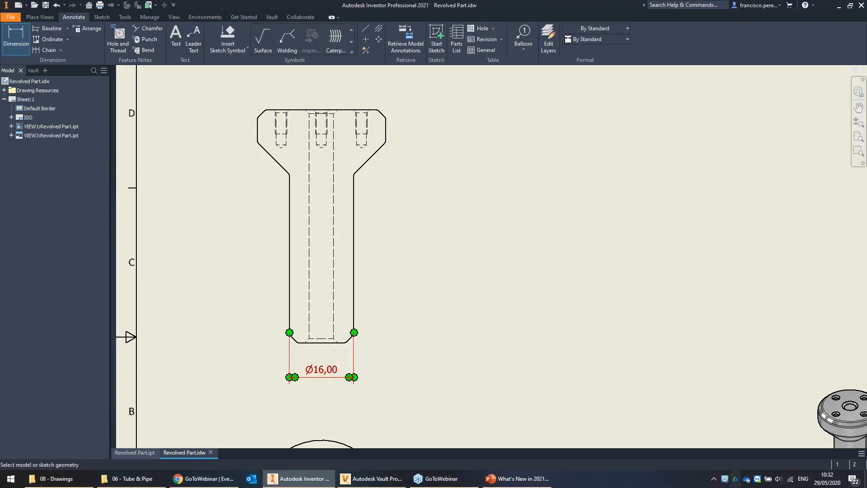
pyautogui.press('Escape')
# Step: Review the shaft diameter dimension's text settings and its available editing commands without changing anything
pyautogui.click(312, 371)
pyautogui.doubleClick(312, 372)
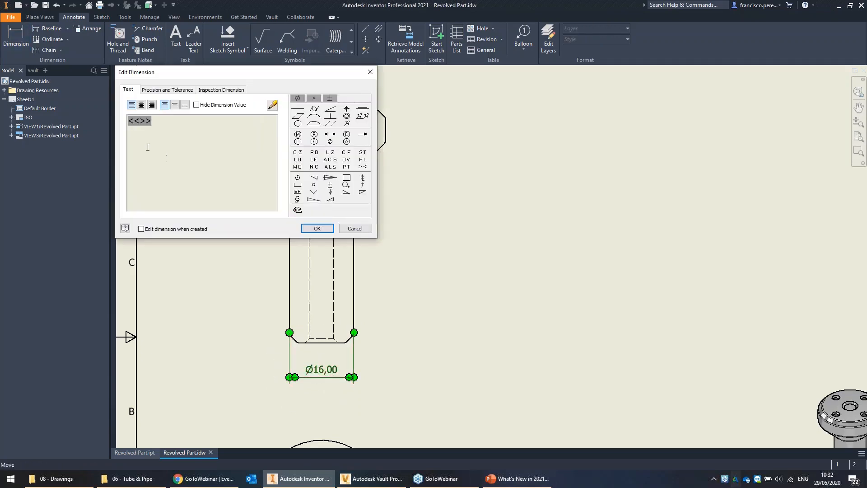
pyautogui.click(318, 229)
pyautogui.click(397, 305)
pyautogui.click(421, 287)
pyautogui.click(311, 373)
pyautogui.rightClick(312, 374)
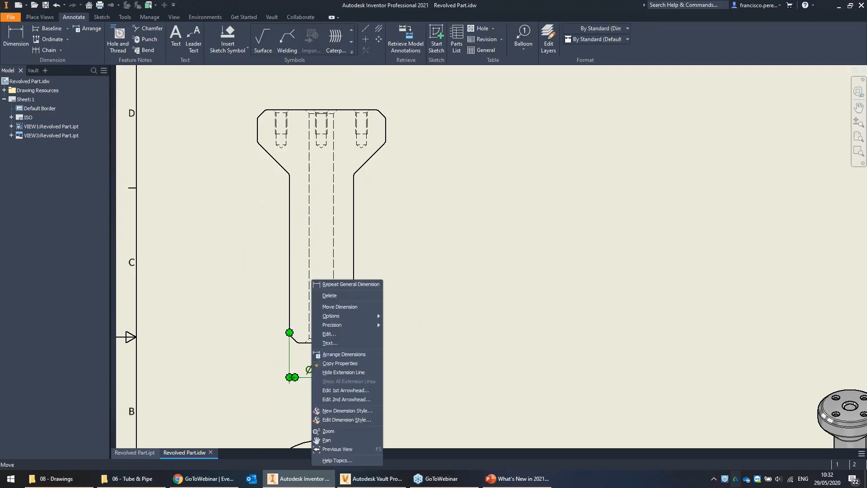
pyautogui.click(454, 273)
pyautogui.click(498, 256)
pyautogui.scroll(-1, 458, 226)
pyautogui.scroll(3, 458, 225)
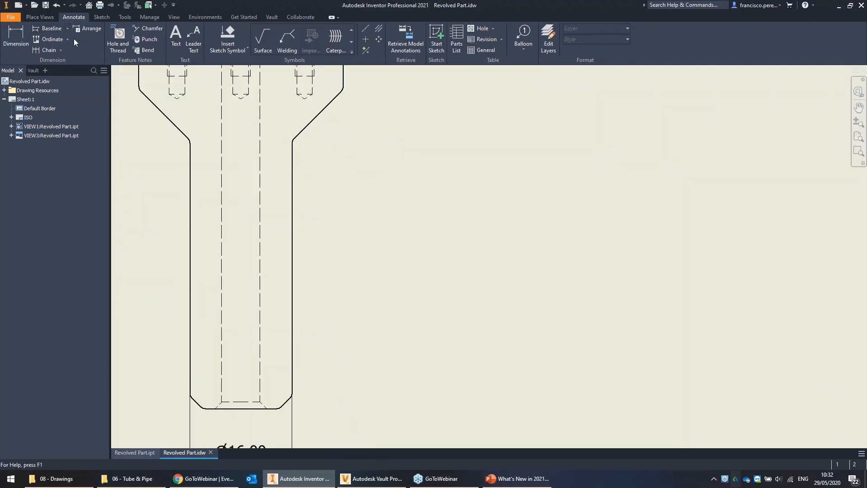
# Step: Create a full-length section view through the front view's vertical axis and place it beside the front view
pyautogui.scroll(-3, 196, 92)
pyautogui.moveTo(319, 96); pyautogui.dragTo(321, 130, button='middle')
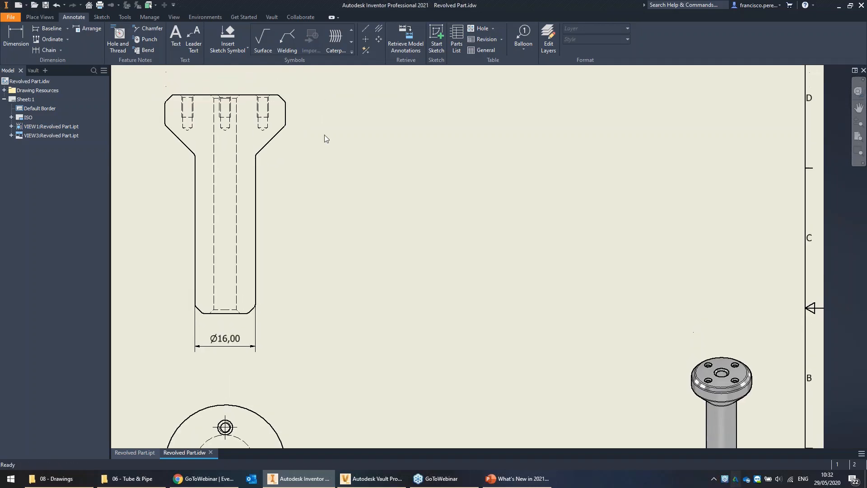
pyautogui.click(40, 17)
pyautogui.click(82, 38)
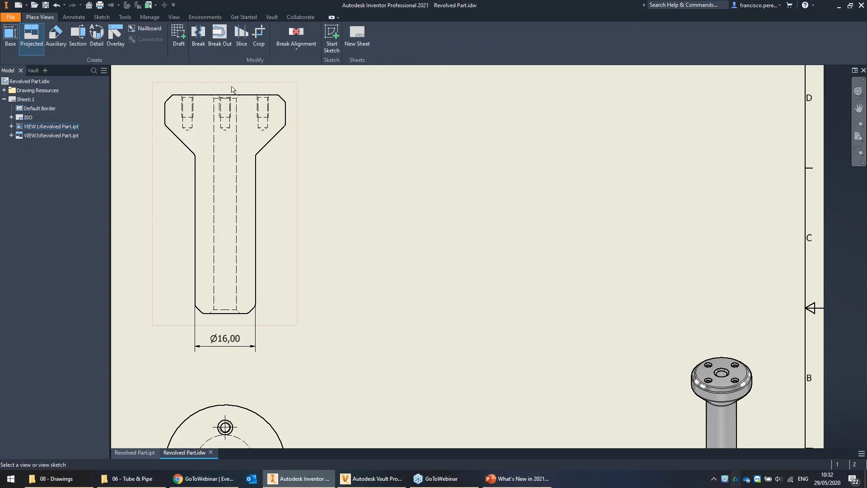
pyautogui.click(225, 80)
pyautogui.click(225, 321)
pyautogui.rightClick(375, 220)
pyautogui.click(402, 223)
pyautogui.click(491, 190)
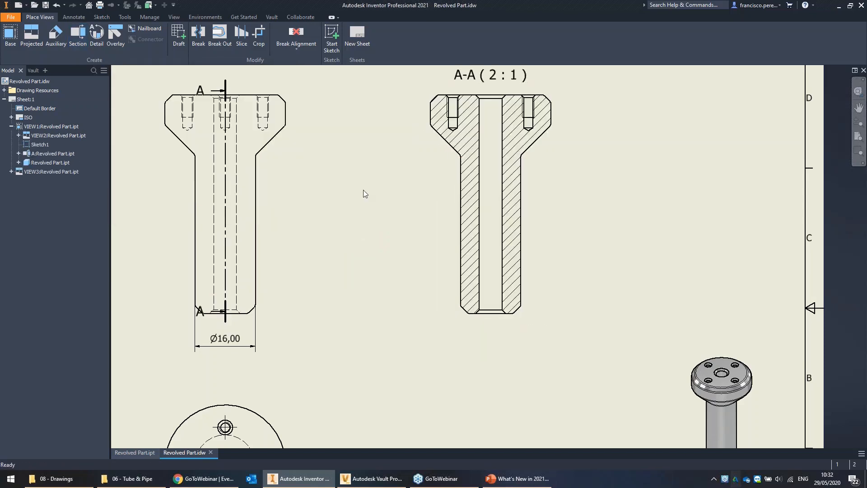
pyautogui.moveTo(473, 164); pyautogui.dragTo(414, 148, button='middle')
pyautogui.click(402, 262)
pyautogui.click(460, 272)
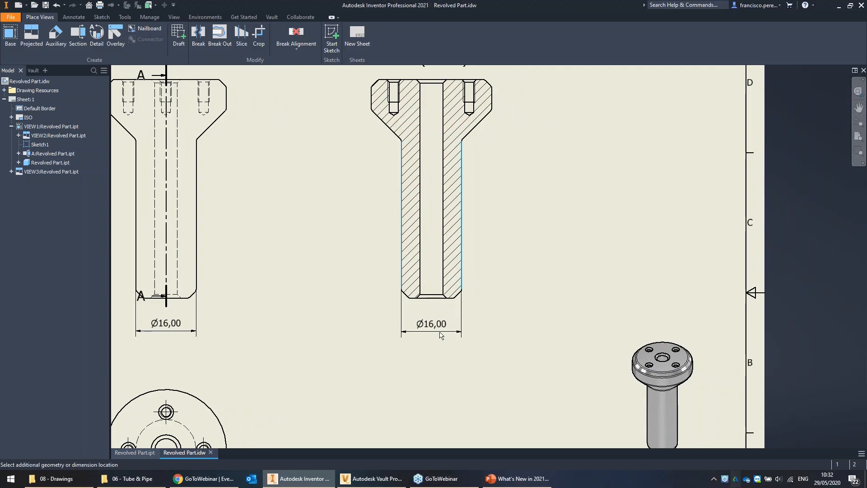
pyautogui.press('Escape')
# Step: Dimension the central bore's diameter in section view A-A between its inner edges, placing the dimension below the view
pyautogui.press('d')
pyautogui.click(419, 271)
pyautogui.click(442, 272)
pyautogui.click(435, 337)
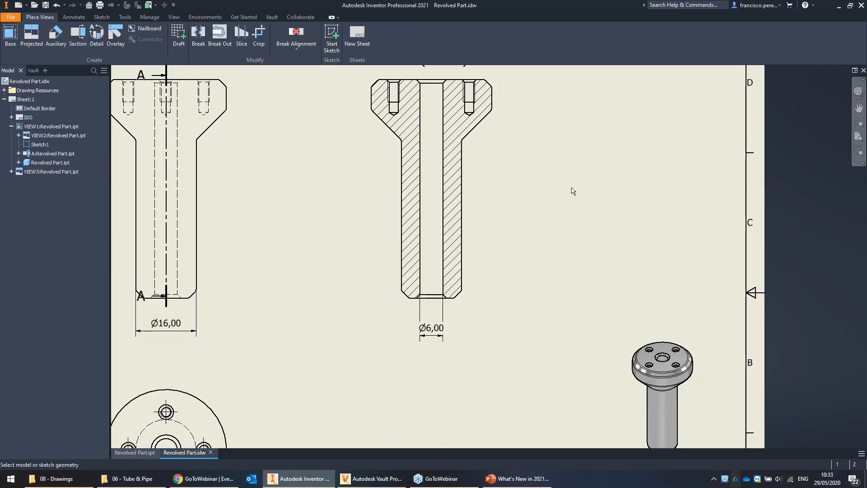
pyautogui.moveTo(572, 190); pyautogui.dragTo(538, 220, button='middle')
pyautogui.scroll(2, 497, 222)
pyautogui.moveTo(547, 185)
pyautogui.mouseDown(button='middle')
pyautogui.moveTo(565, 189)
pyautogui.moveTo(560, 211)
pyautogui.moveTo(547, 192)
pyautogui.mouseUp(button='middle')
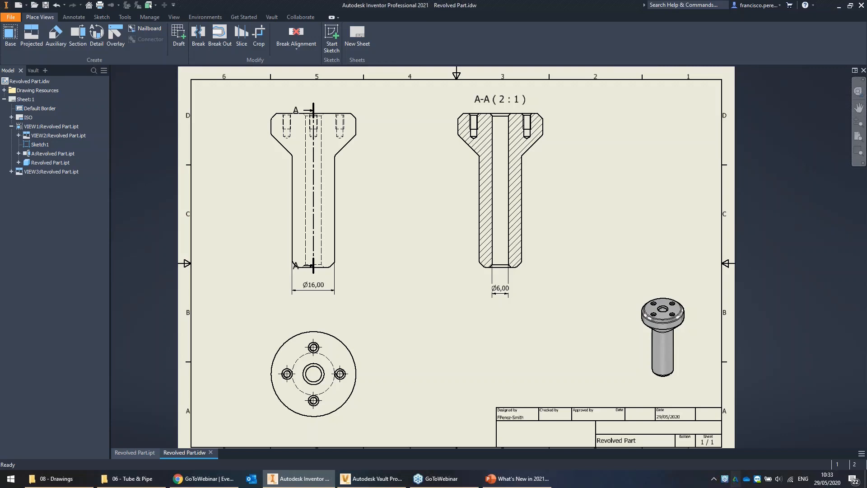
# Step: Save and close the revolved part's drawing, and close its part model
pyautogui.click(863, 70)
pyautogui.click(355, 258)
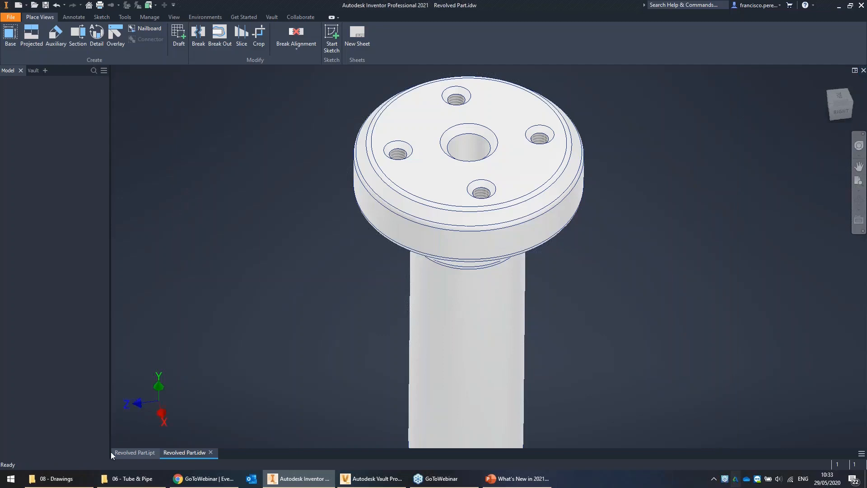
pyautogui.hotkey('alt', 'Tab')
pyautogui.click(763, 131)
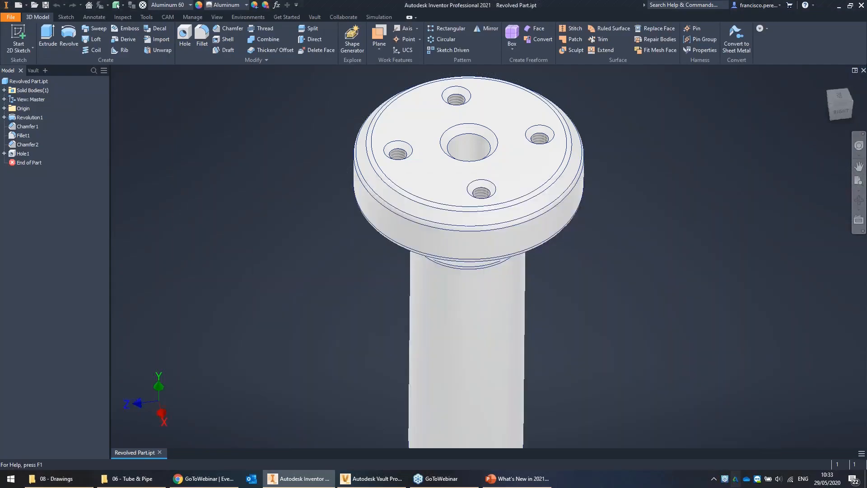
pyautogui.click(863, 70)
# Step: Open Rotated Dimensions.ipt from the 08 - Drawings folder and inspect the part's shape
pyautogui.hotkey('alt', 'Tab')
pyautogui.click(531, 344)
pyautogui.click(449, 310)
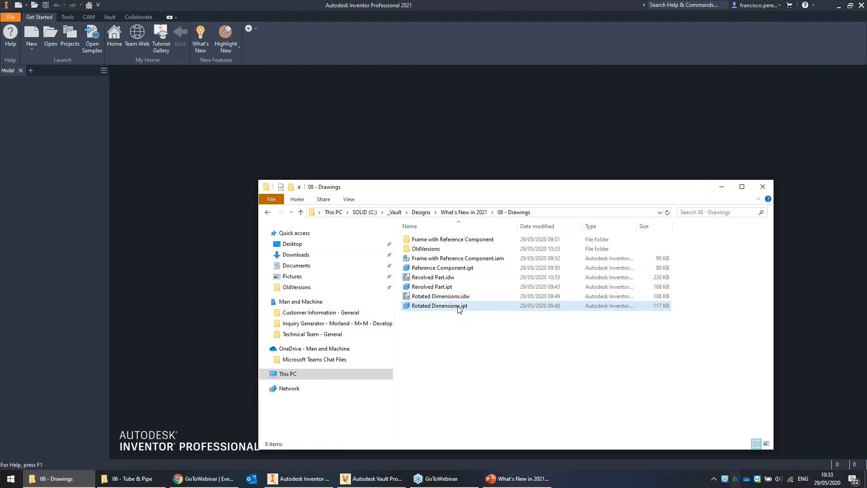
pyautogui.click(431, 309)
pyautogui.moveTo(176, 249); pyautogui.dragTo(178, 250)
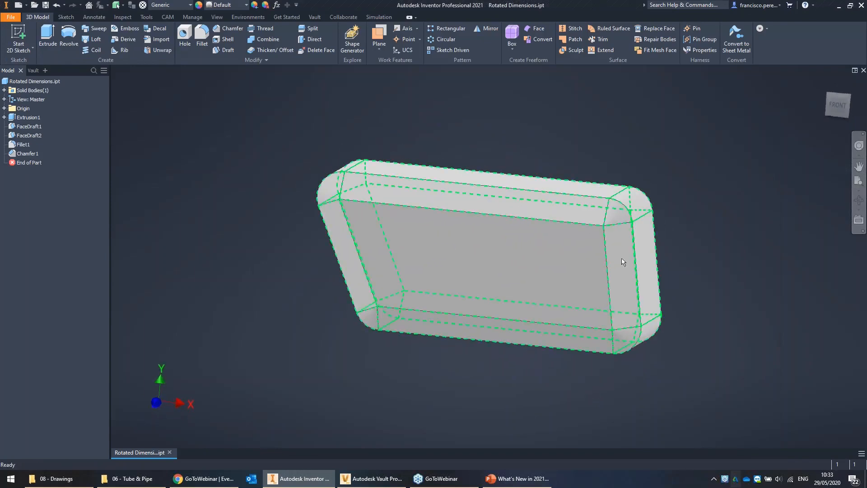
pyautogui.keyDown('shift'); pyautogui.moveTo(299, 259); pyautogui.dragTo(89, 173, button='middle'); pyautogui.keyUp('shift')
# Step: Open the existing drawing of the Rotated Dimensions part from the part model
pyautogui.rightClick(39, 81)
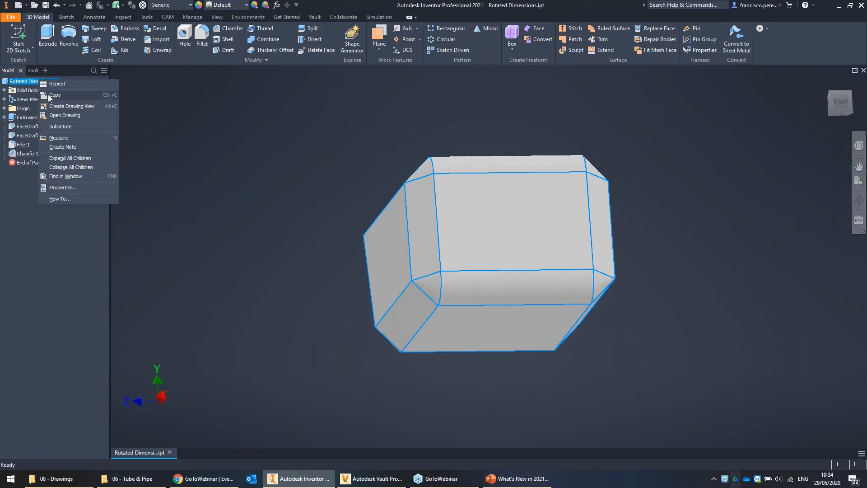
pyautogui.click(66, 114)
pyautogui.moveTo(577, 210); pyautogui.dragTo(554, 205, button='middle')
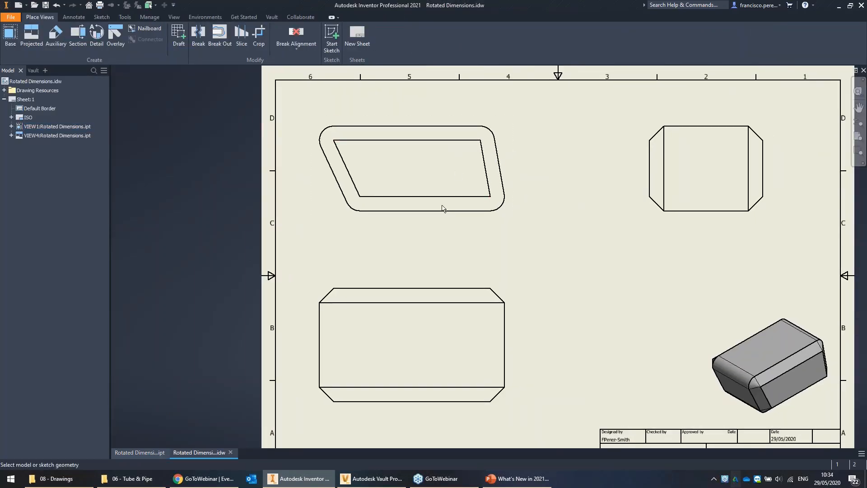
# Step: Dimension the front view's outer lower edge and the vertical and horizontal extents of its slanted outer right edge
pyautogui.click(417, 211)
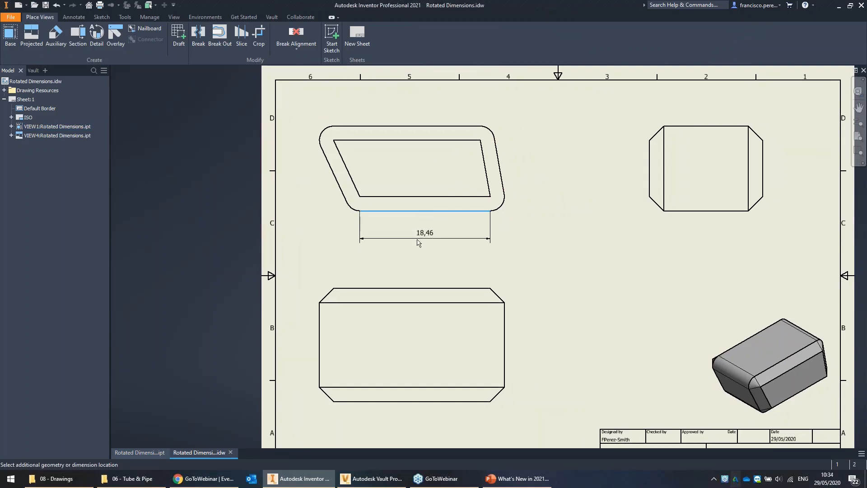
pyautogui.click(419, 247)
pyautogui.click(503, 165)
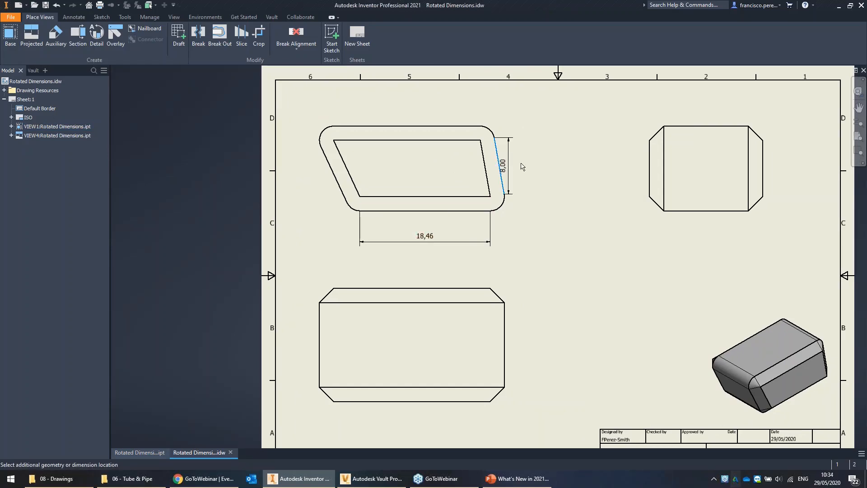
pyautogui.click(570, 166)
pyautogui.click(503, 166)
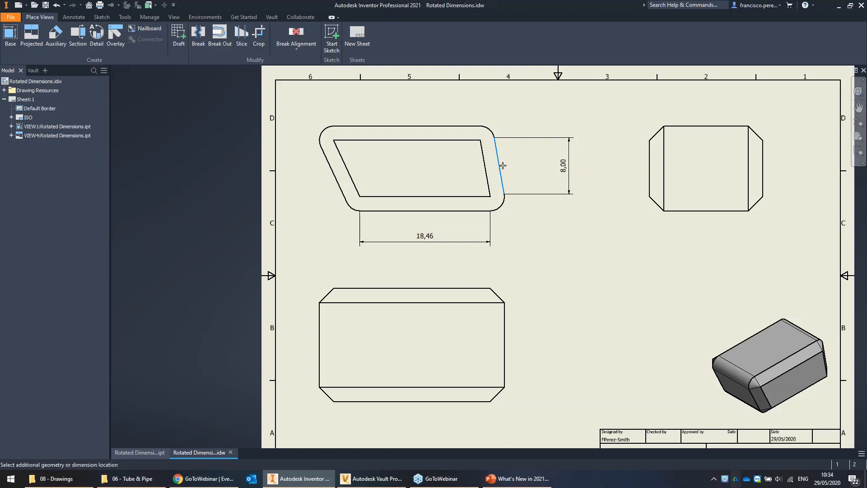
pyautogui.click(499, 96)
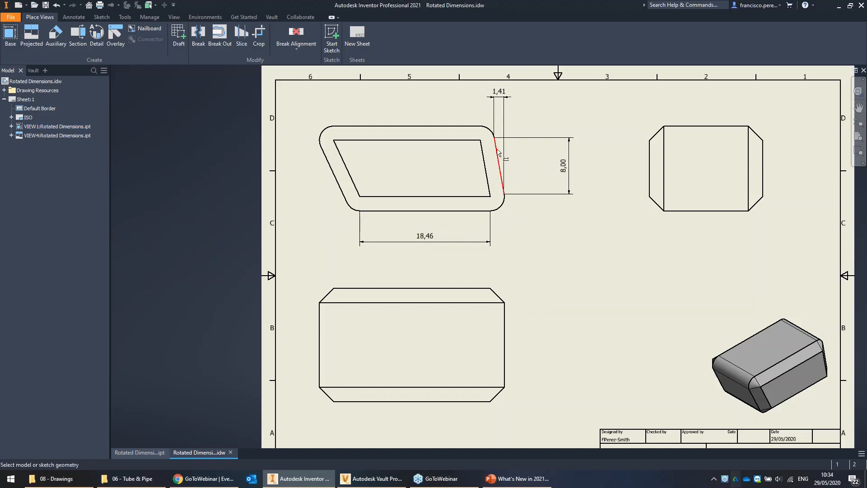
pyautogui.scroll(-3, 498, 152)
pyautogui.click(496, 152)
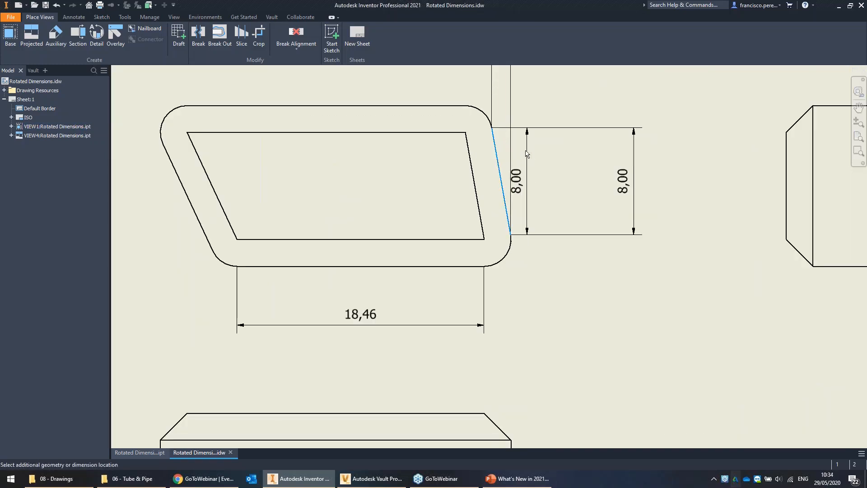
pyautogui.click(514, 178)
pyautogui.press('Escape')
# Step: Delete all the dimensions placed on the front view
pyautogui.moveTo(561, 128); pyautogui.dragTo(546, 193, button='middle')
pyautogui.click(614, 235)
pyautogui.press('Delete')
pyautogui.click(503, 239)
pyautogui.press('Delete')
pyautogui.click(489, 107)
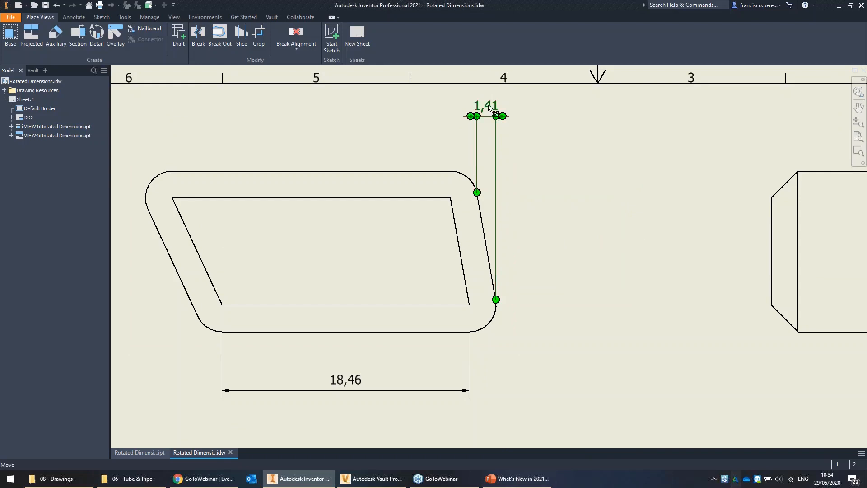
pyautogui.press('Delete')
pyautogui.click(347, 379)
pyautogui.press('Delete')
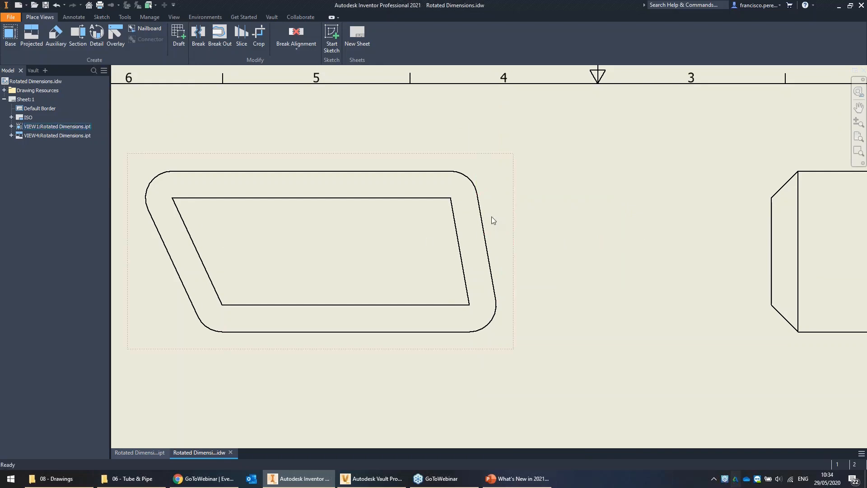
# Step: Add a Rotated dimension to the front view's slanted outer right edge, using the slanted outer left edge as its direction
pyautogui.moveTo(526, 222); pyautogui.dragTo(557, 219, button='middle')
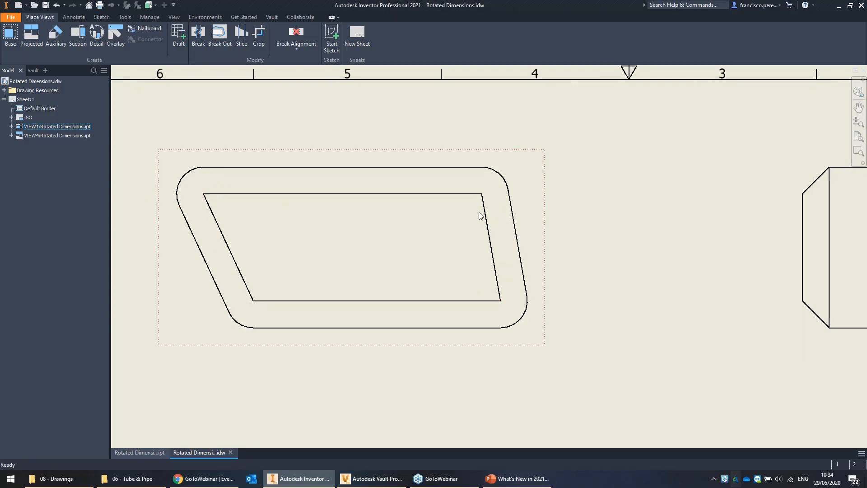
pyautogui.press('d')
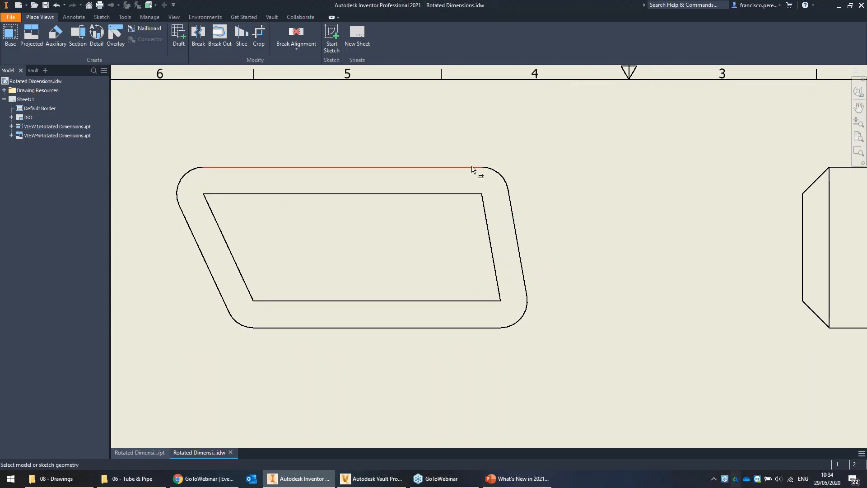
pyautogui.click(514, 215)
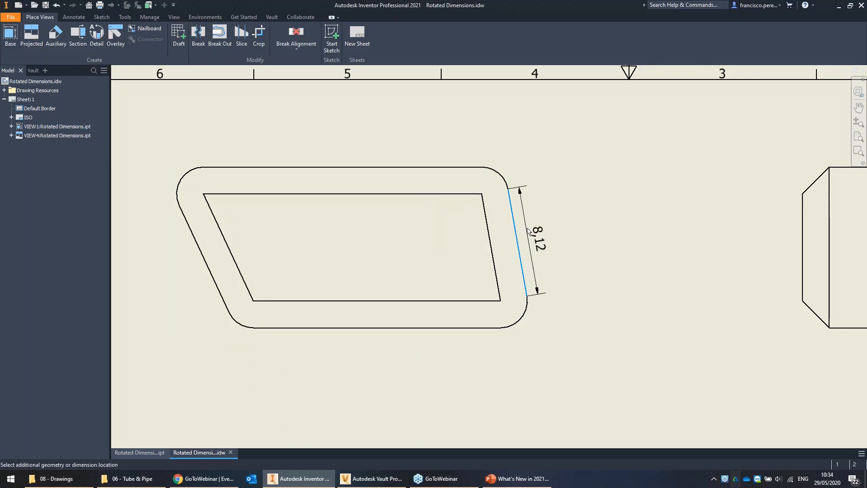
pyautogui.rightClick(534, 230)
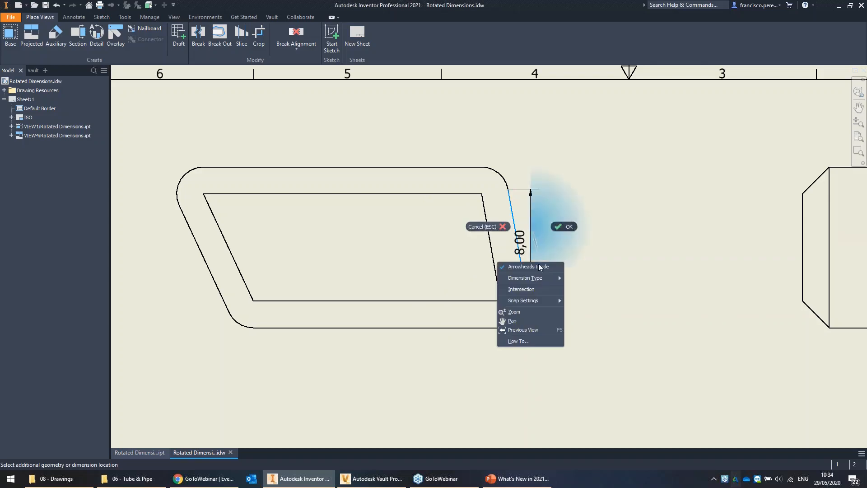
pyautogui.moveTo(537, 277)
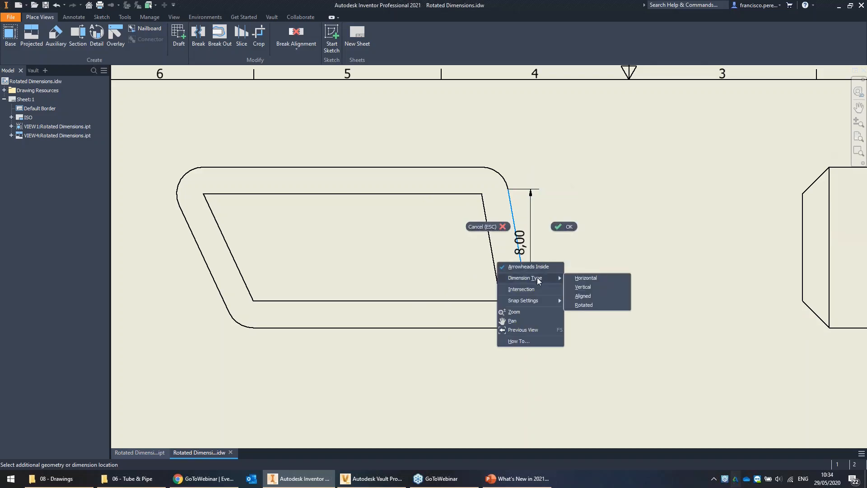
pyautogui.click(584, 306)
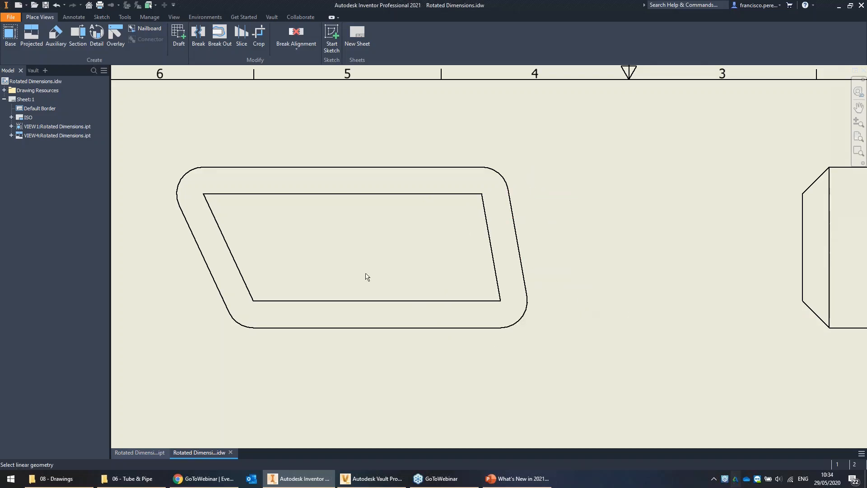
pyautogui.click(219, 285)
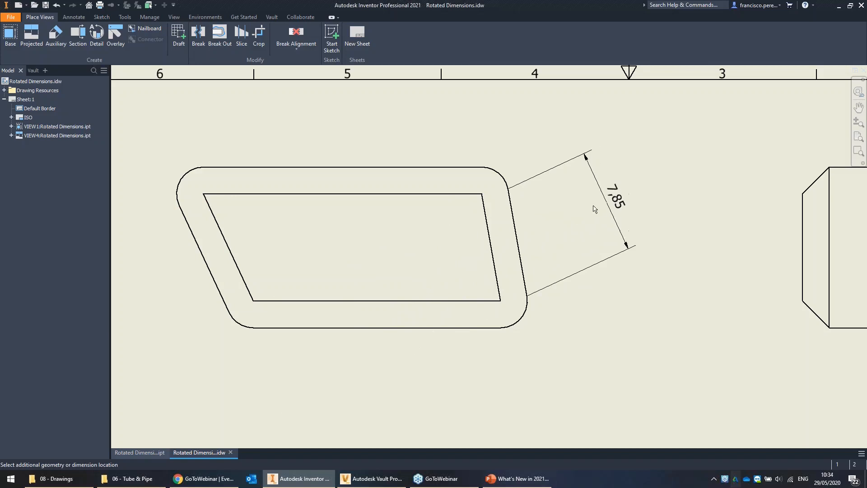
pyautogui.click(517, 236)
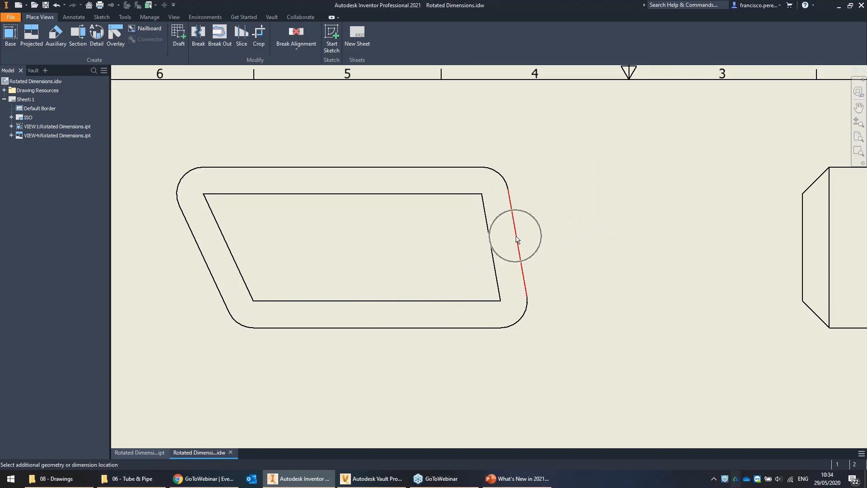
pyautogui.click(204, 261)
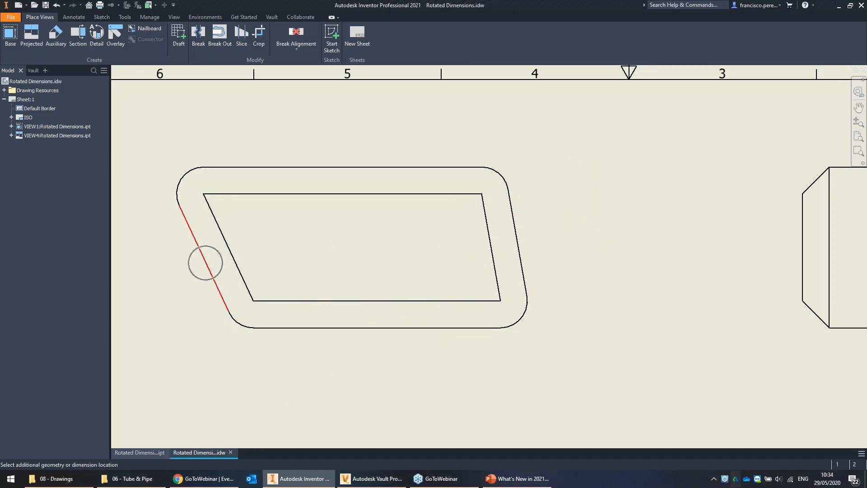
pyautogui.moveTo(403, 161); pyautogui.dragTo(426, 132, button='middle')
pyautogui.click(411, 139)
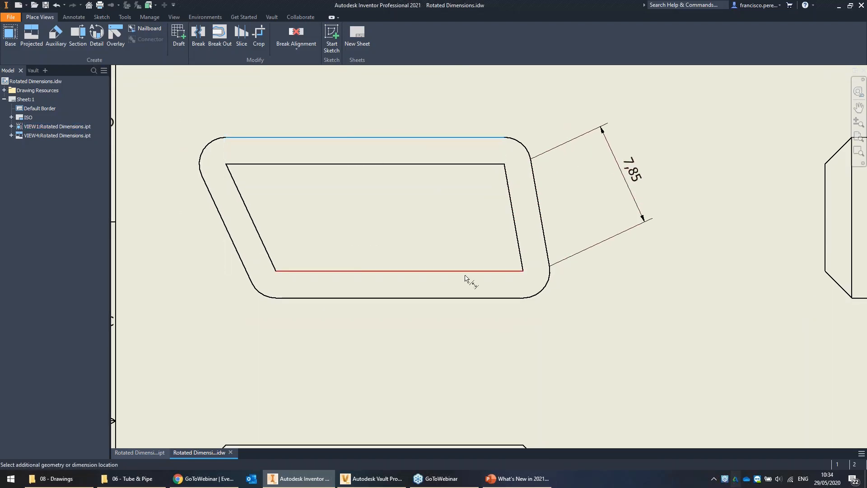
pyautogui.click(470, 298)
pyautogui.rightClick(470, 219)
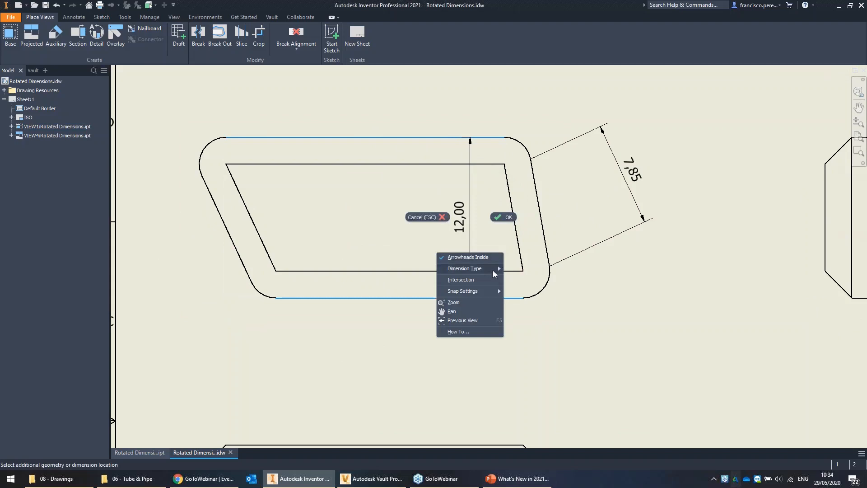
pyautogui.moveTo(493, 270)
pyautogui.press('Escape')
pyautogui.press('Escape')
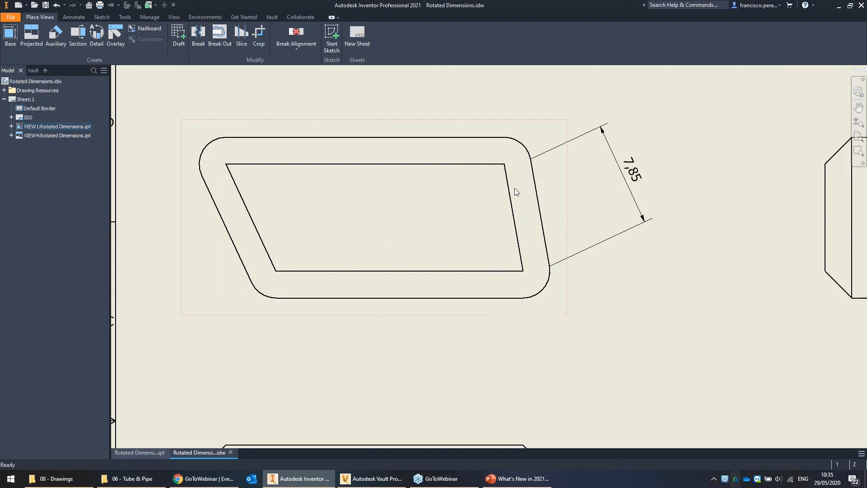
pyautogui.click(621, 185)
pyautogui.moveTo(621, 184); pyautogui.dragTo(588, 195, button='middle')
pyautogui.press('Escape')
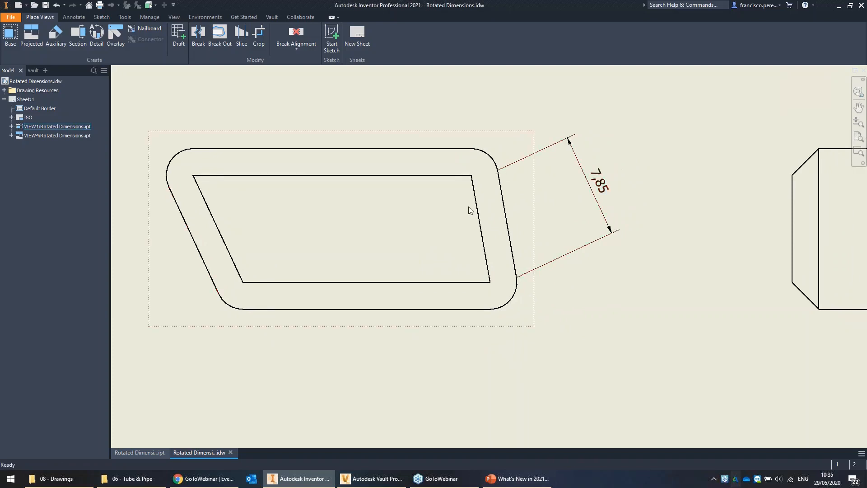
pyautogui.scroll(-3, 470, 208)
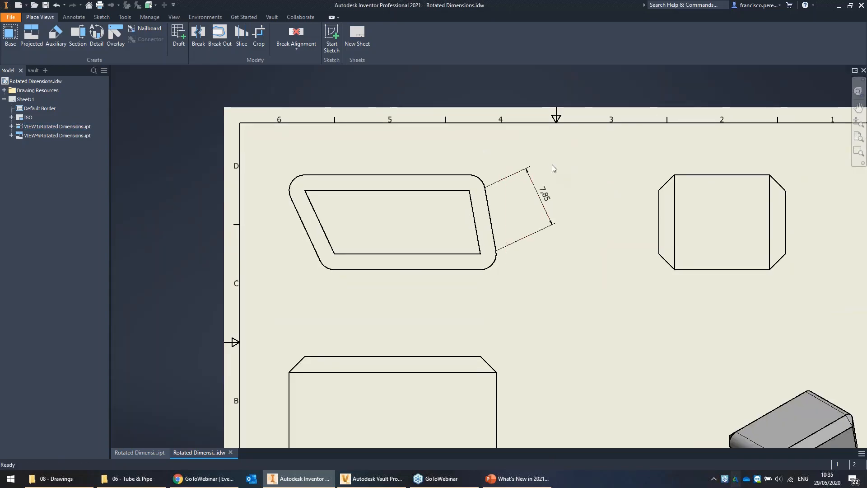
pyautogui.scroll(-3, 467, 172)
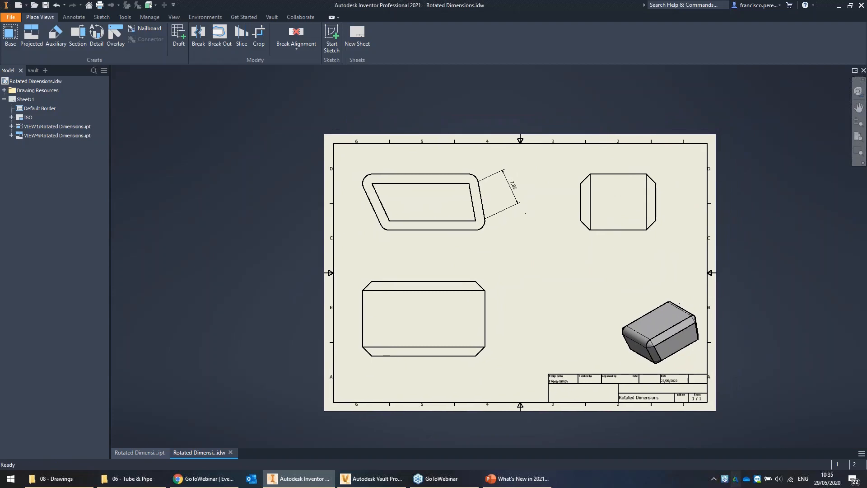
pyautogui.scroll(3, 533, 196)
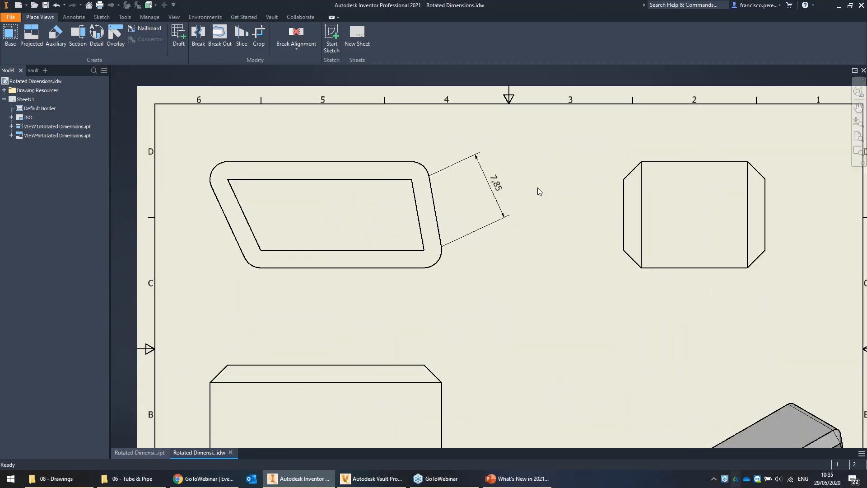
# Step: Close the Rotated Dimensions drawing and its part model
pyautogui.click(858, 107)
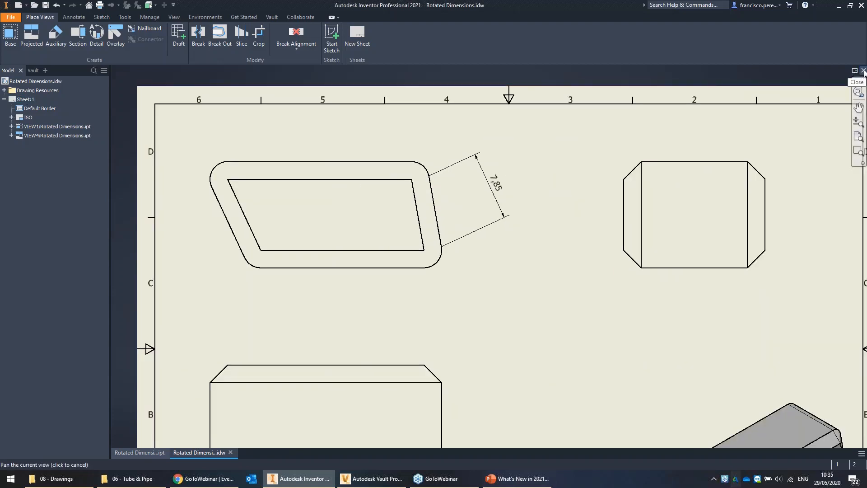
pyautogui.click(863, 70)
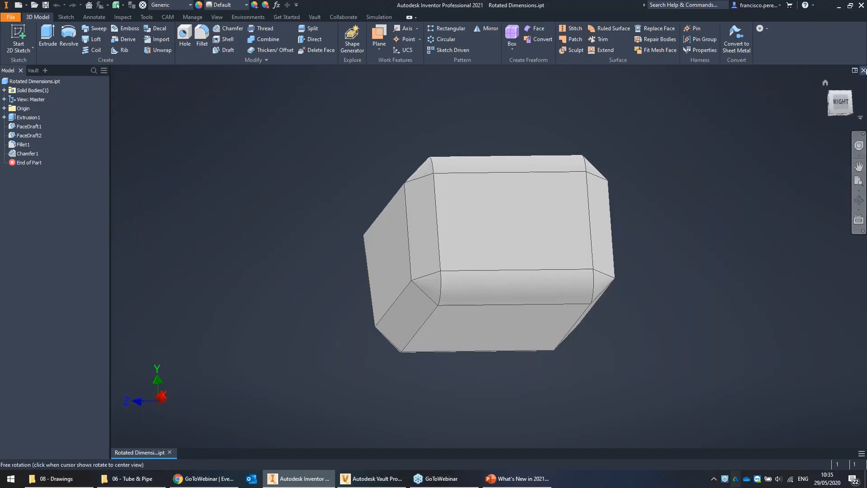
pyautogui.click(863, 71)
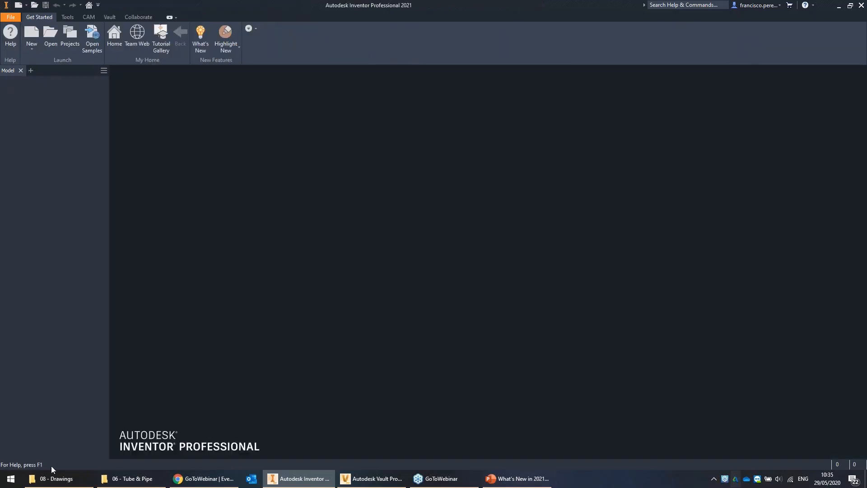
# Step: Open Box - 16x32x64.ipt from the 09 - Vault - Find Duplicates folder in What's New in 2021
pyautogui.click(63, 479)
pyautogui.press('BackSpace')
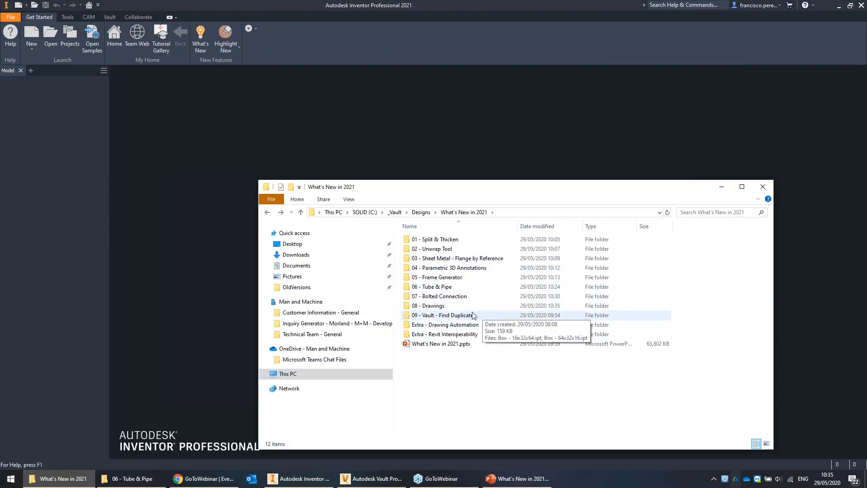
pyautogui.doubleClick(462, 315)
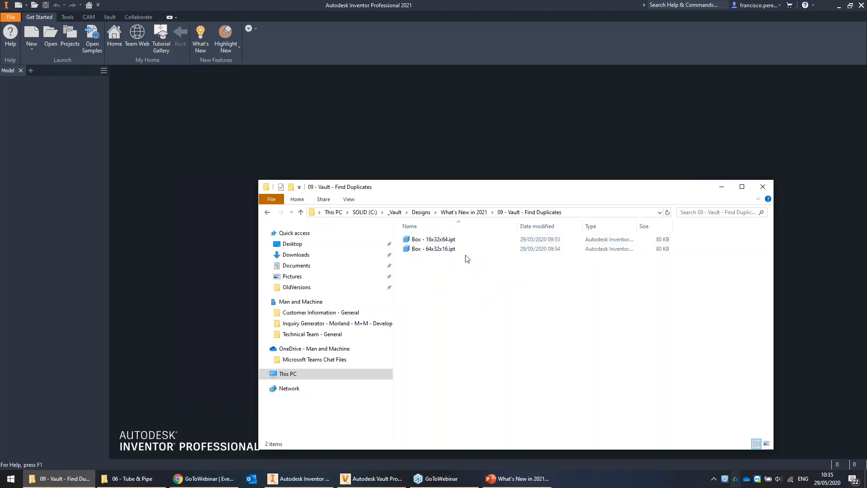
pyautogui.doubleClick(440, 240)
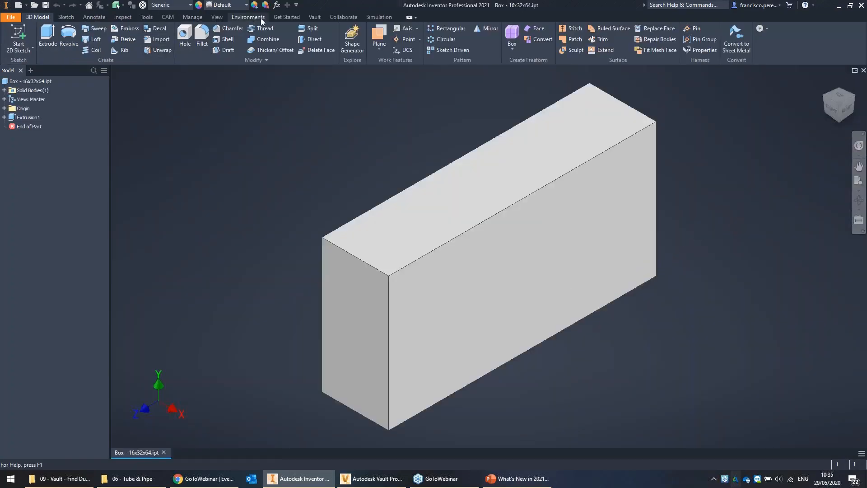
# Step: Log in to TRAINING_VAULT with the prefilled Vault account, leaving the password empty
pyautogui.click(315, 18)
pyautogui.click(41, 40)
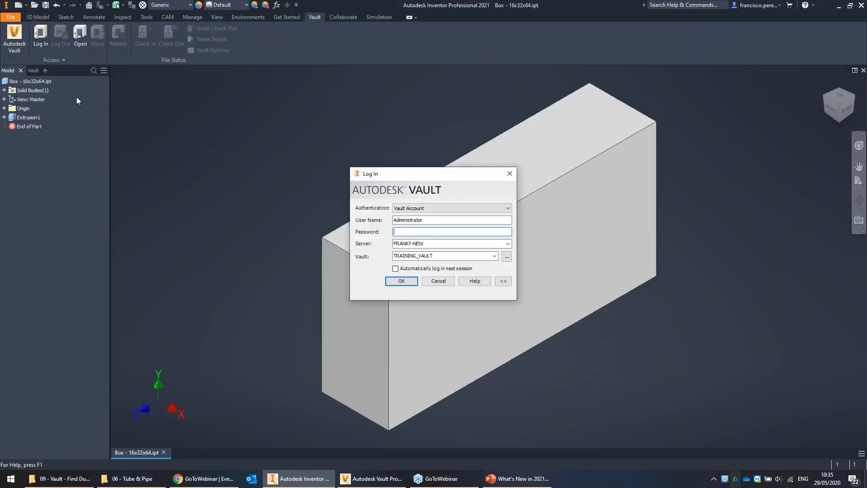
pyautogui.click(409, 282)
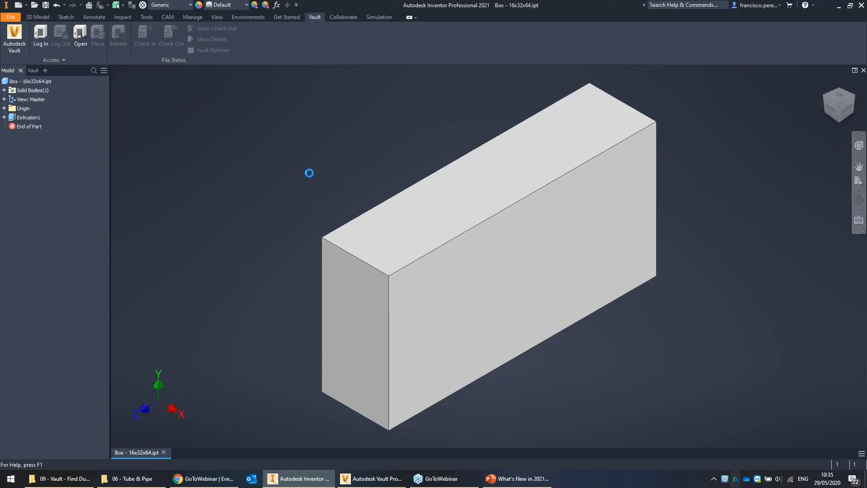
pyautogui.keyDown('shift'); pyautogui.moveTo(289, 189); pyautogui.dragTo(468, 189, button='middle'); pyautogui.keyUp('shift')
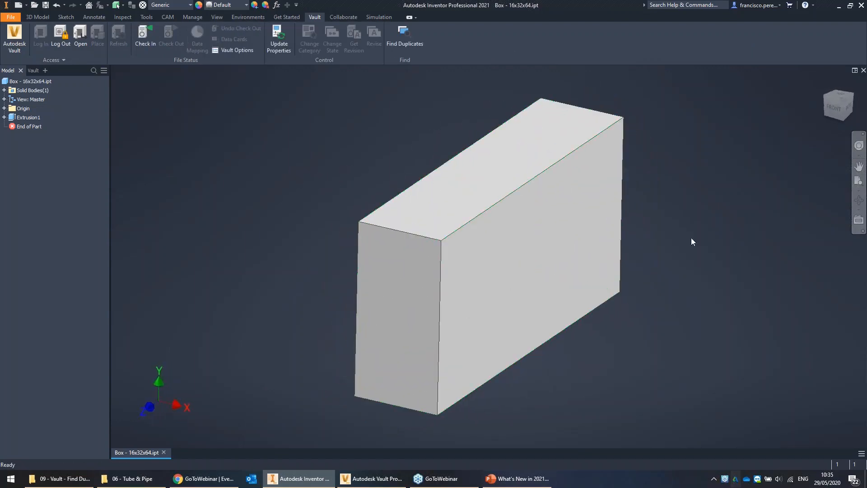
# Step: Check Box - 16x32x64.ipt into the vault without a version comment
pyautogui.click(23, 82)
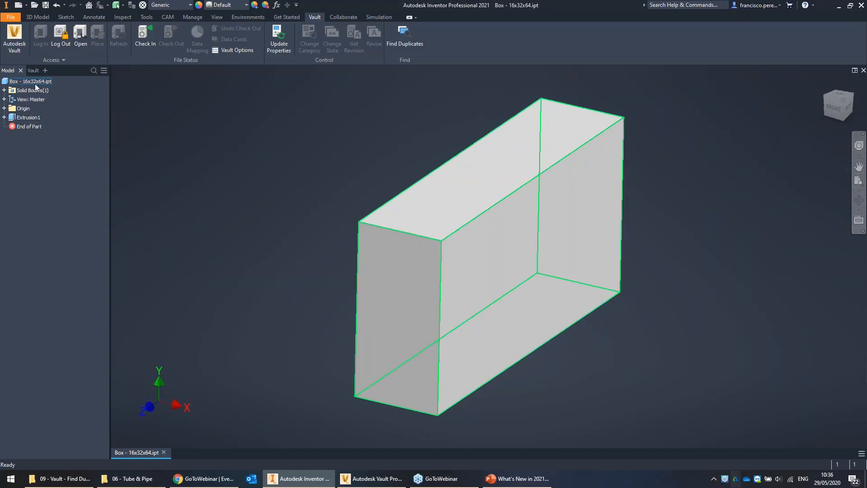
pyautogui.moveTo(257, 173); pyautogui.dragTo(279, 188, button='middle')
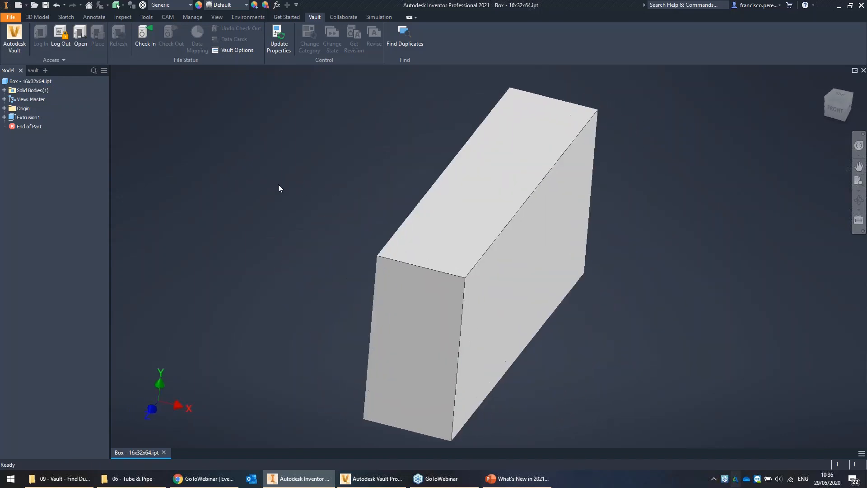
pyautogui.keyDown('shift'); pyautogui.moveTo(579, 277); pyautogui.dragTo(554, 253, button='middle'); pyautogui.keyUp('shift')
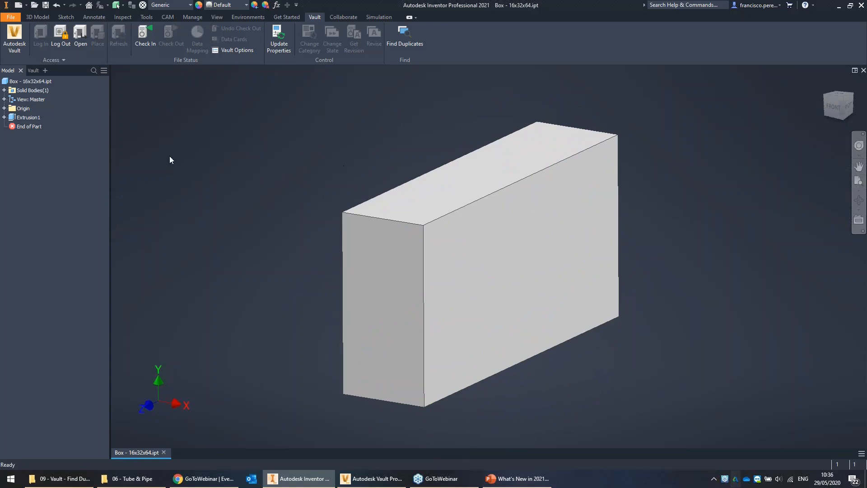
pyautogui.click(34, 71)
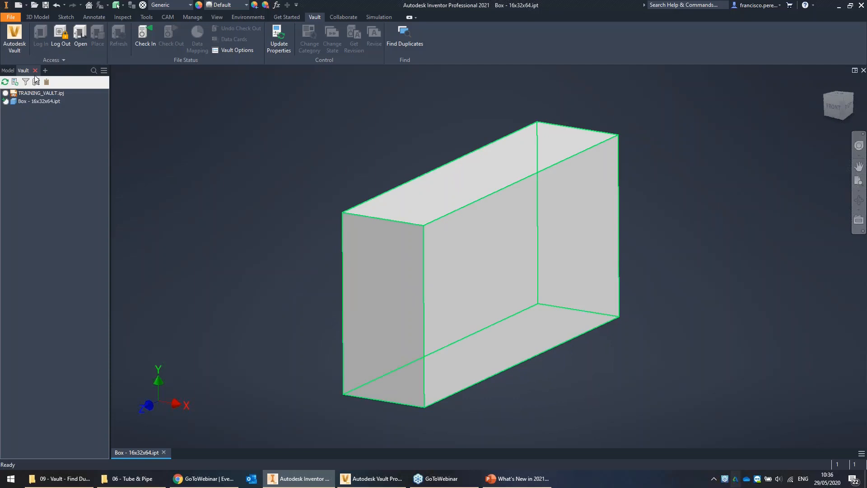
pyautogui.rightClick(48, 103)
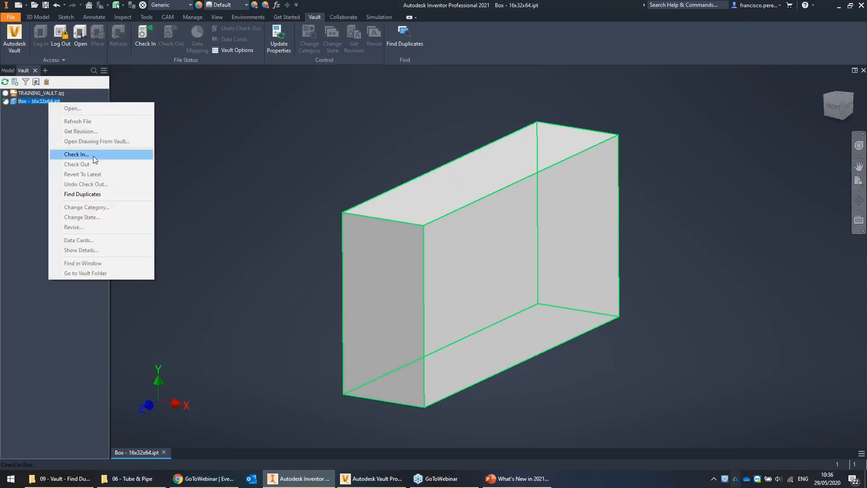
pyautogui.click(93, 156)
pyautogui.moveTo(418, 122); pyautogui.dragTo(221, 108)
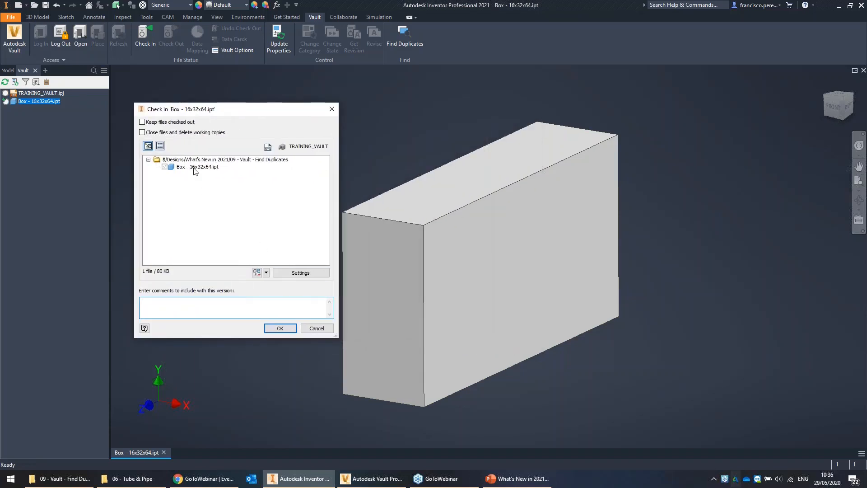
pyautogui.click(281, 328)
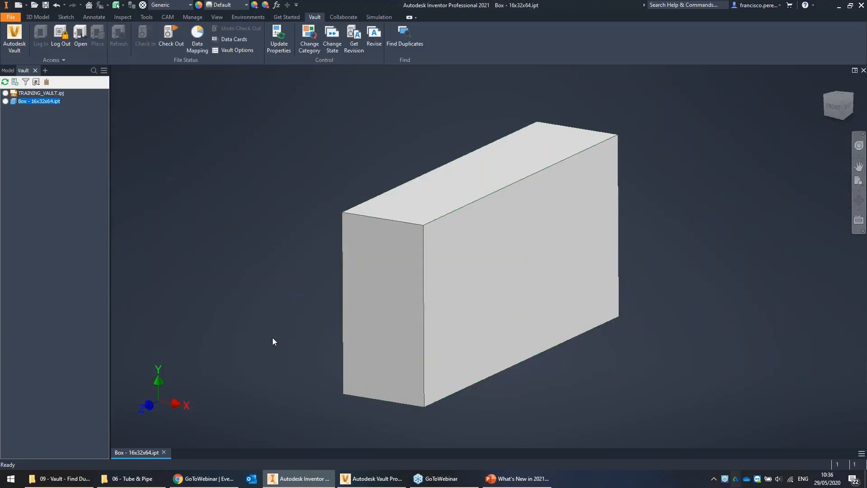
# Step: Switch to Vault Professional and preview Box - 16x32x64.ipt in the Designs > What's New in 2021 > 09 - Vault - Find Duplicates folder
pyautogui.click(371, 478)
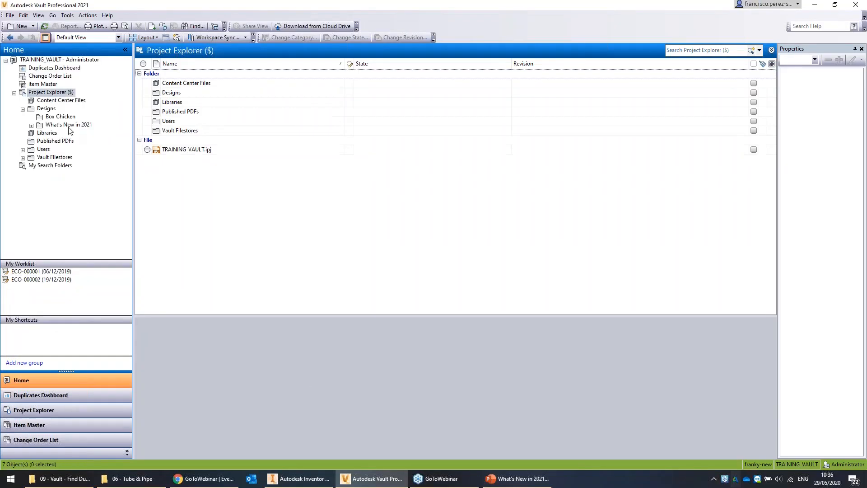
pyautogui.click(42, 126)
pyautogui.click(31, 125)
pyautogui.click(80, 133)
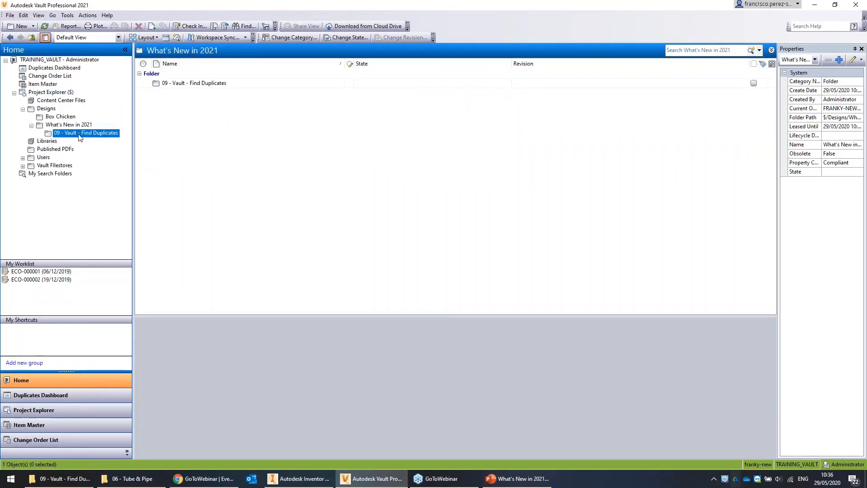
pyautogui.click(181, 84)
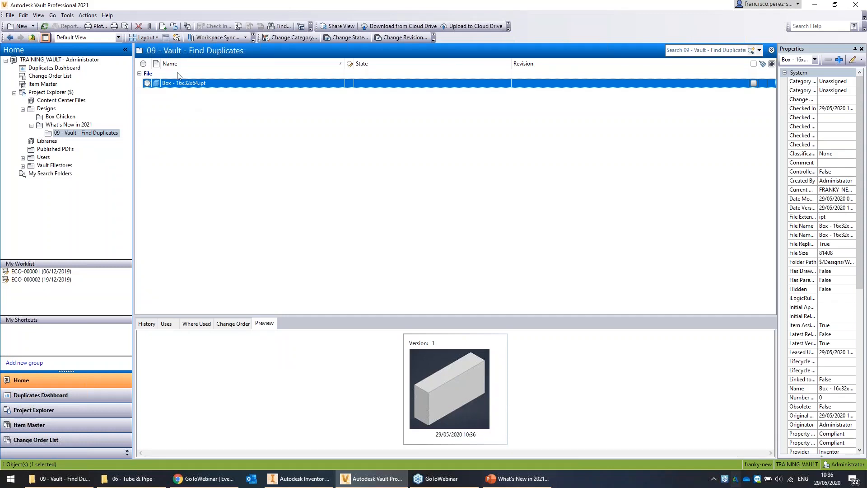
# Step: Review the Duplicate Search Settings in the vault's administration settings, including the folder indexed for the duplicate parts search
pyautogui.click(67, 15)
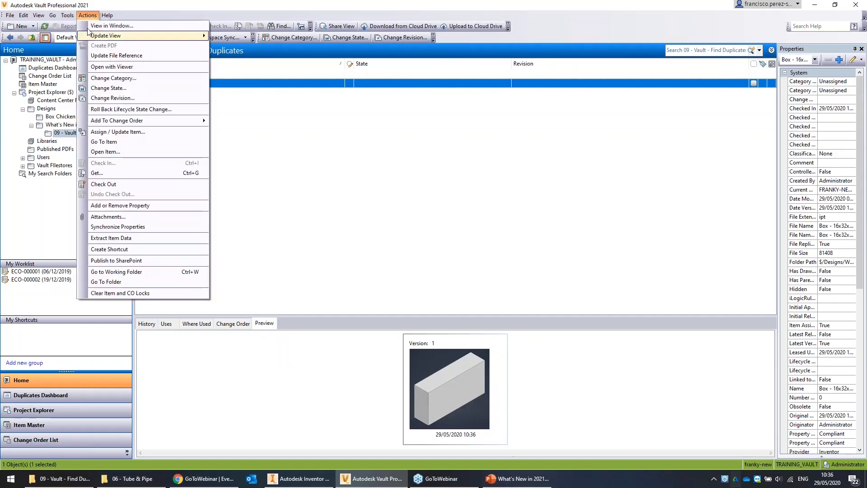
pyautogui.moveTo(116, 82)
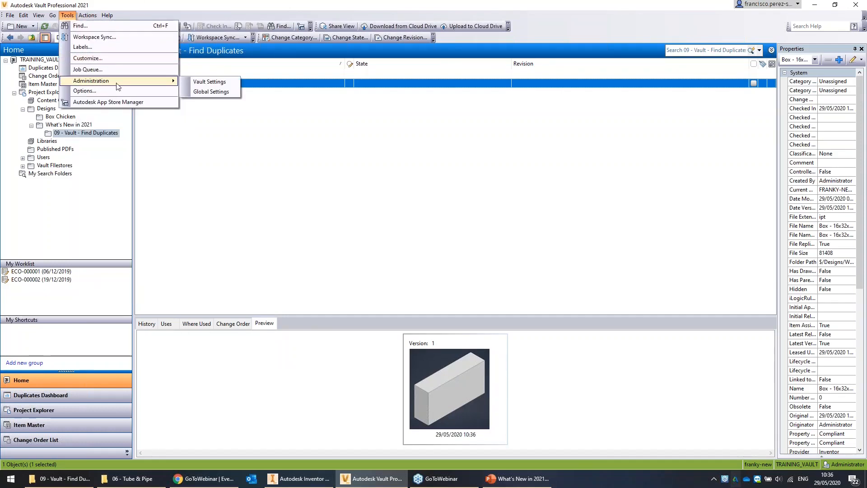
pyautogui.click(204, 83)
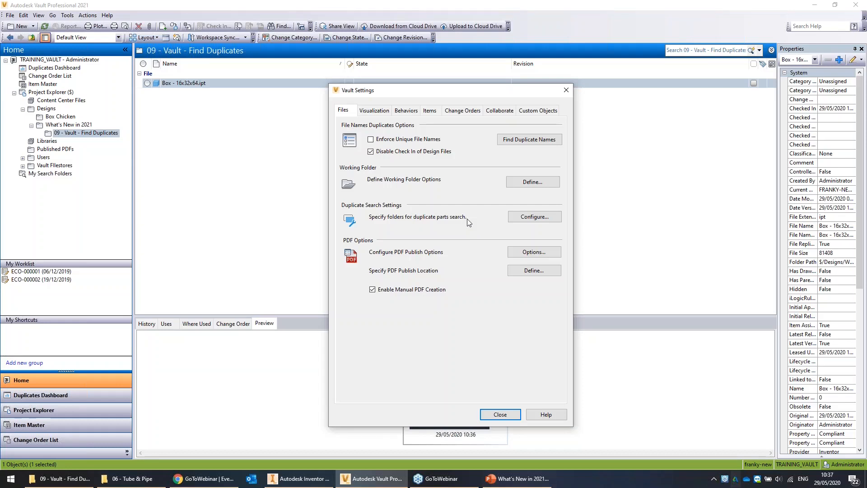
pyautogui.click(513, 218)
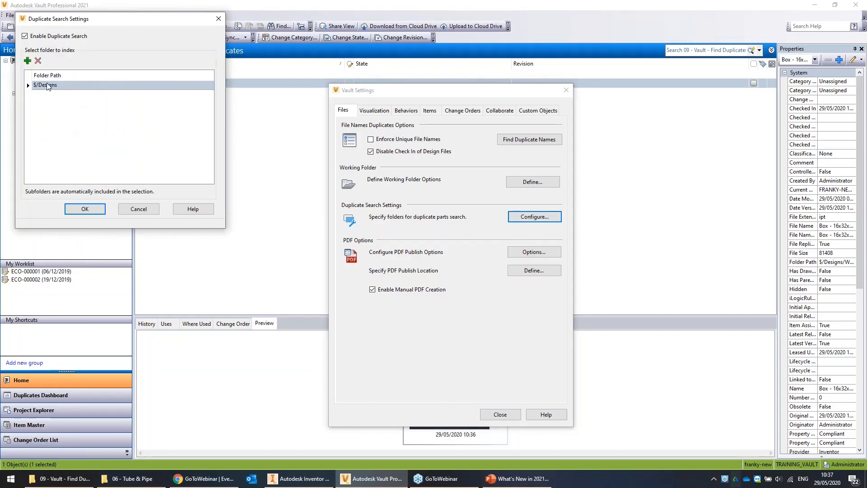
pyautogui.click(60, 89)
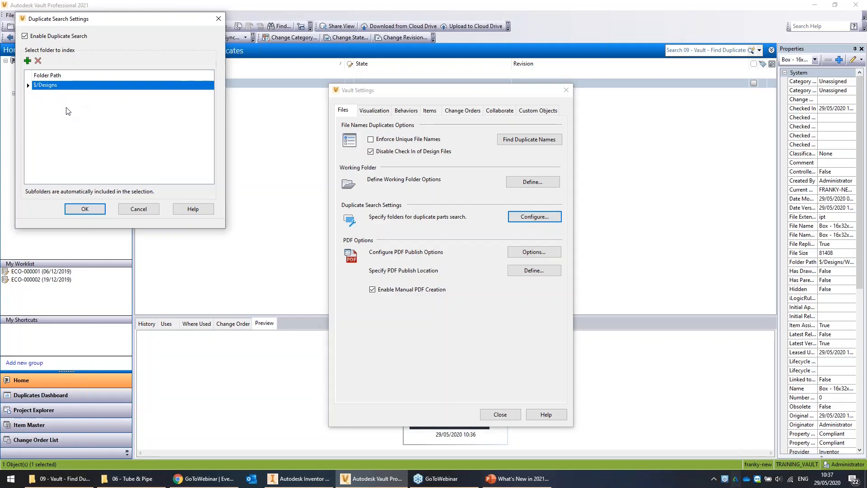
pyautogui.click(88, 211)
pyautogui.click(484, 413)
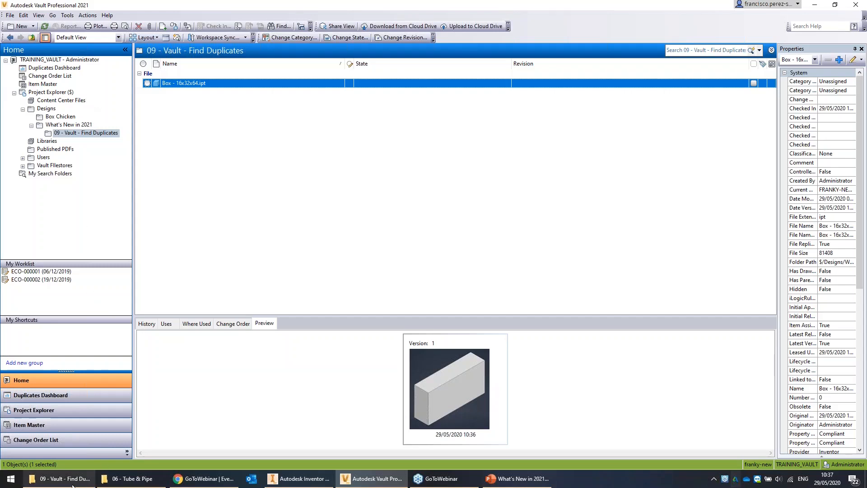
# Step: Open Box - 64x32x16.ipt from the local 09 - Vault - Find Duplicates folder in Inventor
pyautogui.click(63, 479)
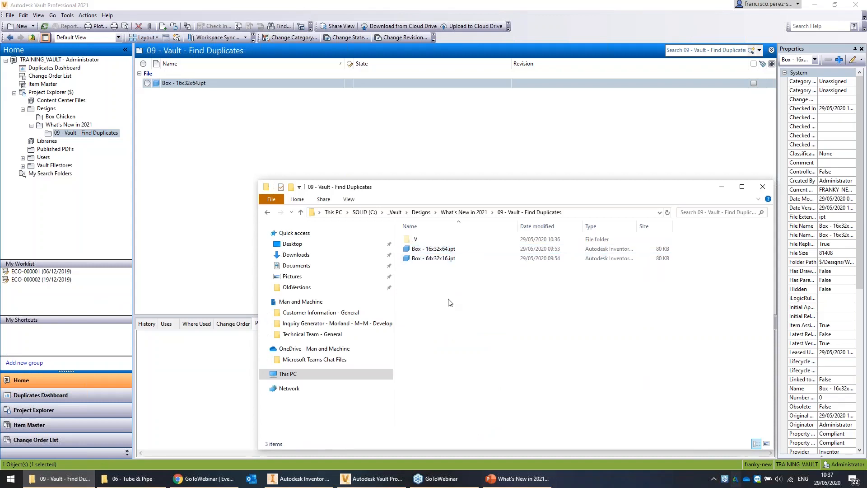
pyautogui.doubleClick(435, 262)
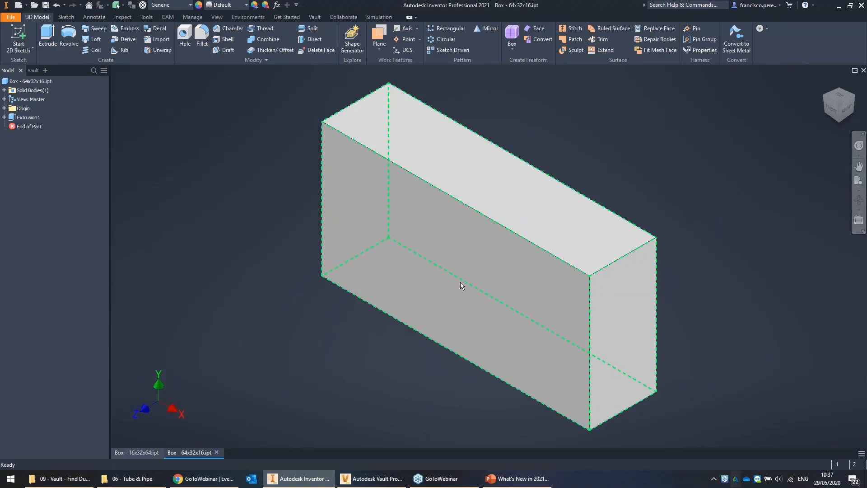
# Step: Compare the two box parts side by side, rotating Box - 64x32x16 to match the other's orientation, and restore the single-window layout
pyautogui.click(137, 453)
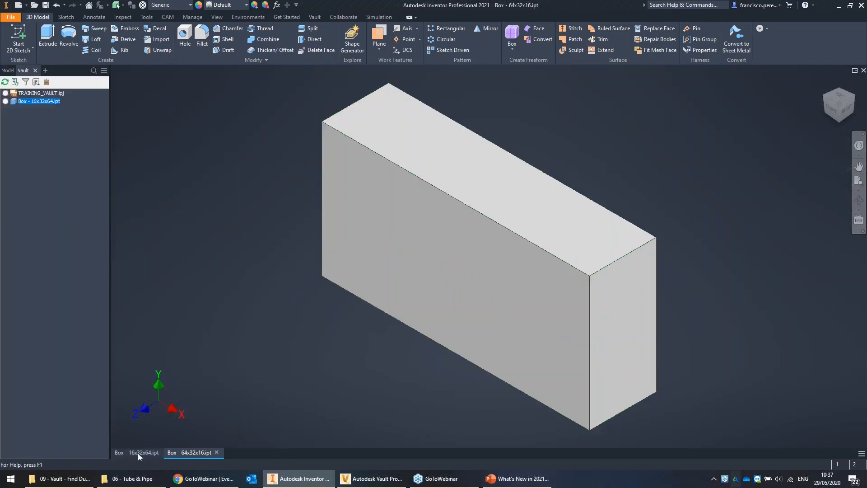
pyautogui.click(191, 454)
pyautogui.click(135, 453)
pyautogui.click(189, 453)
pyautogui.click(854, 70)
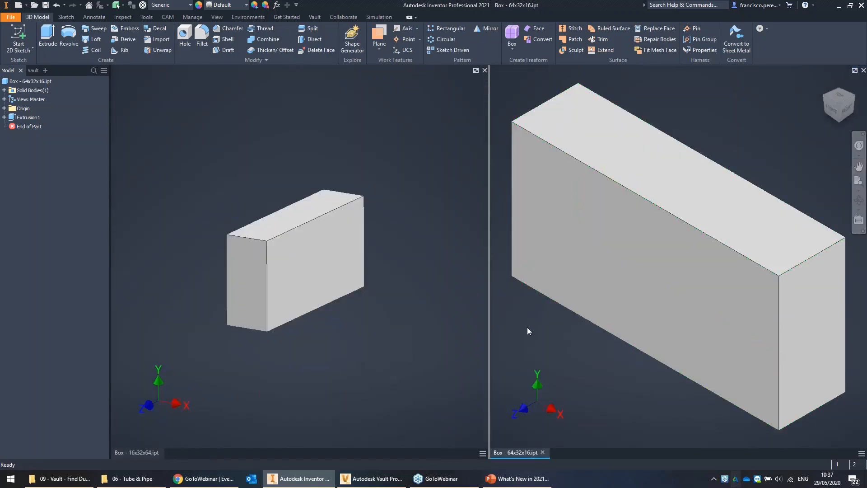
pyautogui.keyDown('shift'); pyautogui.moveTo(570, 257); pyautogui.dragTo(533, 228, button='middle'); pyautogui.keyUp('shift')
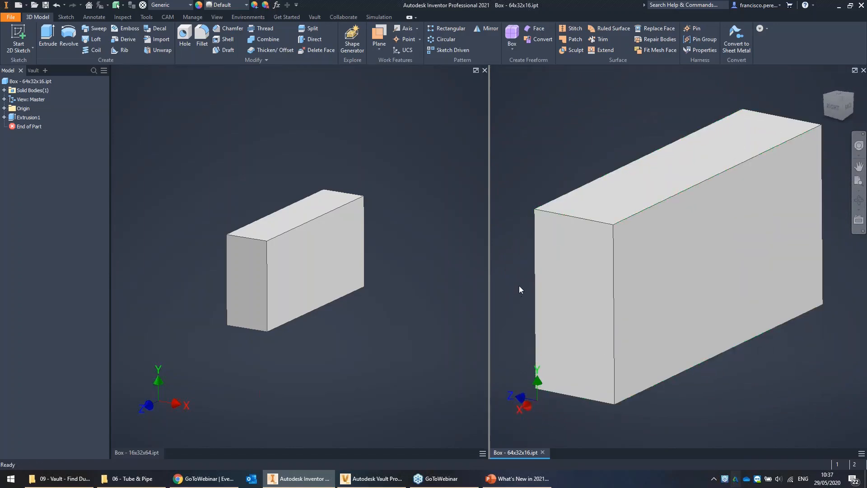
pyautogui.click(854, 71)
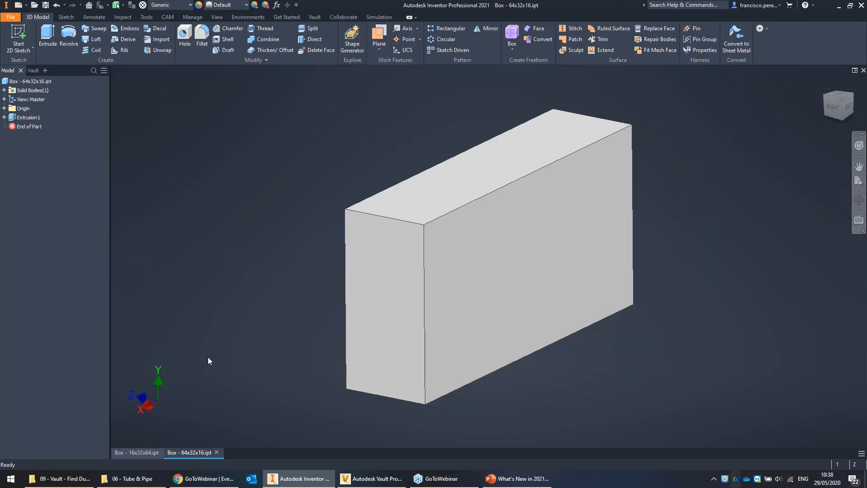
# Step: Search the vault for duplicates of the Box - 64x32x16 part
pyautogui.click(29, 71)
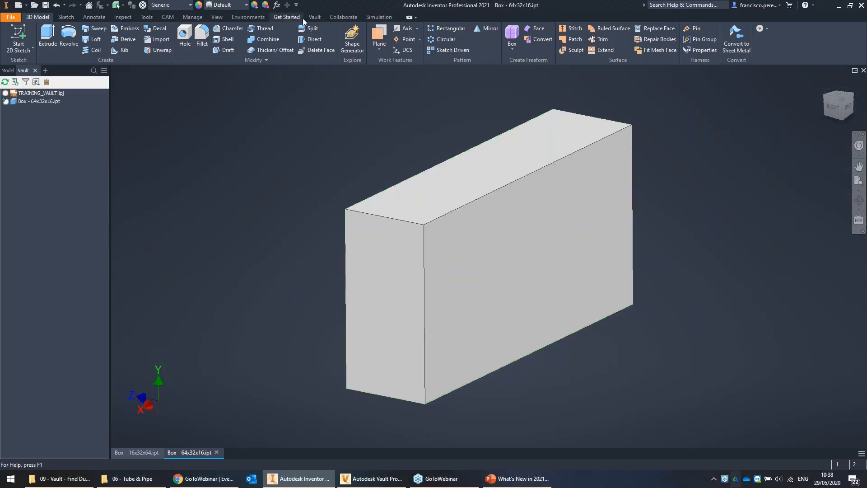
pyautogui.click(314, 18)
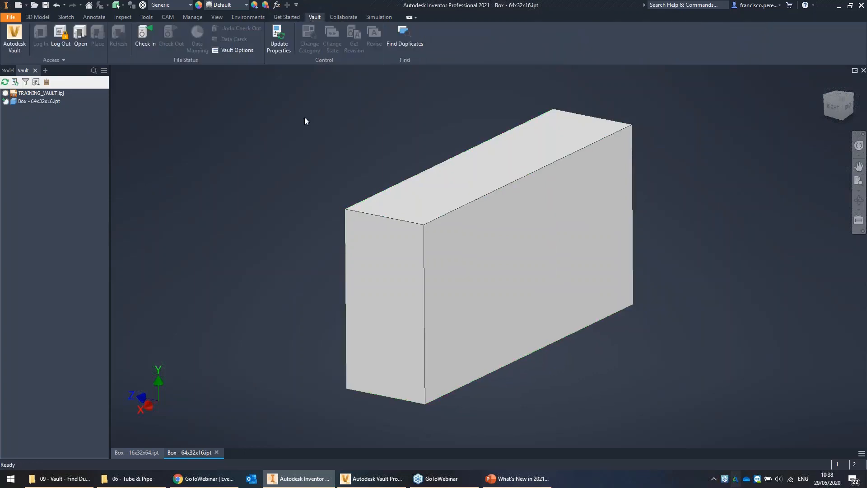
pyautogui.click(406, 47)
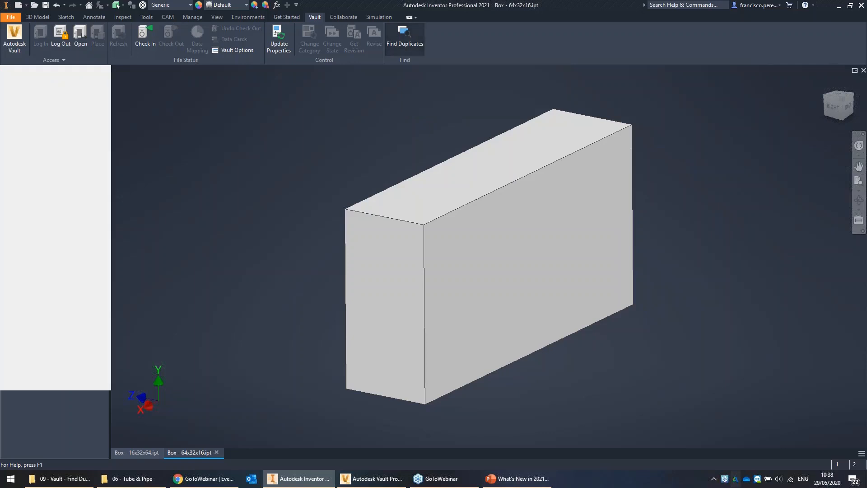
pyautogui.click(723, 118)
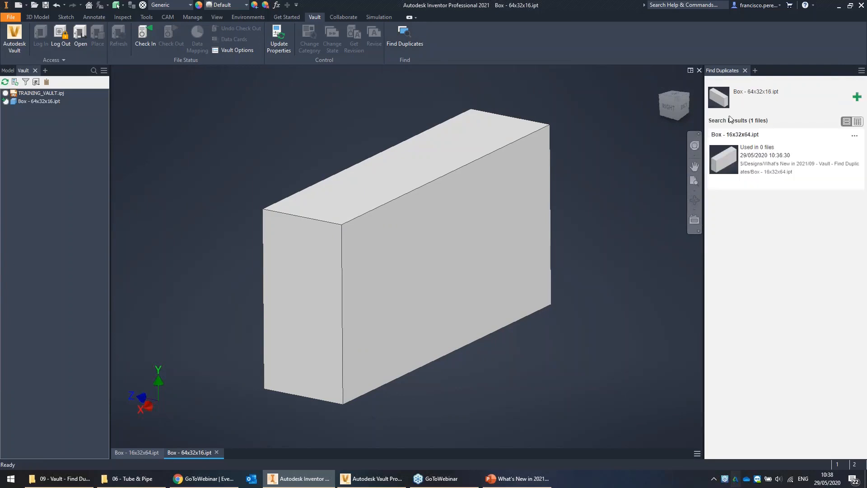
# Step: Check Box - 64x32x16.ipt into the vault without a comment and without keeping it checked out
pyautogui.moveTo(704, 223); pyautogui.dragTo(625, 241)
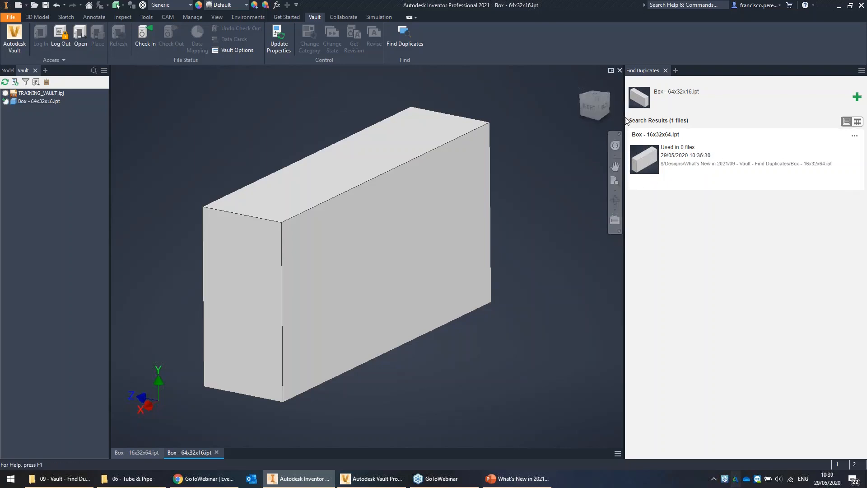
pyautogui.moveTo(626, 118); pyautogui.dragTo(695, 119)
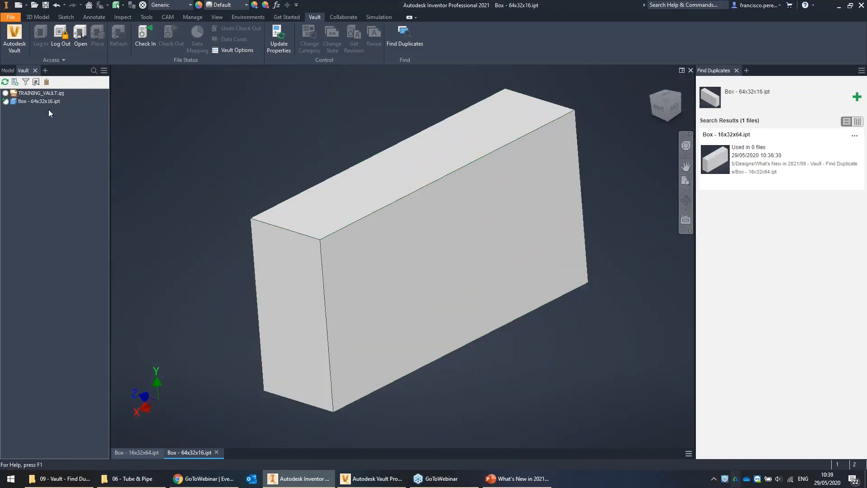
pyautogui.click(32, 101)
pyautogui.rightClick(32, 101)
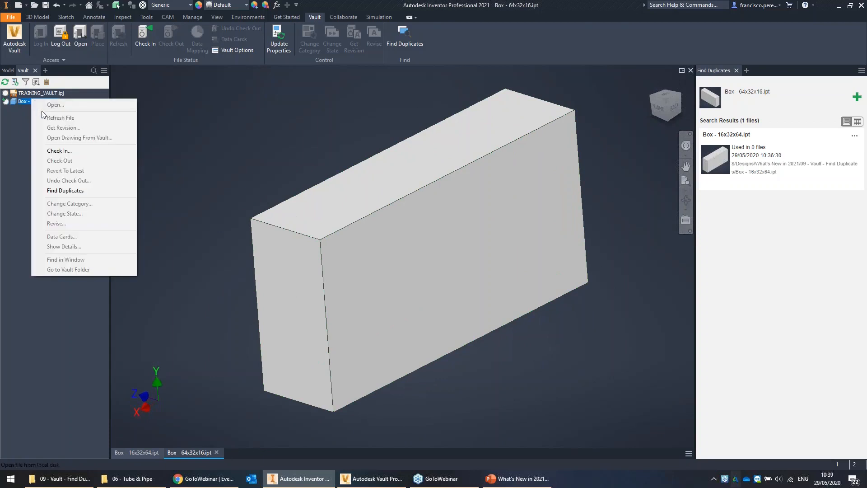
pyautogui.click(72, 151)
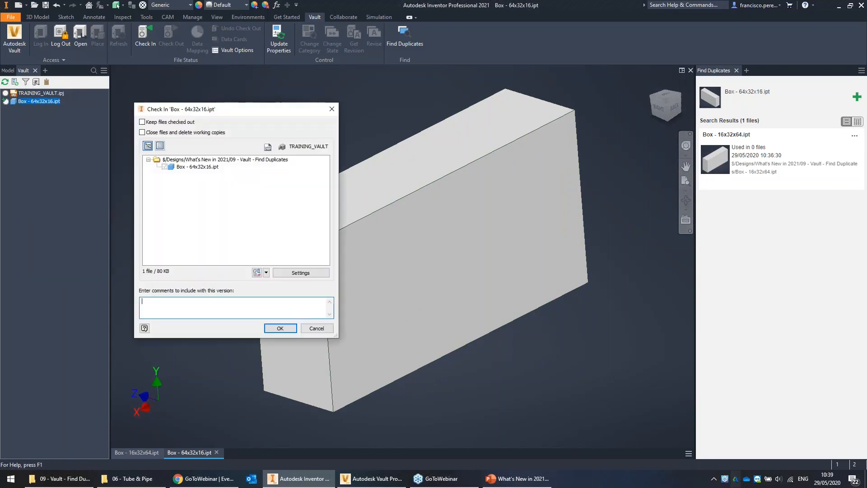
pyautogui.click(280, 329)
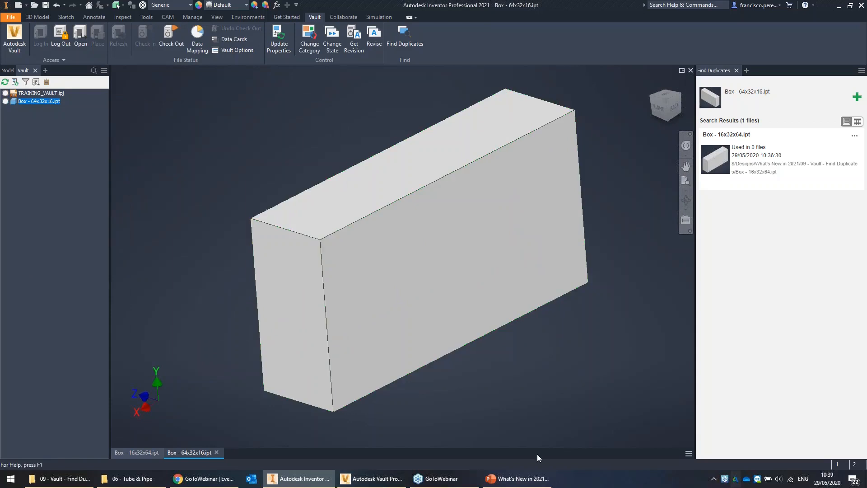
# Step: Switch to Autodesk Vault Professional and compare the previews of Box - 64x32x16.ipt and Box - 16x32x64.ipt
pyautogui.click(372, 478)
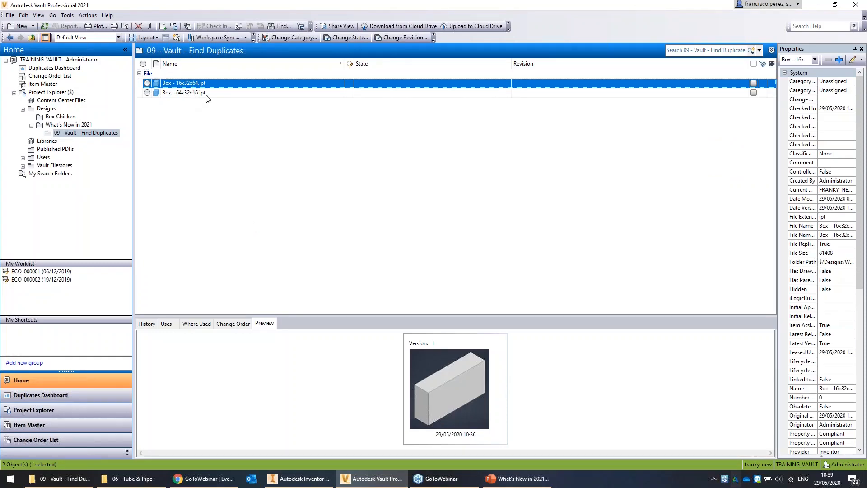
pyautogui.click(202, 95)
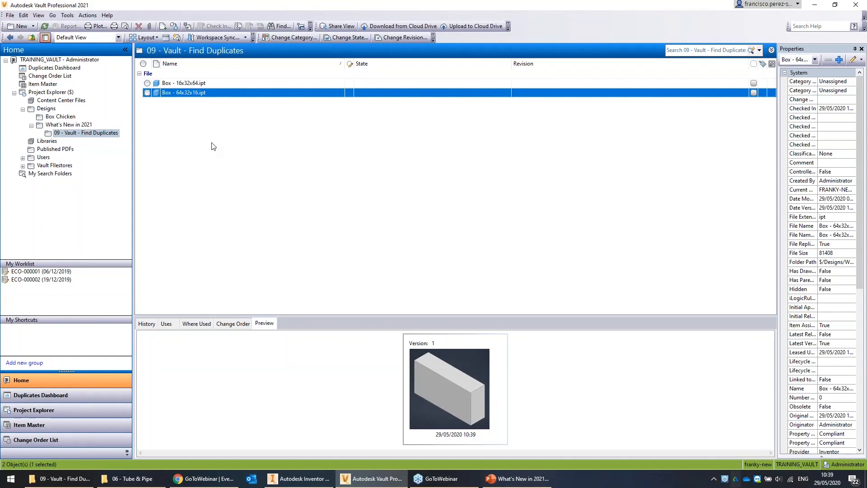
pyautogui.click(173, 84)
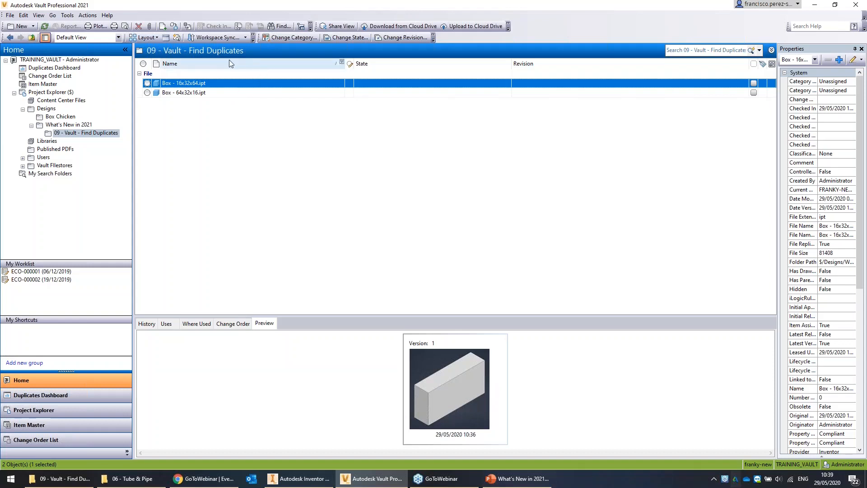
# Step: Generate the Duplicates Report from the Duplicates Dashboard, review both of its pages and close it
pyautogui.click(88, 401)
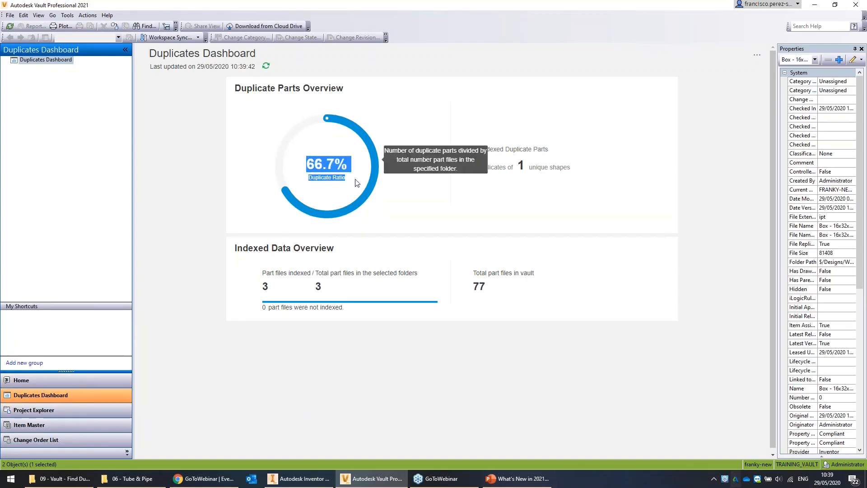
pyautogui.click(757, 57)
pyautogui.click(722, 70)
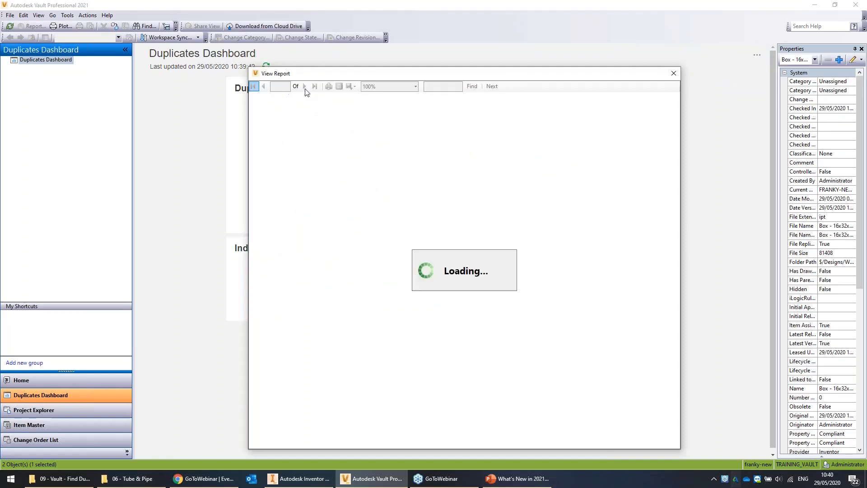
pyautogui.moveTo(678, 124); pyautogui.dragTo(791, 118)
pyautogui.moveTo(580, 76); pyautogui.dragTo(483, 51)
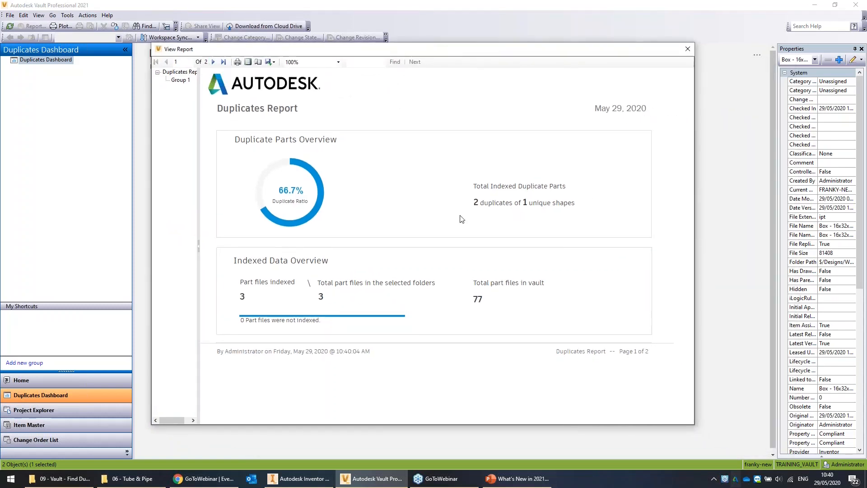
pyautogui.click(213, 61)
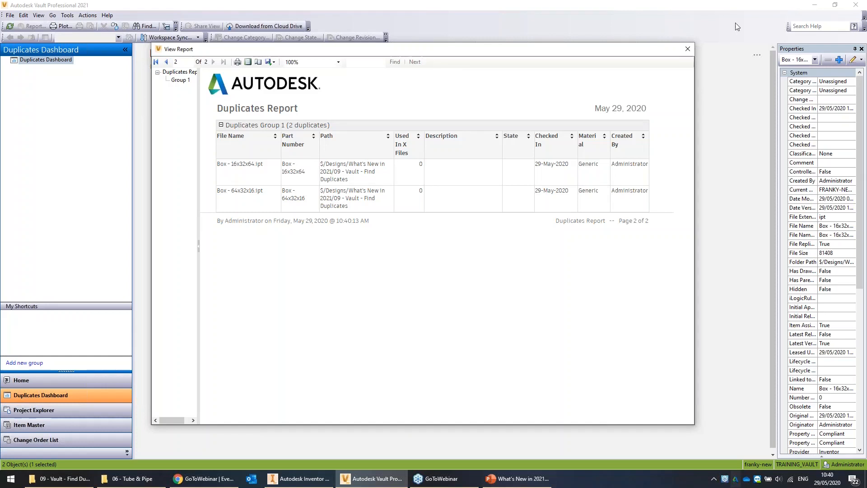
pyautogui.click(686, 50)
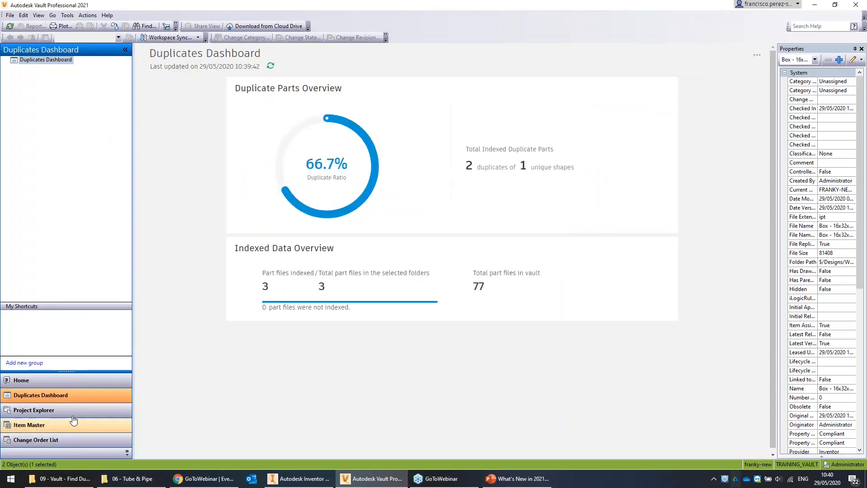
# Step: Browse from the dashboard back to the vault's 09 - Vault - Find Duplicates folder to view its files
pyautogui.click(53, 385)
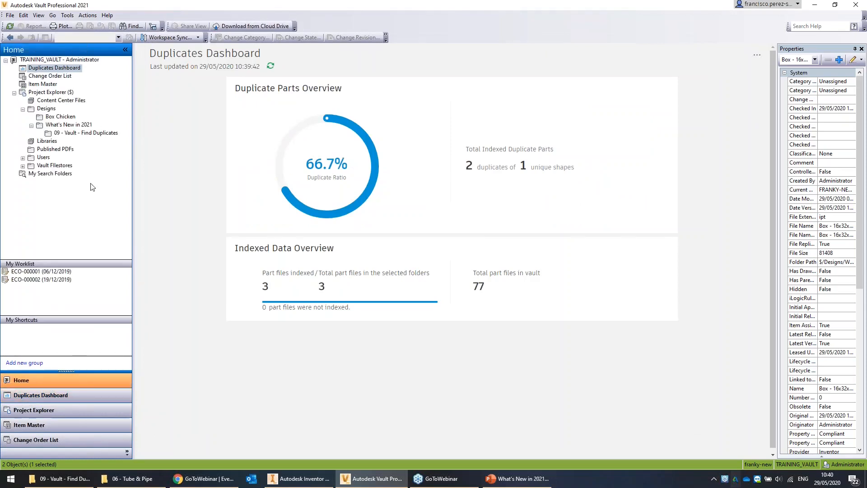
pyautogui.click(82, 126)
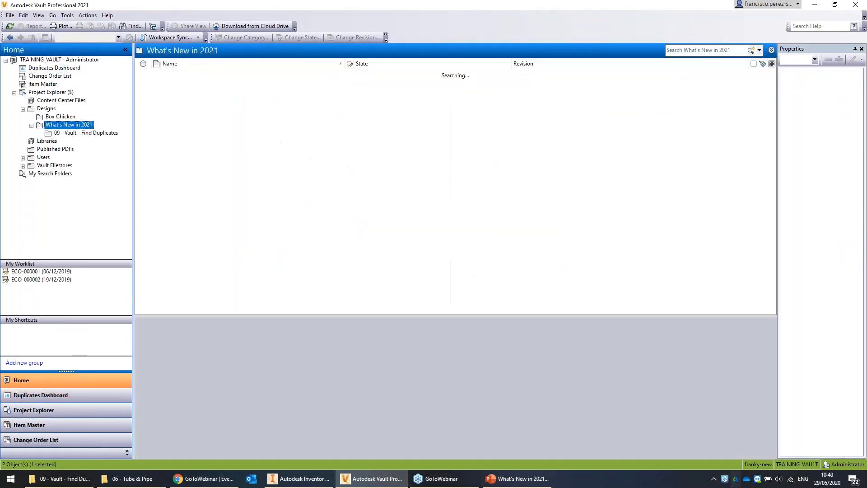
pyautogui.click(84, 133)
pyautogui.click(235, 136)
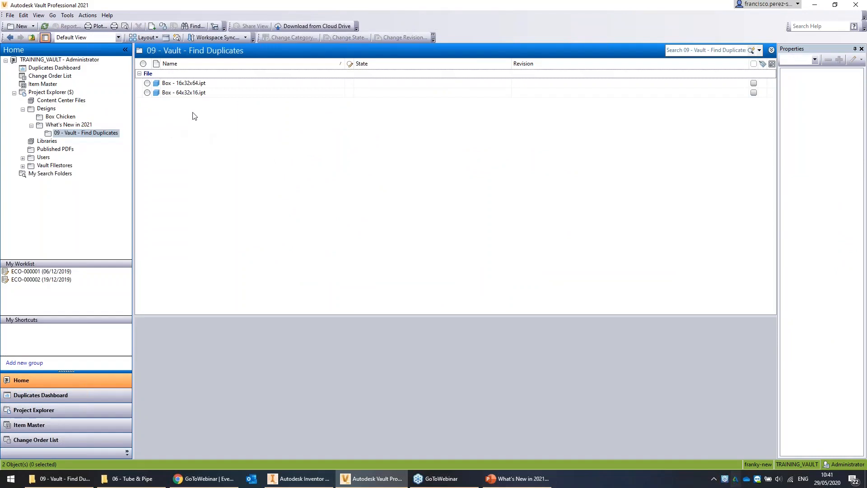
pyautogui.click(90, 134)
# Step: In the security details of the What's New in 2021 folder, add the named non-administrator user to the permissions
pyautogui.click(70, 126)
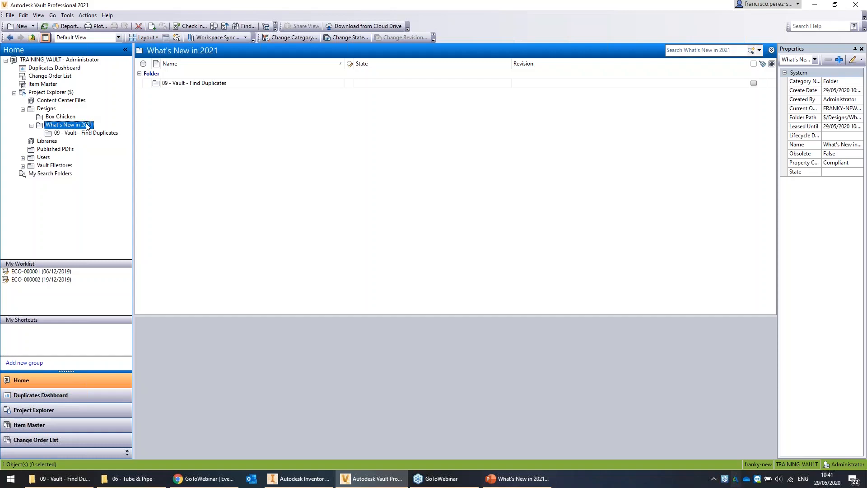
pyautogui.rightClick(88, 126)
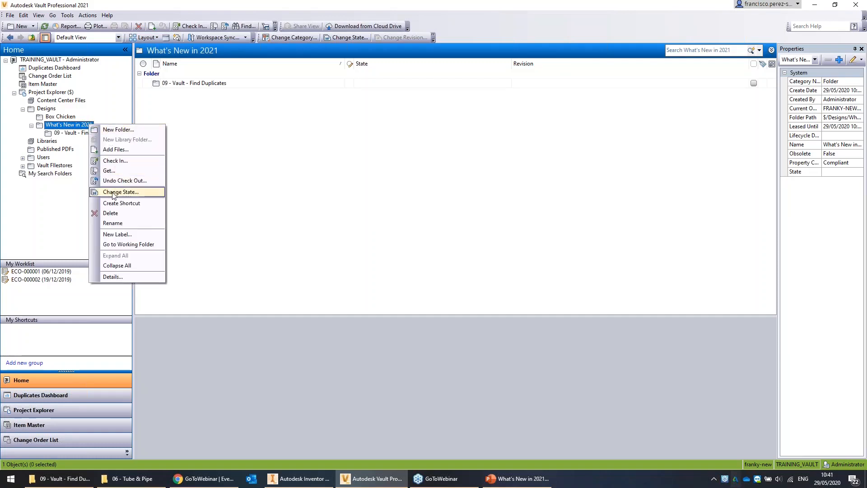
pyautogui.click(113, 276)
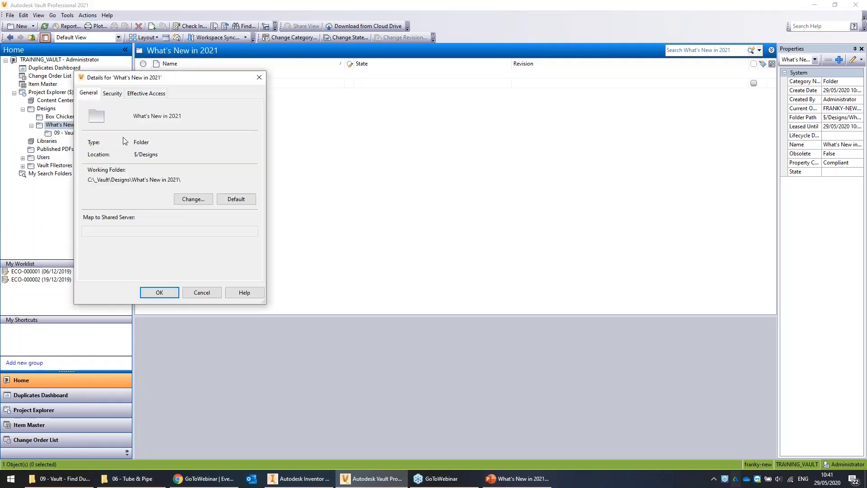
pyautogui.click(116, 96)
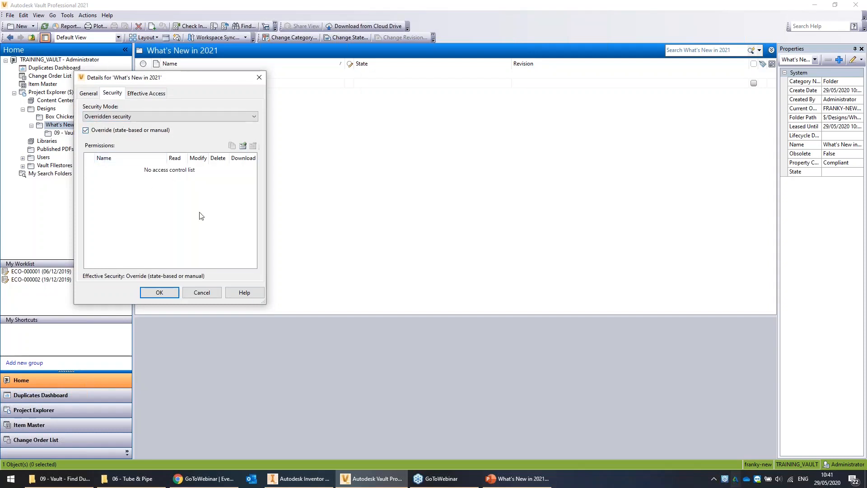
pyautogui.click(245, 147)
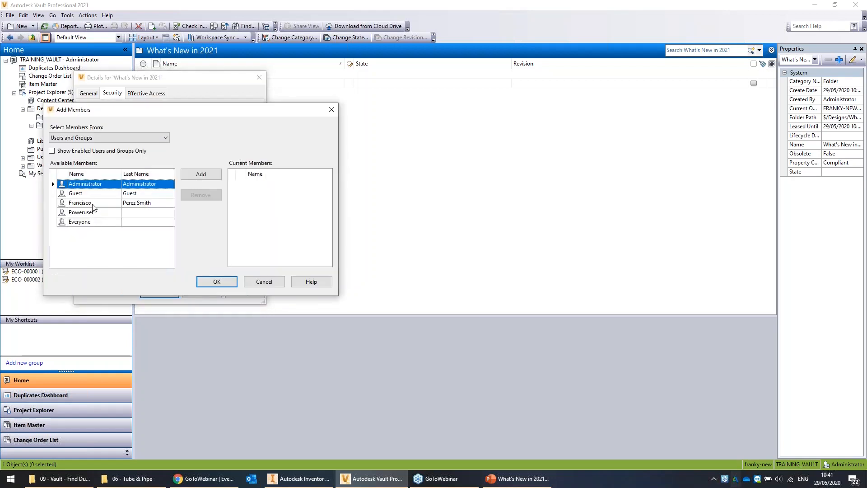
pyautogui.doubleClick(86, 202)
pyautogui.click(217, 282)
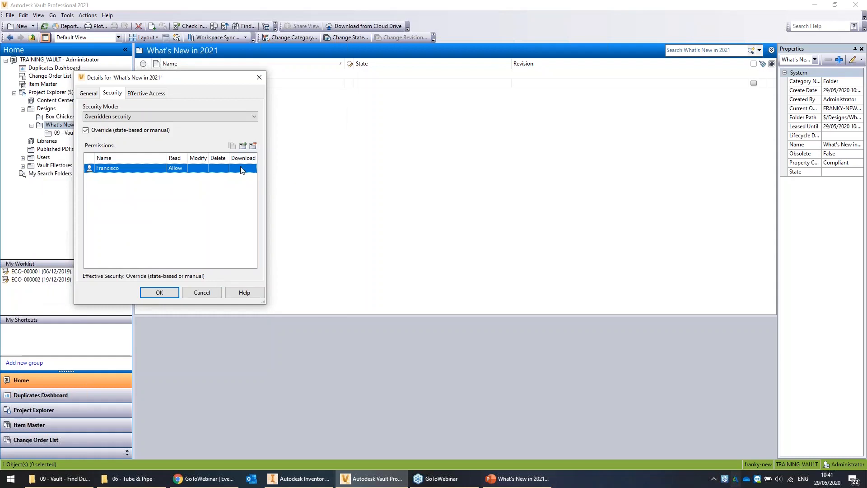
# Step: Set the added user's Modify to Allow, Delete to Deny and Download to Allow, and propagate only the changes to child folders
pyautogui.click(204, 169)
pyautogui.click(201, 180)
pyautogui.click(219, 168)
pyautogui.click(218, 187)
pyautogui.click(238, 167)
pyautogui.click(252, 168)
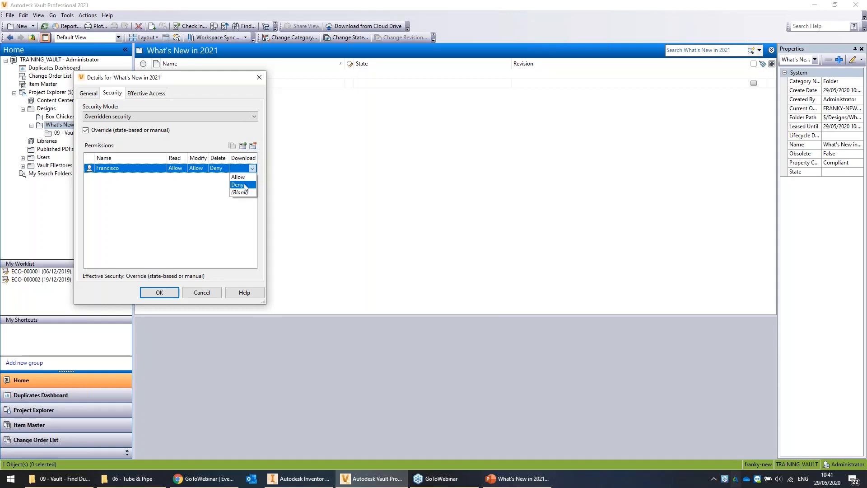
pyautogui.click(246, 179)
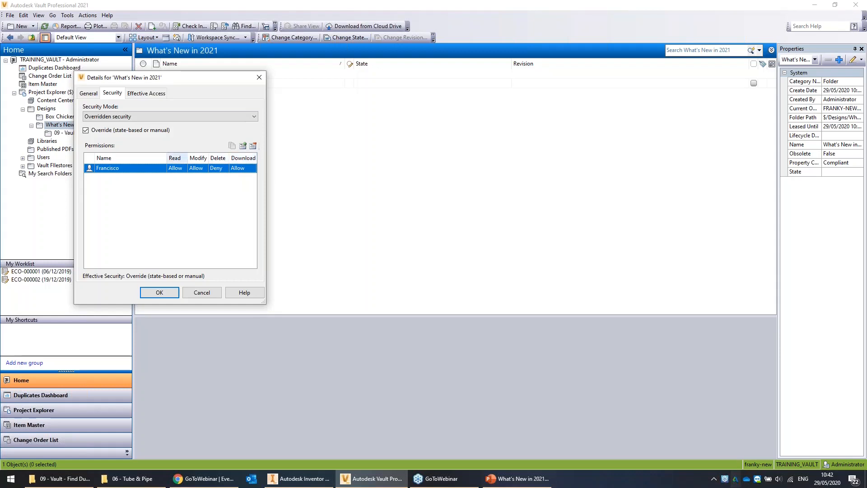
pyautogui.click(167, 296)
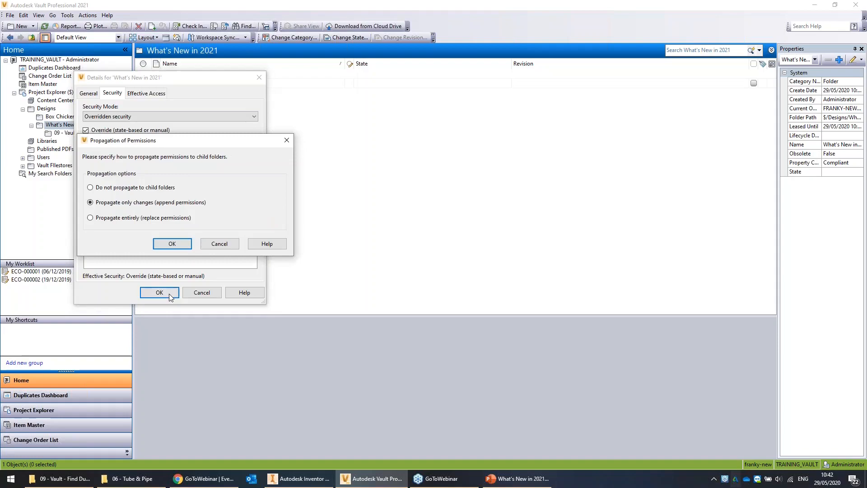
pyautogui.click(173, 245)
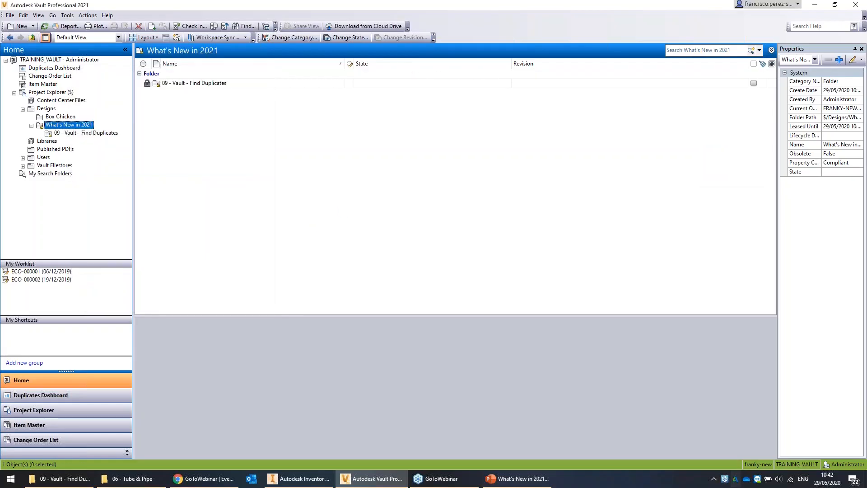
# Step: Select the 09 - Vault - Find Duplicates subfolder to inspect its lock status, and return to the Box - 64x32x16 model in Inventor
pyautogui.click(151, 84)
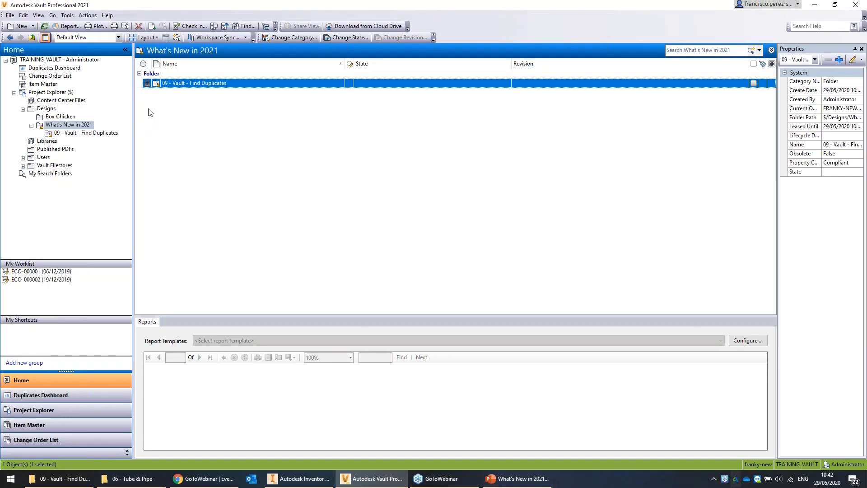
pyautogui.click(319, 478)
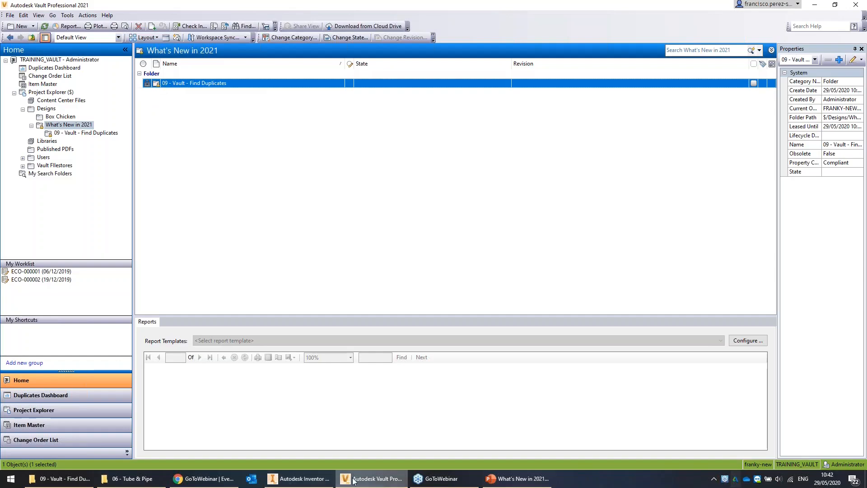
pyautogui.keyDown('shift'); pyautogui.moveTo(244, 172); pyautogui.dragTo(240, 151, button='middle'); pyautogui.keyUp('shift')
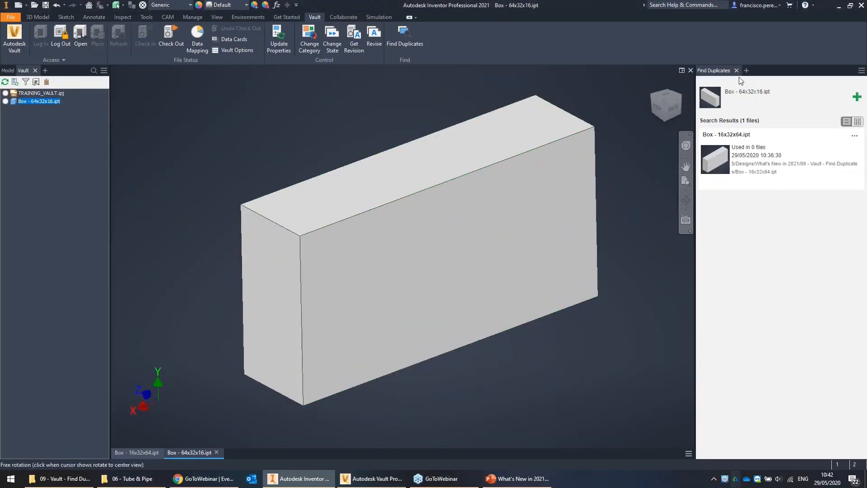